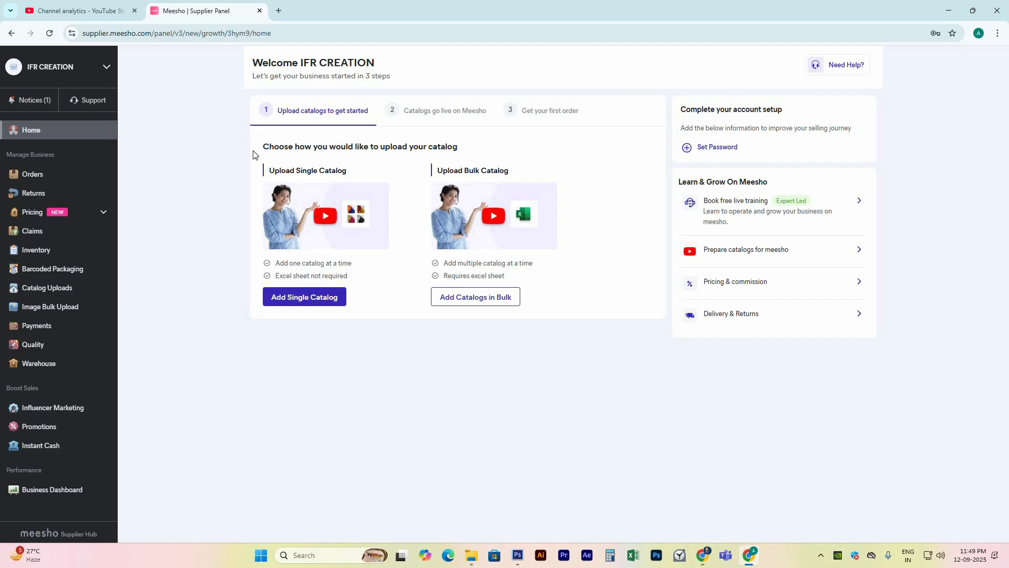
pyautogui.moveTo(261, 148); pyautogui.dragTo(316, 118)
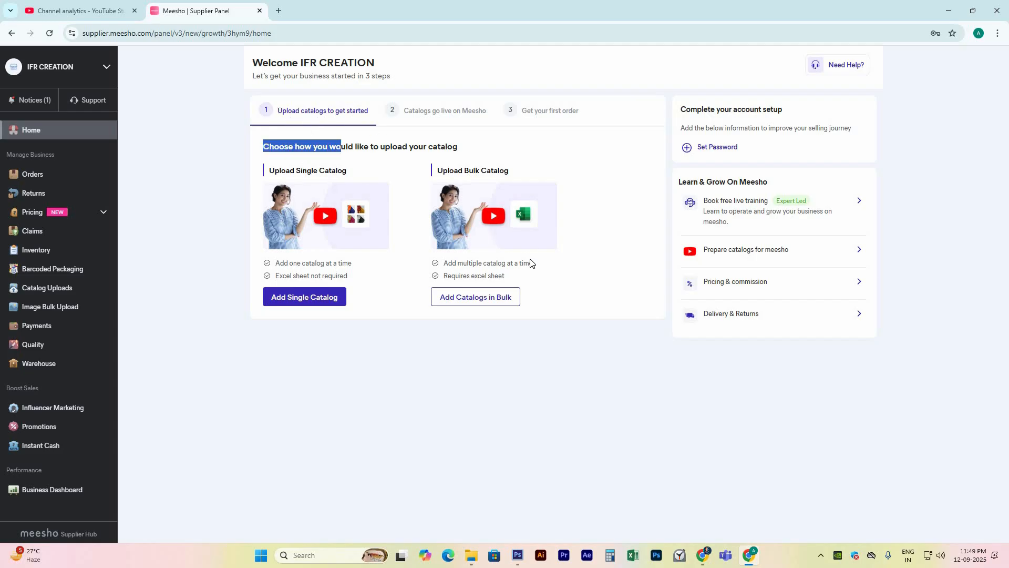
pyautogui.click(413, 351)
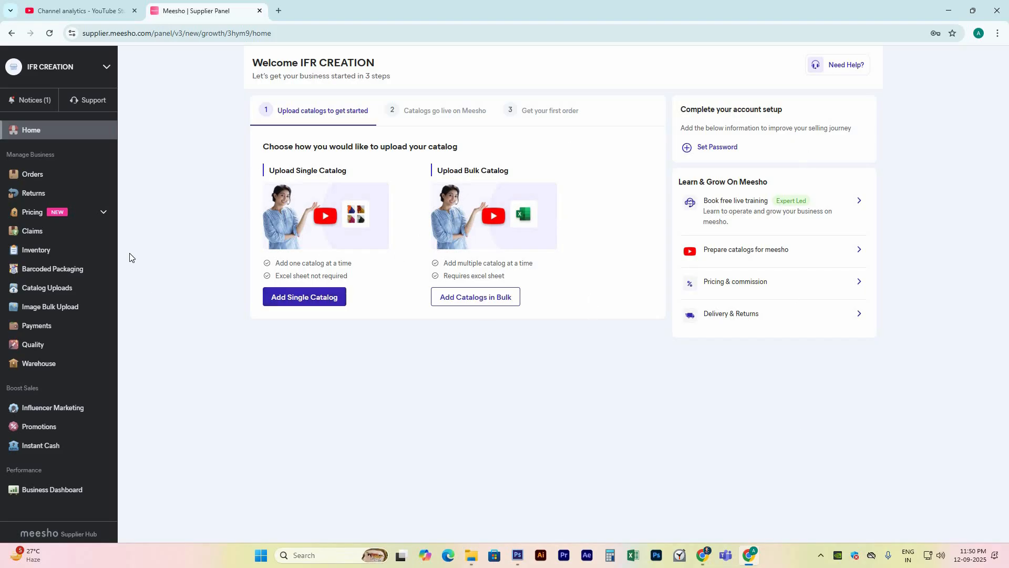
# Step: Go to the catalog uploads page and start adding a single catalog
pyautogui.click(52, 269)
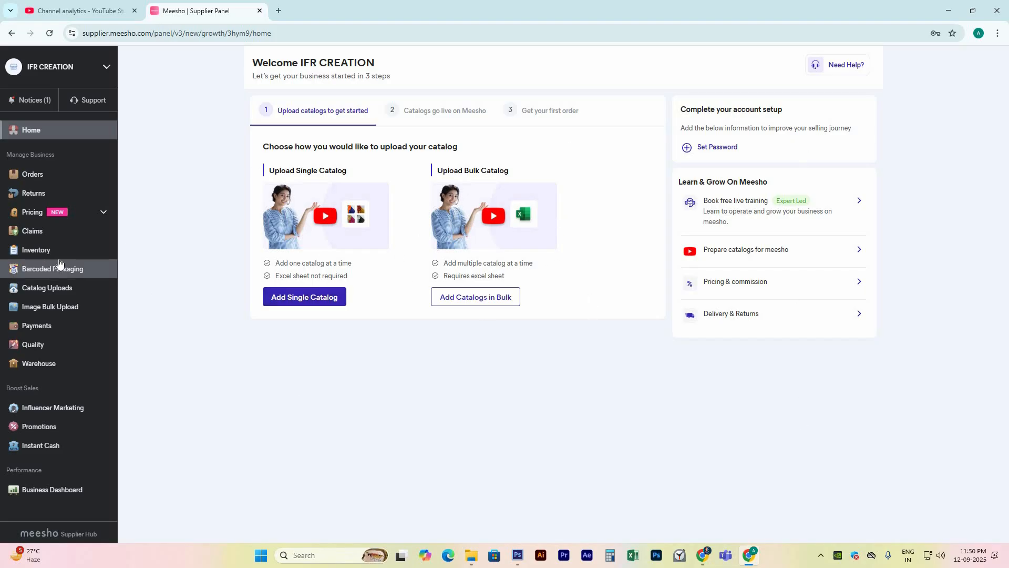
pyautogui.click(60, 290)
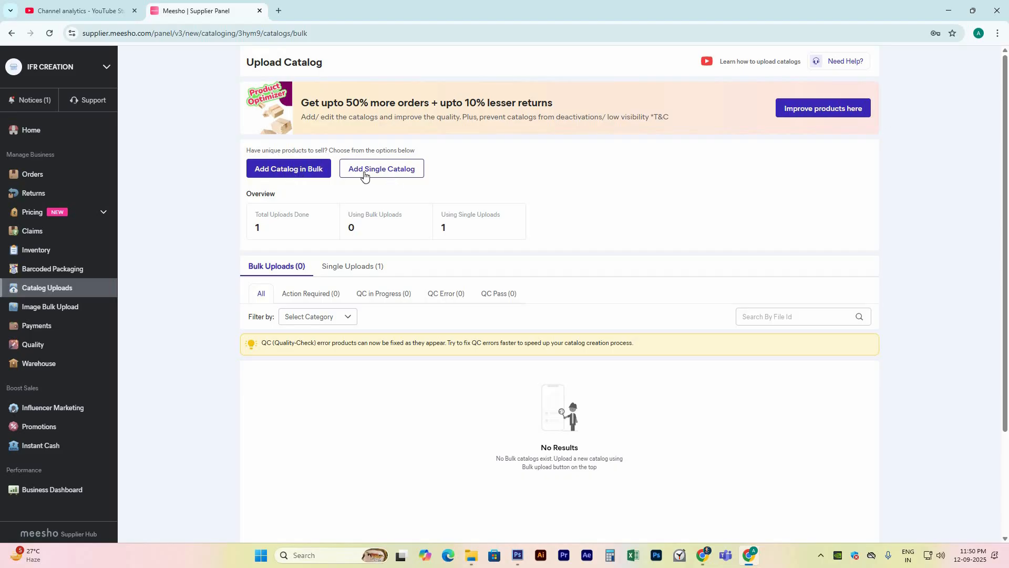
pyautogui.click(396, 176)
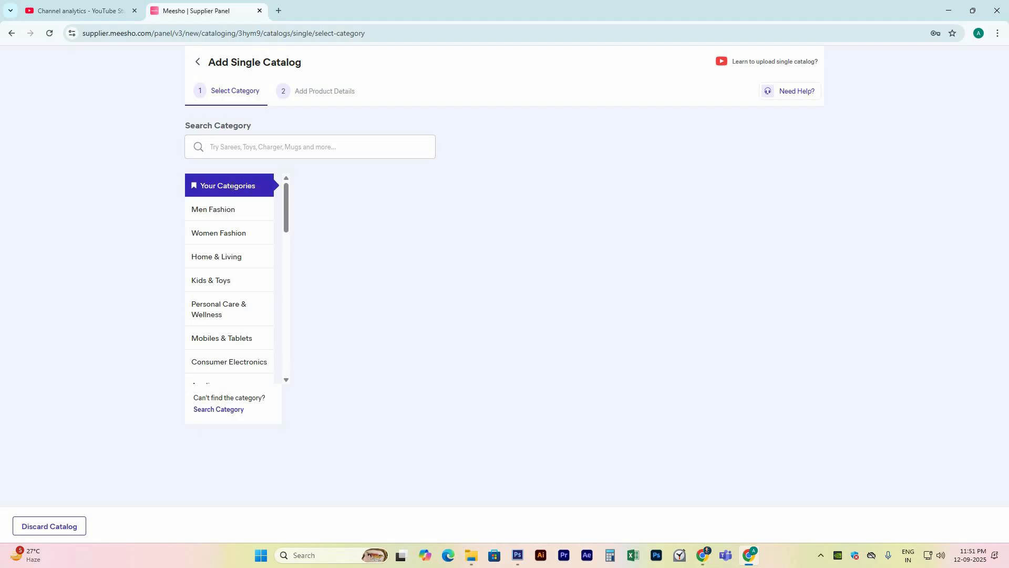
# Step: Choose the catalog category Men Fashion / Mens Clothing / Men Top Wear / Shirts
pyautogui.click(225, 210)
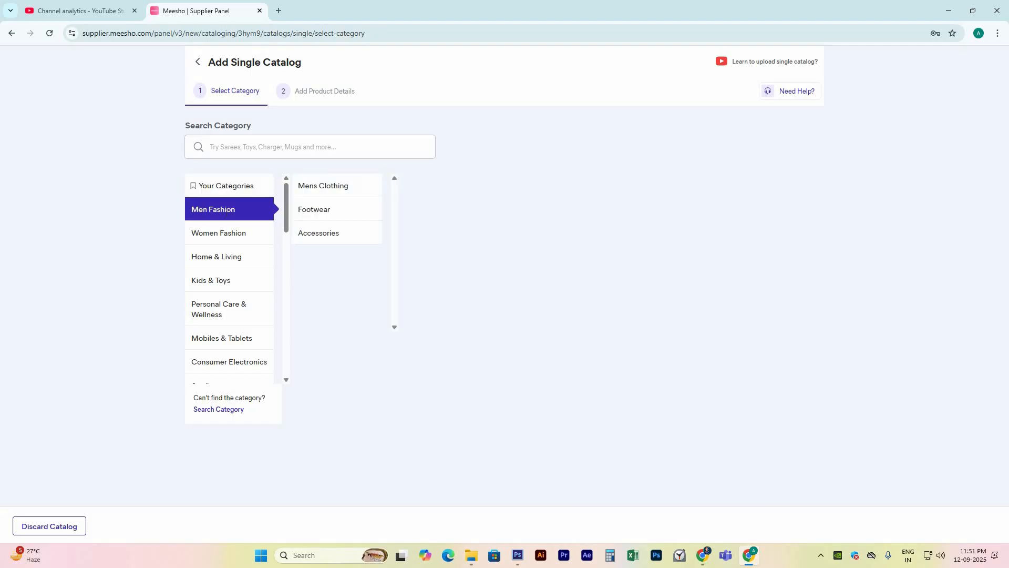
pyautogui.click(329, 195)
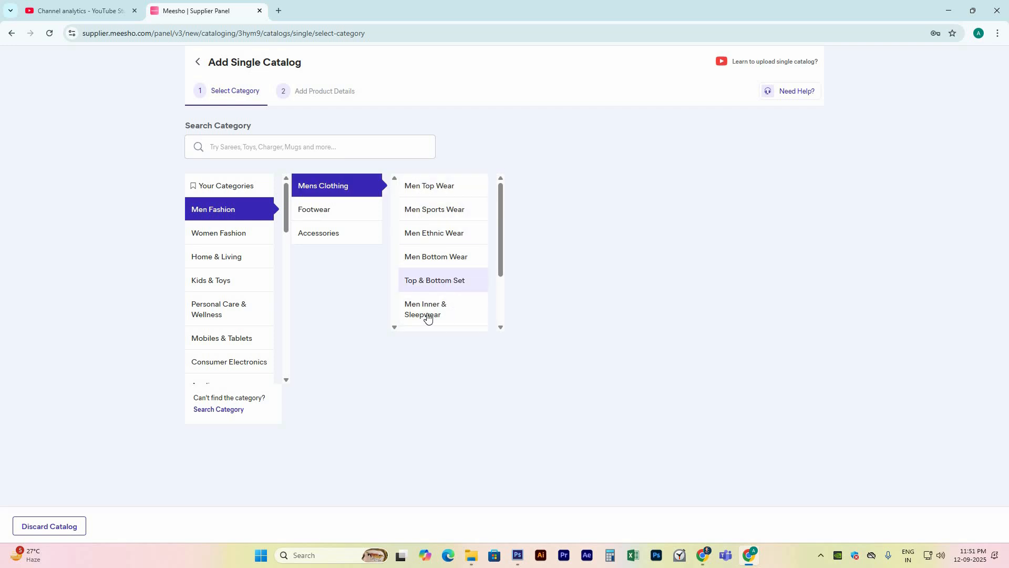
pyautogui.scroll(-3, 466, 315)
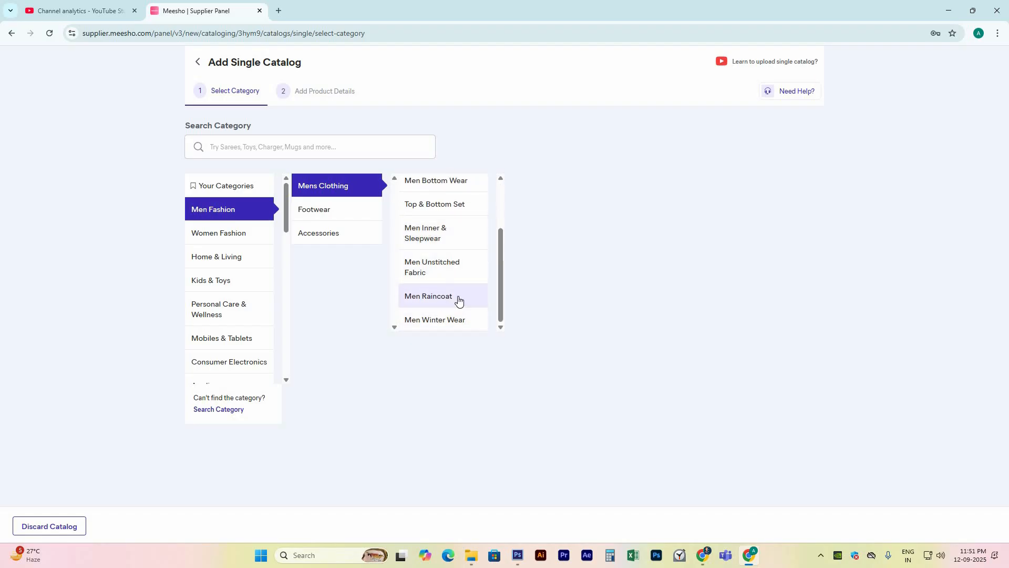
pyautogui.scroll(3, 457, 293)
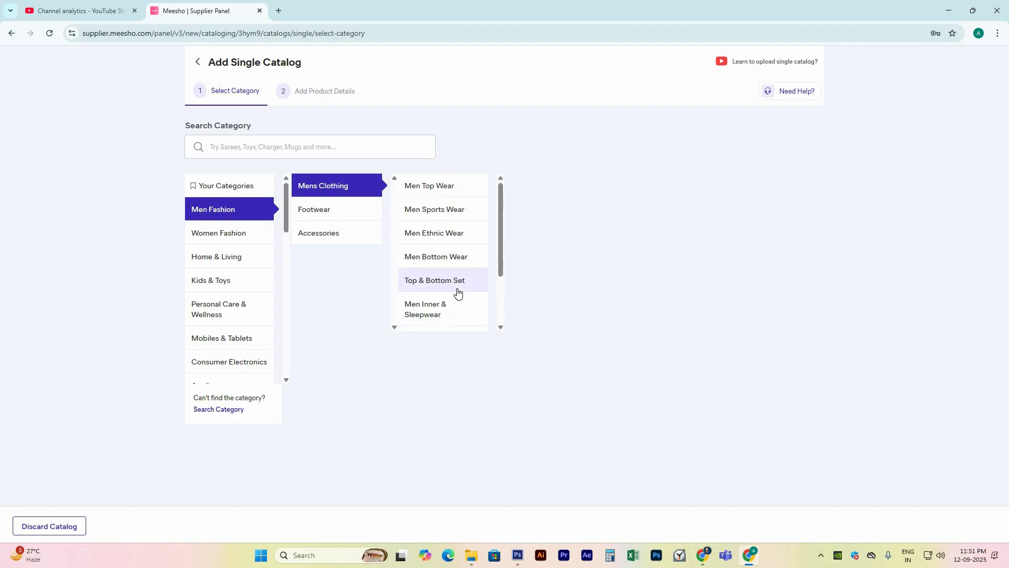
pyautogui.click(434, 194)
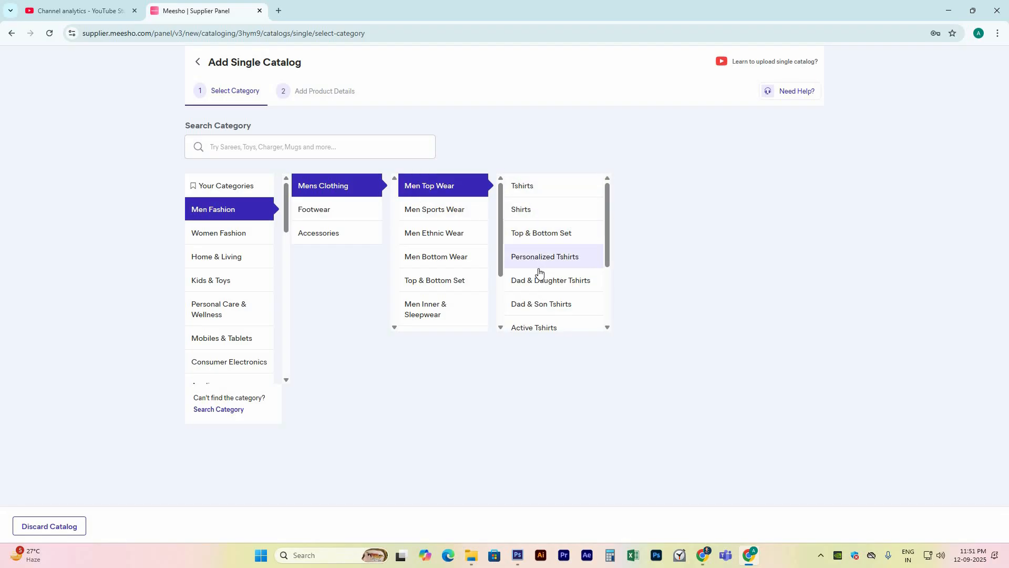
pyautogui.scroll(-1, 573, 297)
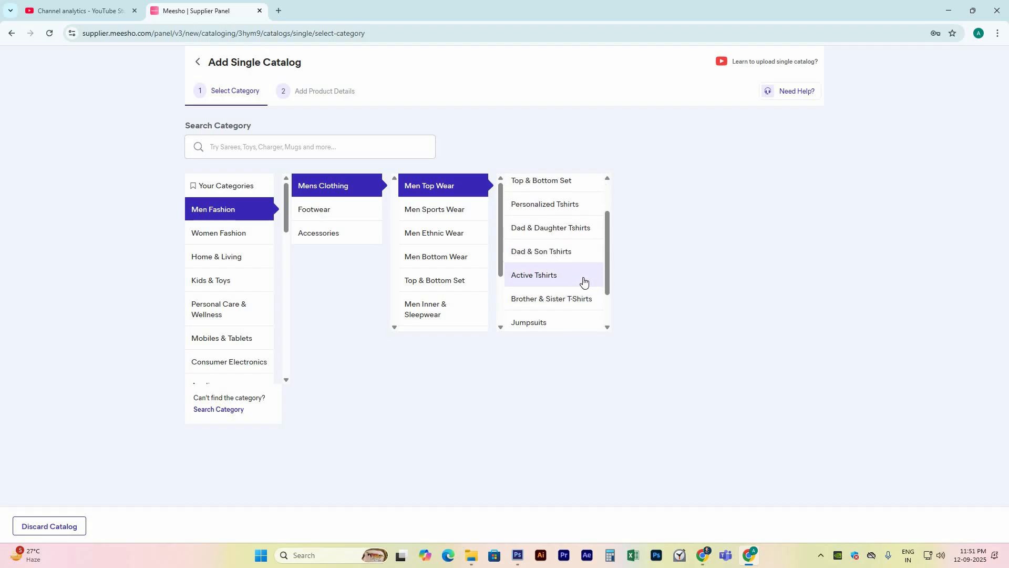
pyautogui.scroll(-1, 581, 282)
pyautogui.scroll(2, 583, 282)
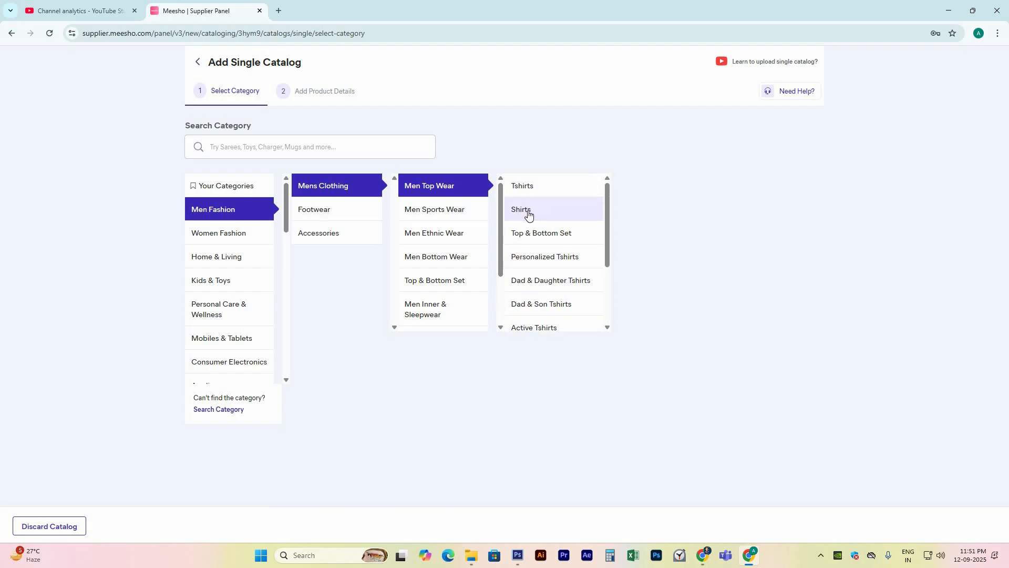
pyautogui.click(528, 213)
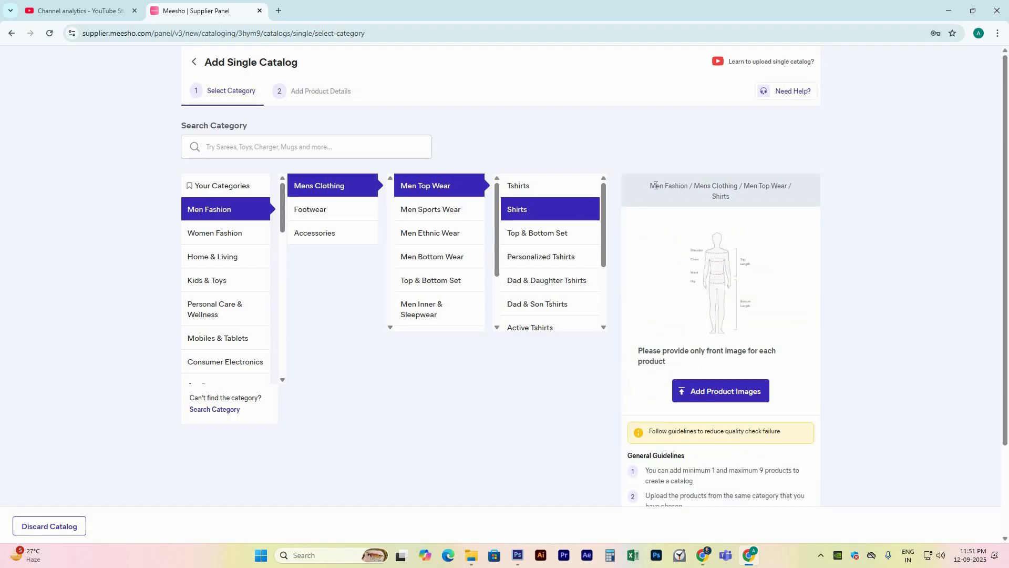
# Step: Review the chosen category path and the general and image guidelines for uploading products
pyautogui.moveTo(655, 185); pyautogui.dragTo(747, 199)
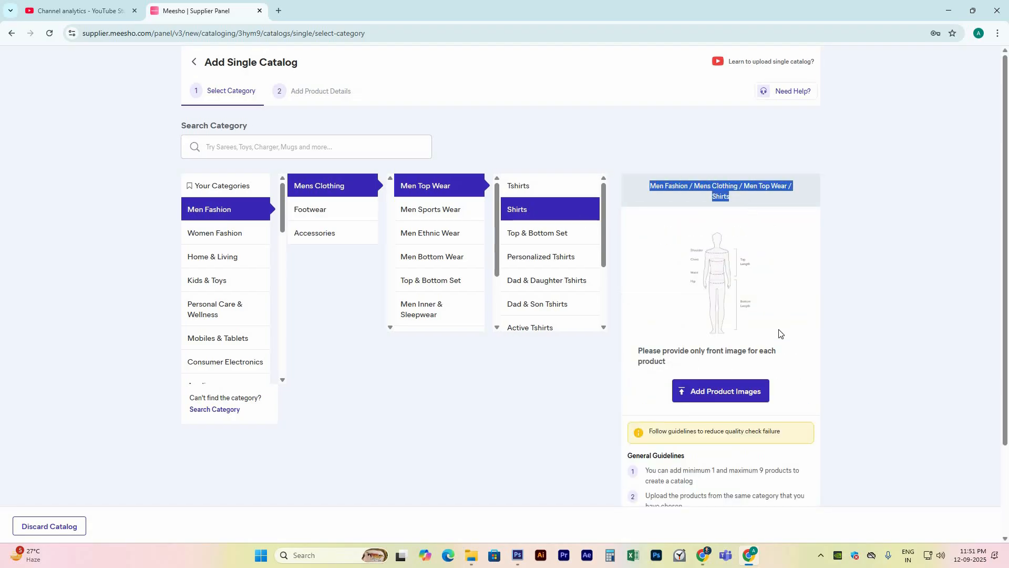
pyautogui.scroll(-1, 779, 333)
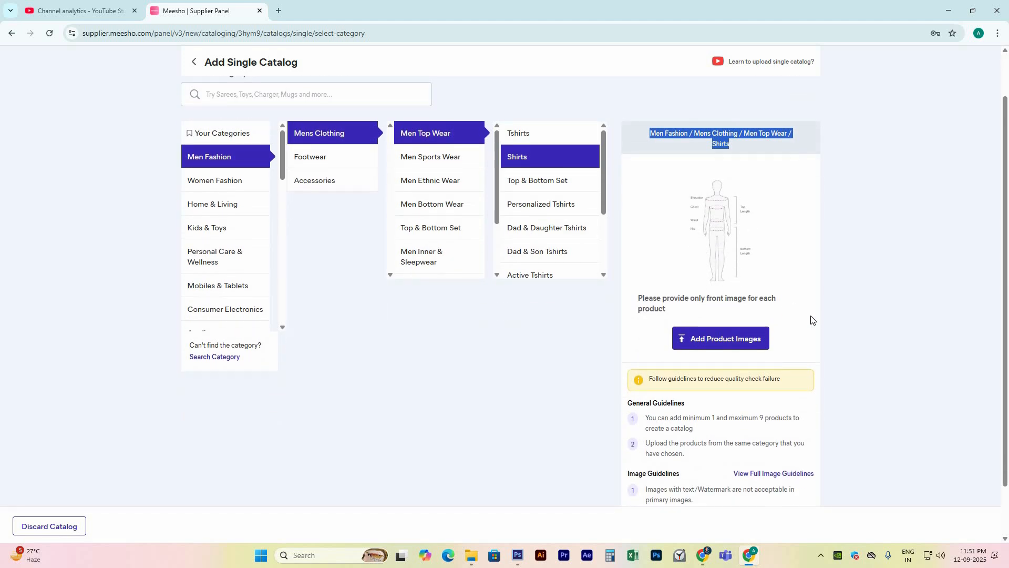
pyautogui.scroll(-1, 811, 319)
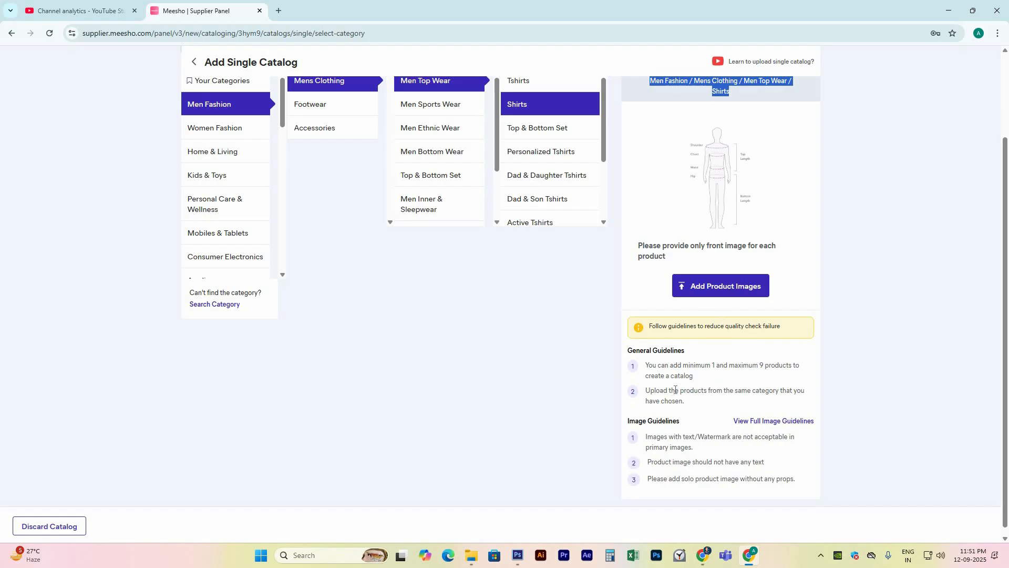
pyautogui.scroll(-1, 631, 350)
pyautogui.moveTo(629, 343); pyautogui.dragTo(686, 346)
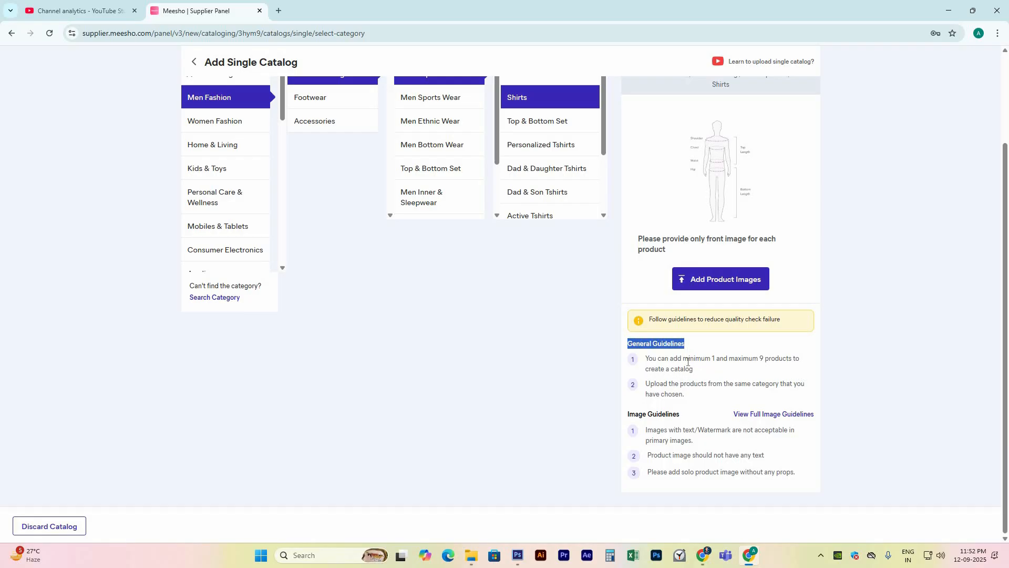
pyautogui.moveTo(682, 358); pyautogui.dragTo(775, 361)
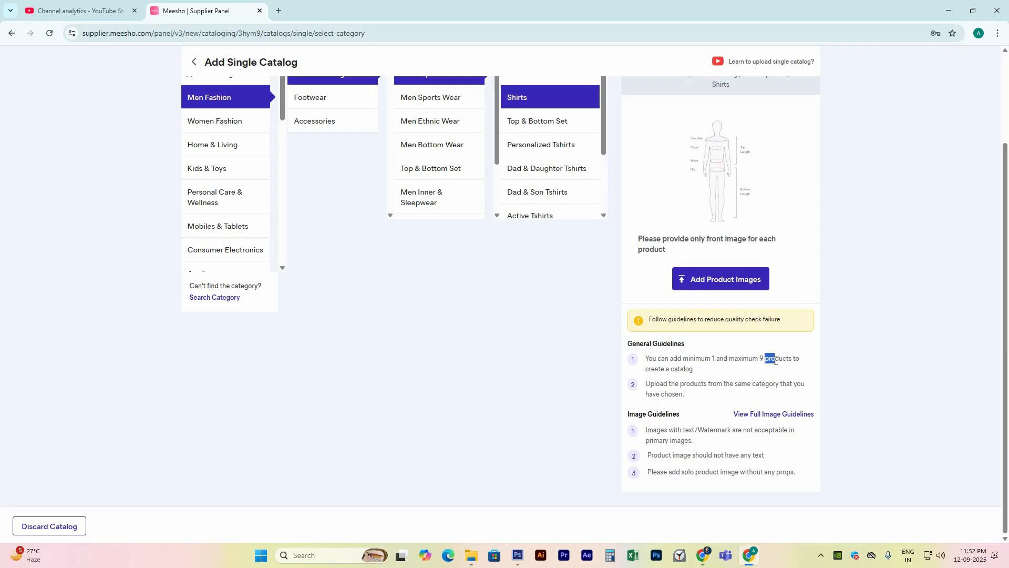
pyautogui.moveTo(685, 370); pyautogui.dragTo(694, 370)
pyautogui.click(686, 369)
pyautogui.moveTo(651, 388); pyautogui.dragTo(779, 395)
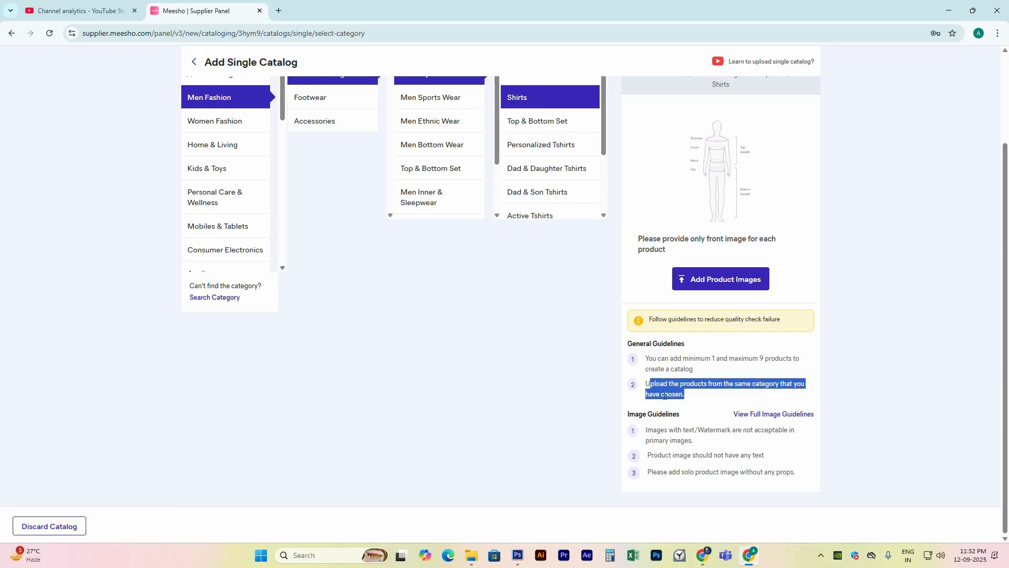
pyautogui.click(647, 383)
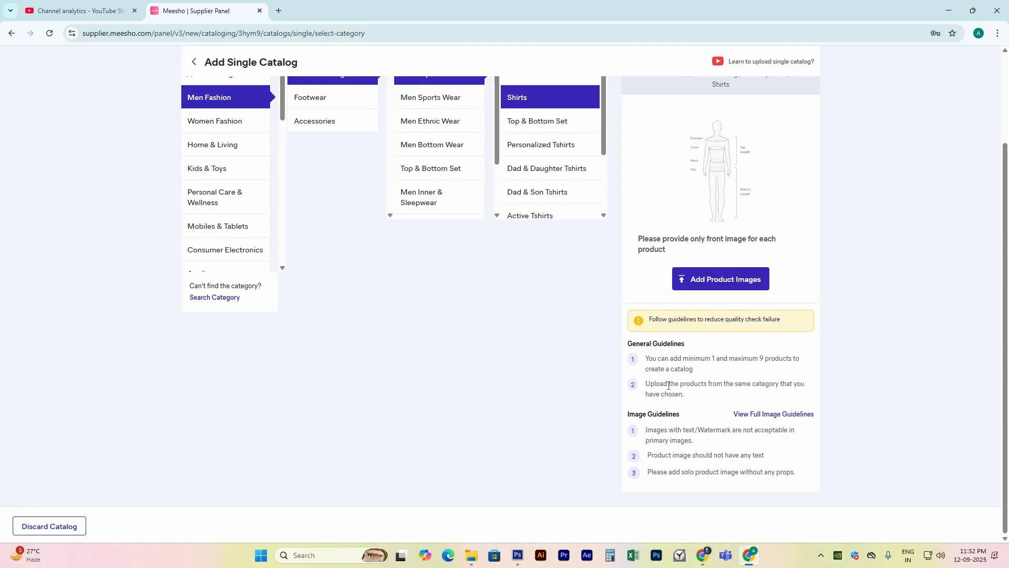
pyautogui.moveTo(668, 384); pyautogui.dragTo(695, 400)
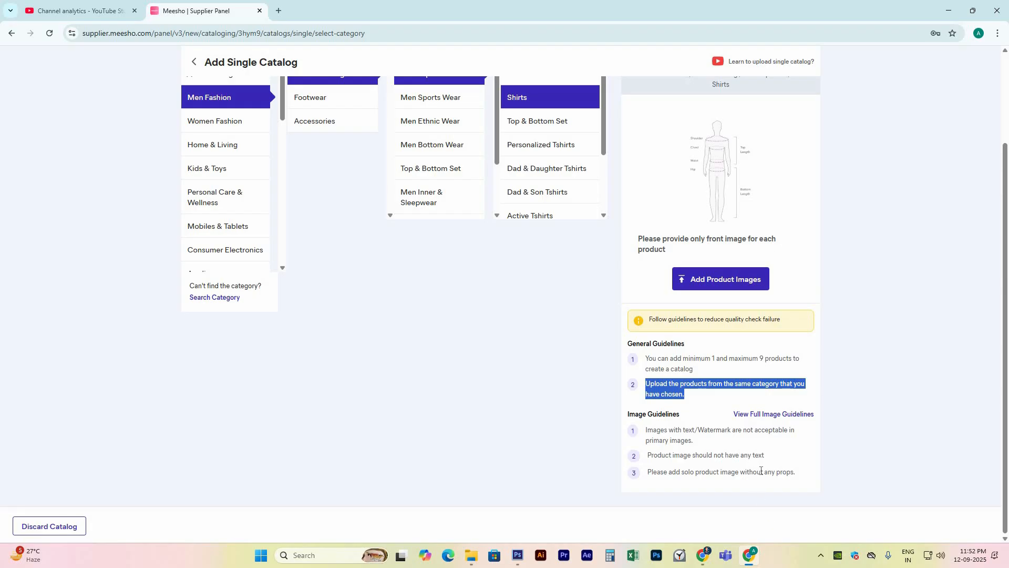
# Step: Upload the image Black (2) as the first product's front image and continue to the product details form
pyautogui.click(717, 281)
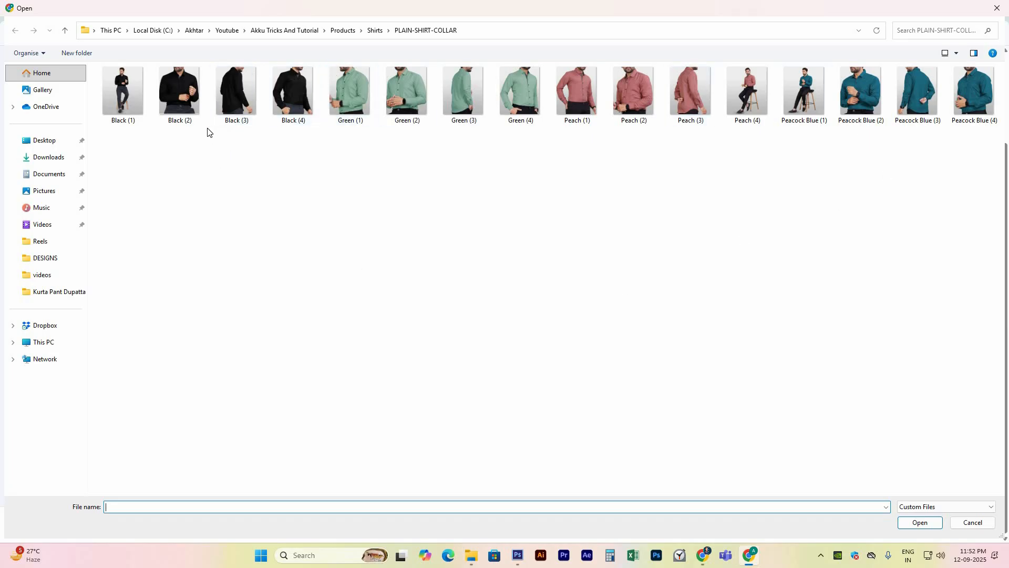
pyautogui.doubleClick(181, 95)
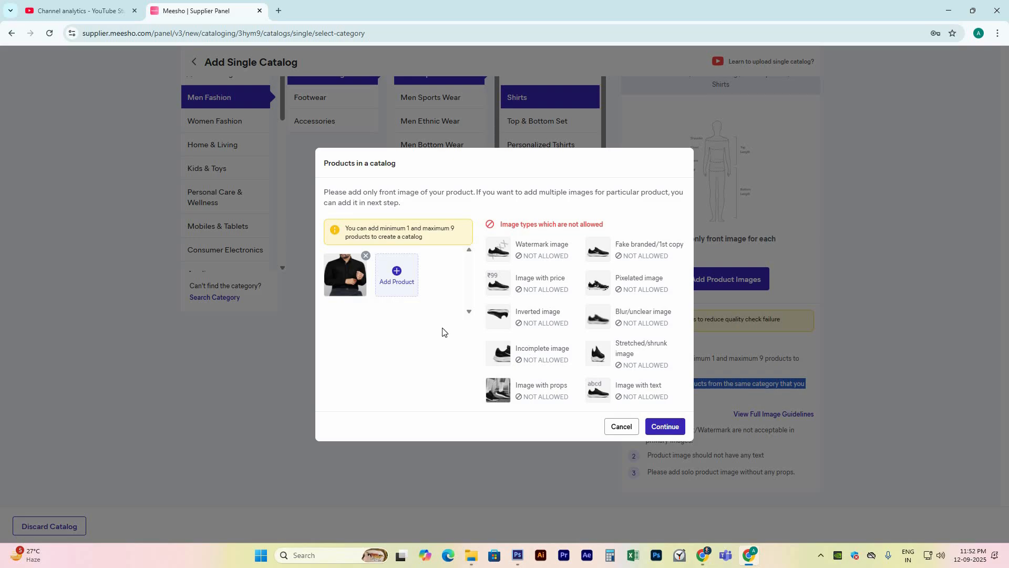
pyautogui.click(664, 427)
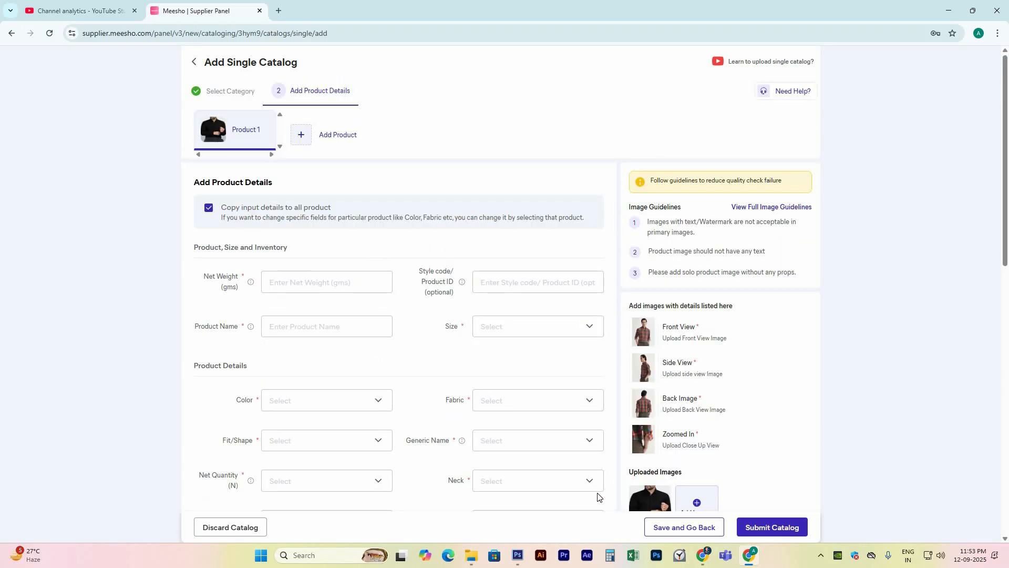
pyautogui.click(532, 437)
pyautogui.click(357, 326)
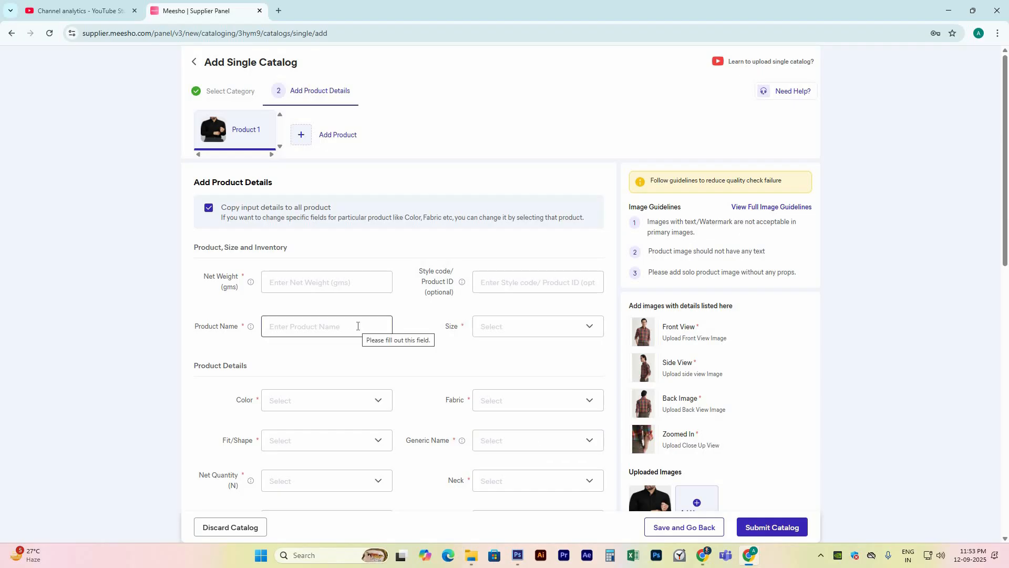
pyautogui.click(247, 136)
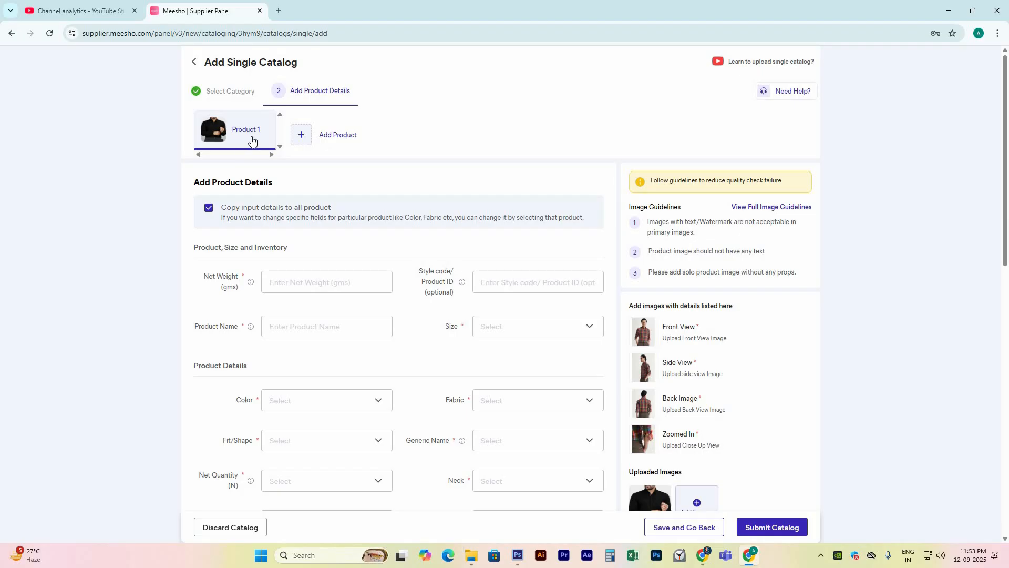
# Step: Add three more products to the catalog using the images Green (2), Peach (2) and Peacock Blue (2)
pyautogui.click(304, 134)
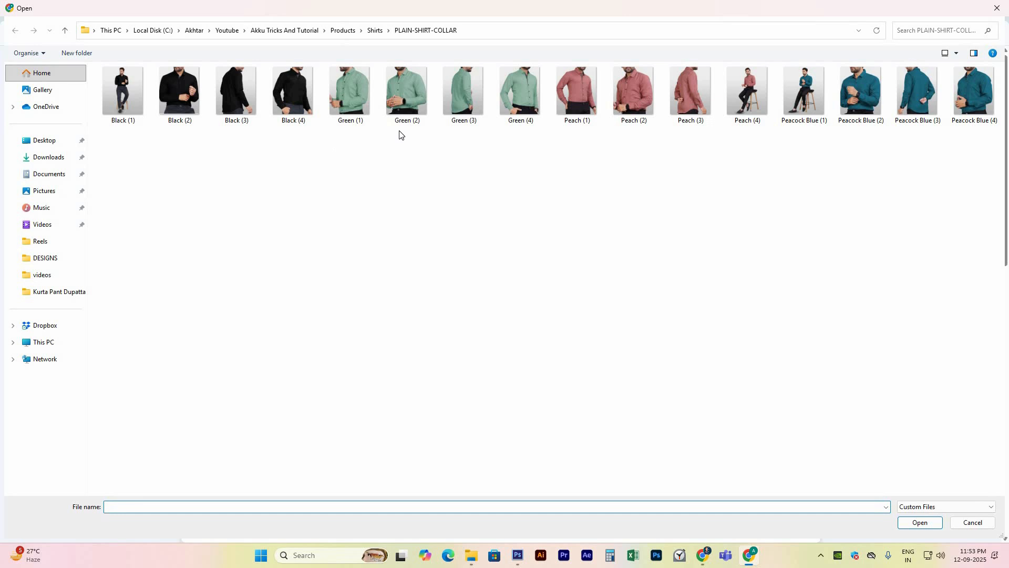
pyautogui.doubleClick(411, 89)
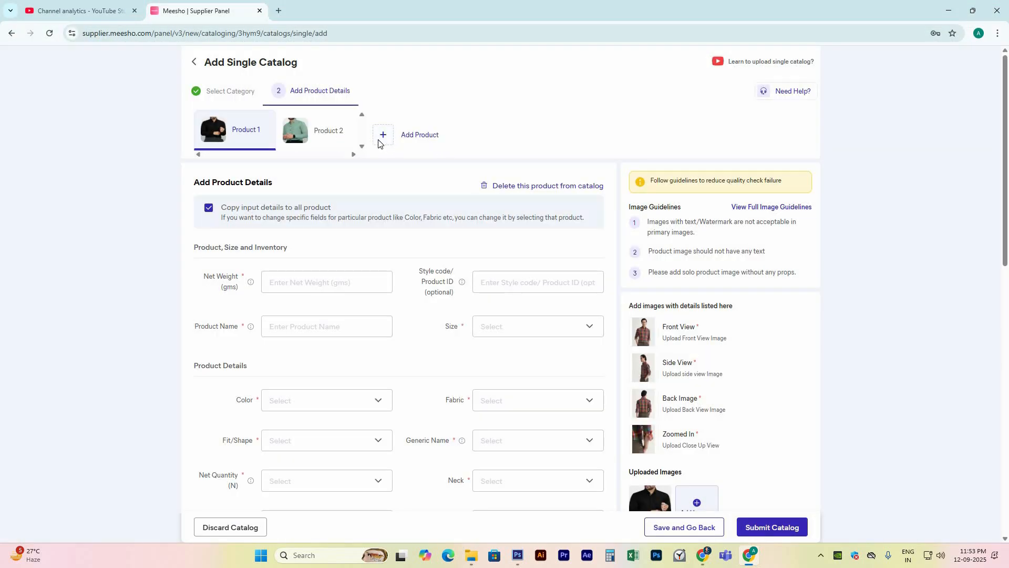
pyautogui.click(382, 137)
pyautogui.doubleClick(639, 91)
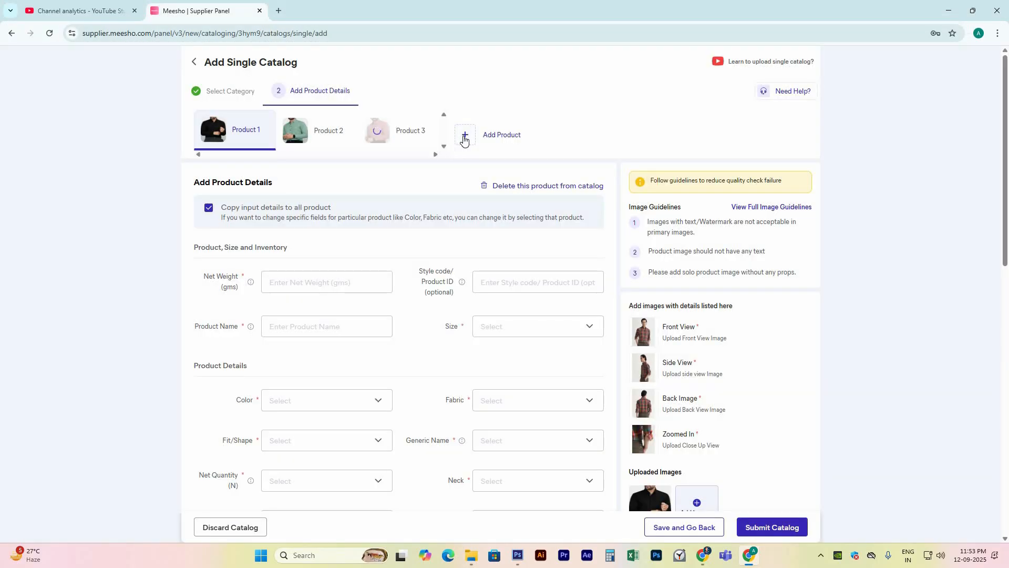
pyautogui.click(464, 138)
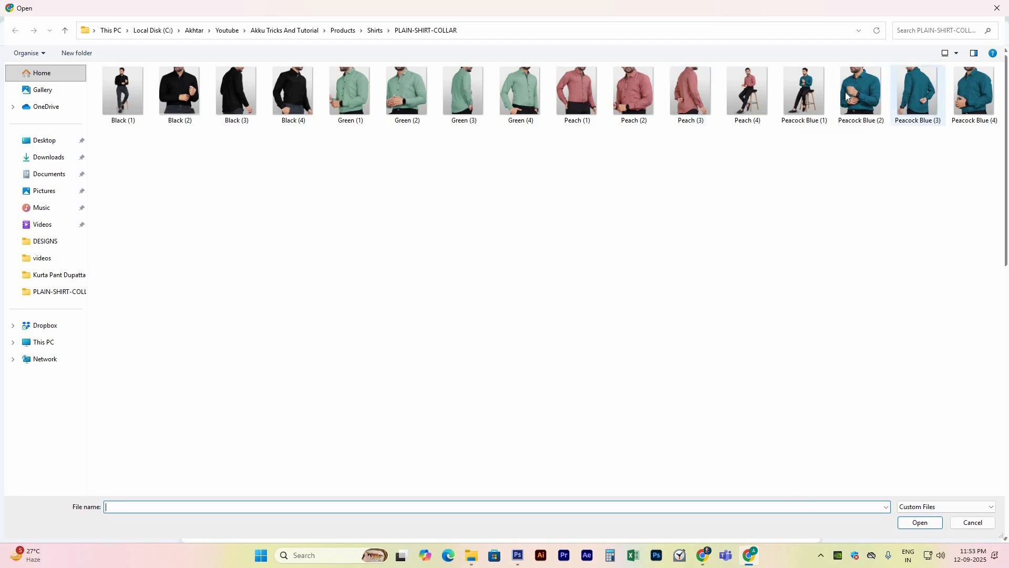
pyautogui.doubleClick(854, 96)
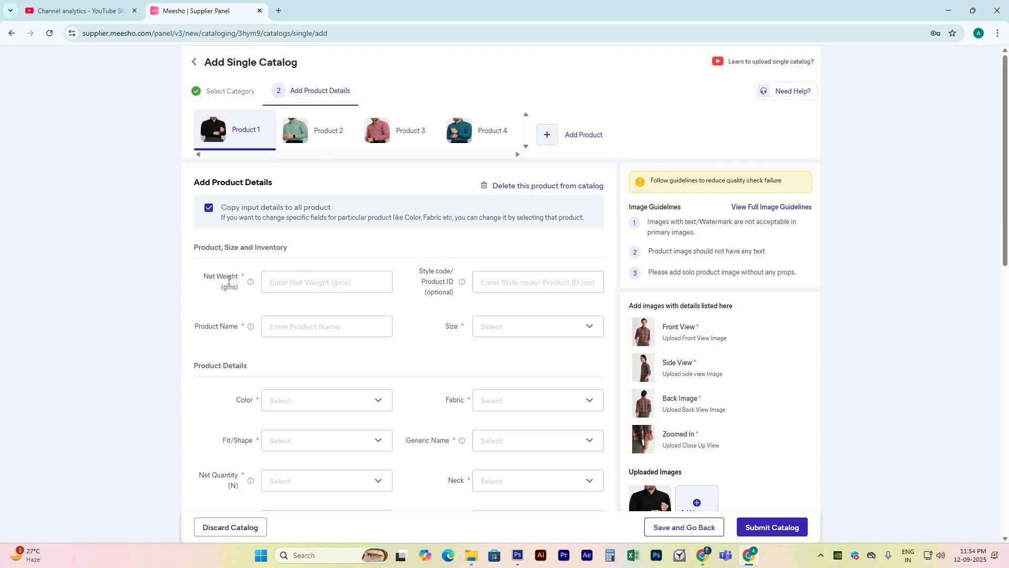
# Step: Set Product 1's net weight to 150 gms and its style code to SOLID-SHIRT
pyautogui.click(302, 292)
pyautogui.write('150')
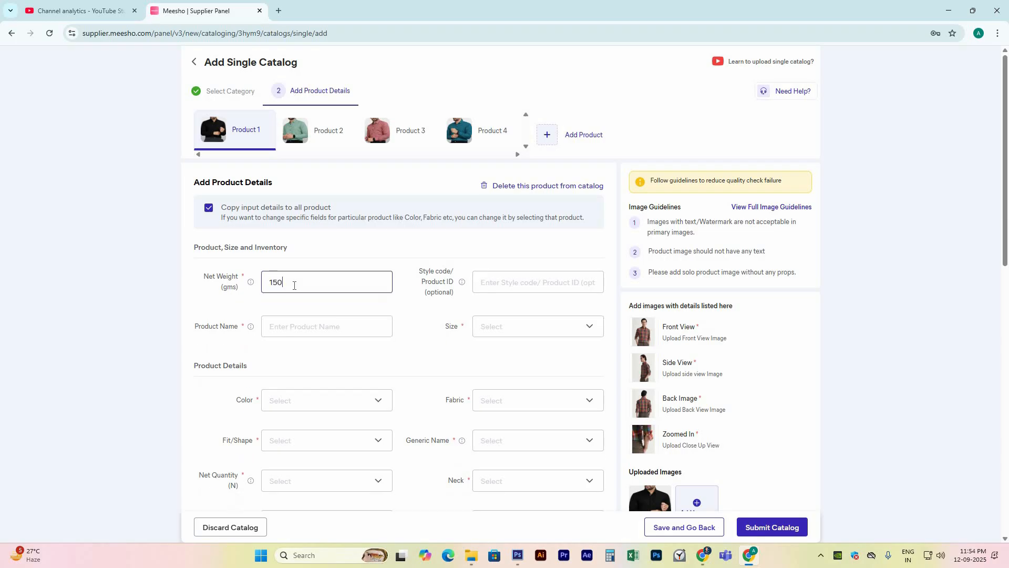
pyautogui.click(489, 284)
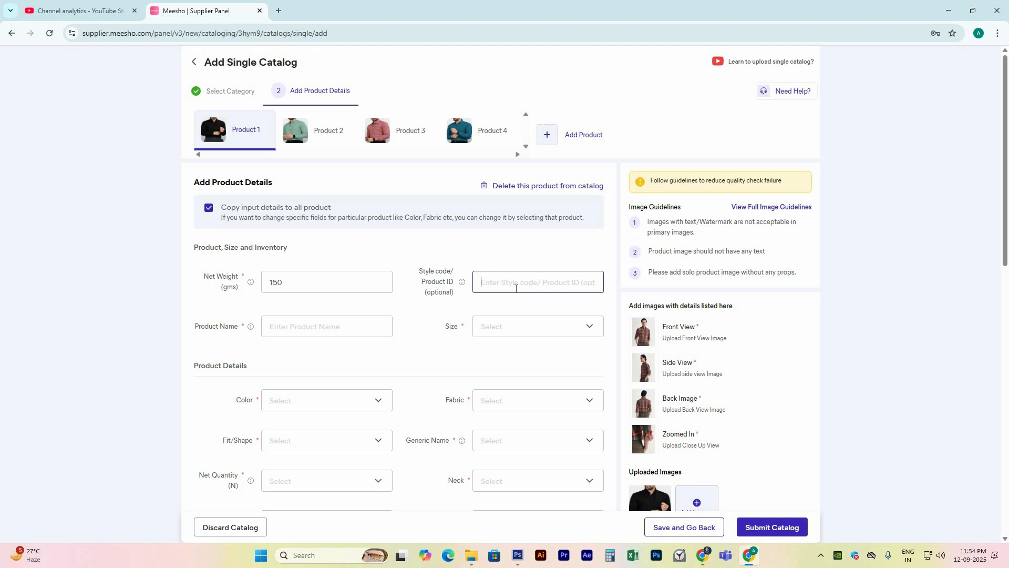
pyautogui.write('SOLID-SHIRT')
# Step: Set Product 1's product name to Men Cotton Solid Shirt
pyautogui.click(292, 325)
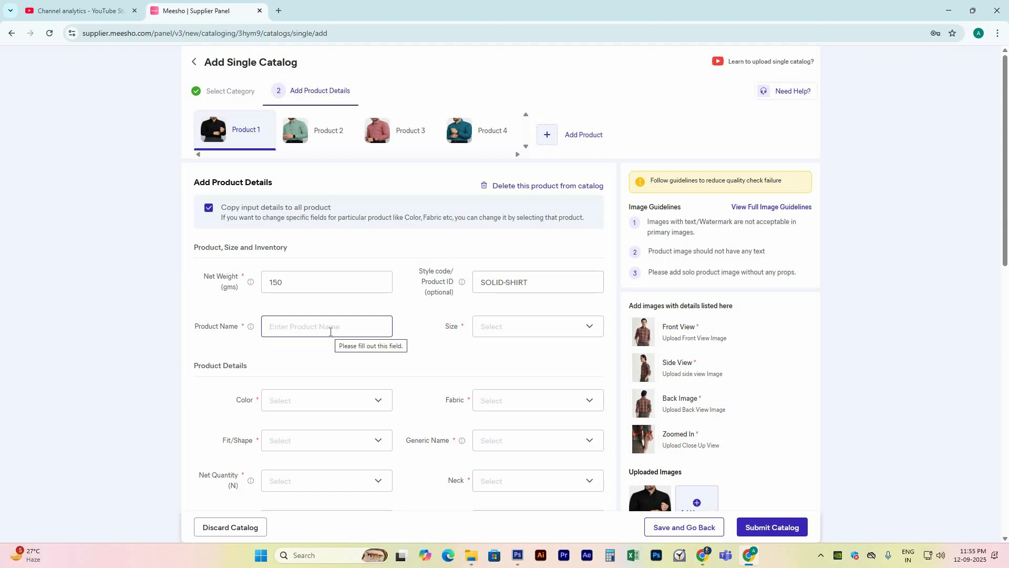
pyautogui.write('M')
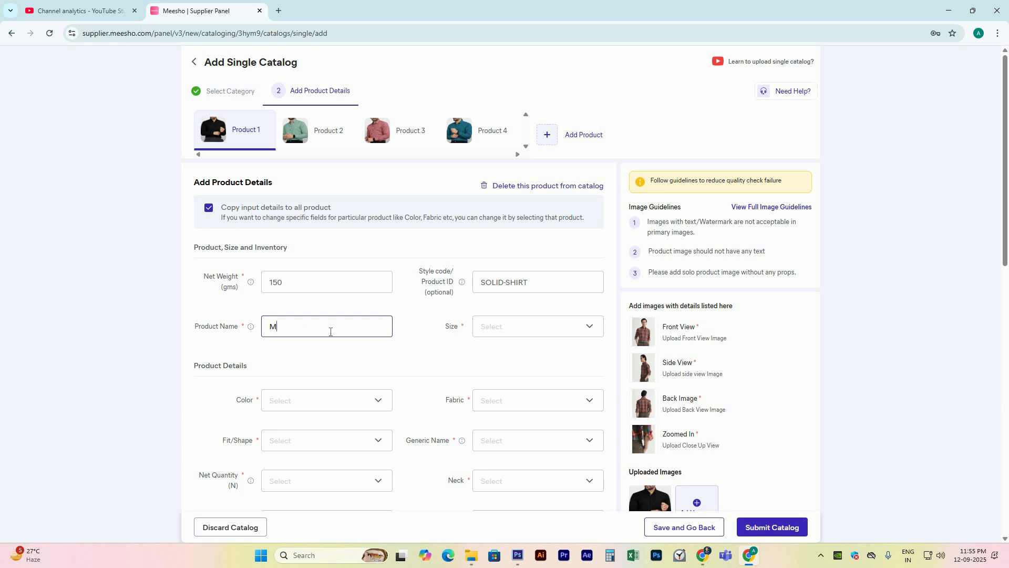
pyautogui.write('end')
pyautogui.press('BackSpace')
pyautogui.press('BackSpace')
pyautogui.write('Solid')
pyautogui.press('BackSpace')
pyautogui.press('BackSpace')
pyautogui.press('BackSpace')
pyautogui.press('BackSpace')
pyautogui.press('BackSpace')
pyautogui.write('Cotton Solid Shirt')
# Step: Select and apply the sizes M, L, XL and XXL for the product
pyautogui.click(516, 331)
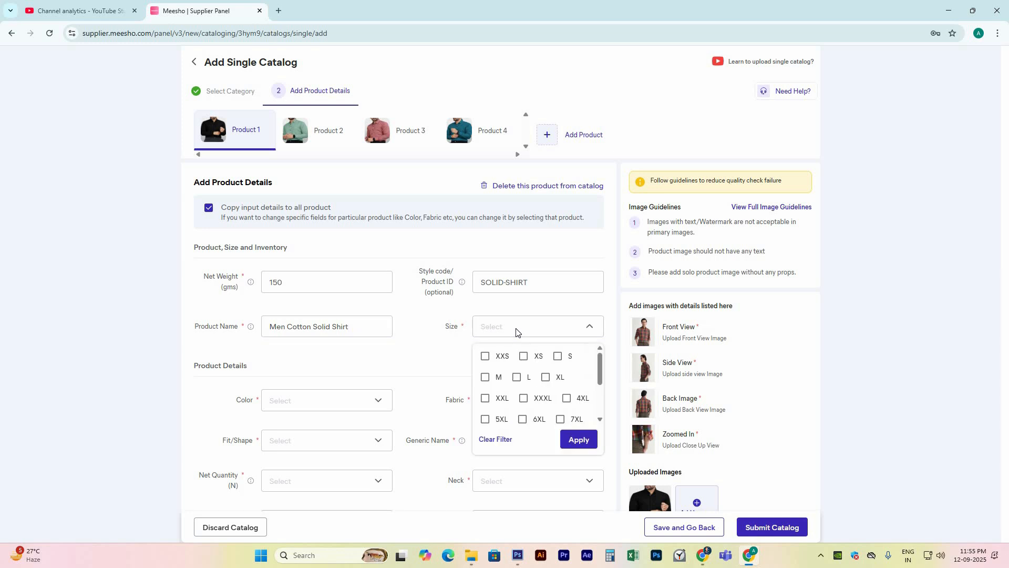
pyautogui.click(488, 378)
pyautogui.click(517, 377)
pyautogui.click(548, 378)
pyautogui.click(485, 399)
pyautogui.click(494, 378)
pyautogui.click(517, 377)
pyautogui.click(545, 378)
pyautogui.click(485, 398)
pyautogui.click(578, 440)
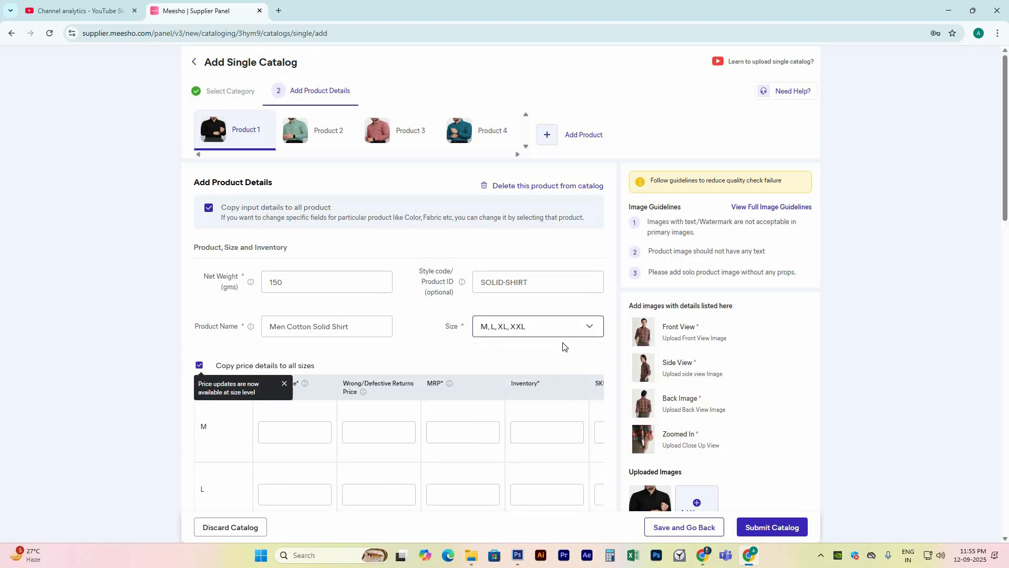
# Step: Set the Meesho price to 495 for all sizes and accept the suggested wrong/defective returns price
pyautogui.scroll(-2, 311, 290)
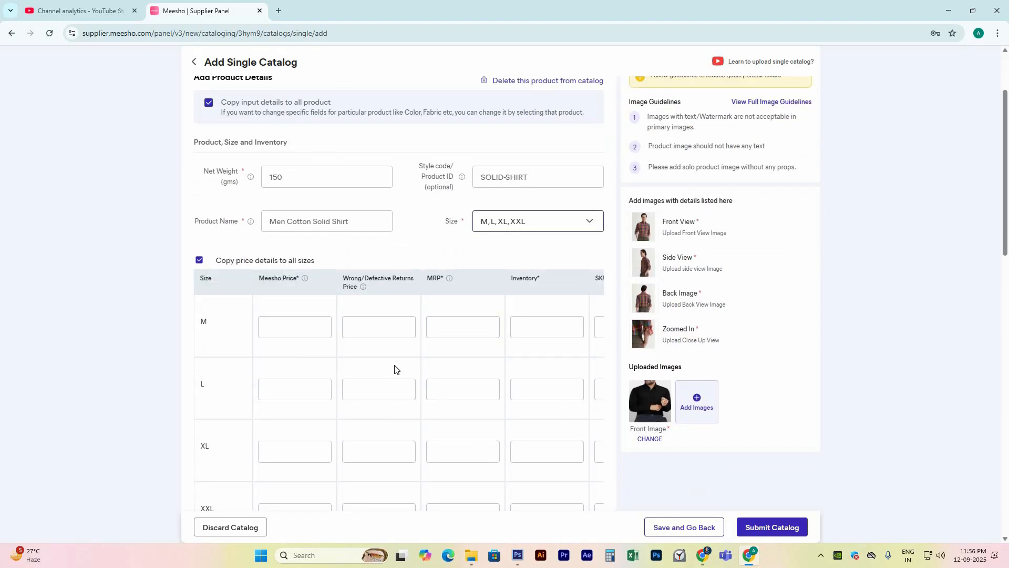
pyautogui.scroll(-2, 347, 468)
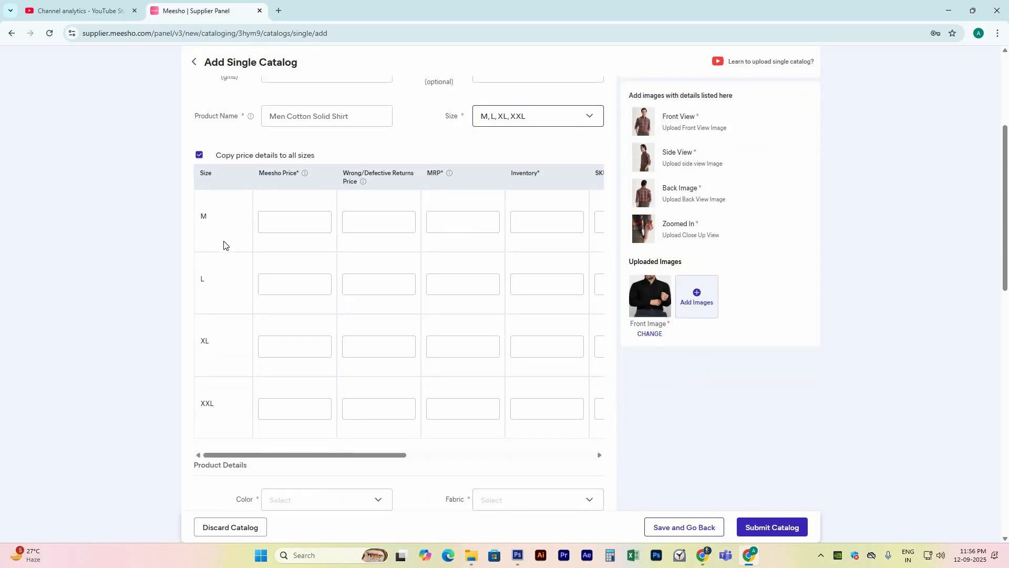
pyautogui.moveTo(347, 456); pyautogui.dragTo(580, 465)
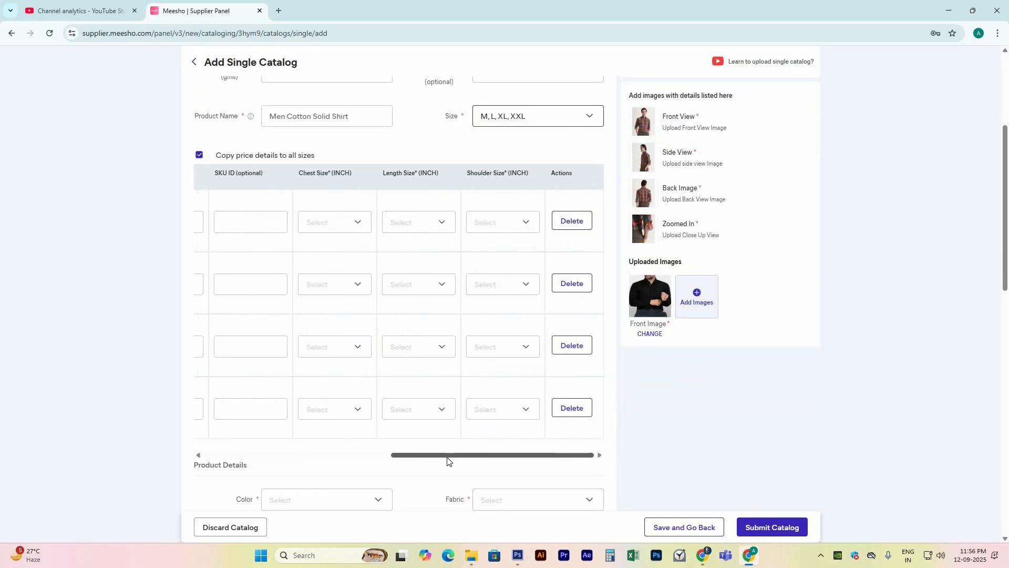
pyautogui.moveTo(447, 456); pyautogui.dragTo(338, 455)
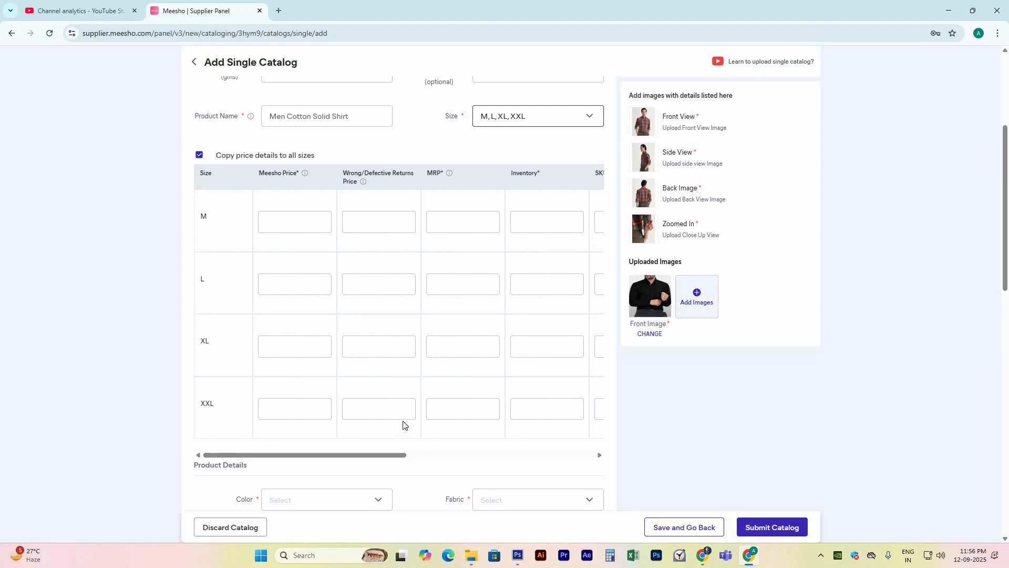
pyautogui.scroll(2, 294, 325)
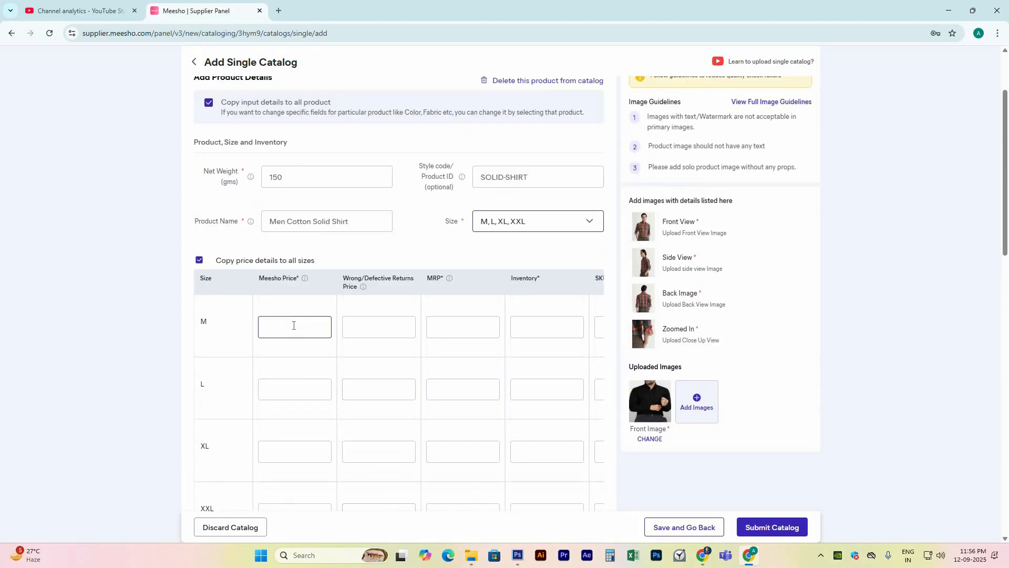
pyautogui.click(294, 326)
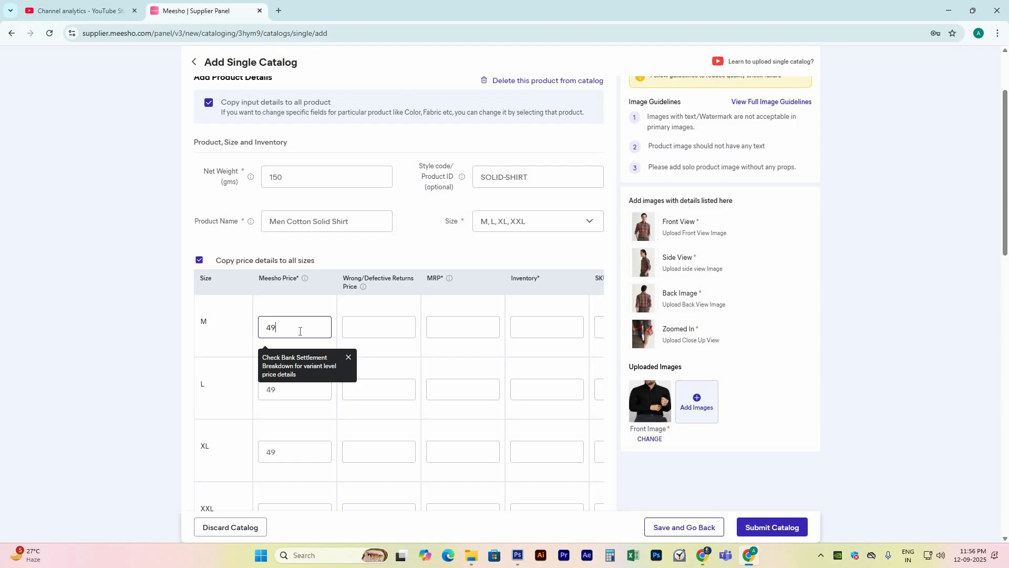
pyautogui.write('5')
pyautogui.click(402, 343)
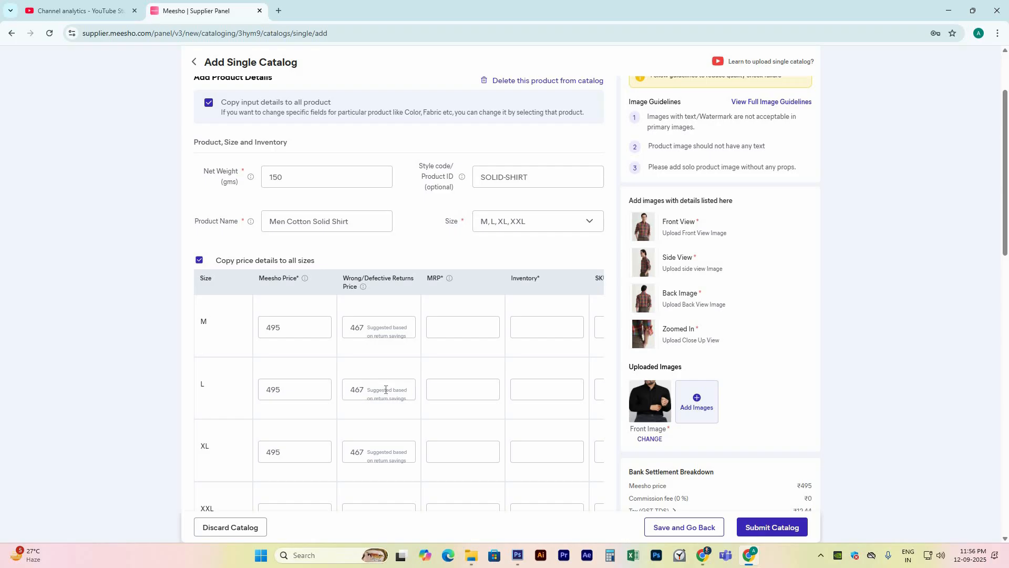
# Step: Set the MRP to 1199 for all sizes
pyautogui.scroll(-1, 396, 390)
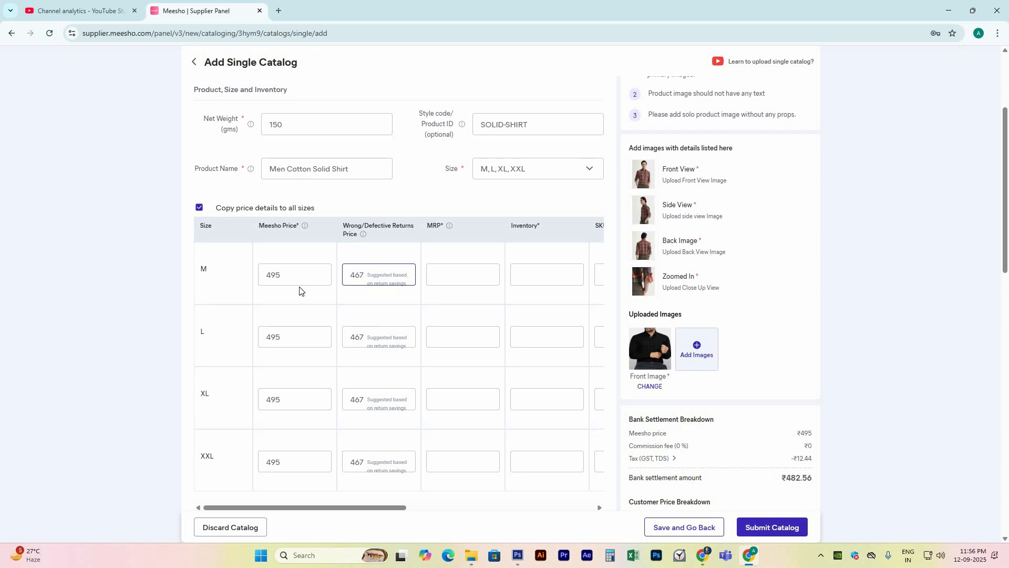
pyautogui.click(286, 278)
pyautogui.doubleClick(260, 283)
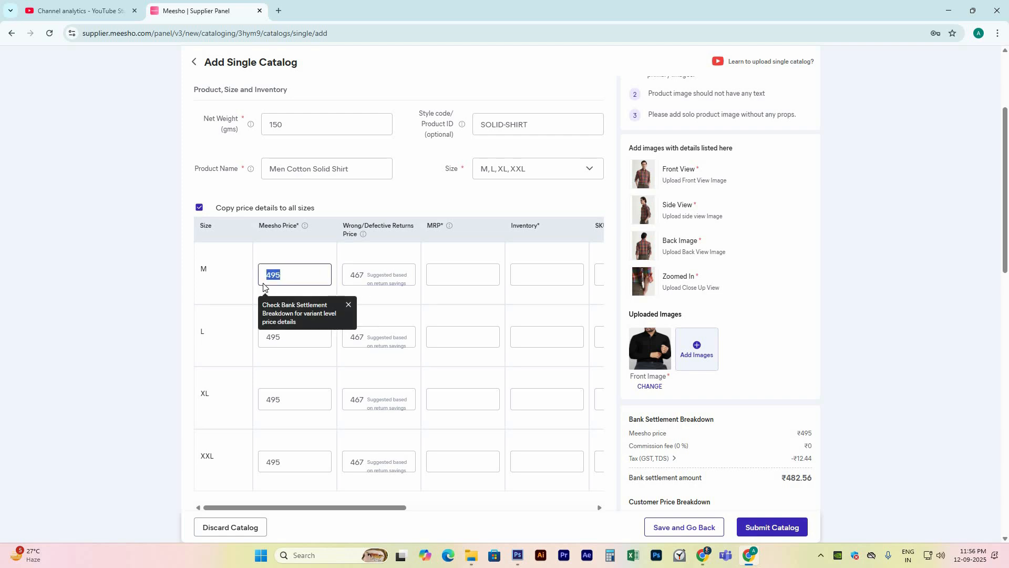
pyautogui.click(307, 303)
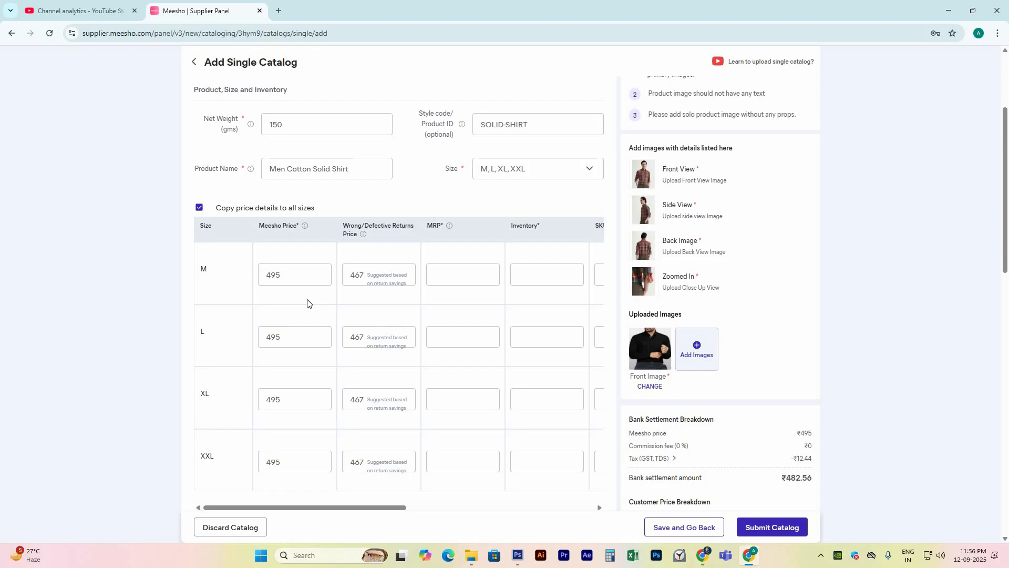
pyautogui.click(462, 280)
pyautogui.write('1199')
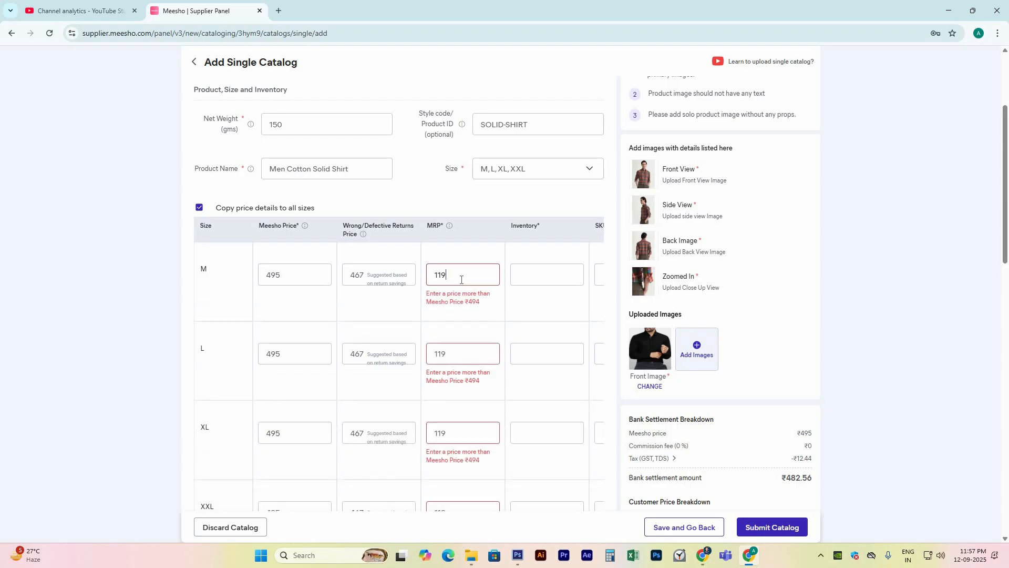
# Step: Set the inventory to 10 for each of the sizes M, L, XL and XXL
pyautogui.click(526, 275)
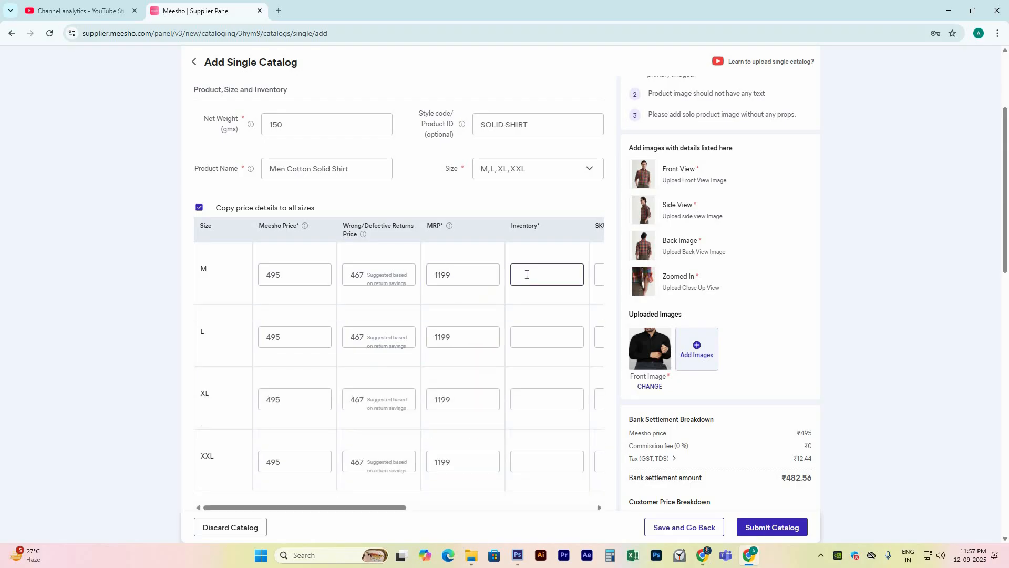
pyautogui.click(576, 316)
pyautogui.moveTo(371, 507); pyautogui.dragTo(410, 508)
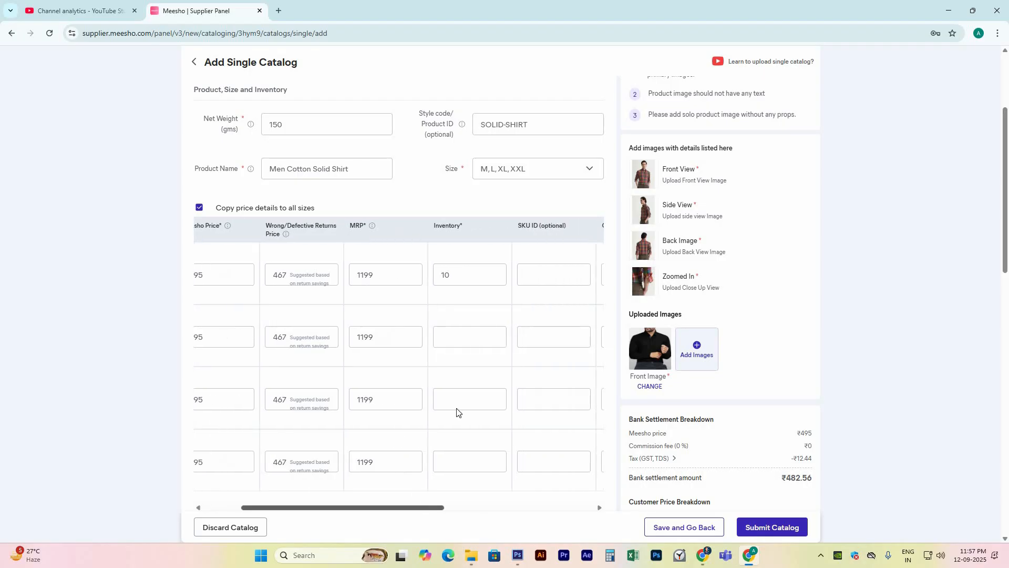
pyautogui.click(450, 343)
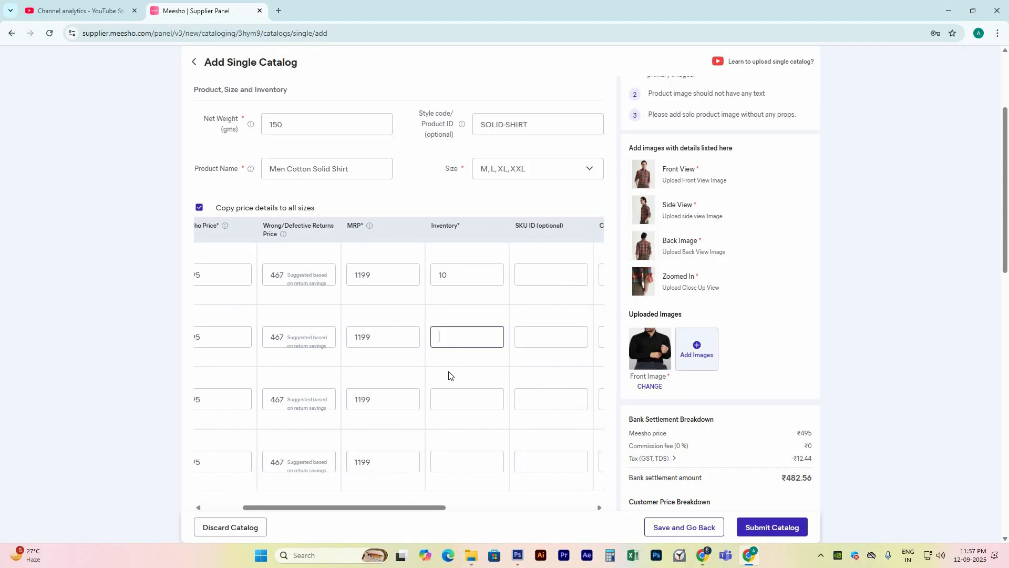
pyautogui.write('10')
pyautogui.click(449, 398)
pyautogui.write('10')
pyautogui.click(467, 461)
pyautogui.write('10')
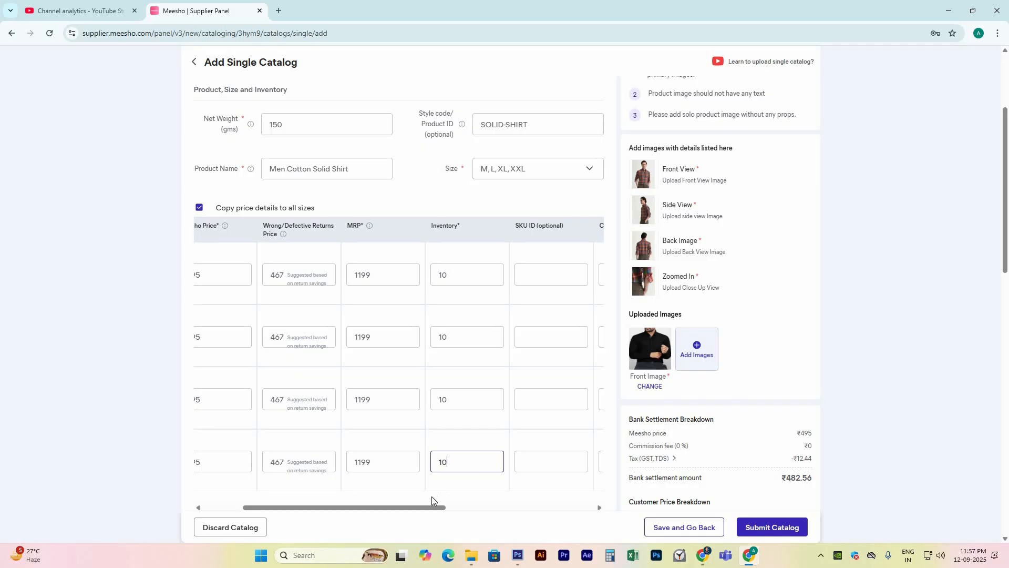
# Step: Copy the style code SOLID-SHIRT into the SKU ID of all four sizes
pyautogui.moveTo(433, 508); pyautogui.dragTo(454, 508)
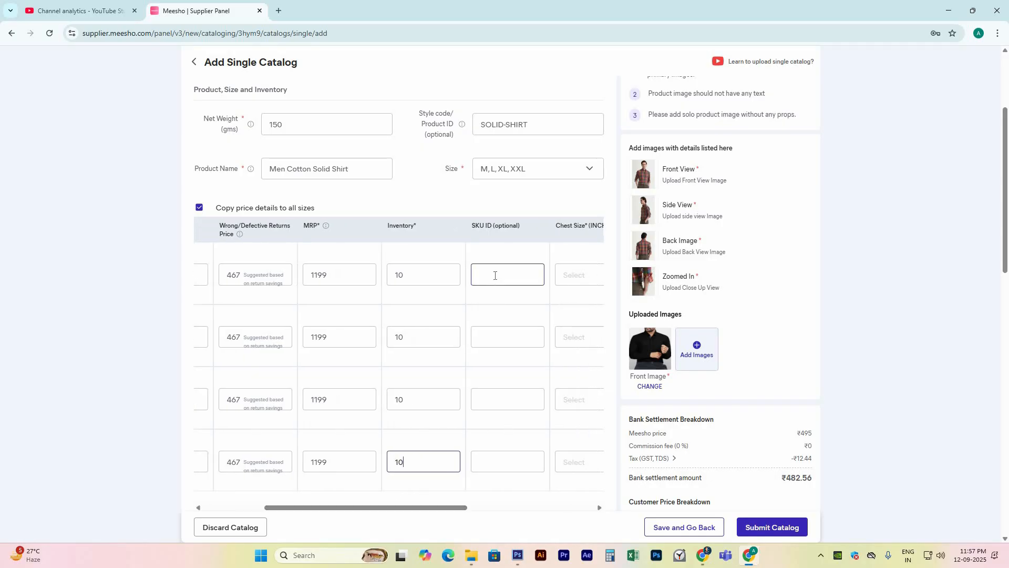
pyautogui.click(495, 275)
pyautogui.moveTo(526, 127); pyautogui.dragTo(480, 129)
pyautogui.hotkey('ctrl', 'c')
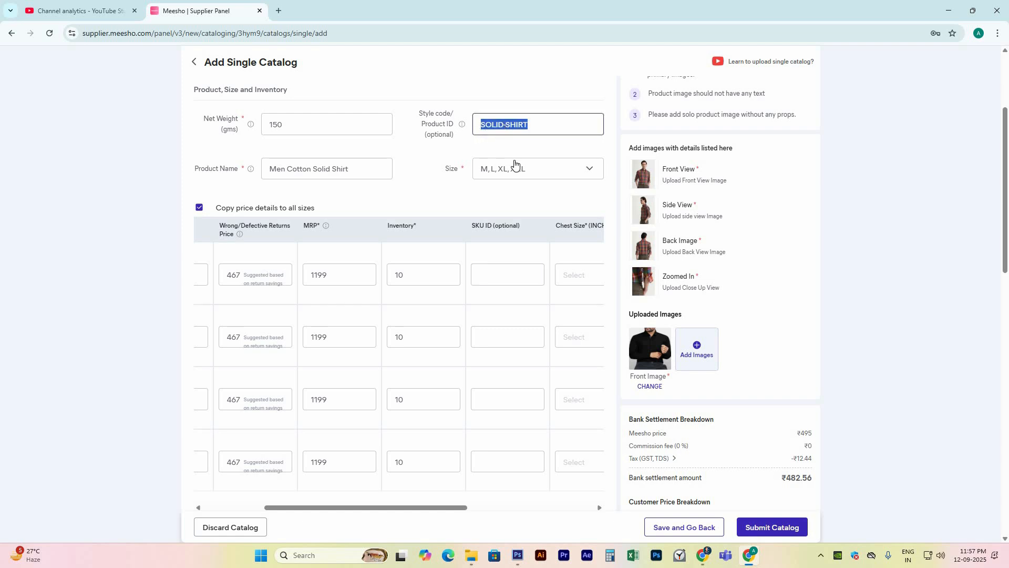
pyautogui.click(509, 276)
pyautogui.hotkey('ctrl', 'v')
pyautogui.click(510, 337)
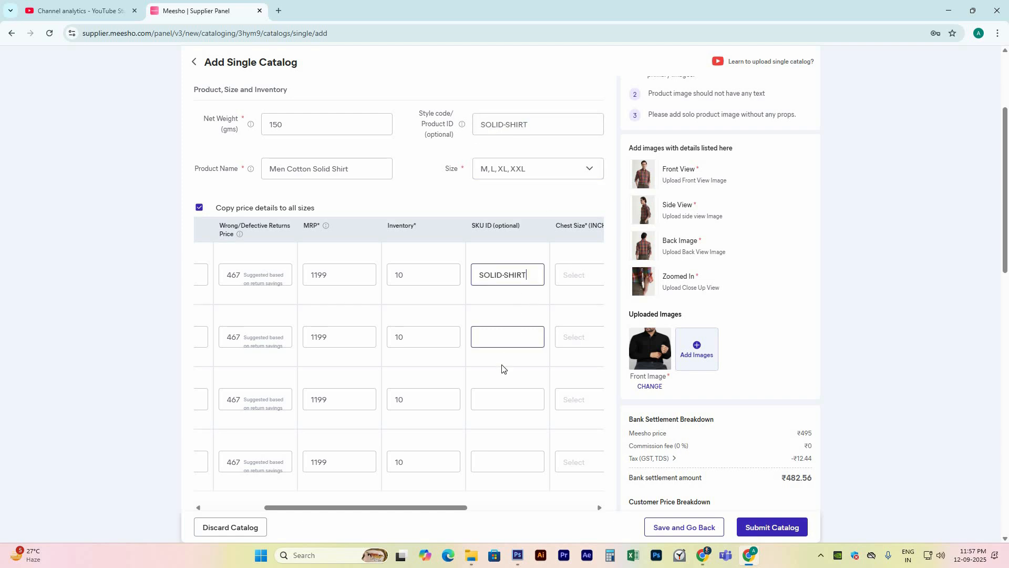
pyautogui.hotkey('ctrl', 'v')
pyautogui.click(501, 397)
pyautogui.hotkey('ctrl', 'v')
pyautogui.click(508, 461)
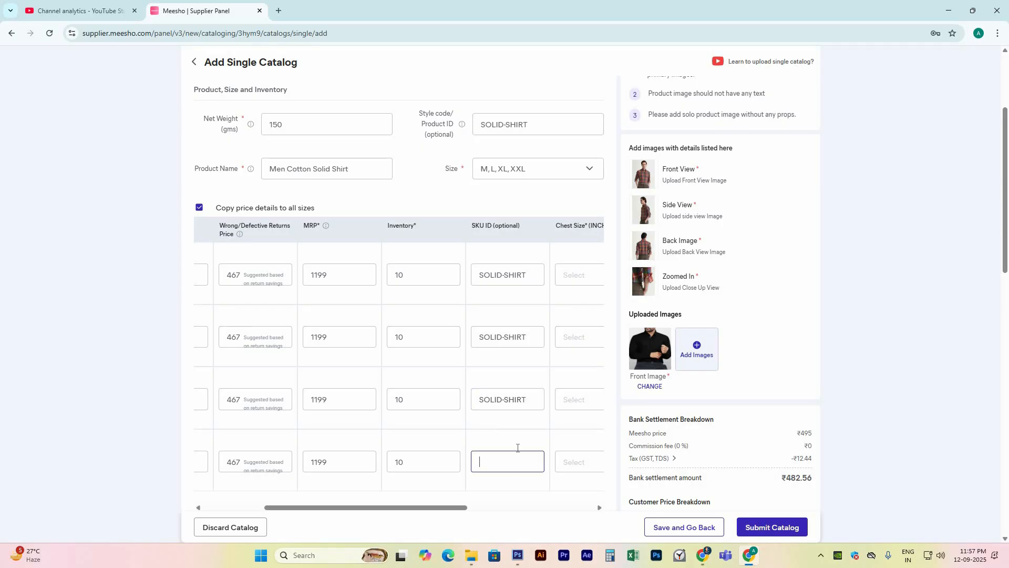
pyautogui.hotkey('ctrl', 'v')
# Step: Extend the SKU IDs with their size to SOLID-SHIRT-M, SOLID-SHIRT-L, SOLID-SHIRT-XL and SOLID-SHIRT-XXL
pyautogui.click(528, 274)
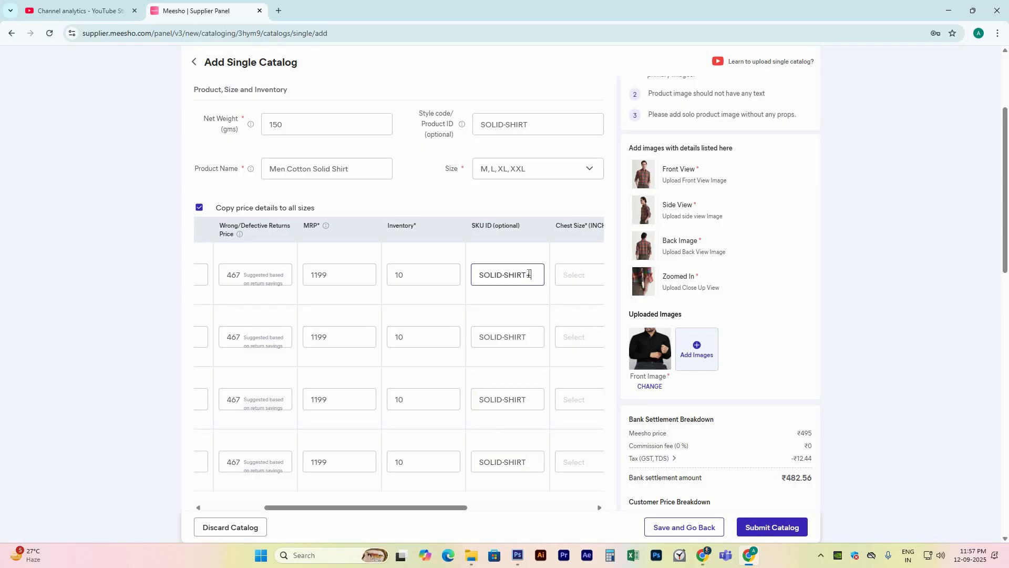
pyautogui.write('-M')
pyautogui.click(536, 335)
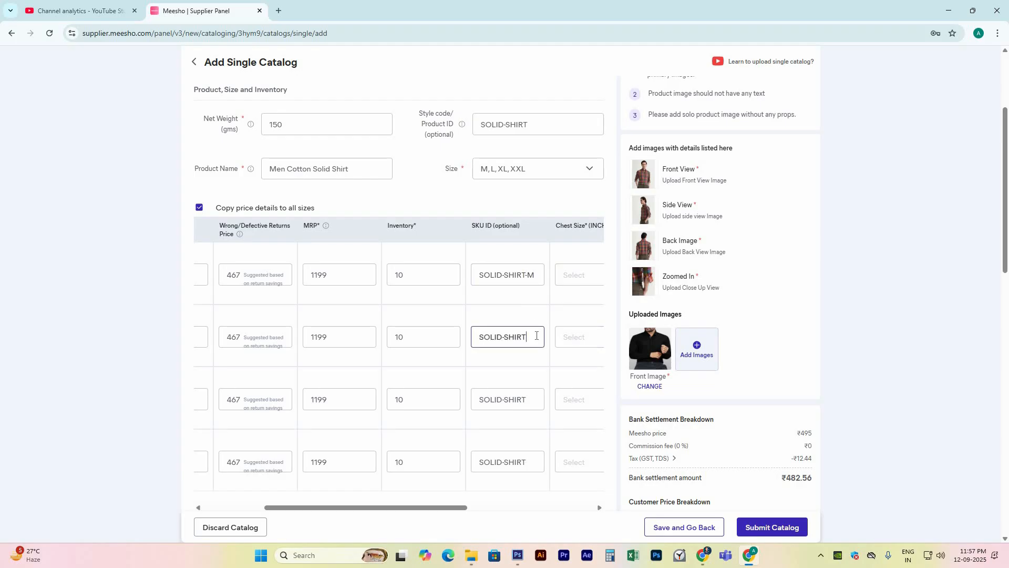
pyautogui.click(530, 398)
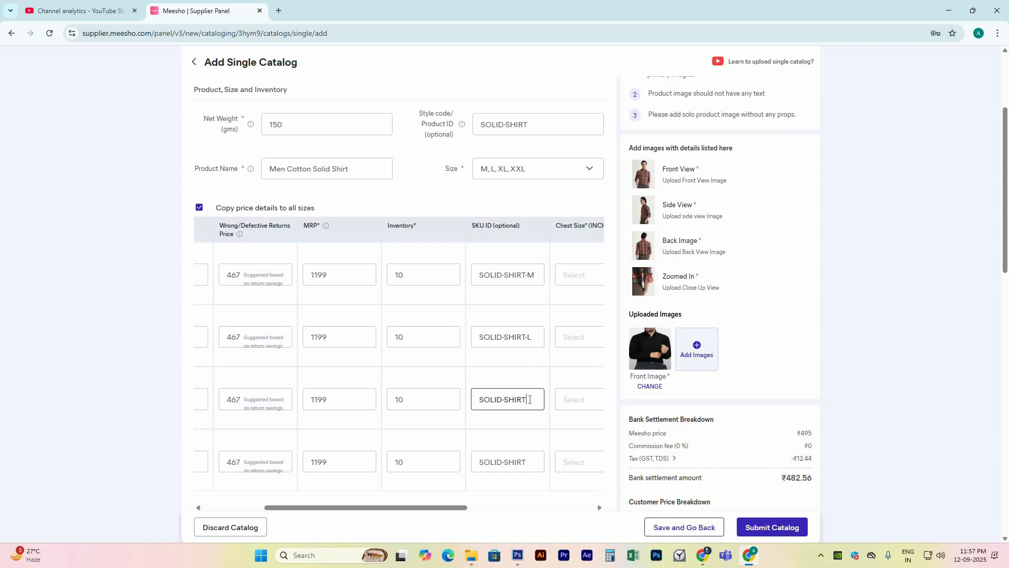
pyautogui.write('-XL')
pyautogui.click(537, 462)
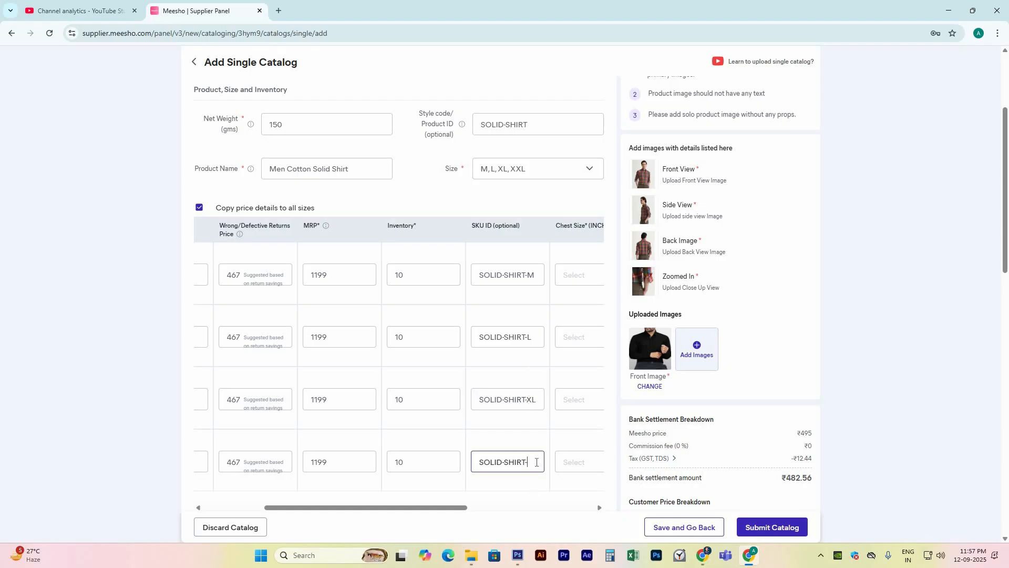
pyautogui.write('-XXL')
pyautogui.moveTo(449, 506); pyautogui.dragTo(515, 509)
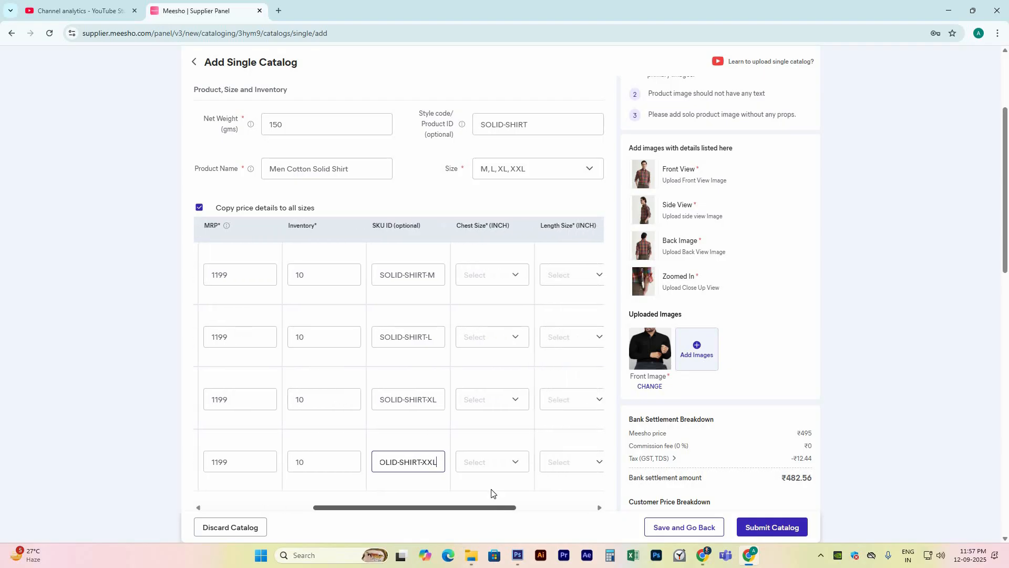
pyautogui.click(440, 441)
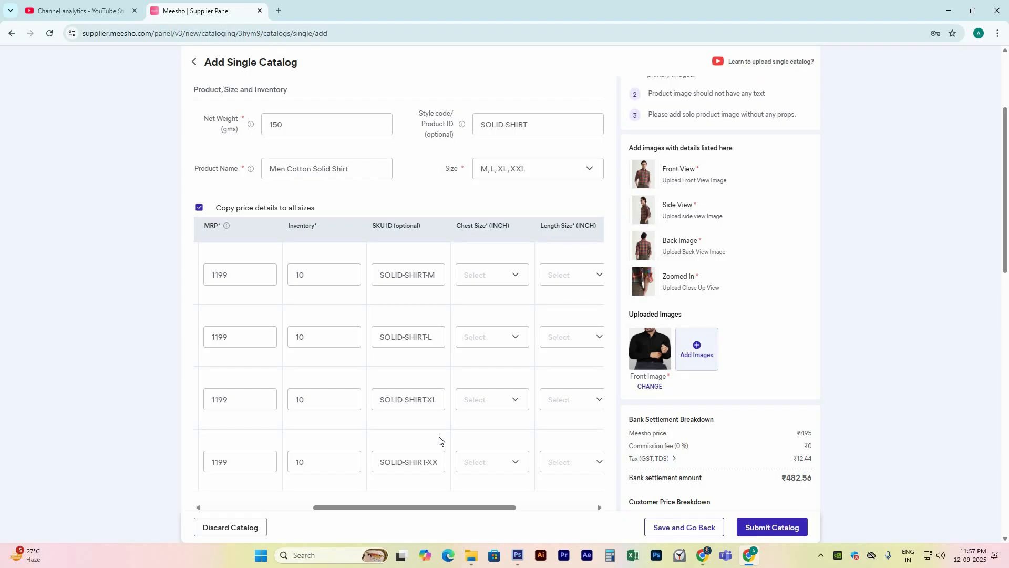
# Step: Set the chest size to 19 inches for size M and 20 inches for size L
pyautogui.click(489, 275)
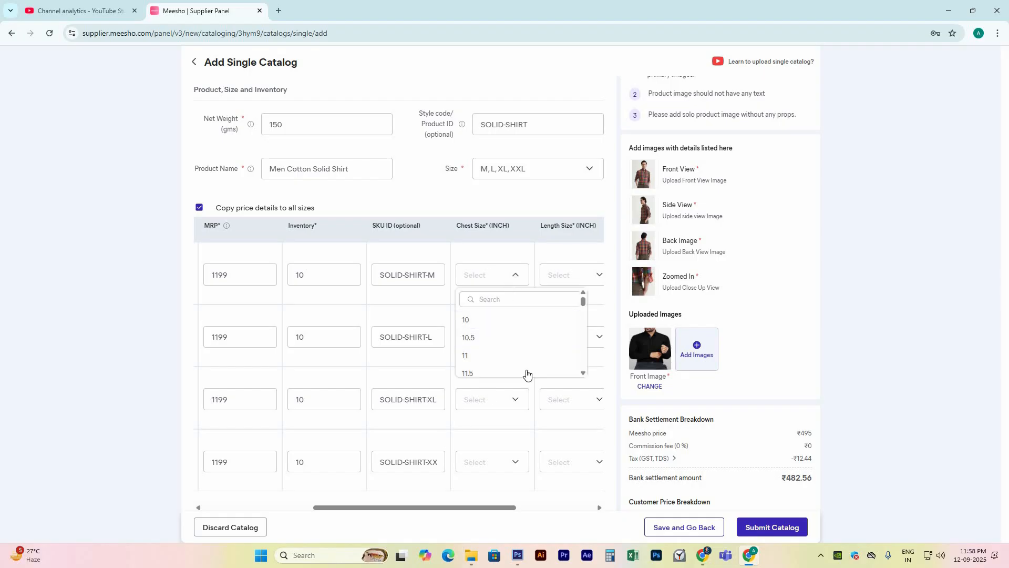
pyautogui.scroll(-2, 520, 347)
pyautogui.scroll(-1, 530, 372)
pyautogui.scroll(-2, 529, 368)
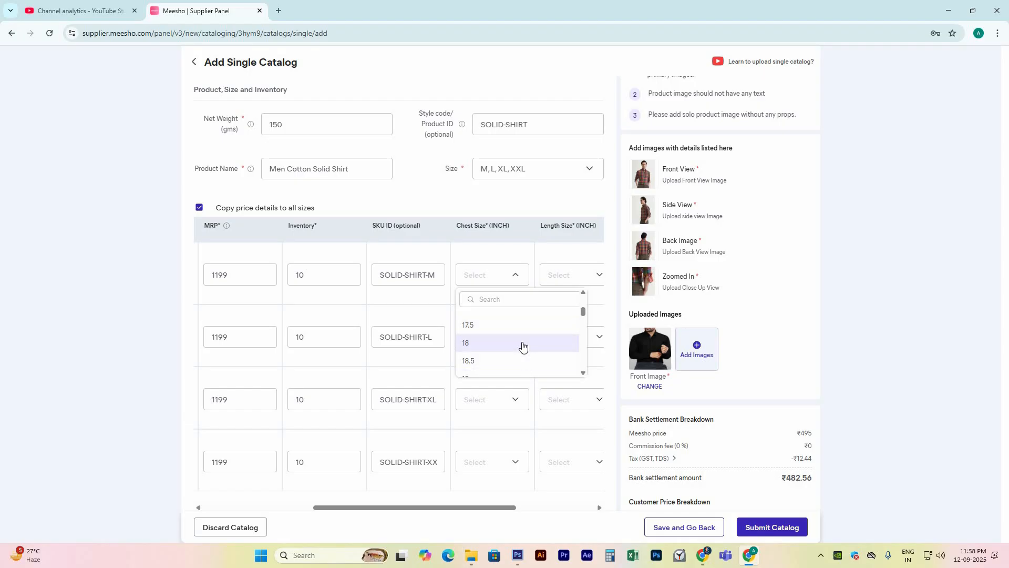
pyautogui.scroll(-1, 505, 337)
pyautogui.click(485, 328)
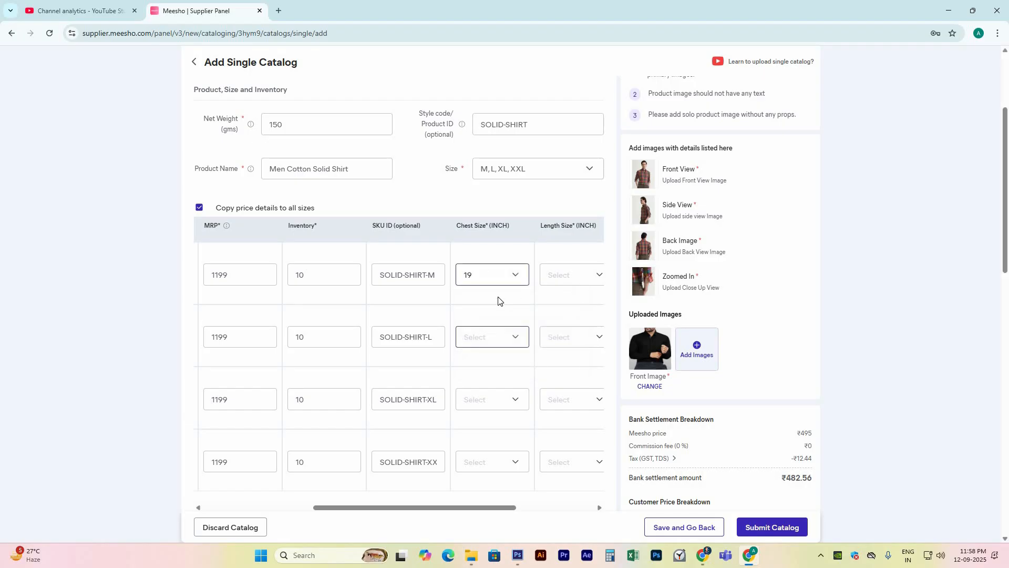
pyautogui.click(501, 343)
pyautogui.scroll(-3, 508, 415)
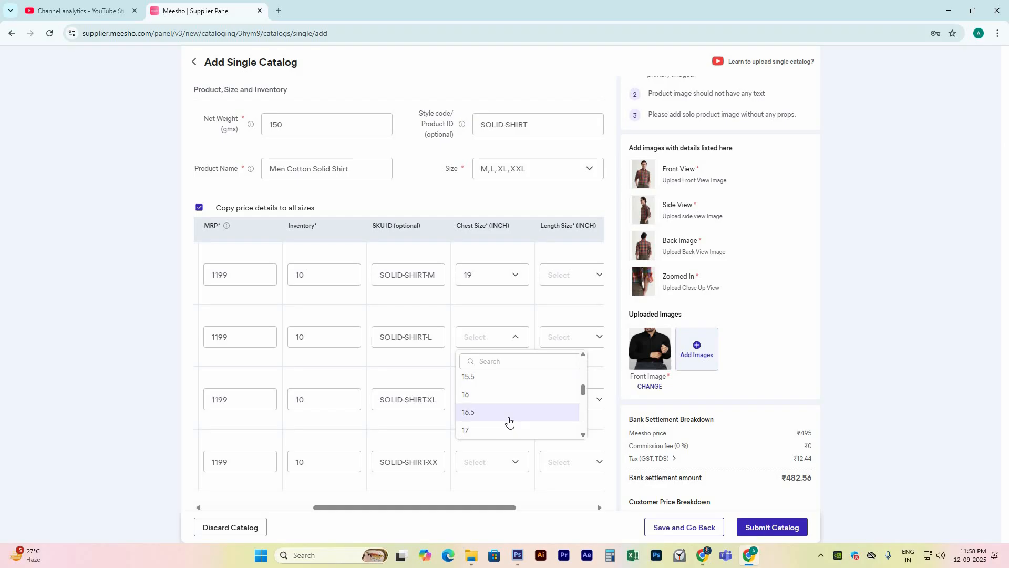
pyautogui.scroll(-3, 509, 421)
pyautogui.click(487, 432)
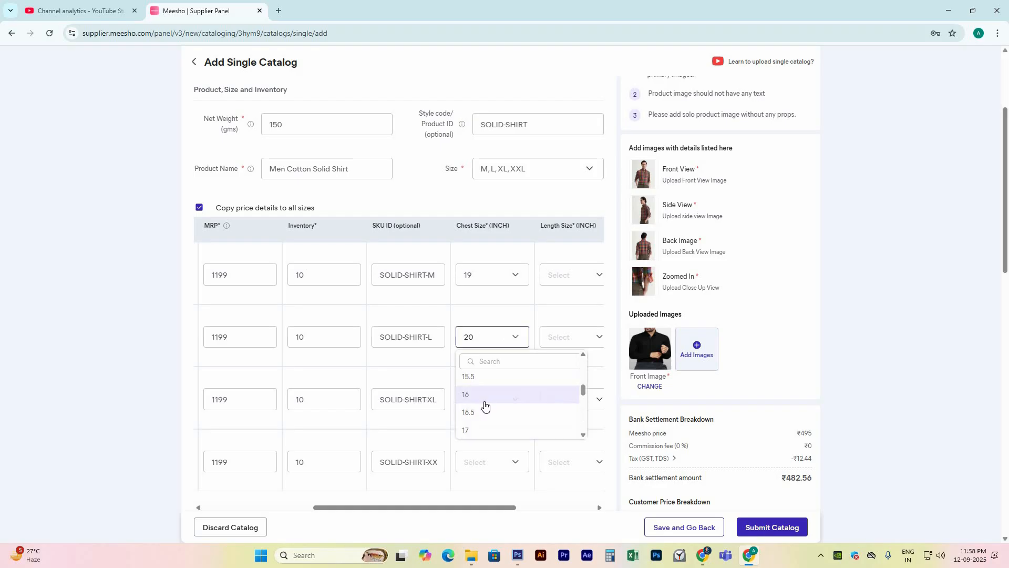
# Step: Set the chest size to 21 inches for size XL and 22 inches for size XXL
pyautogui.click(484, 404)
pyautogui.scroll(-4, 496, 488)
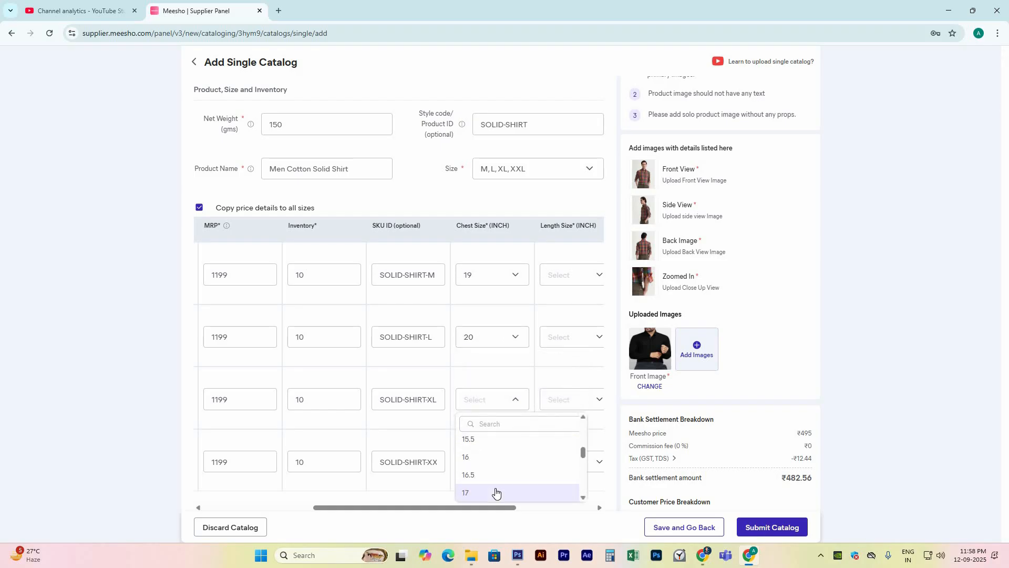
pyautogui.click(498, 473)
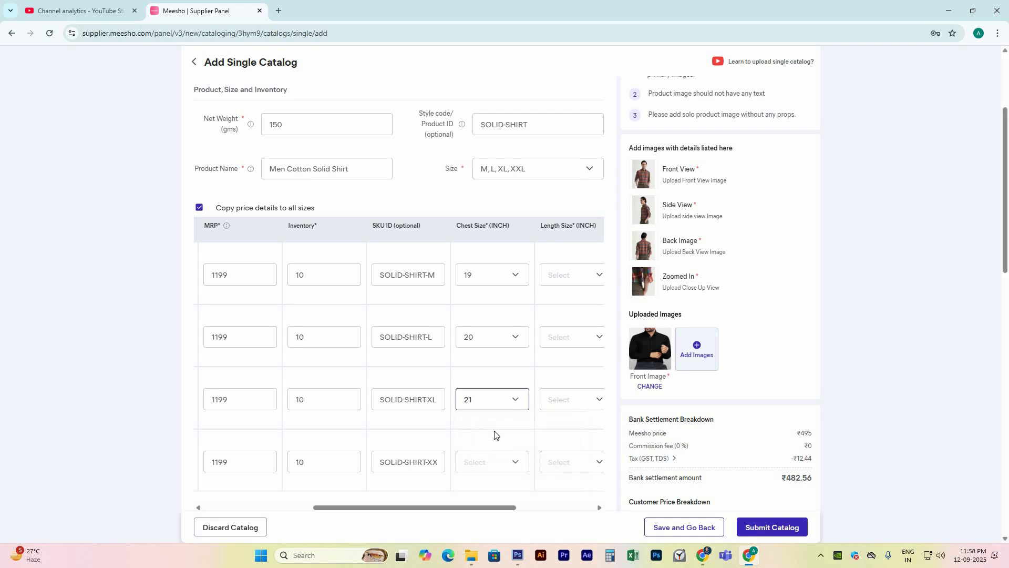
pyautogui.scroll(-1, 496, 435)
pyautogui.click(493, 413)
pyautogui.scroll(-5, 518, 495)
pyautogui.scroll(-4, 519, 495)
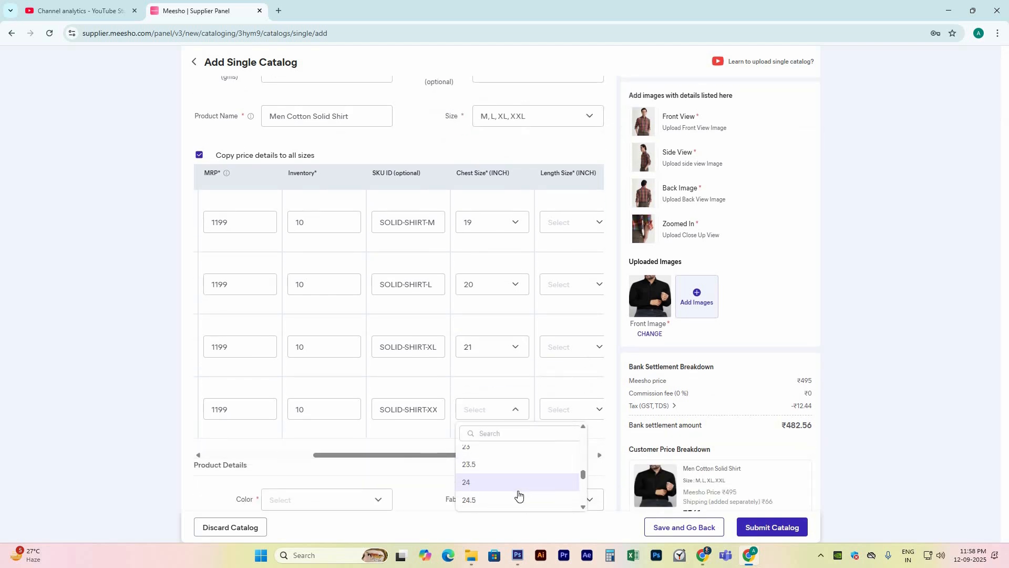
pyautogui.scroll(2, 519, 494)
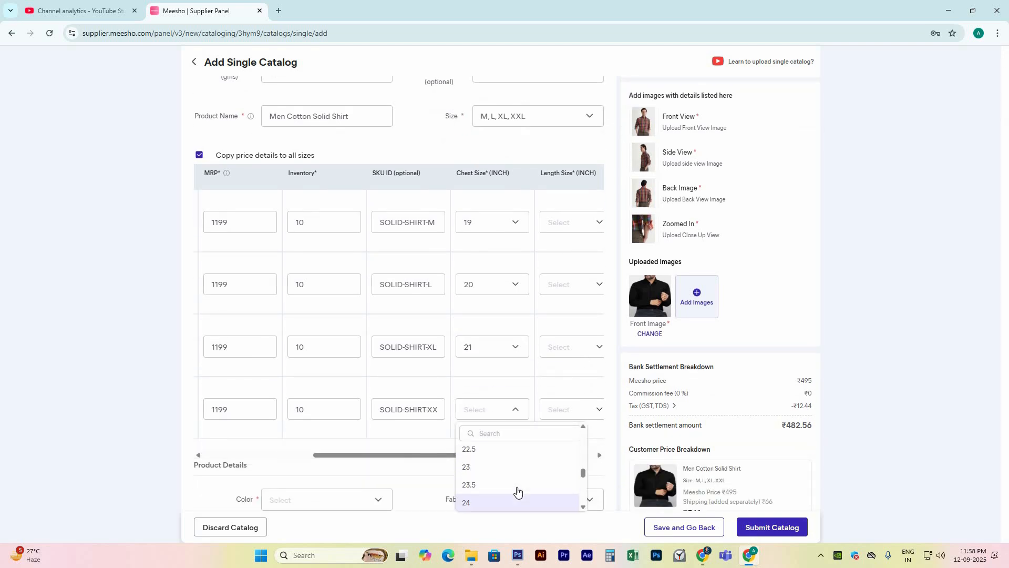
pyautogui.click(489, 463)
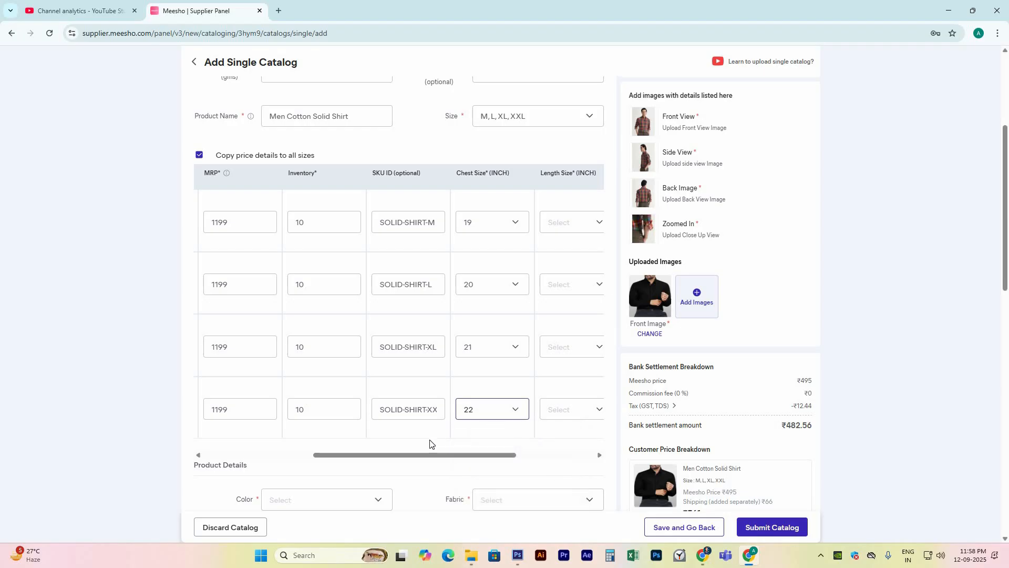
# Step: Set the length size to 34 inches for both size M and size L
pyautogui.moveTo(433, 459); pyautogui.dragTo(513, 463)
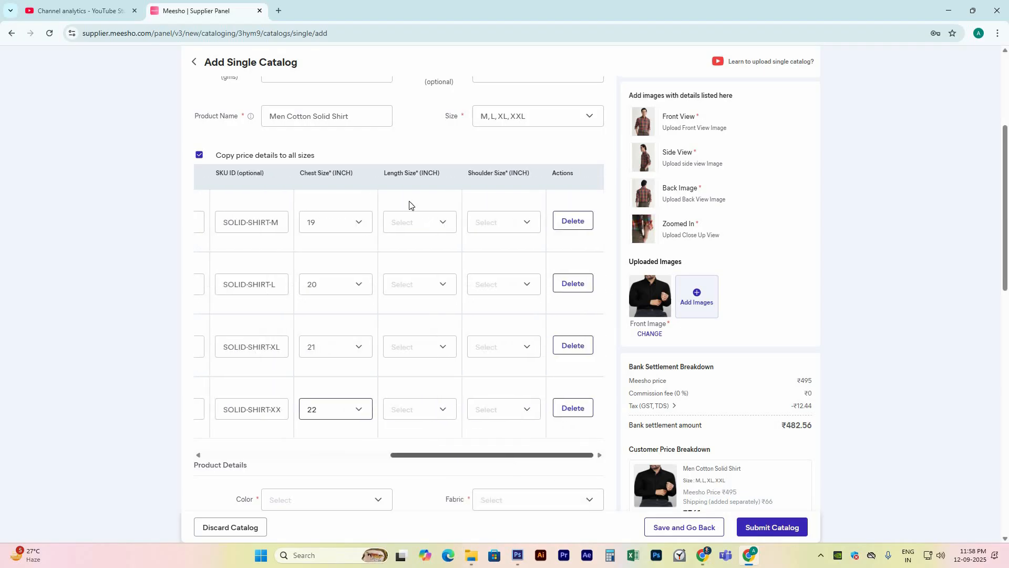
pyautogui.click(429, 226)
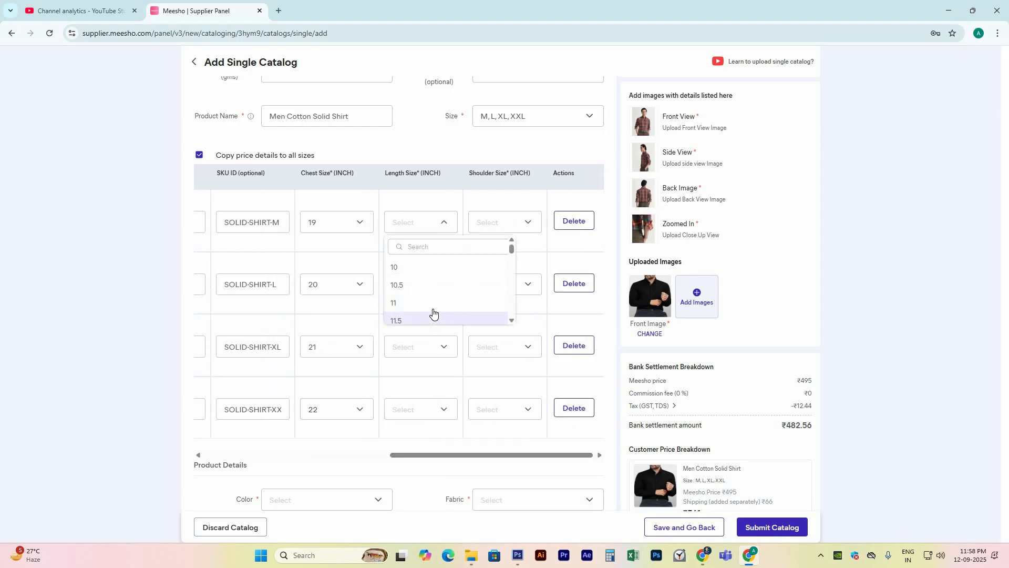
pyautogui.scroll(-10, 434, 316)
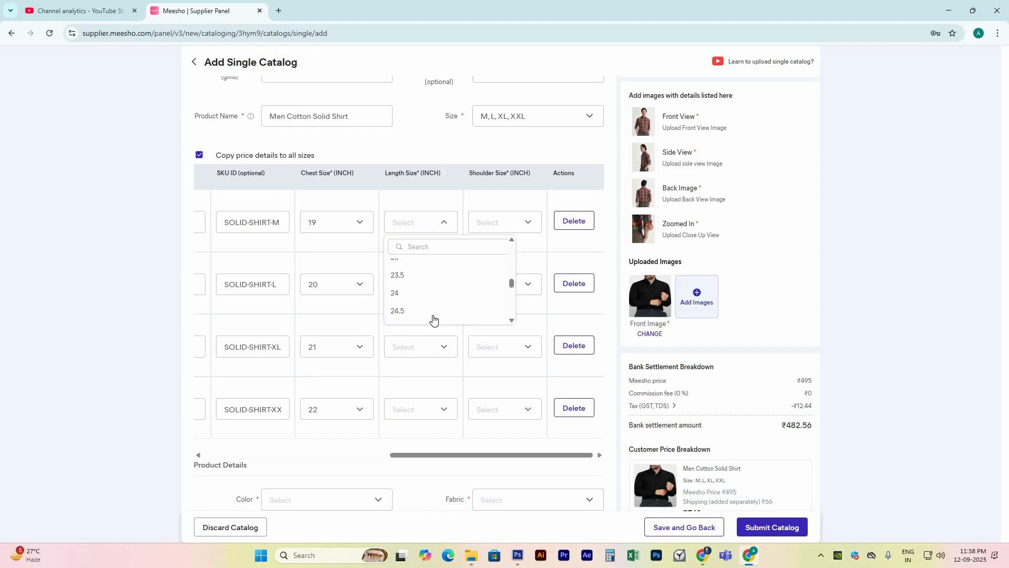
pyautogui.scroll(-3, 433, 319)
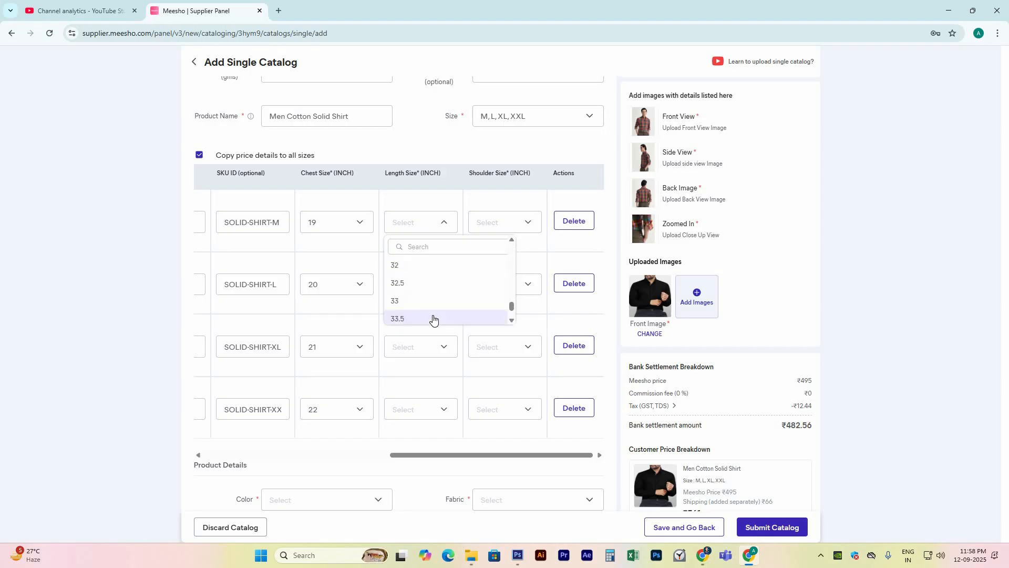
pyautogui.scroll(-1, 413, 315)
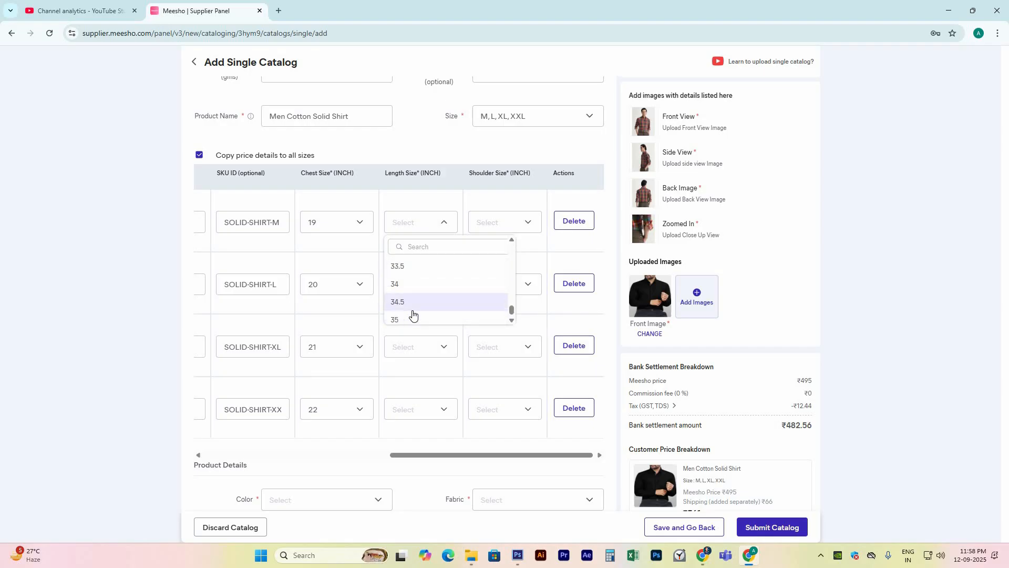
pyautogui.click(413, 288)
pyautogui.click(420, 291)
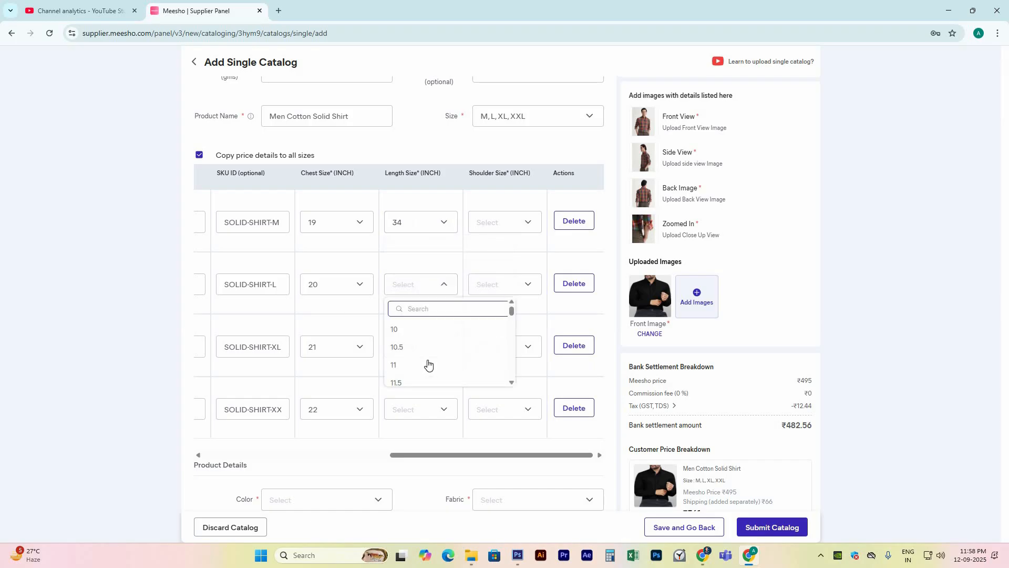
pyautogui.scroll(-6, 428, 363)
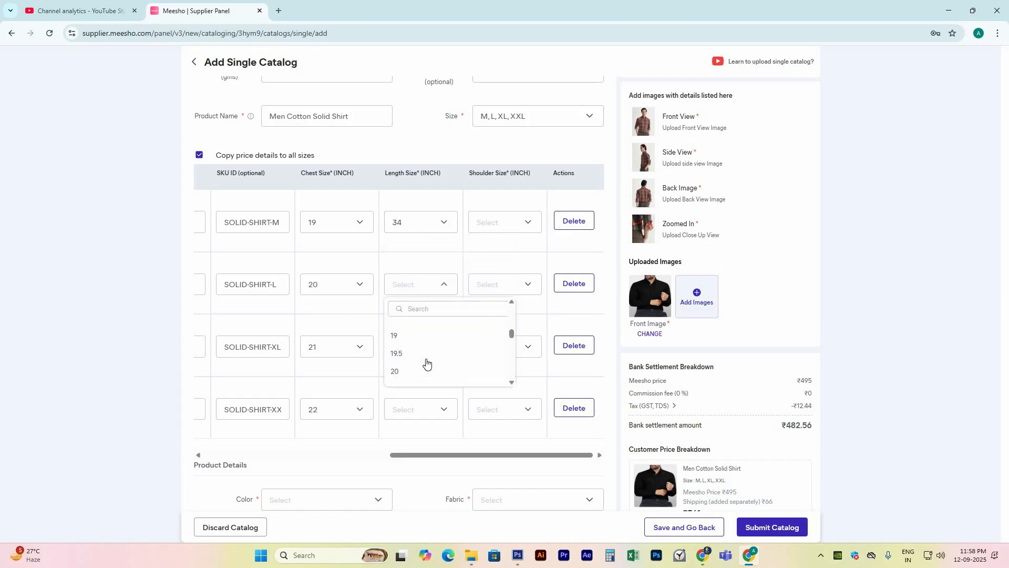
pyautogui.scroll(-10, 426, 363)
pyautogui.click(423, 346)
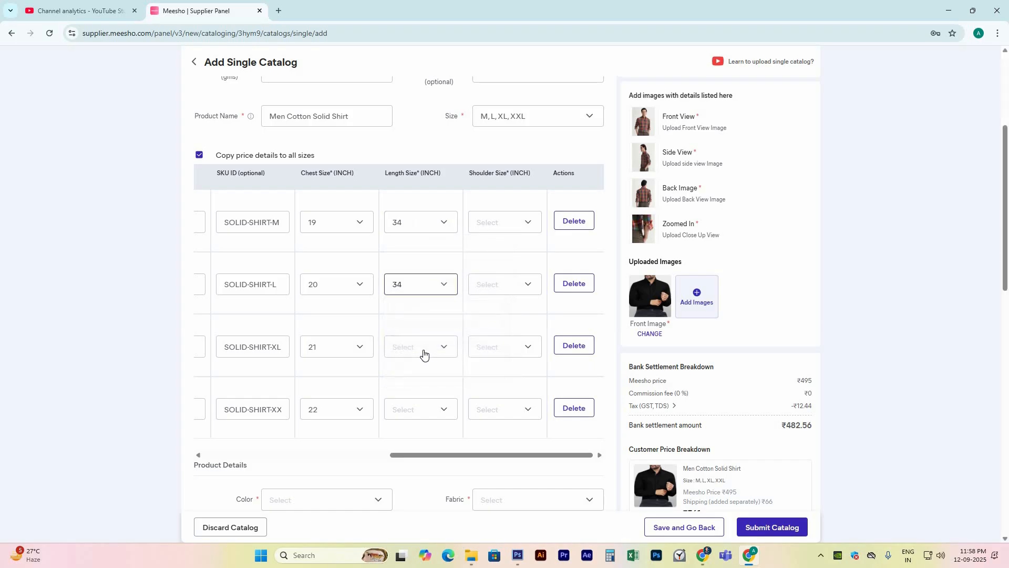
# Step: Set the length size to 34 inches for size XL and 35 inches for size XXL
pyautogui.click(424, 347)
pyautogui.scroll(-10, 428, 428)
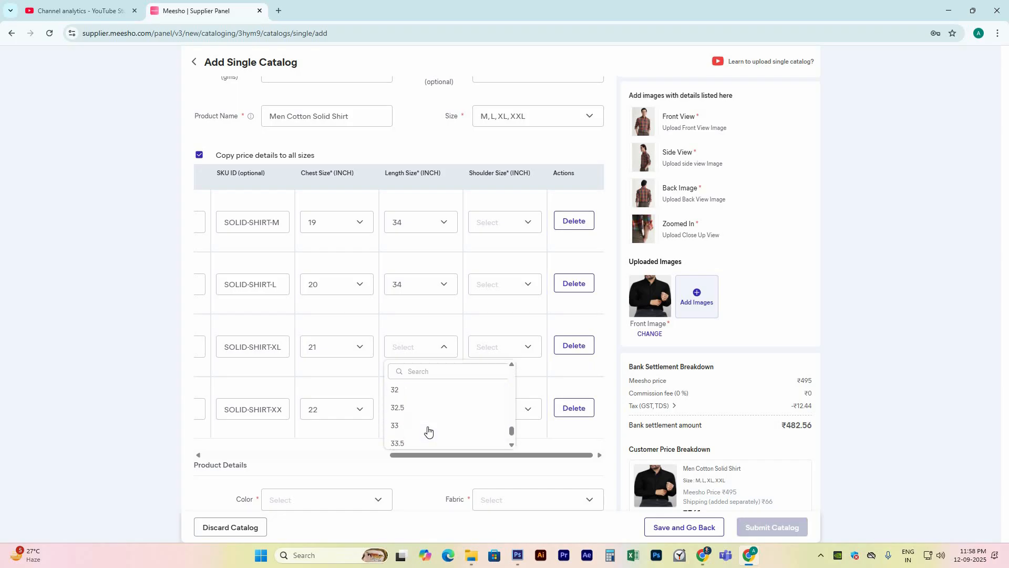
pyautogui.scroll(-3, 428, 430)
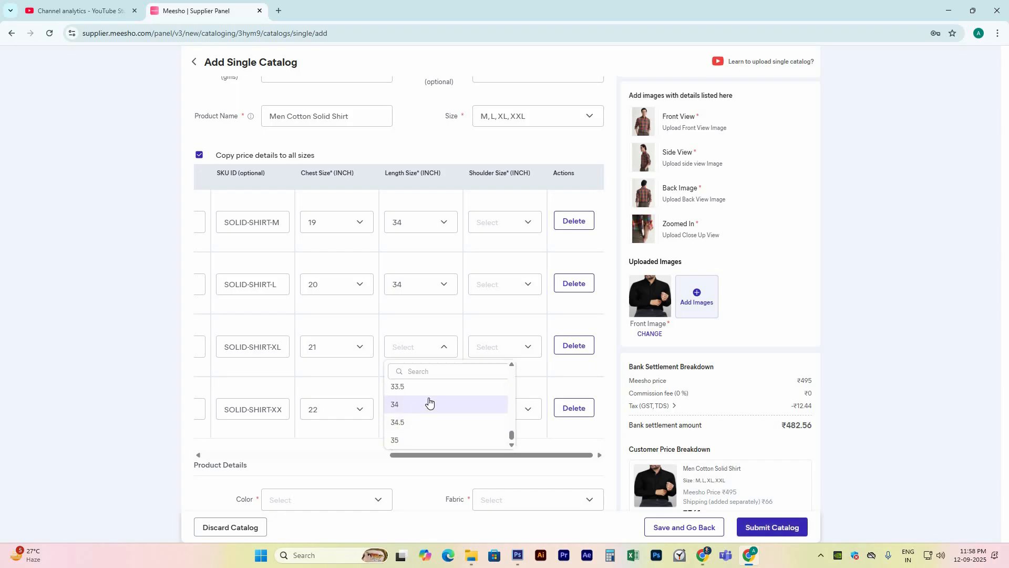
pyautogui.click(429, 404)
pyautogui.click(420, 409)
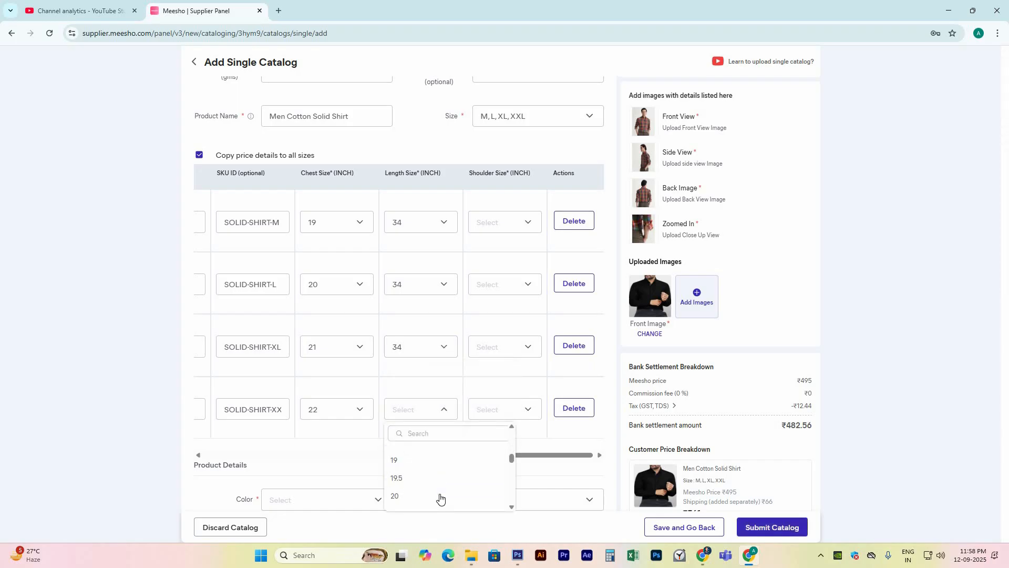
pyautogui.scroll(-10, 440, 498)
pyautogui.scroll(-2, 439, 492)
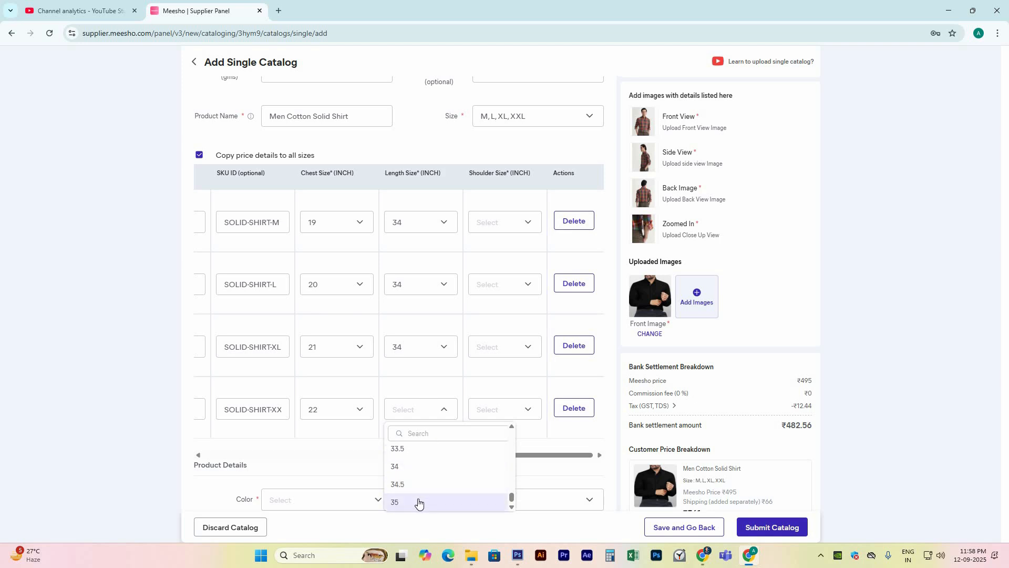
pyautogui.click(449, 496)
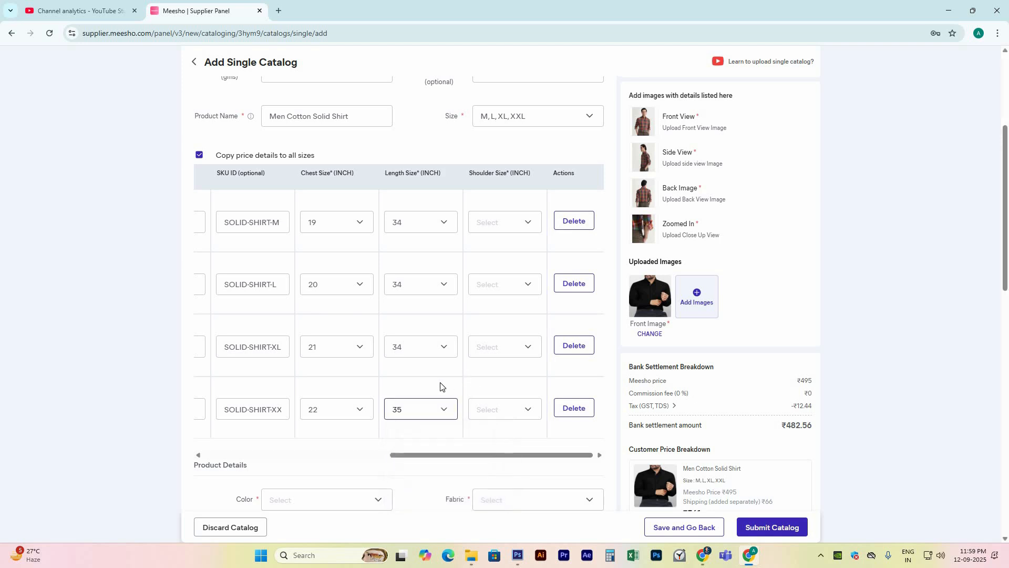
# Step: Set the shoulder size to 11.5 inches for size M and 12 inches for size L
pyautogui.click(520, 221)
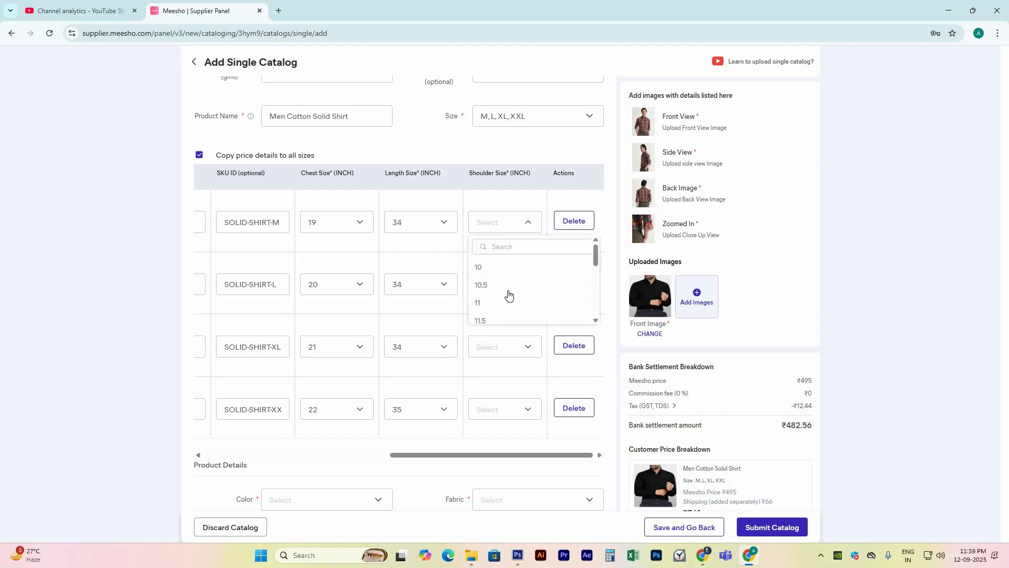
pyautogui.scroll(-3, 511, 300)
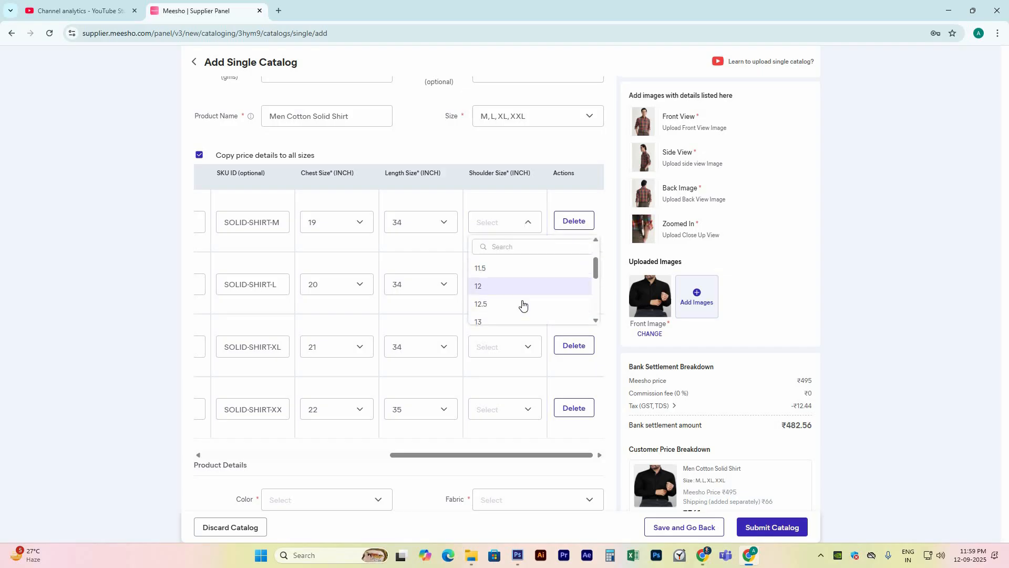
pyautogui.scroll(2, 514, 284)
pyautogui.click(518, 269)
pyautogui.click(509, 287)
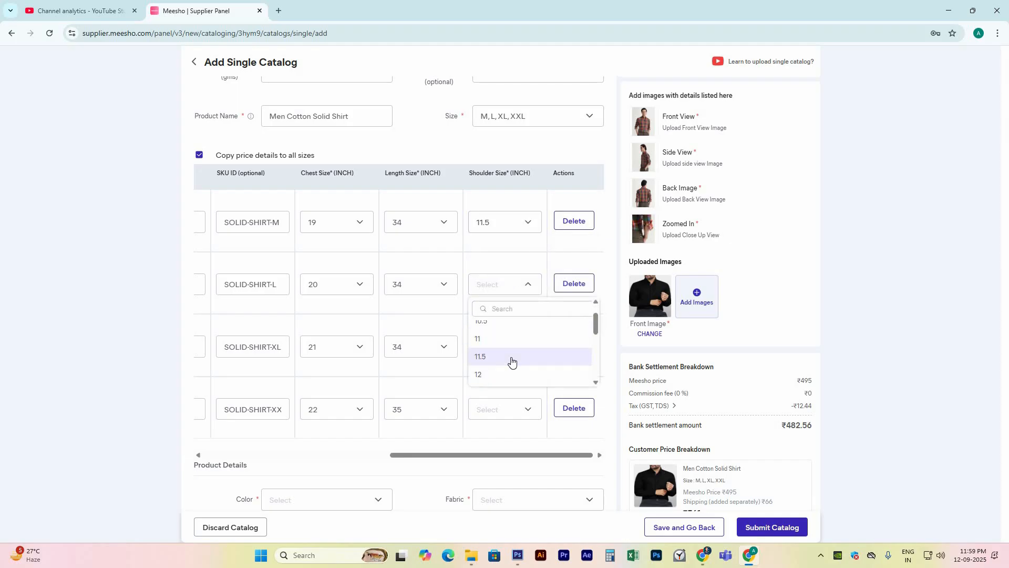
pyautogui.click(510, 350)
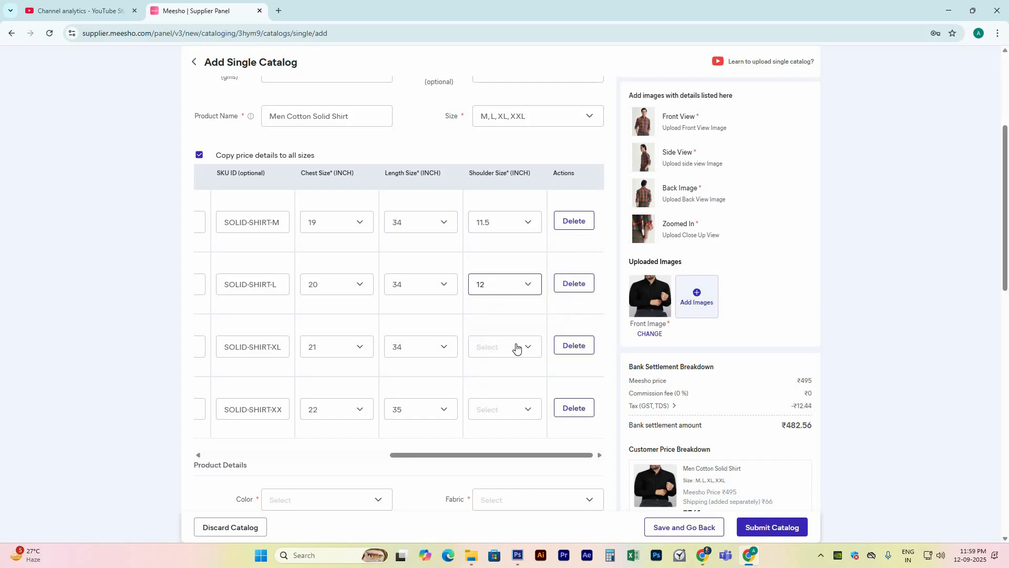
# Step: Set the shoulder size to 12.5 inches for size XL and 13 inches for size XXL
pyautogui.click(514, 348)
pyautogui.scroll(-1, 502, 428)
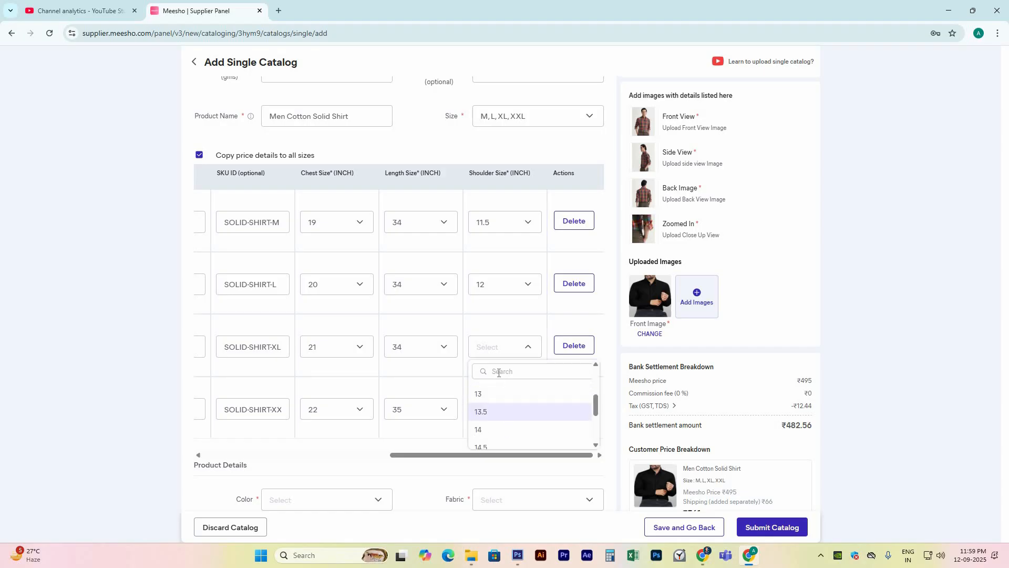
pyautogui.click(496, 415)
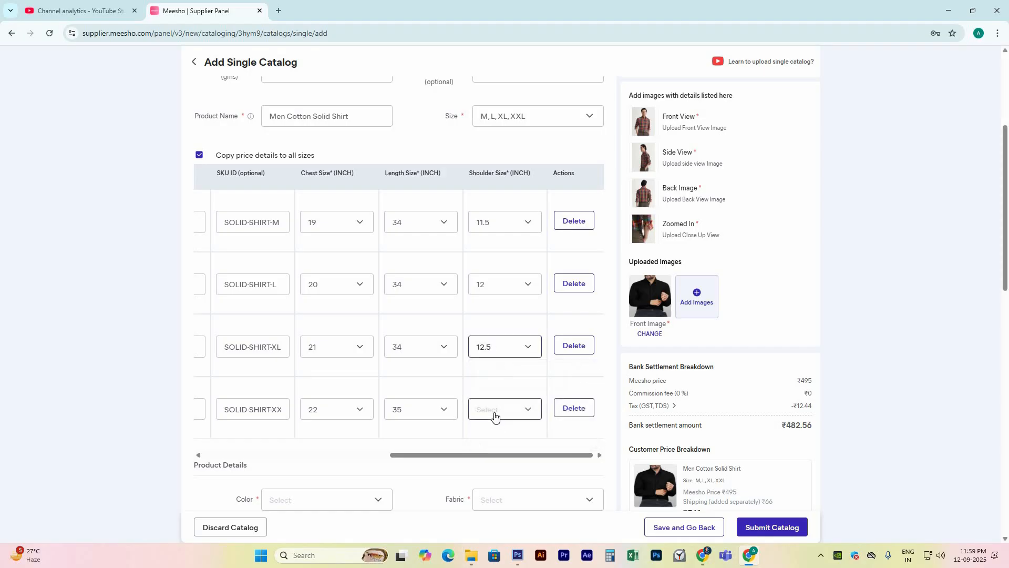
pyautogui.click(499, 413)
pyautogui.scroll(-2, 531, 496)
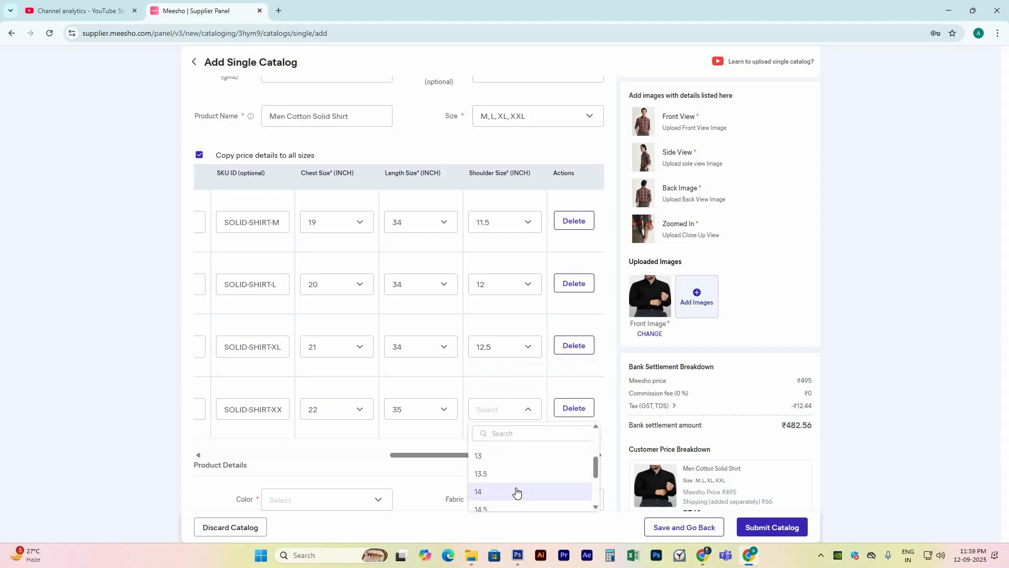
pyautogui.click(496, 450)
# Step: Set the shirt's color to Black and its fabric to Cotton in the product details
pyautogui.moveTo(497, 456); pyautogui.dragTo(525, 455)
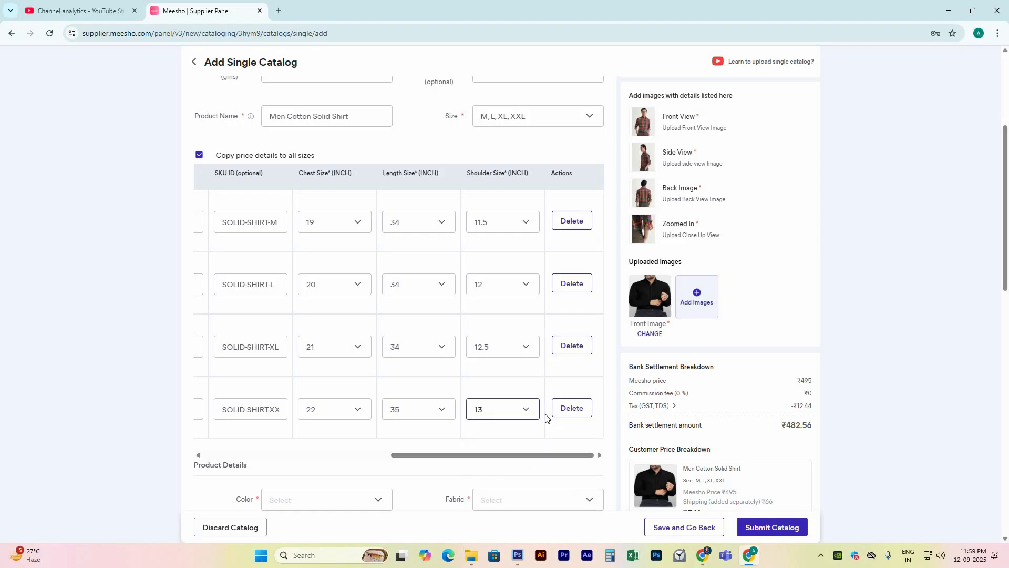
pyautogui.moveTo(302, 452); pyautogui.dragTo(294, 452)
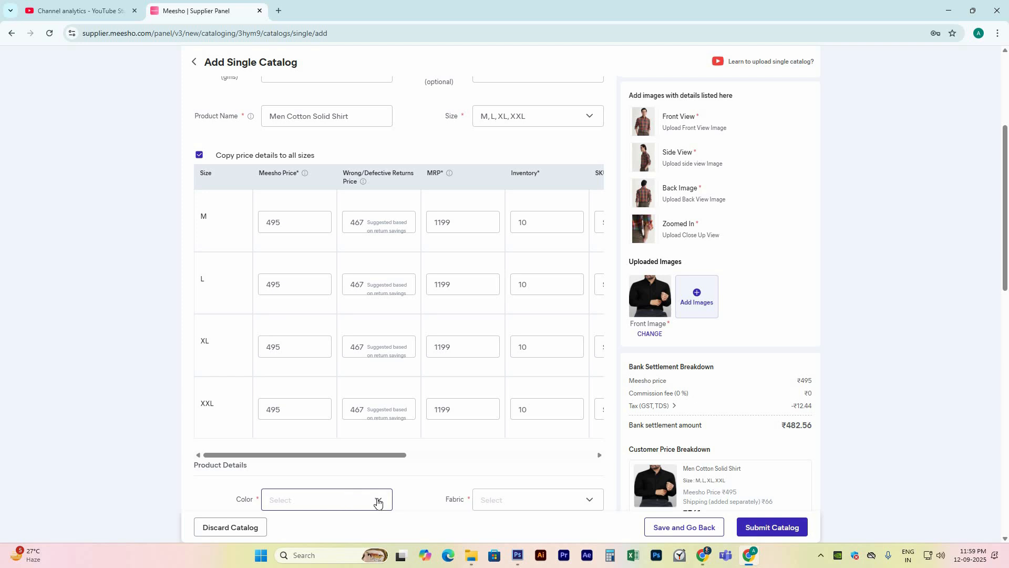
pyautogui.scroll(-2, 302, 417)
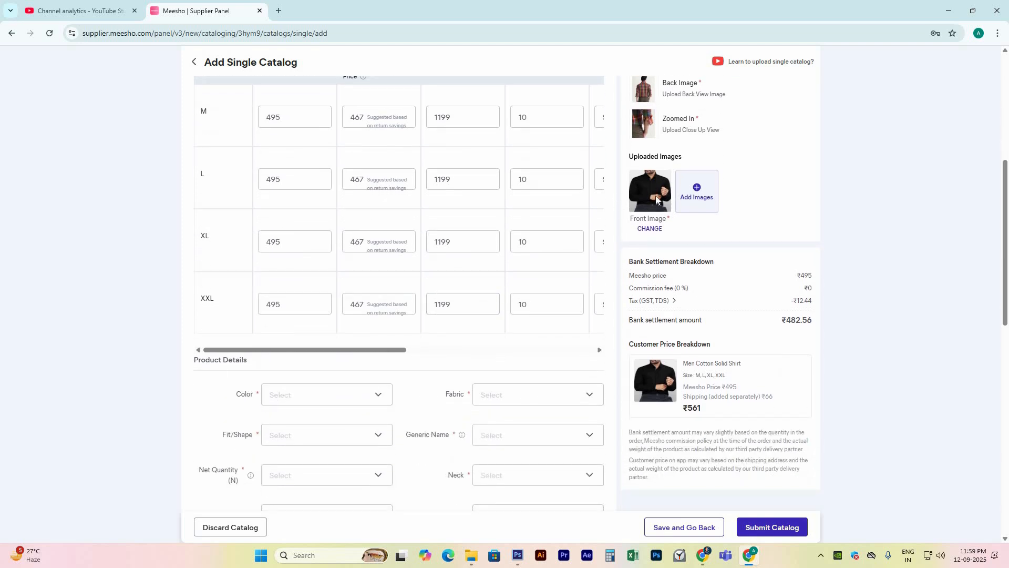
pyautogui.click(288, 397)
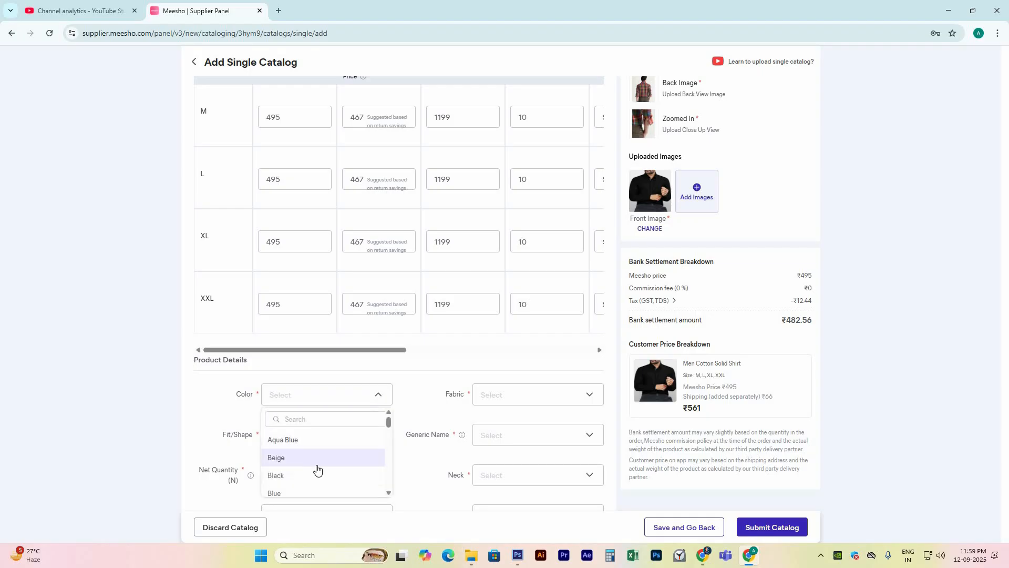
pyautogui.click(315, 476)
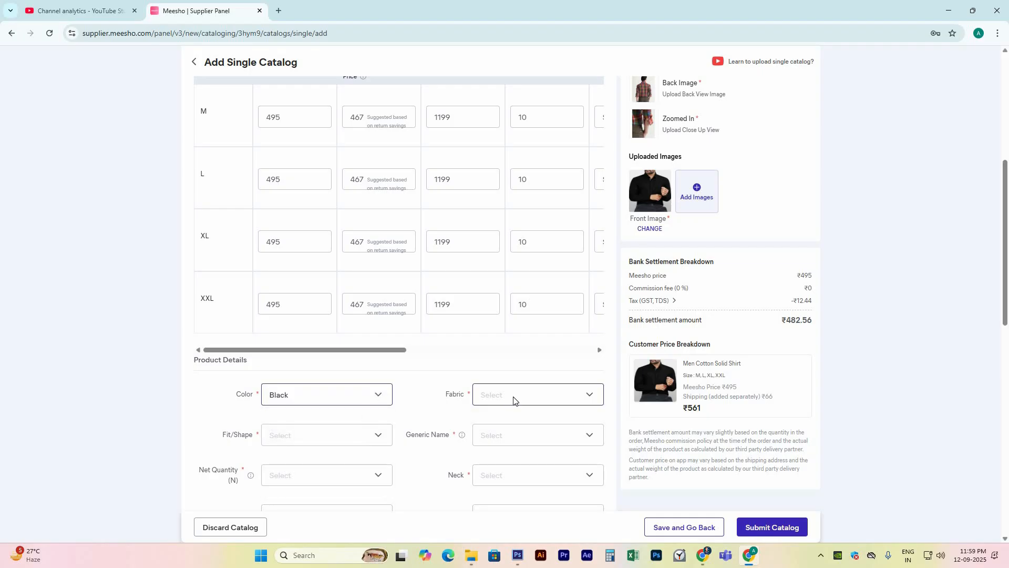
pyautogui.click(514, 401)
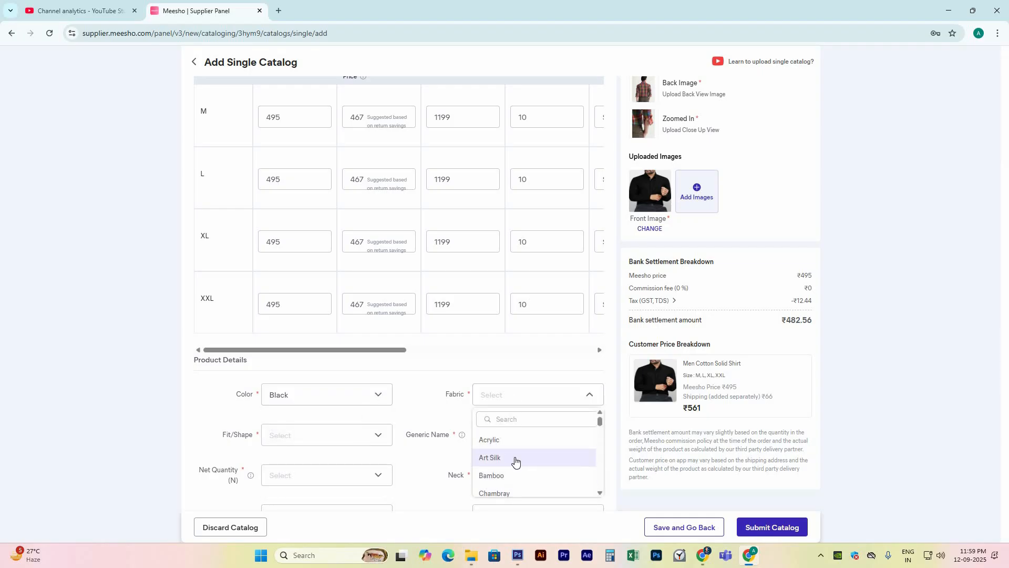
pyautogui.scroll(-5, 526, 473)
pyautogui.click(529, 420)
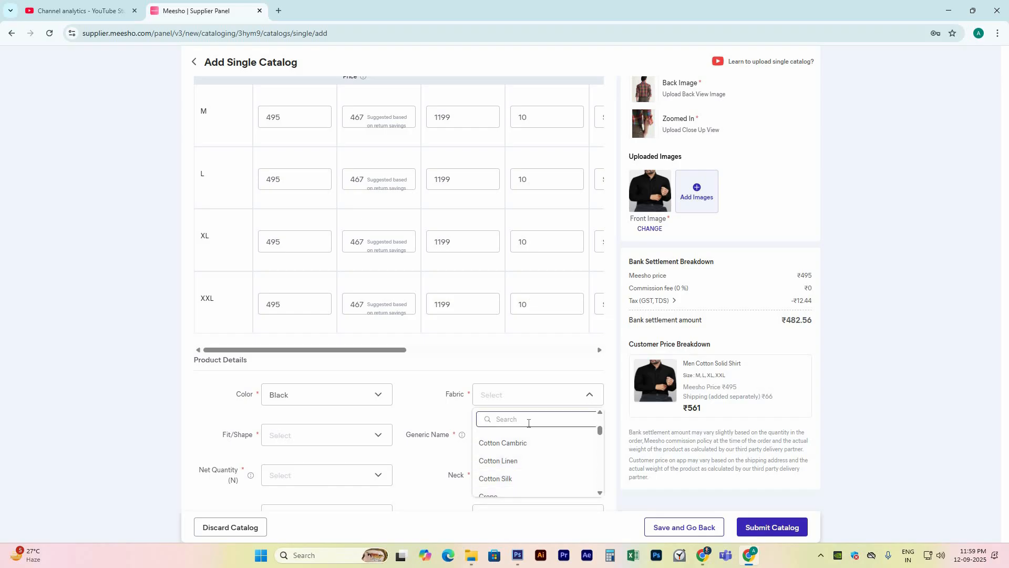
pyautogui.scroll(1, 487, 464)
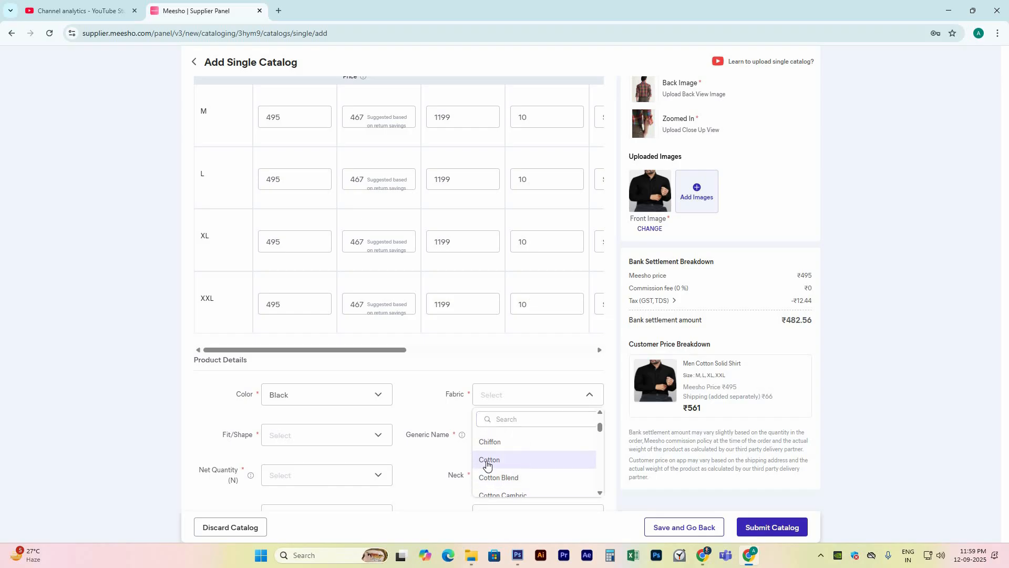
pyautogui.click(502, 461)
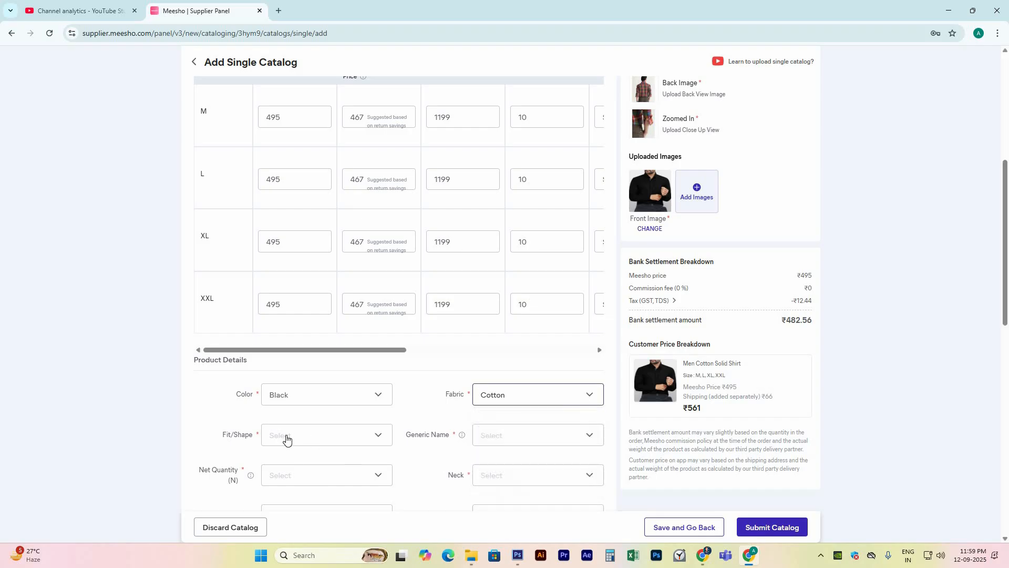
# Step: Set the shirt's fit/shape to Boxy and its generic name to Shirts
pyautogui.click(323, 440)
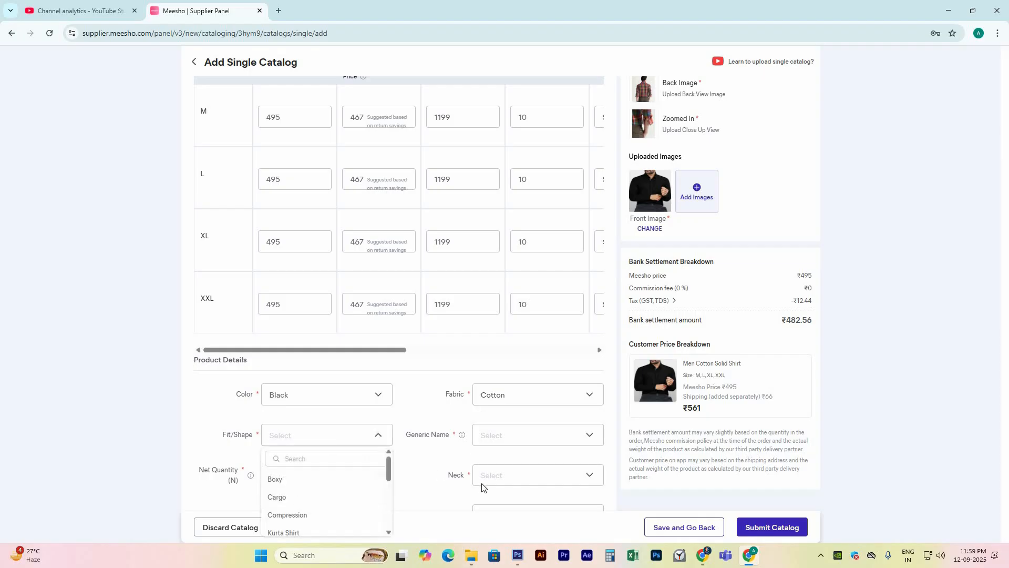
pyautogui.click(311, 481)
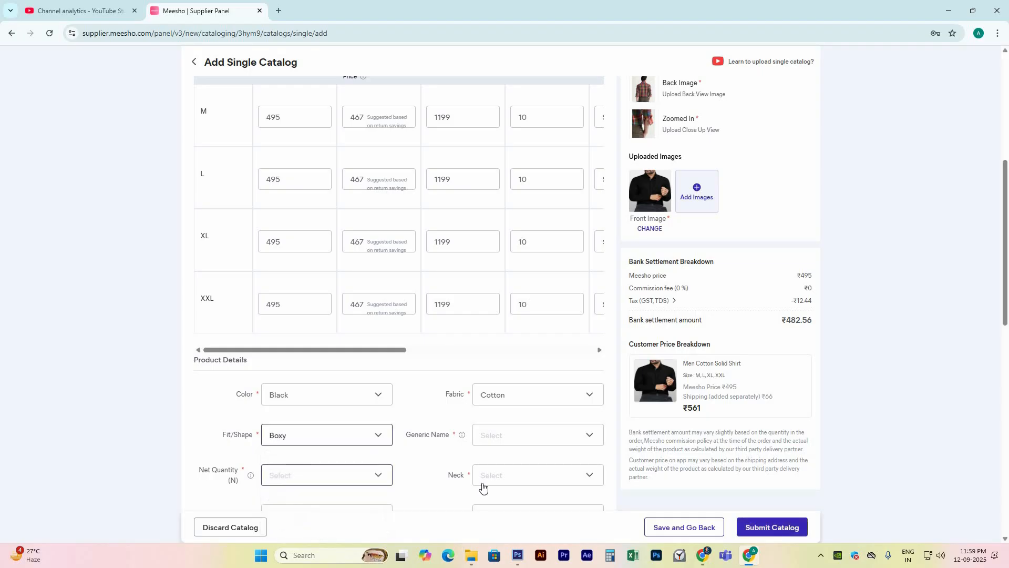
pyautogui.click(498, 437)
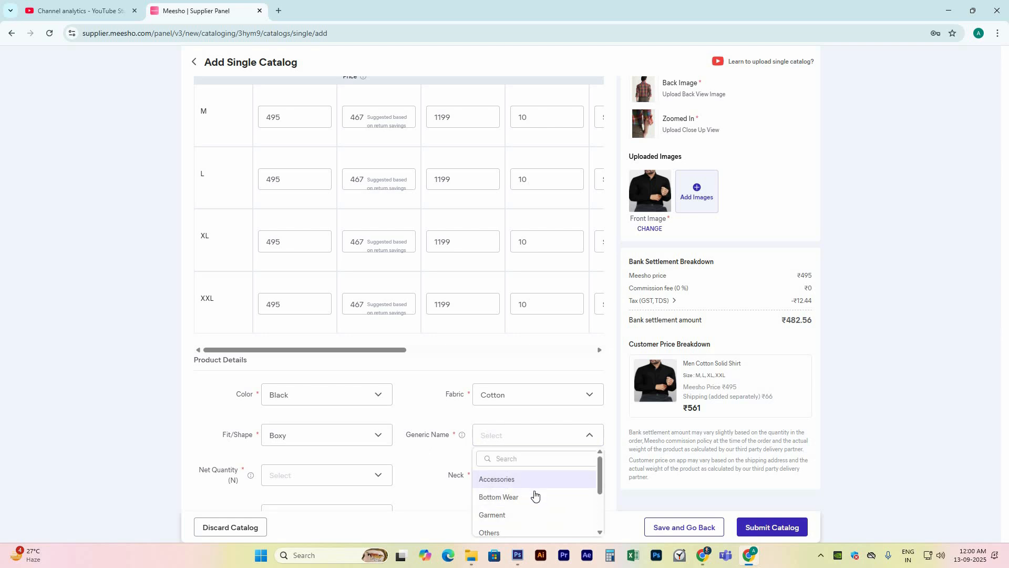
pyautogui.scroll(-2, 535, 494)
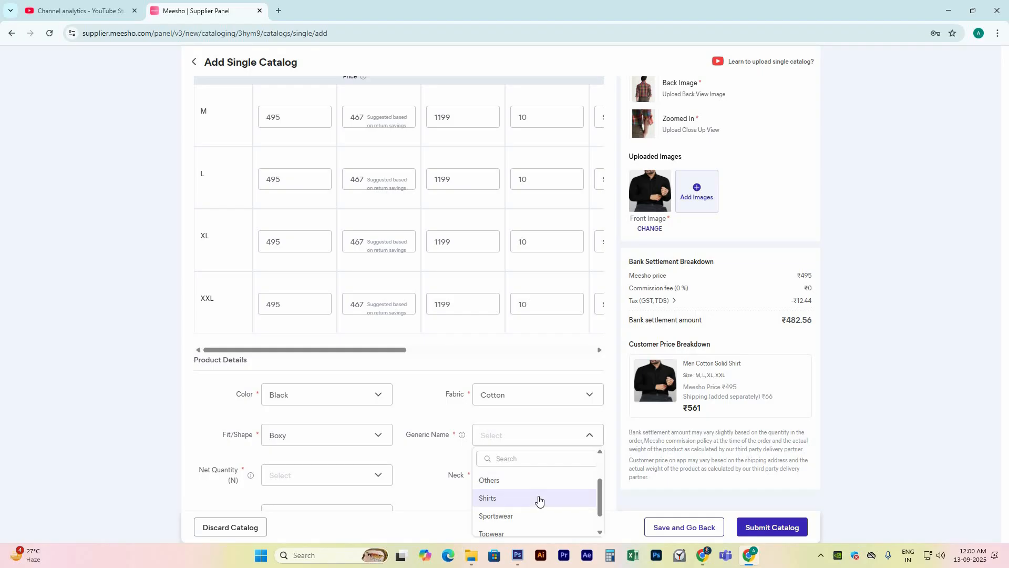
pyautogui.click(539, 500)
# Step: Set the net quantity to 1 and the neck style to Slim Collar
pyautogui.scroll(-1, 342, 446)
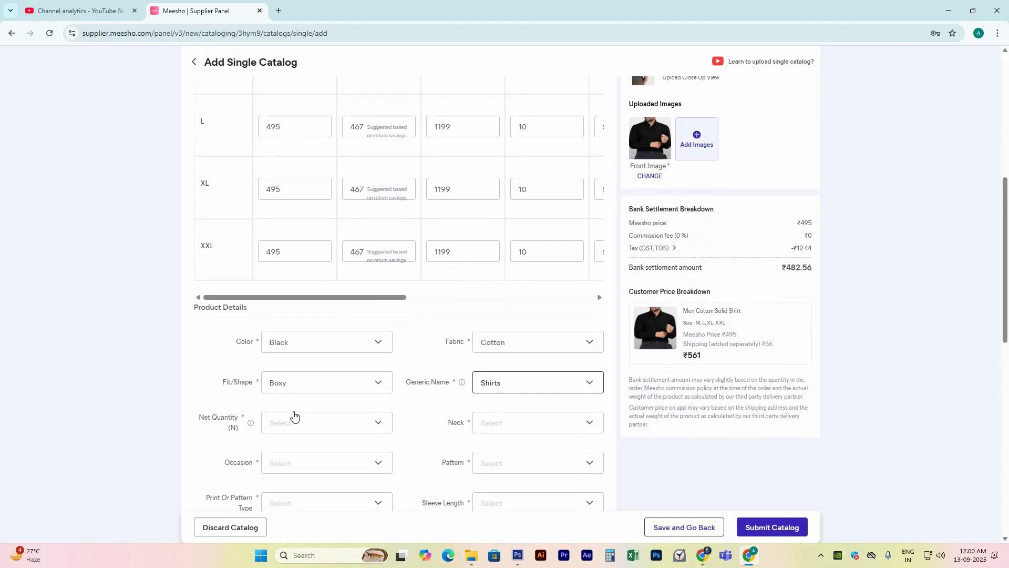
pyautogui.click(316, 422)
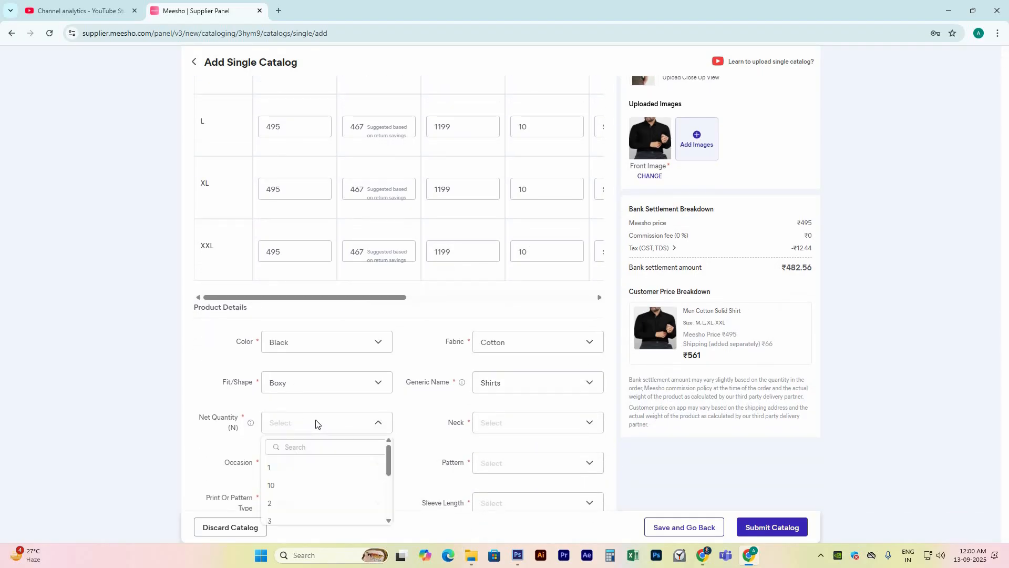
pyautogui.click(302, 468)
pyautogui.click(500, 422)
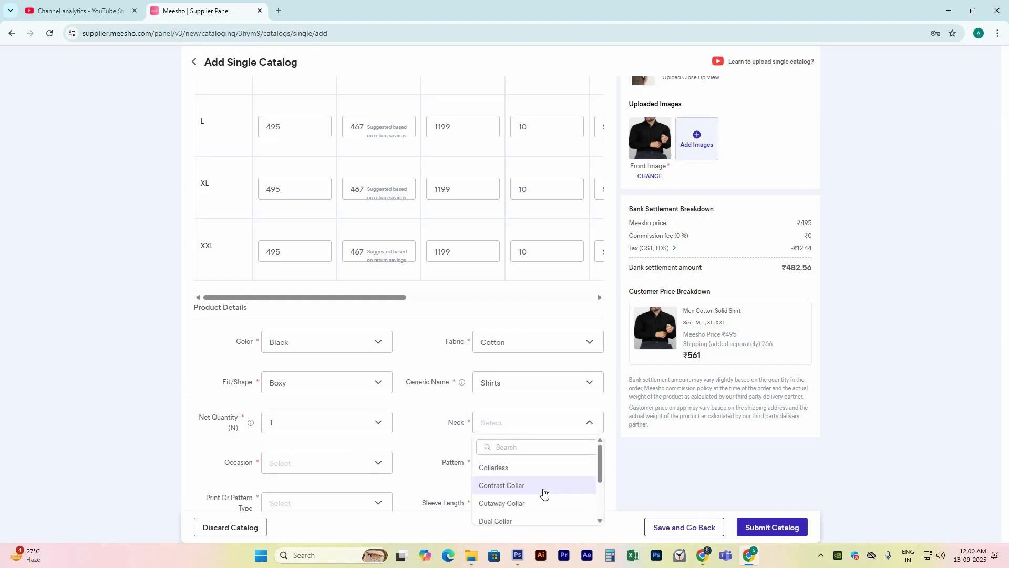
pyautogui.scroll(-2, 544, 494)
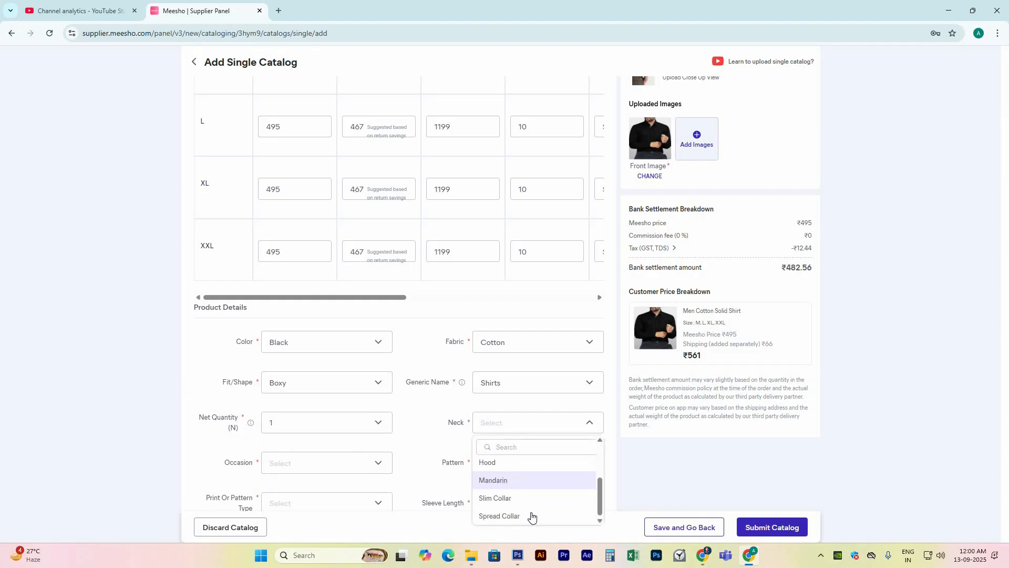
pyautogui.click(520, 506)
pyautogui.scroll(-3, 529, 500)
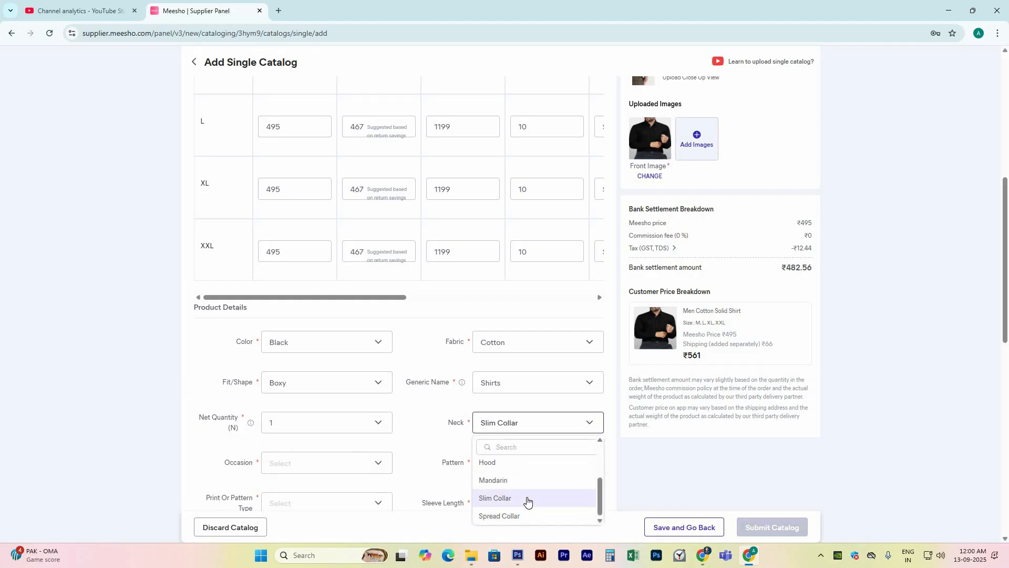
pyautogui.click(414, 465)
# Step: Set the shirt's occasion to Casual and its pattern to Solid
pyautogui.scroll(-1, 357, 447)
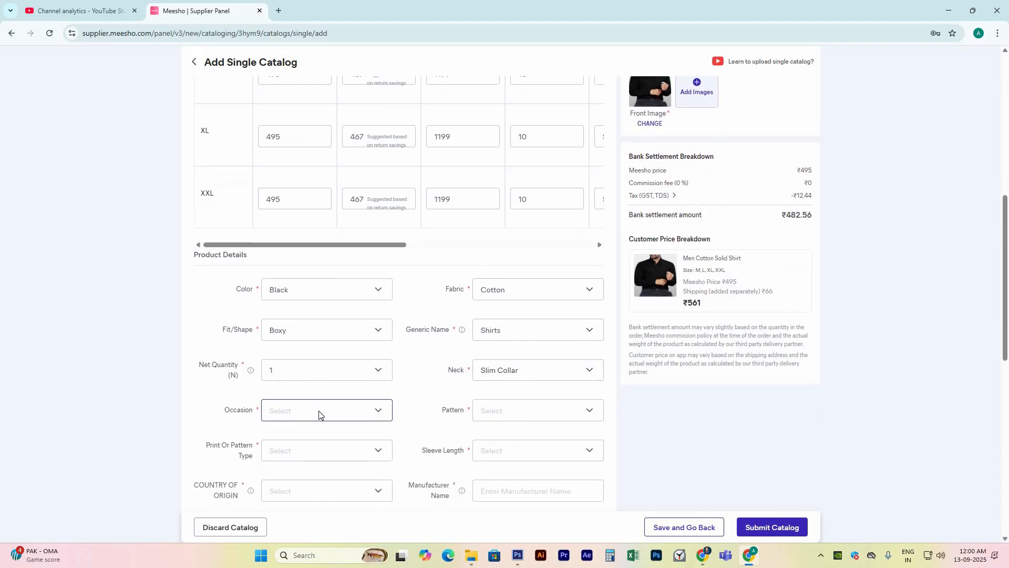
pyautogui.click(318, 415)
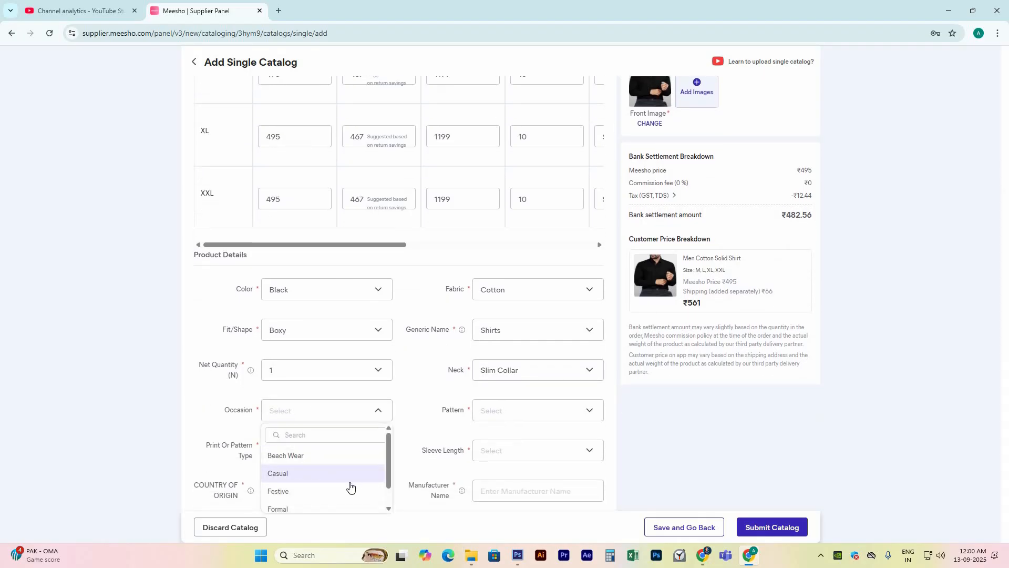
pyautogui.scroll(-1, 290, 504)
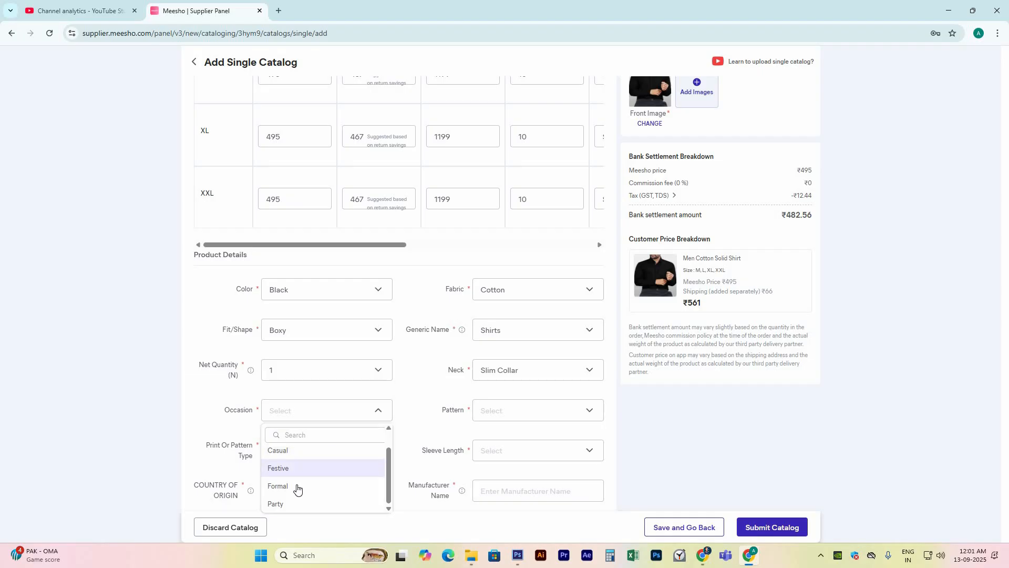
pyautogui.click(288, 451)
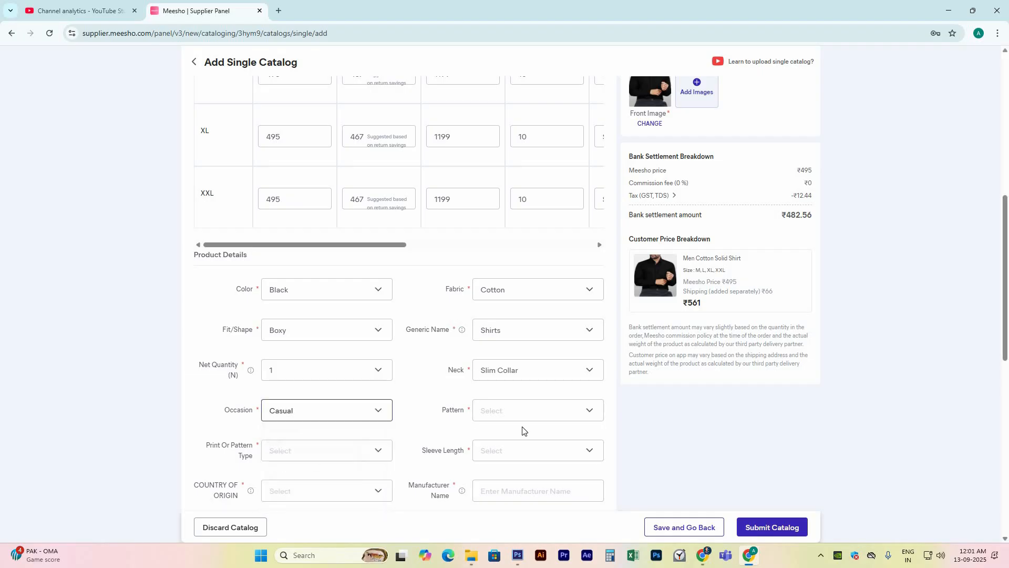
pyautogui.click(514, 414)
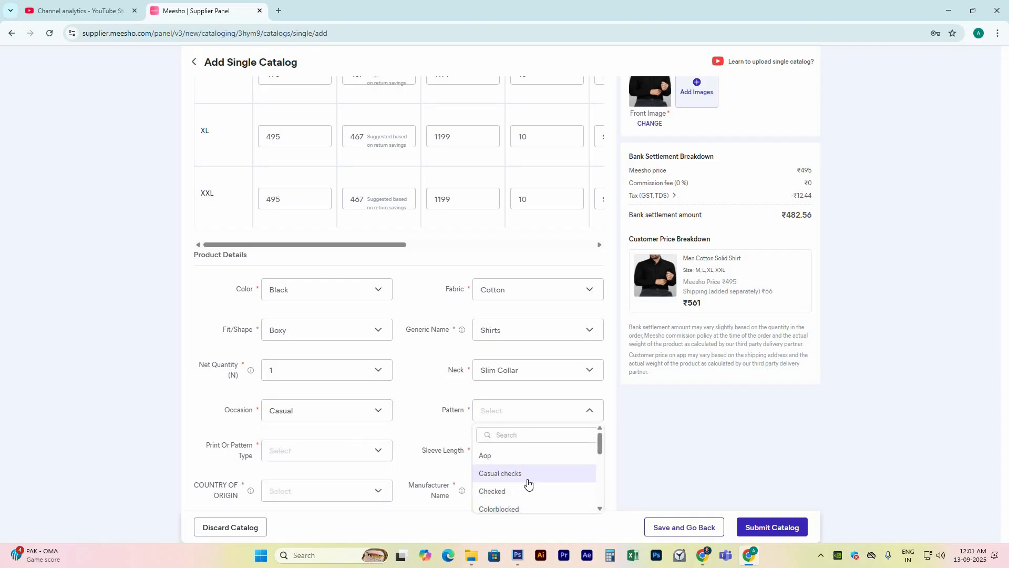
pyautogui.scroll(-1, 531, 476)
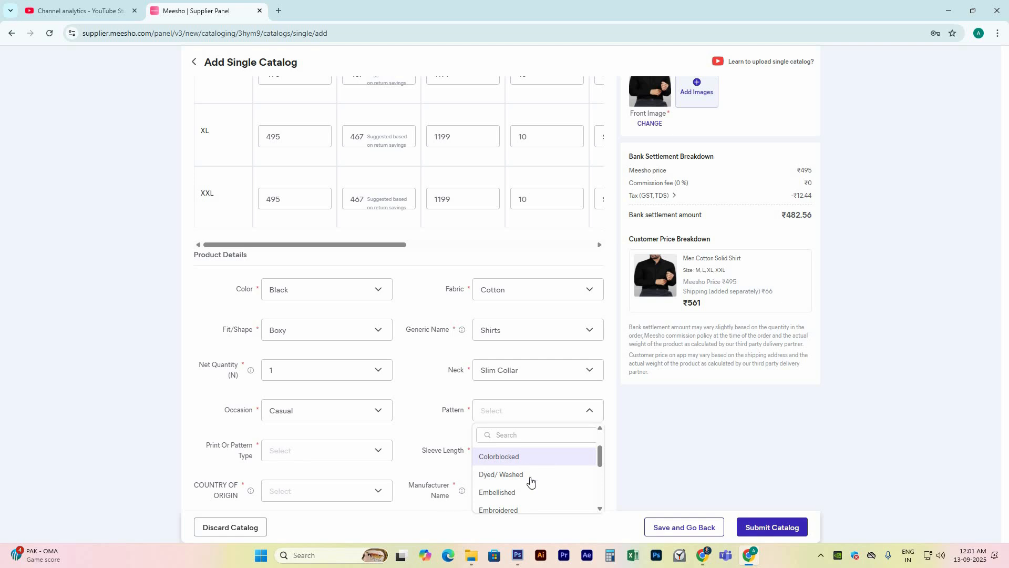
pyautogui.scroll(-1, 514, 494)
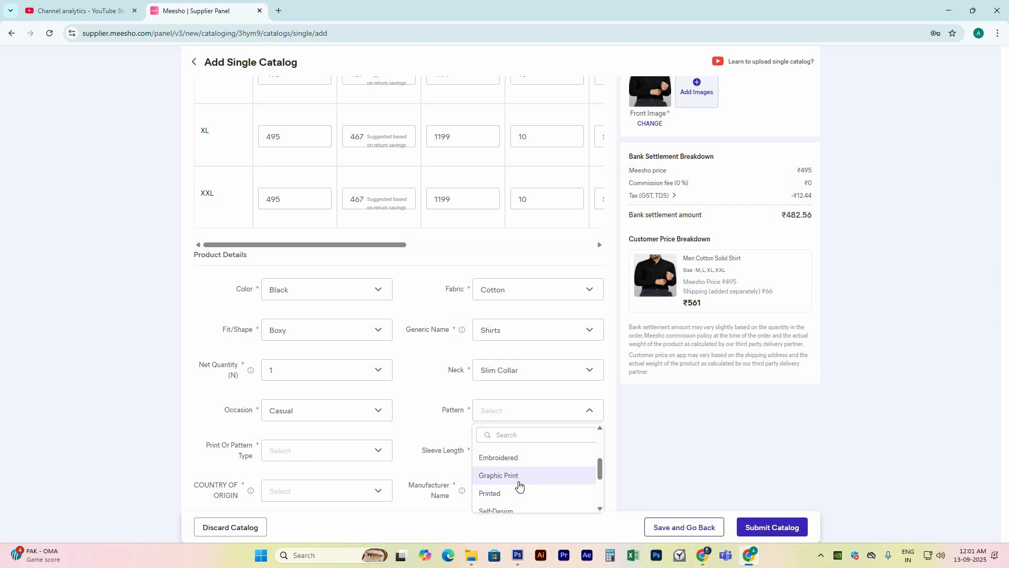
pyautogui.scroll(-1, 575, 491)
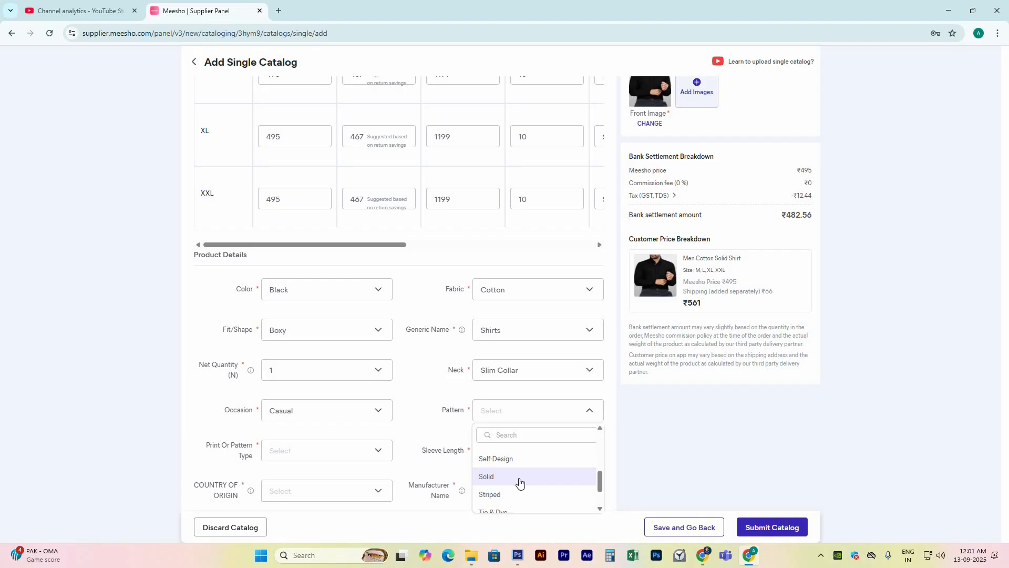
pyautogui.click(519, 483)
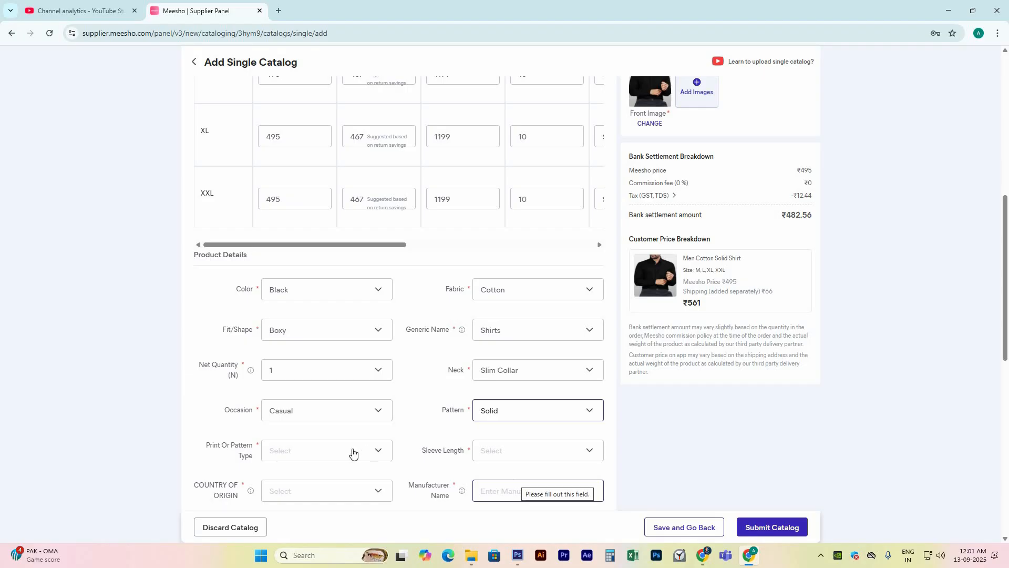
# Step: Choose Solid as the shirt's print or pattern type
pyautogui.click(303, 457)
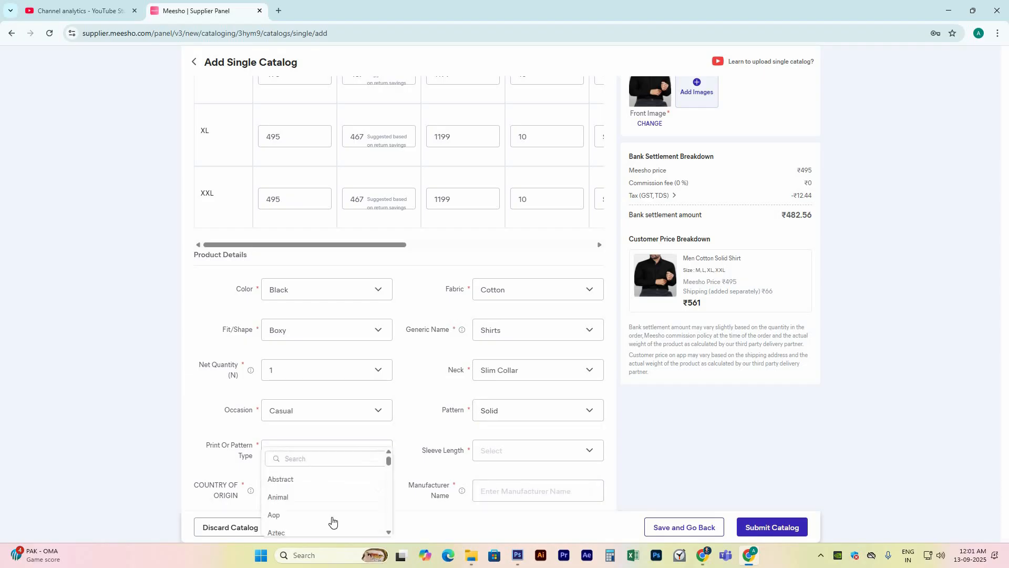
pyautogui.scroll(-3, 333, 520)
pyautogui.scroll(-5, 331, 504)
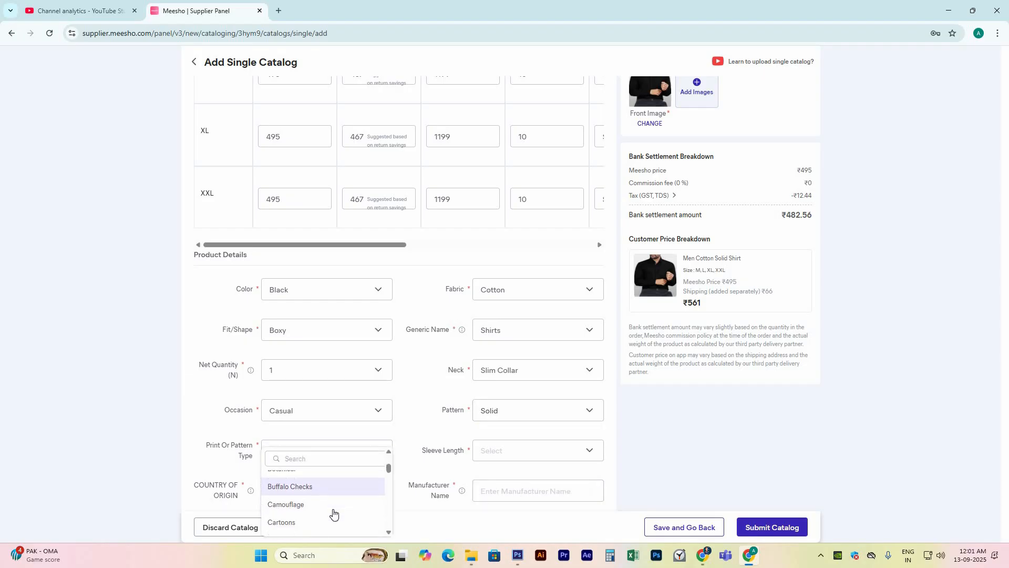
pyautogui.scroll(-5, 315, 523)
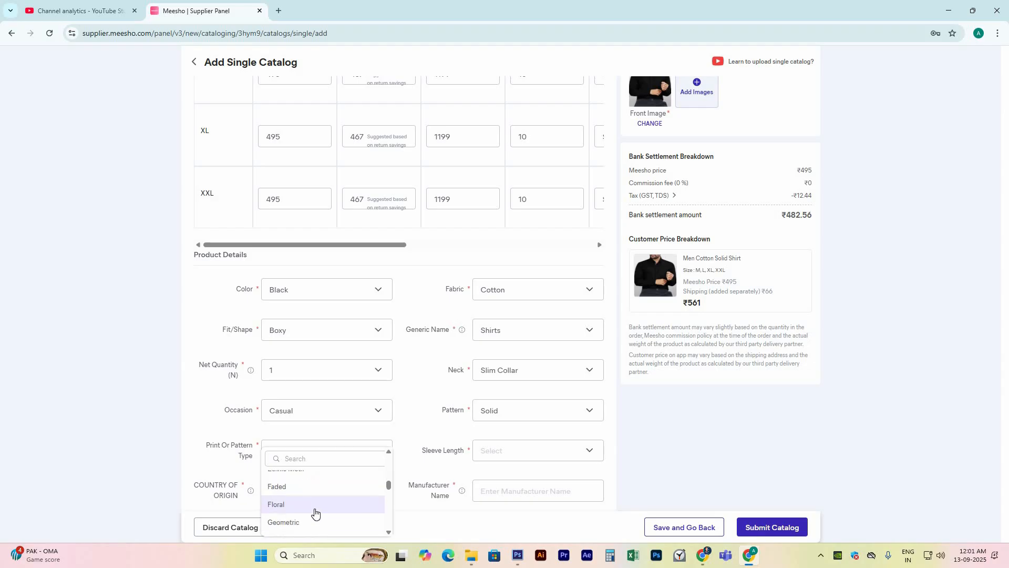
pyautogui.scroll(-5, 326, 518)
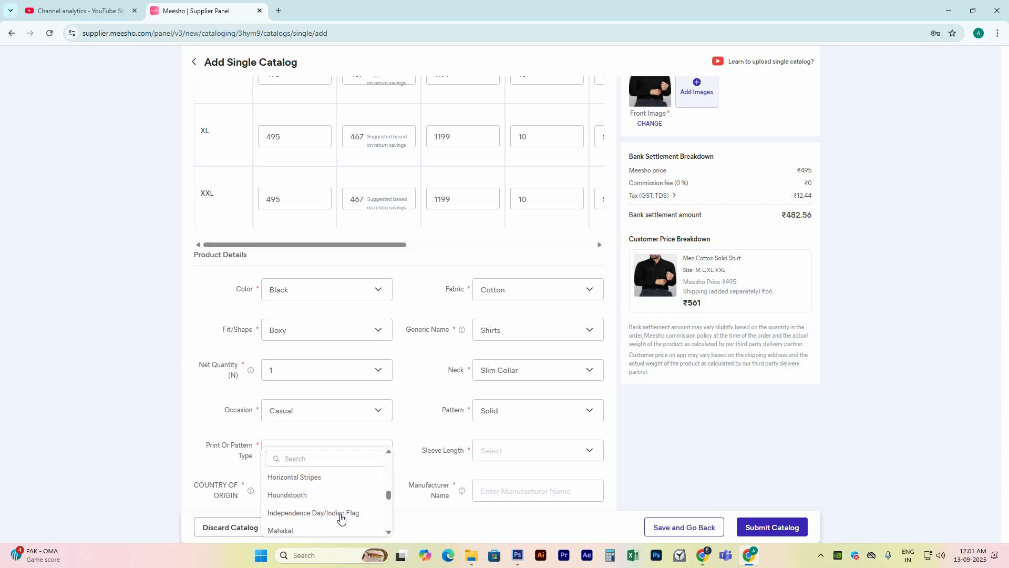
pyautogui.scroll(-6, 336, 516)
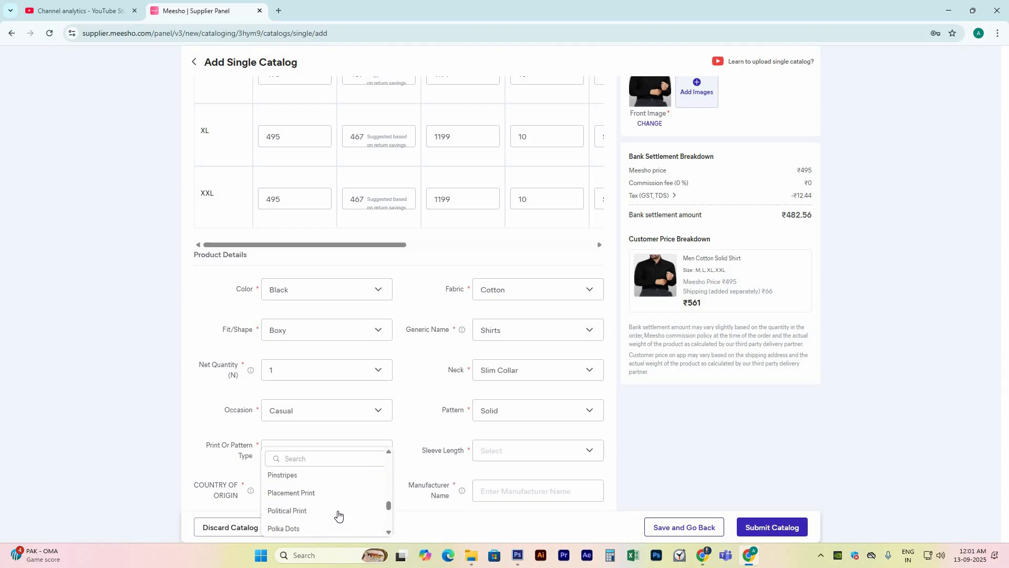
pyautogui.scroll(2, 321, 502)
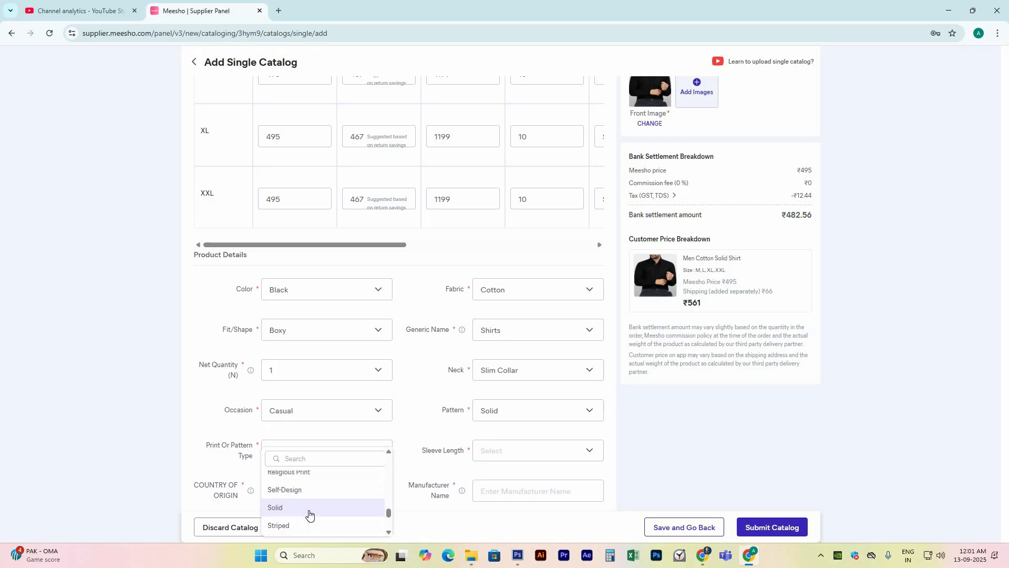
pyautogui.click(310, 510)
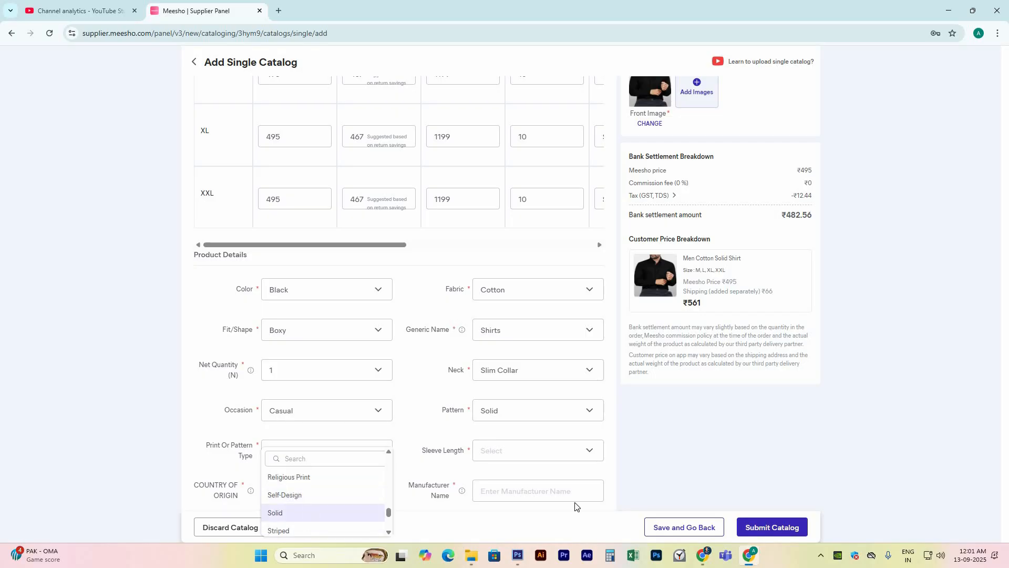
# Step: Set the sleeve length to Long Sleeves and the country of origin to India
pyautogui.click(550, 460)
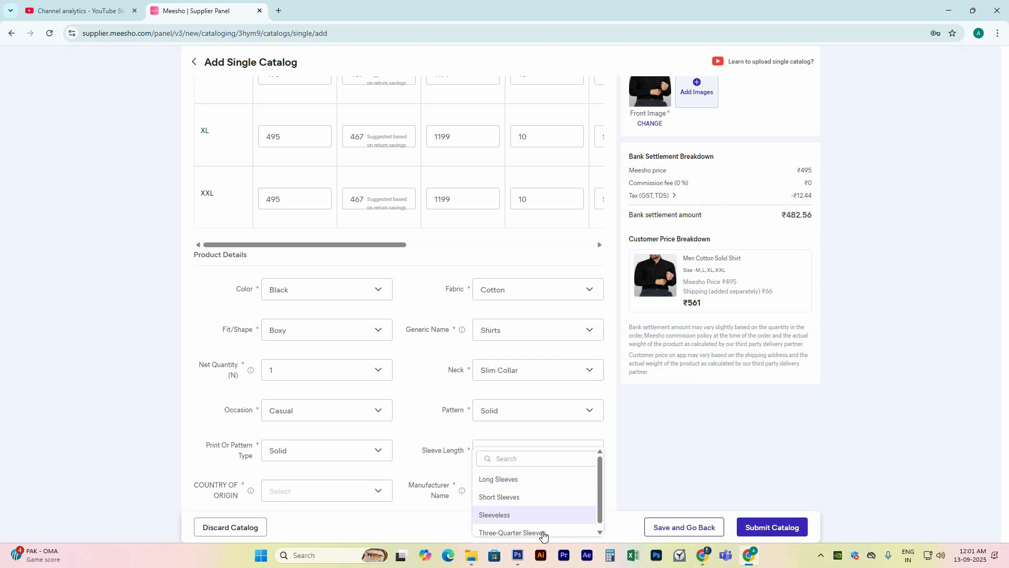
pyautogui.scroll(-1, 531, 504)
pyautogui.click(483, 476)
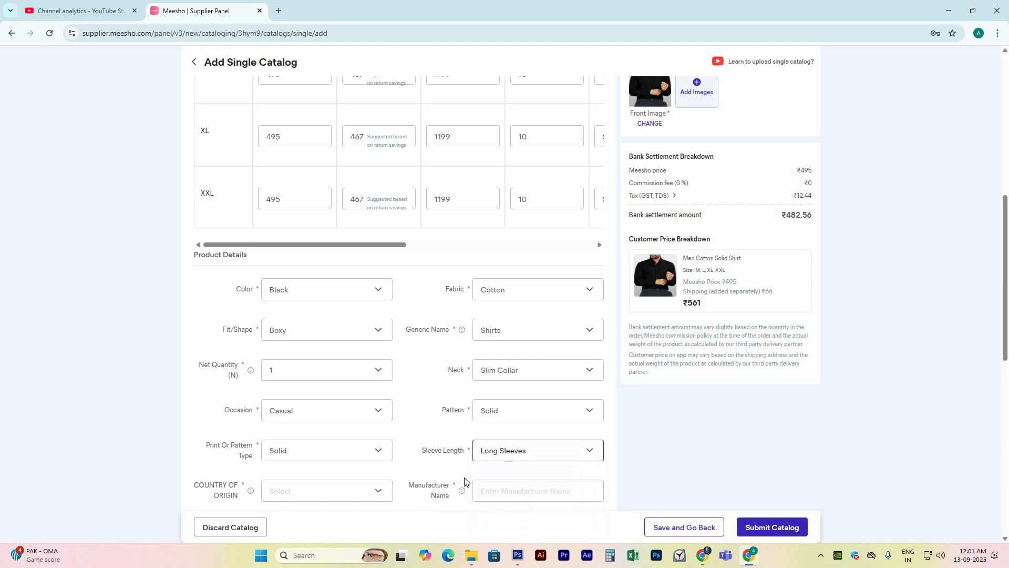
pyautogui.scroll(-1, 310, 455)
pyautogui.click(304, 446)
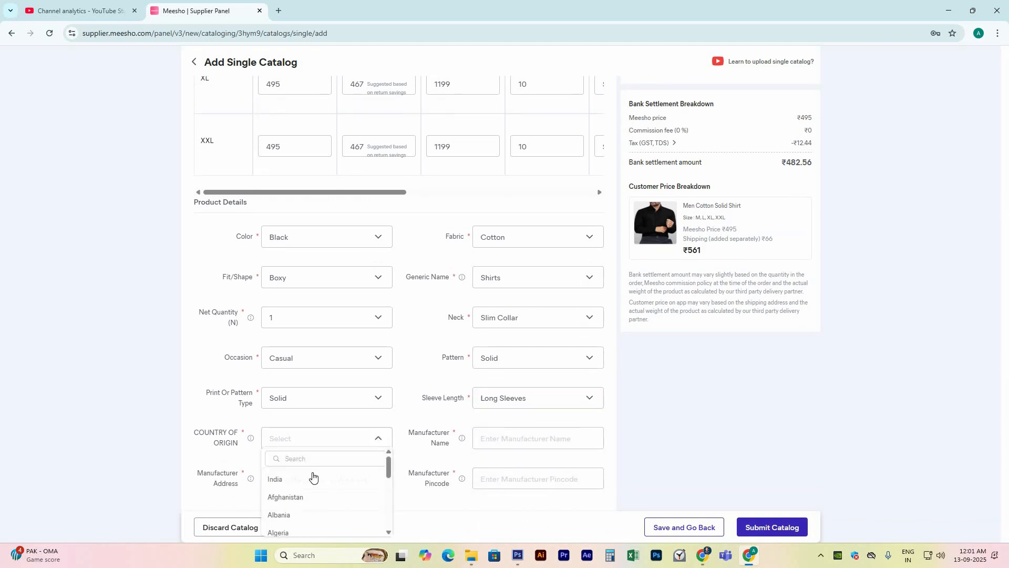
pyautogui.click(310, 478)
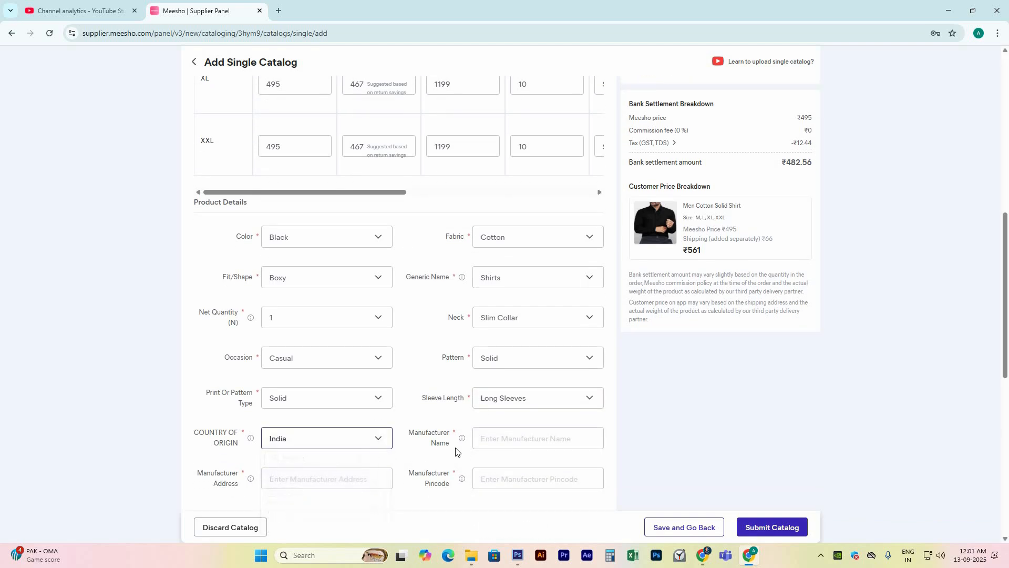
# Step: Review the catalog form and enter IFR CREATION as the manufacturer name
pyautogui.click(507, 439)
pyautogui.scroll(5, 507, 441)
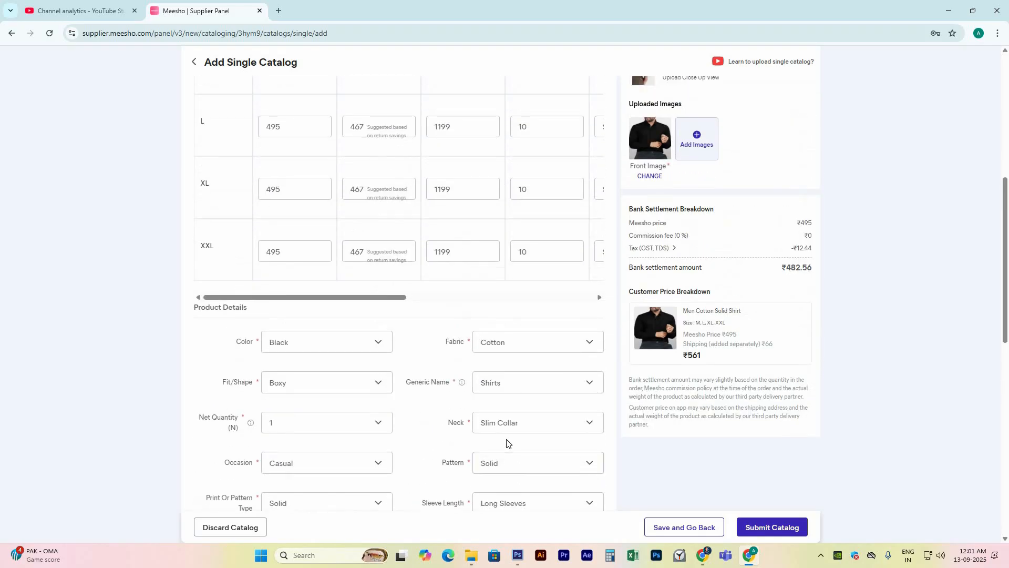
pyautogui.scroll(4, 507, 443)
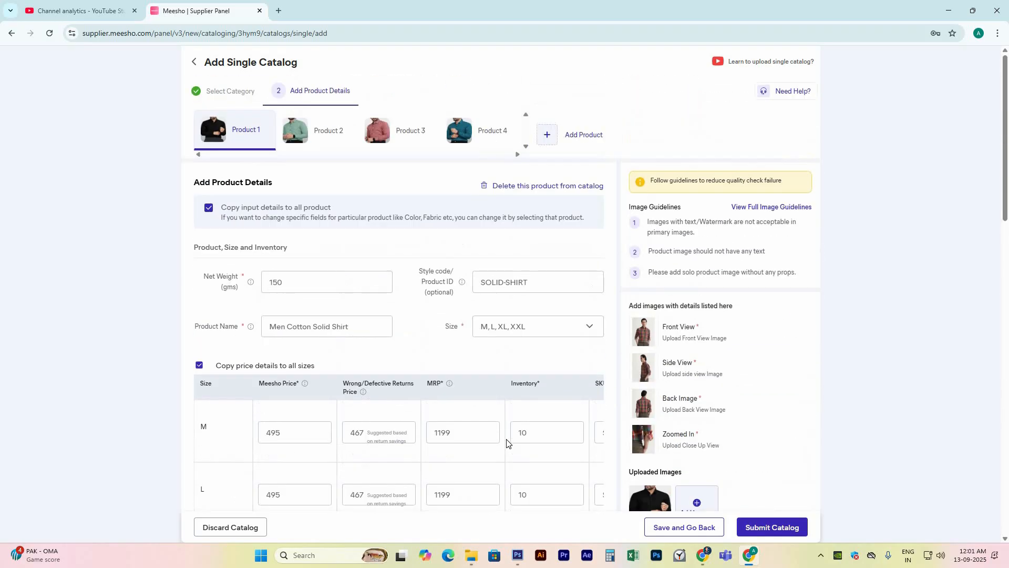
pyautogui.scroll(-16, 525, 490)
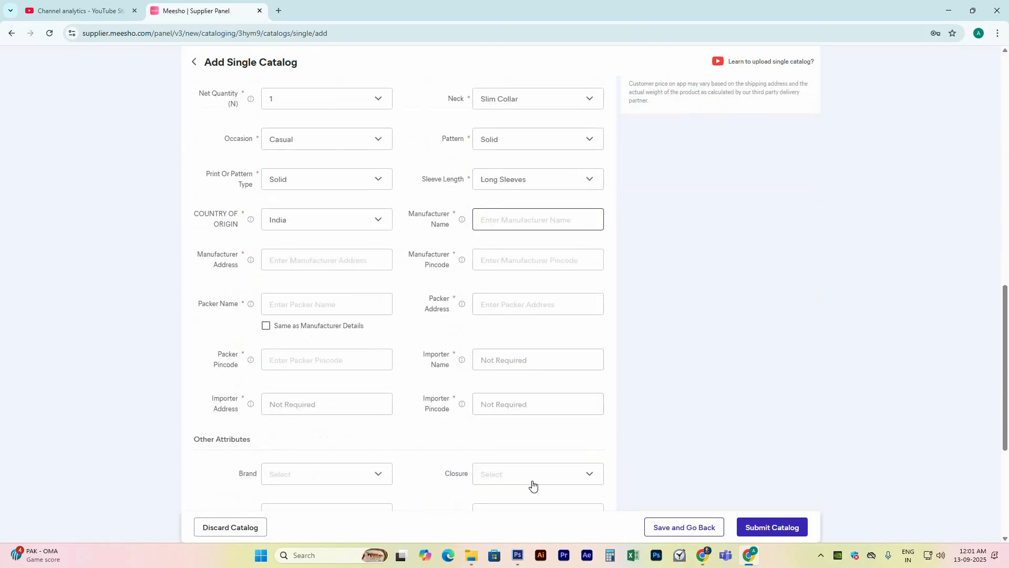
pyautogui.scroll(-2, 527, 491)
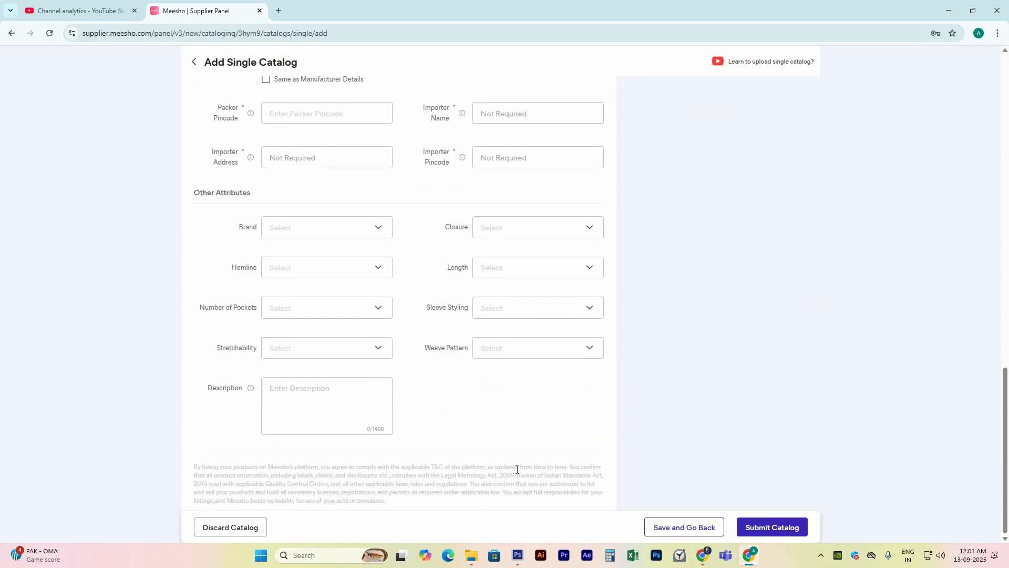
pyautogui.scroll(5, 517, 469)
pyautogui.click(510, 237)
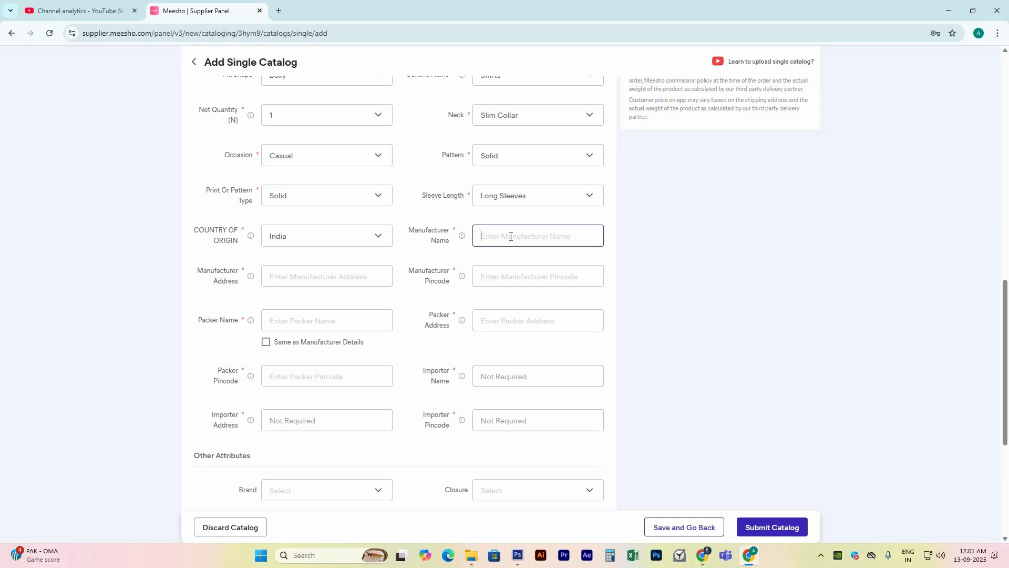
pyautogui.write('IFR CREATION')
# Step: Enter the manufacturer's address and the manufacturer's pincode in the catalog form
pyautogui.click(327, 276)
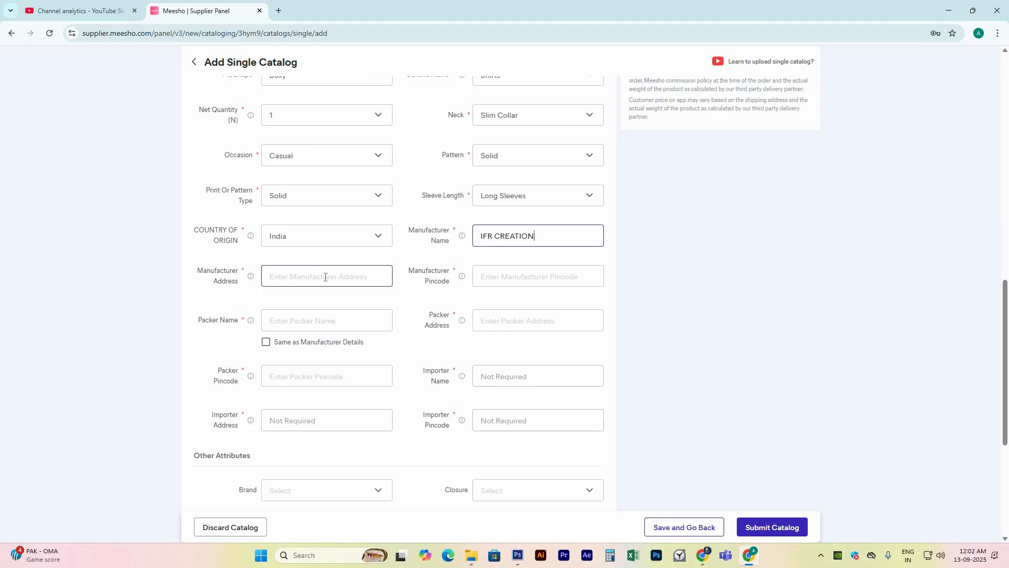
pyautogui.write('SANGANER JAIPUR')
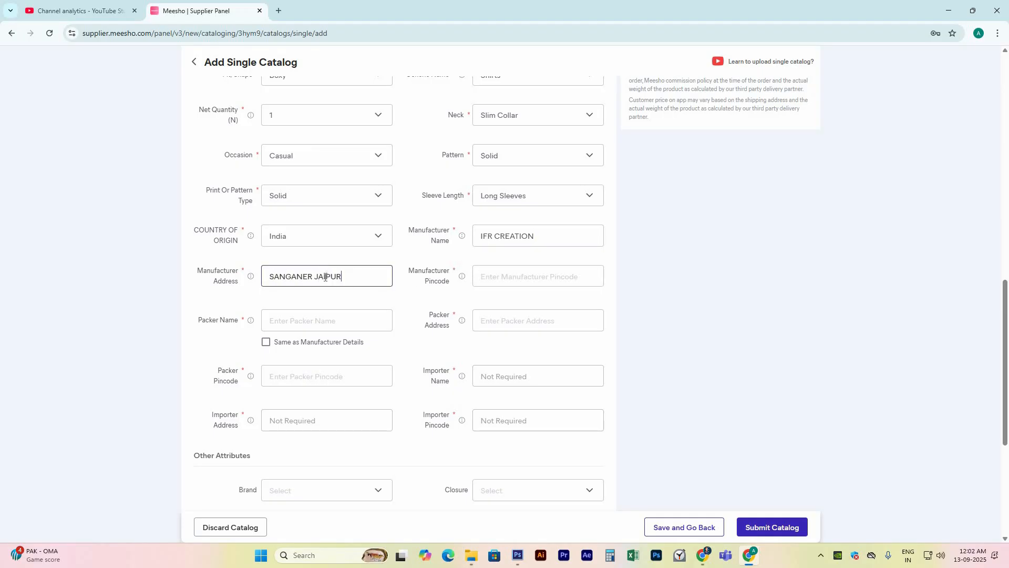
pyautogui.press('Tab')
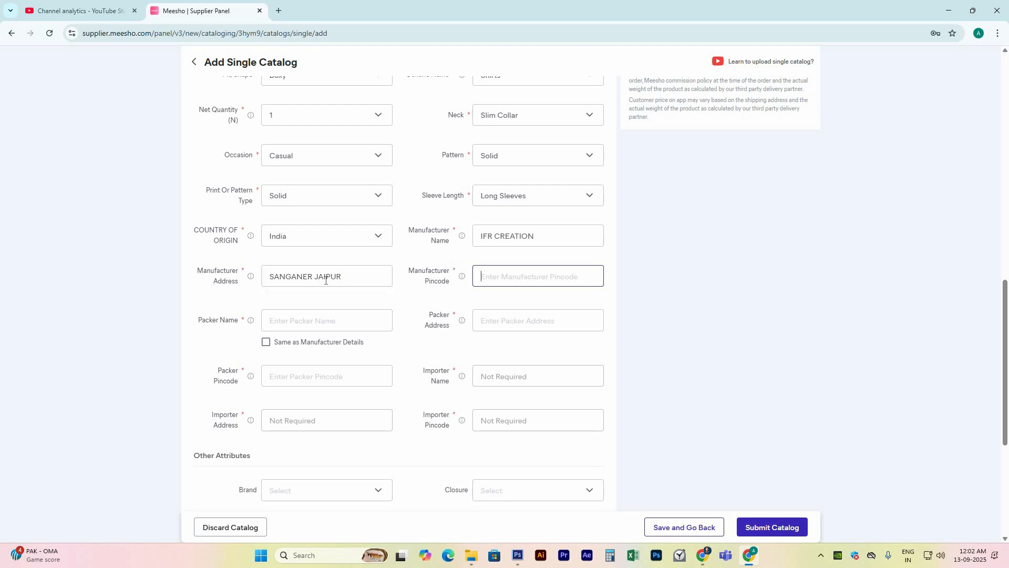
pyautogui.click(326, 277)
pyautogui.click(512, 280)
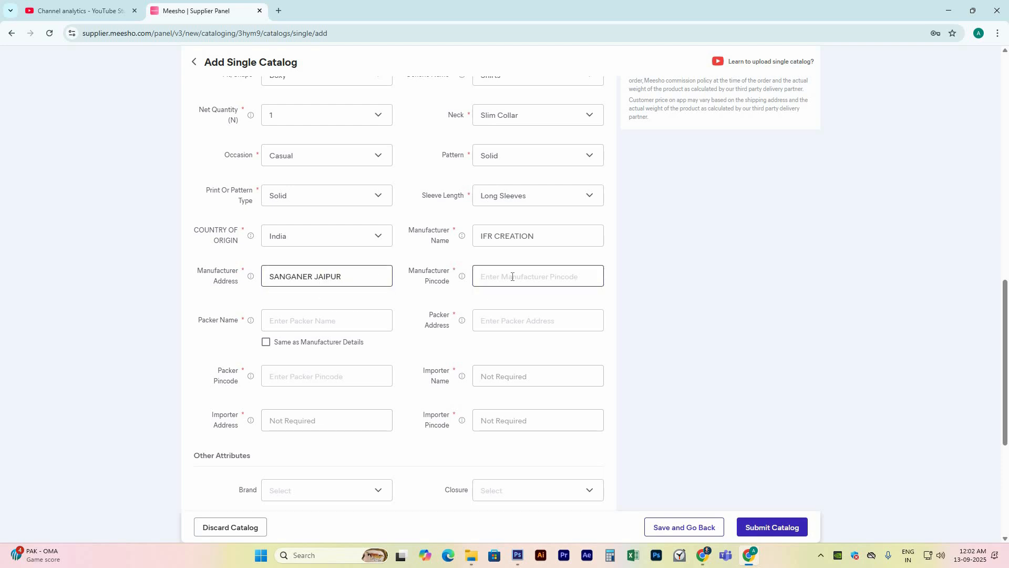
pyautogui.write('302029')
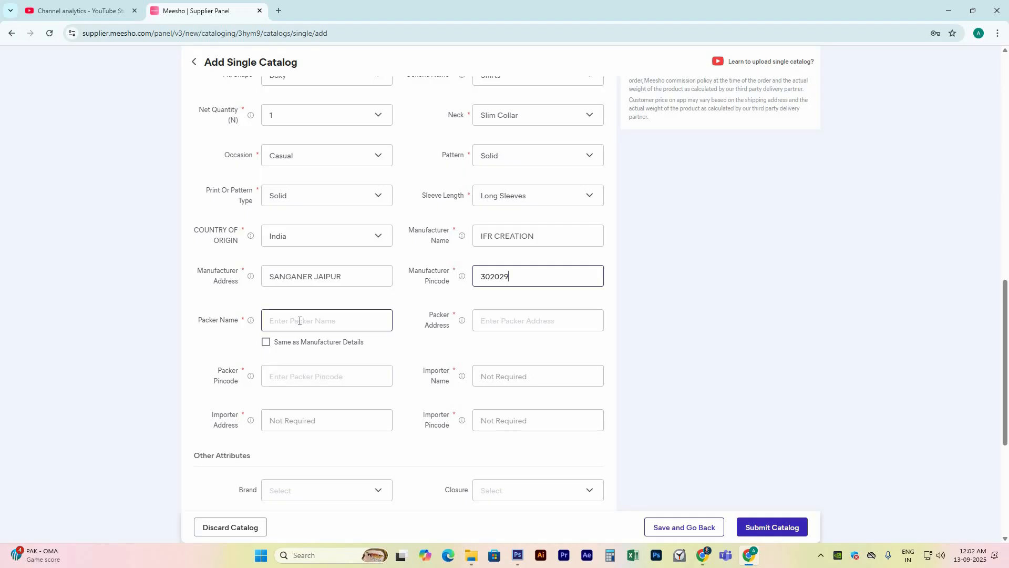
# Step: Copy IFR CREATION into the packer name and set the packer details to be the same as the manufacturer details
pyautogui.click(299, 321)
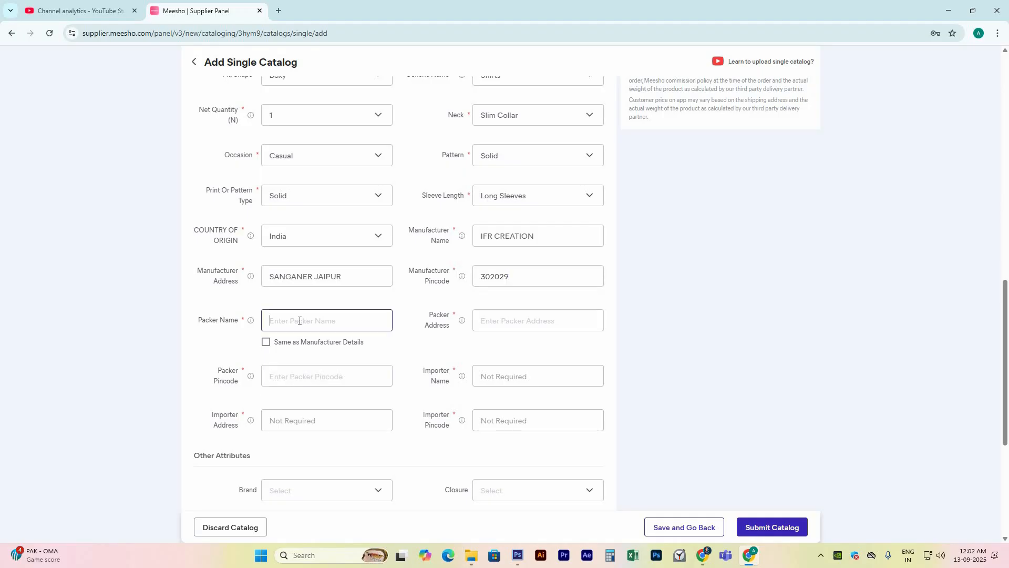
pyautogui.moveTo(541, 237); pyautogui.dragTo(481, 236)
pyautogui.hotkey('ctrl', 'c')
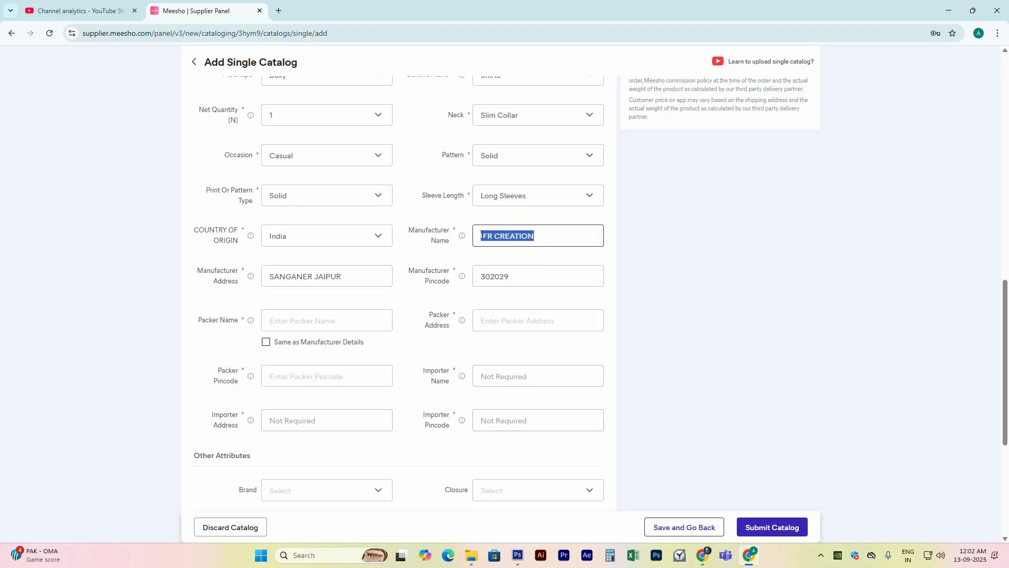
pyautogui.click(339, 320)
pyautogui.hotkey('ctrl', 'v')
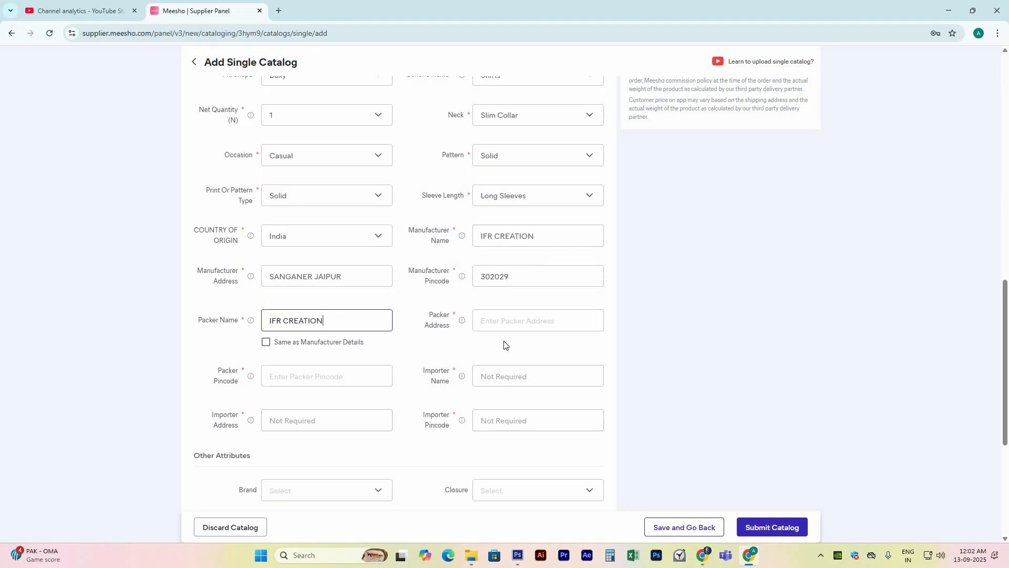
pyautogui.click(267, 344)
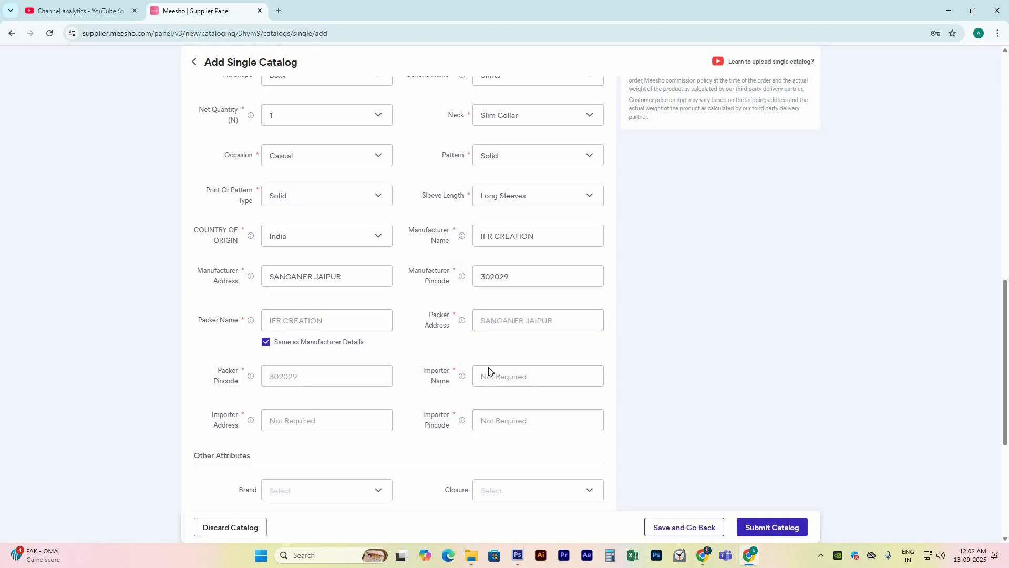
# Step: Examine the packer pincode, the importer name, address and pincode fields, and the Other Attributes section
pyautogui.scroll(-4, 198, 247)
pyautogui.moveTo(191, 247); pyautogui.dragTo(250, 245)
pyautogui.scroll(2, 354, 292)
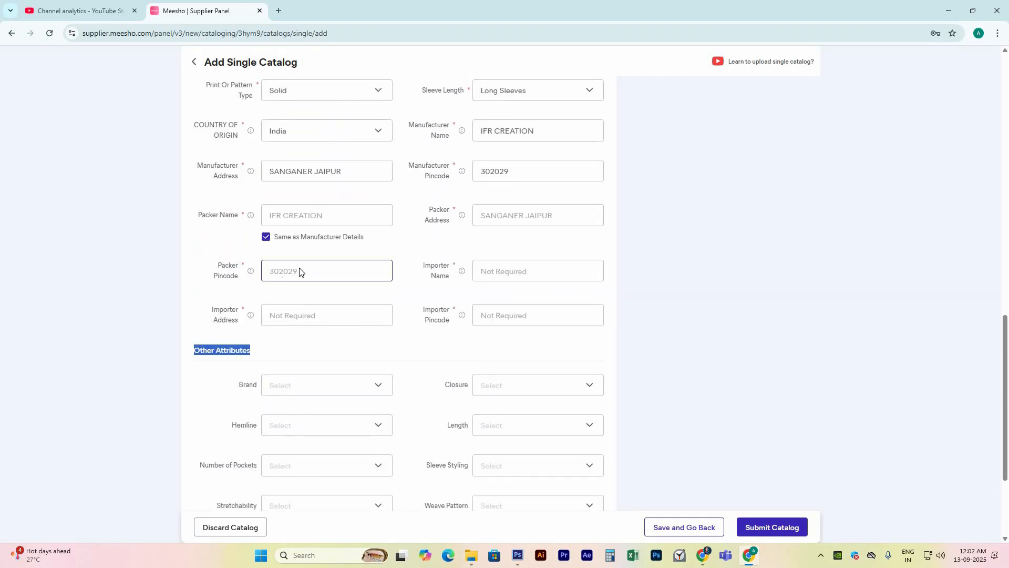
pyautogui.click(300, 271)
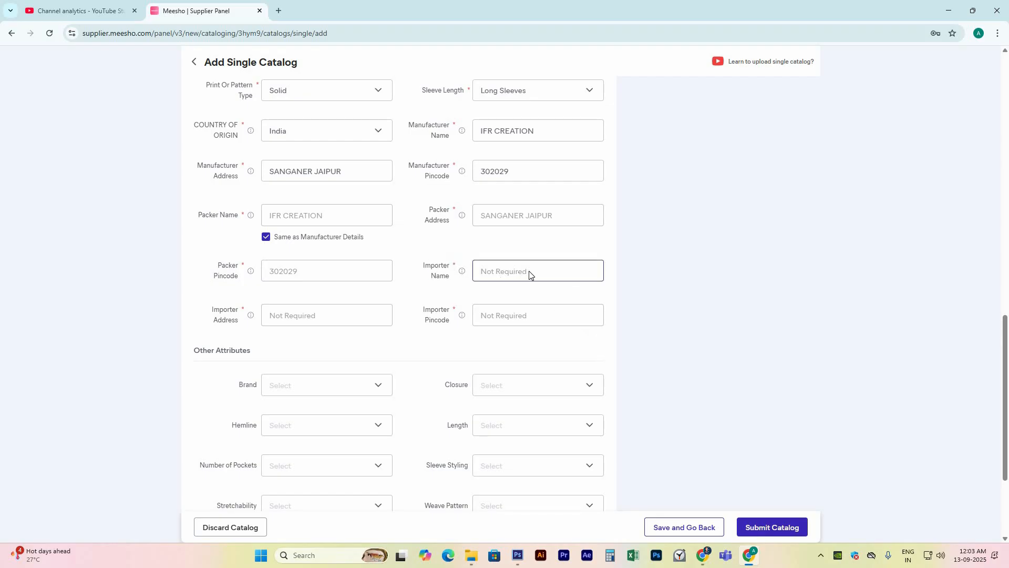
pyautogui.moveTo(506, 271)
pyautogui.mouseDown()
pyautogui.moveTo(526, 271)
pyautogui.moveTo(487, 271)
pyautogui.mouseUp()
pyautogui.moveTo(533, 315); pyautogui.dragTo(345, 317)
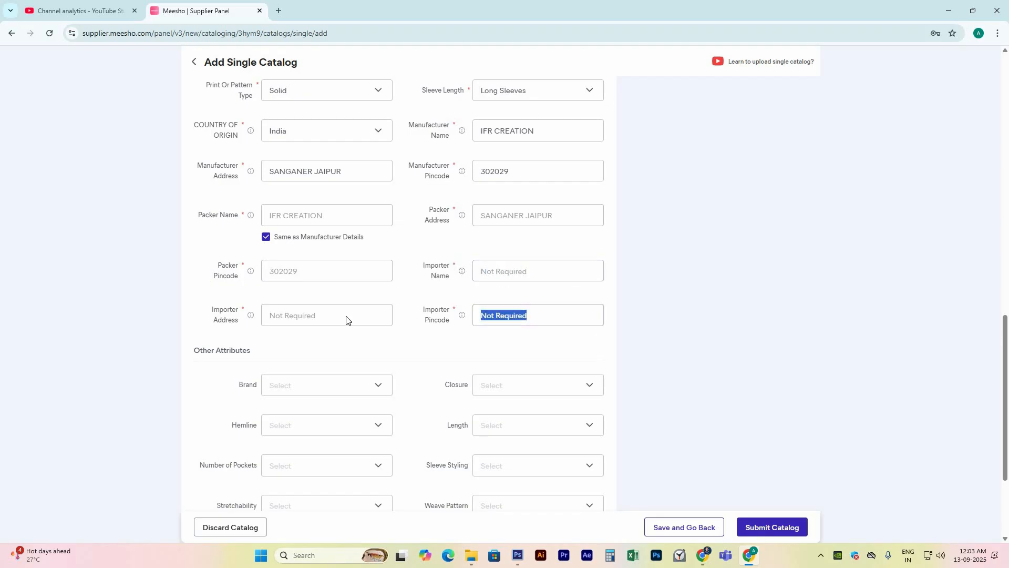
pyautogui.click(325, 321)
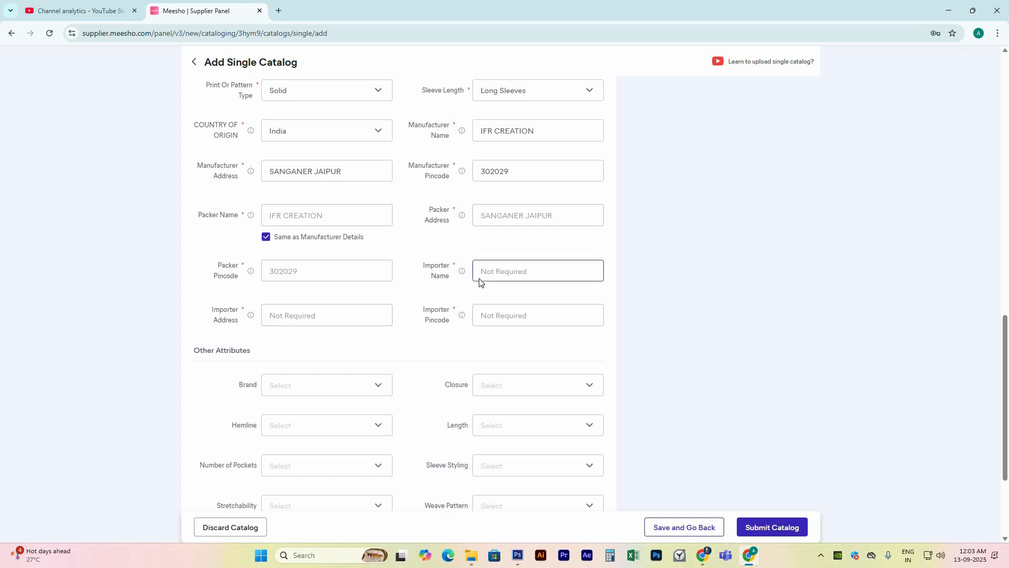
pyautogui.scroll(-2, 477, 279)
pyautogui.moveTo(288, 174); pyautogui.dragTo(303, 270)
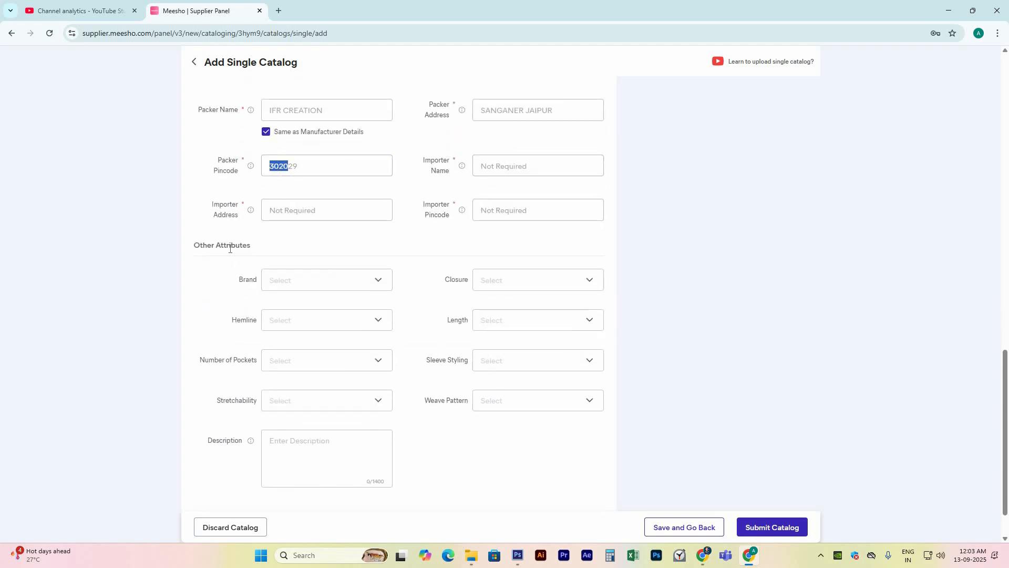
pyautogui.moveTo(212, 245); pyautogui.dragTo(229, 246)
# Step: Browse the available brands for the shirt without choosing one
pyautogui.click(308, 287)
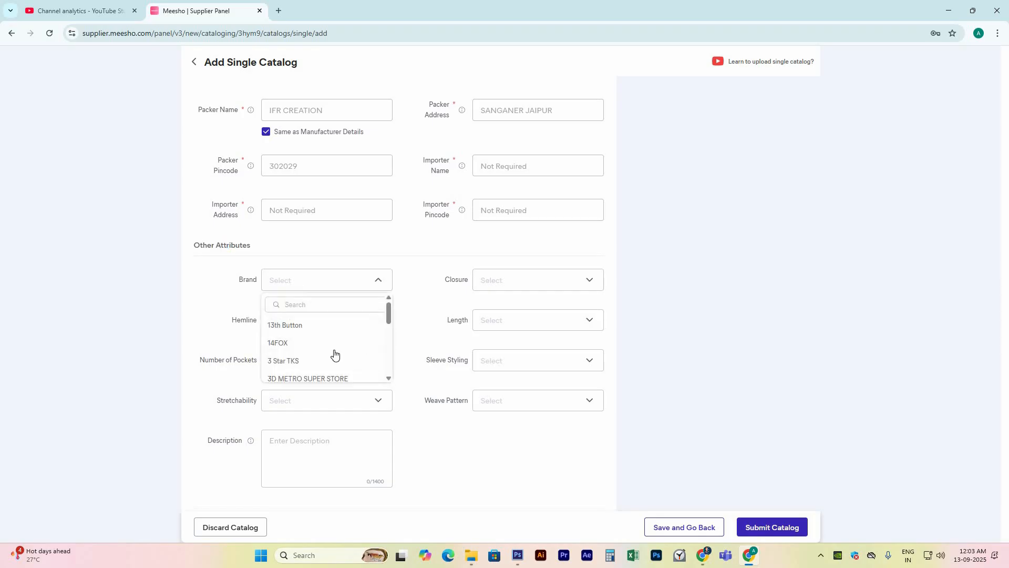
pyautogui.scroll(-1, 326, 360)
pyautogui.scroll(-10, 326, 363)
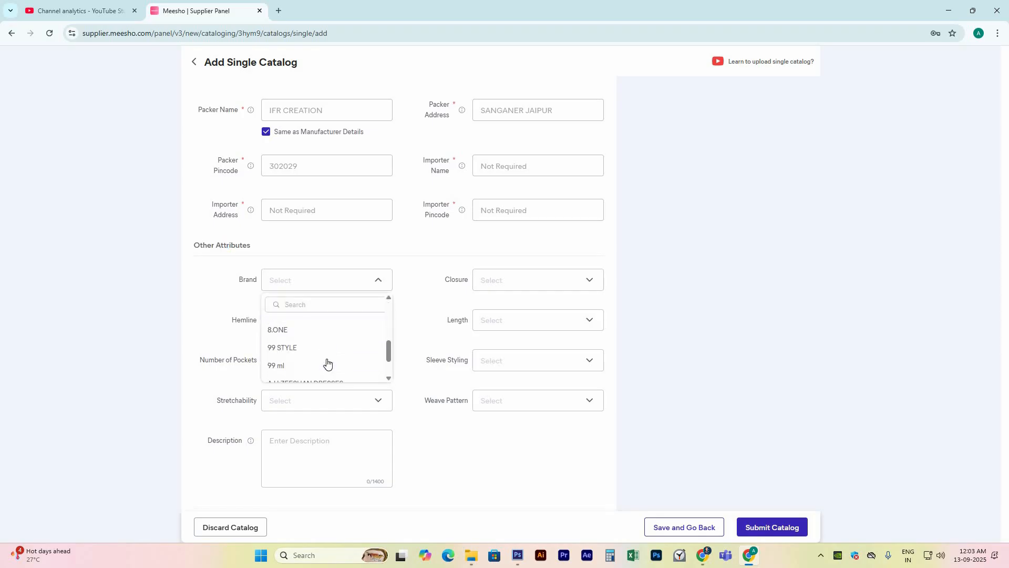
pyautogui.scroll(1, 326, 362)
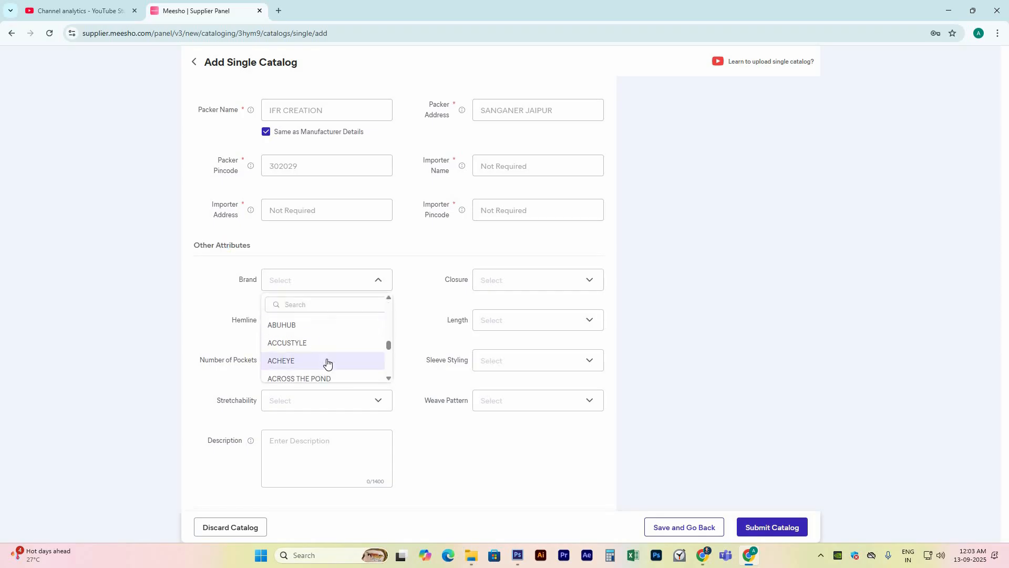
pyautogui.click(205, 297)
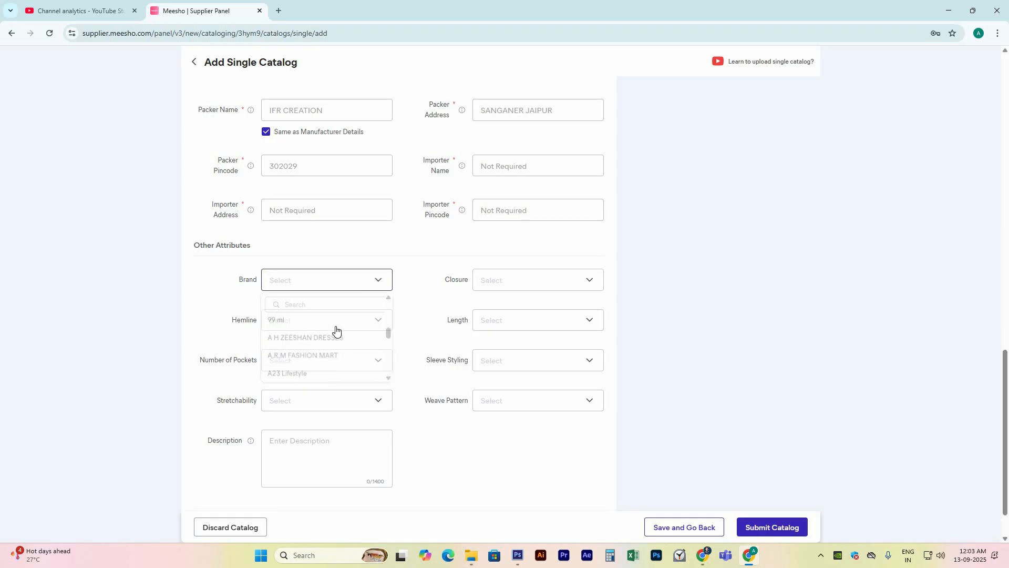
pyautogui.click(303, 287)
pyautogui.scroll(-4, 307, 362)
pyautogui.scroll(-3, 284, 344)
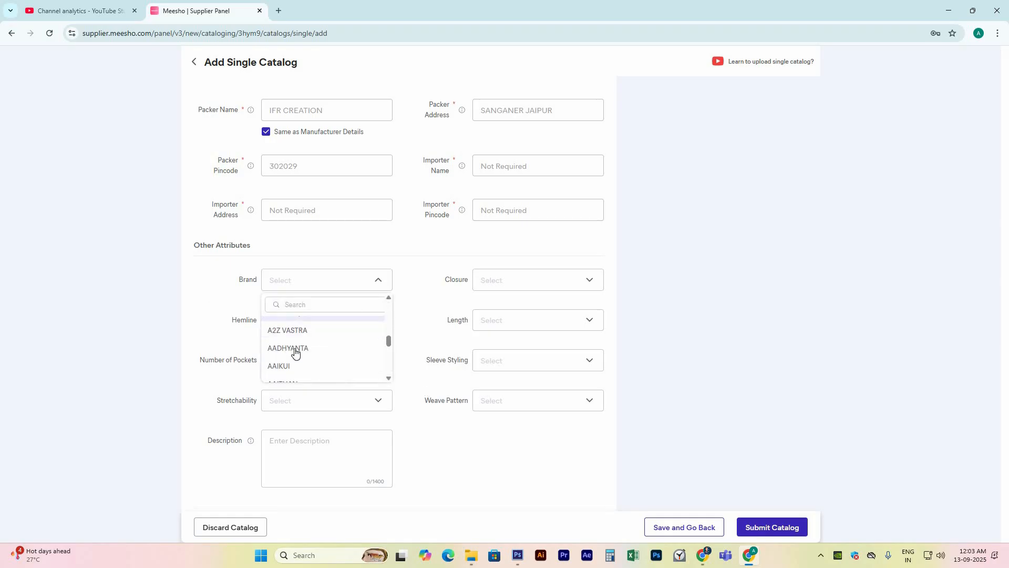
pyautogui.click(219, 302)
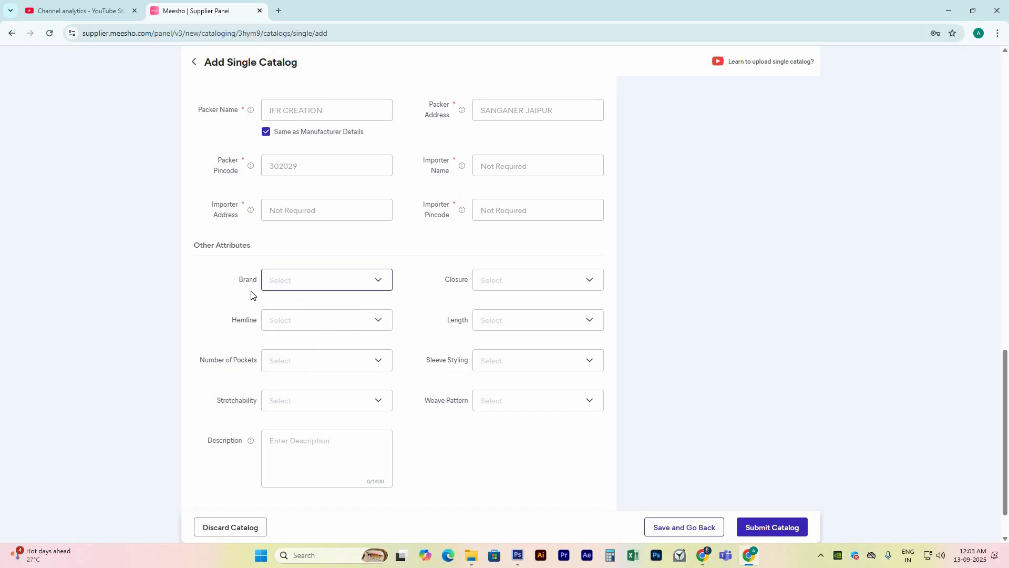
# Step: Set the shirt's closure to Symmetric and its hemline to Asymmetric
pyautogui.click(513, 282)
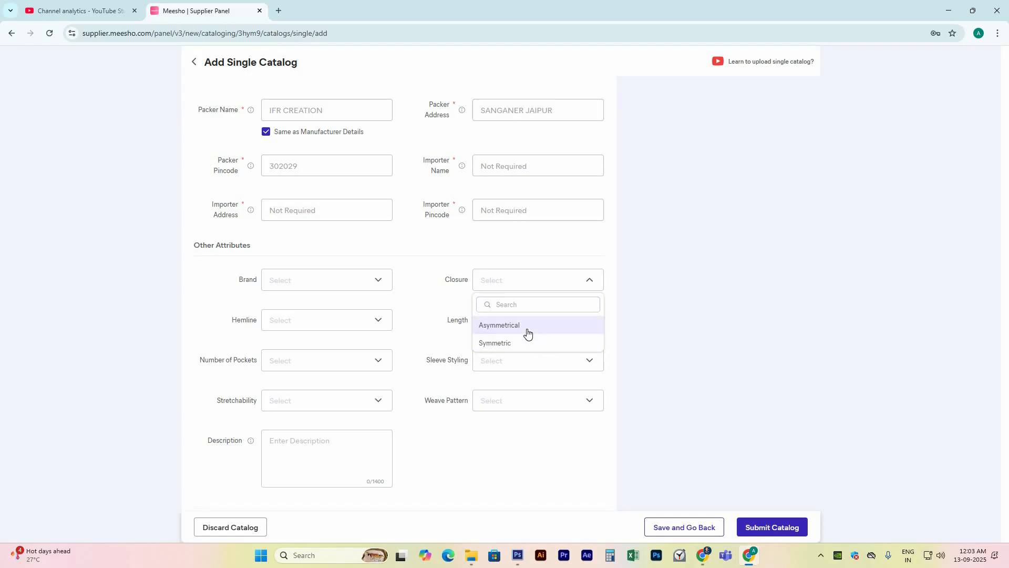
pyautogui.click(524, 345)
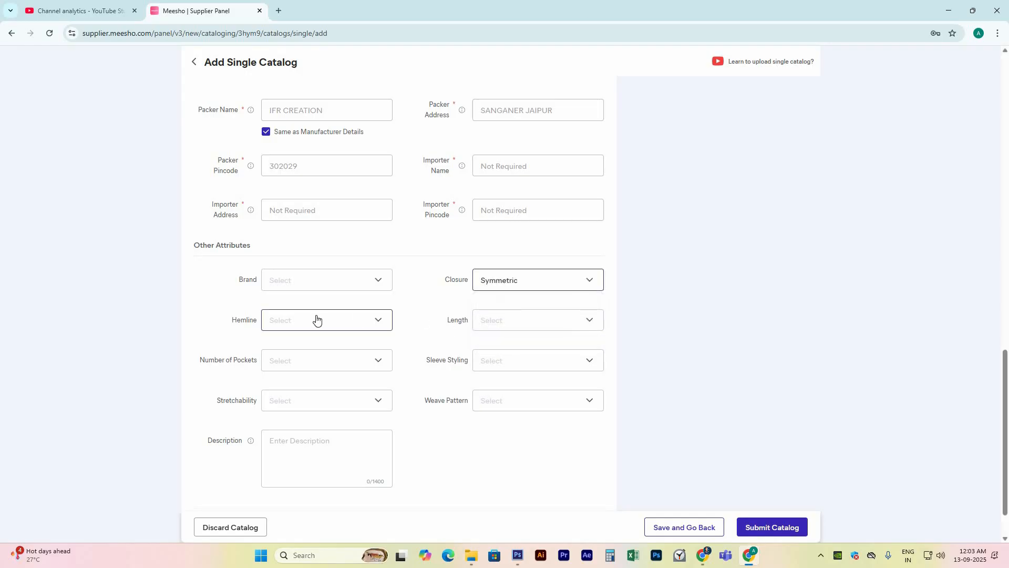
pyautogui.click(316, 319)
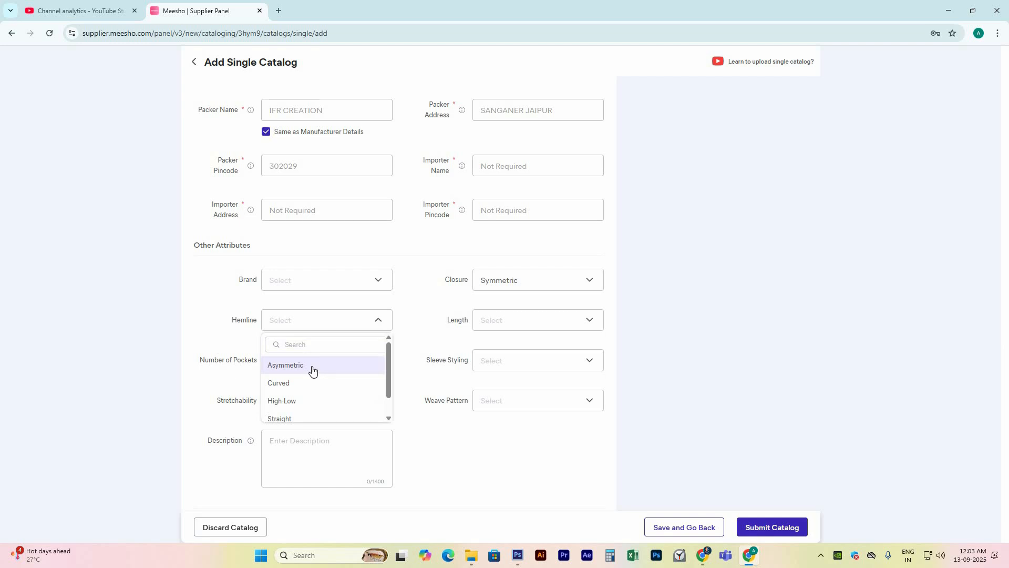
pyautogui.click(313, 370)
# Step: Set the shirt's length to Longline and its number of pockets to 1
pyautogui.click(504, 327)
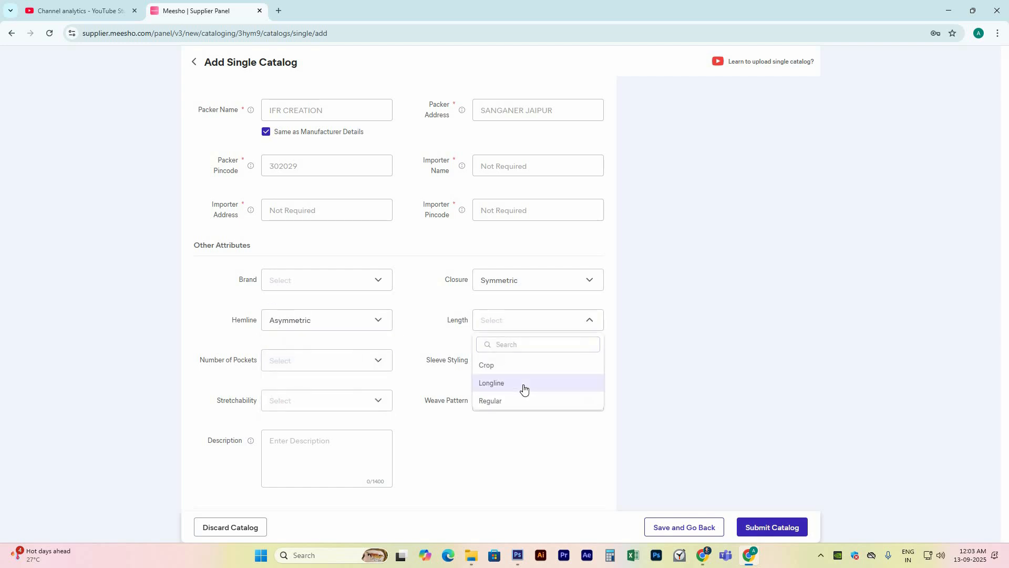
pyautogui.click(515, 392)
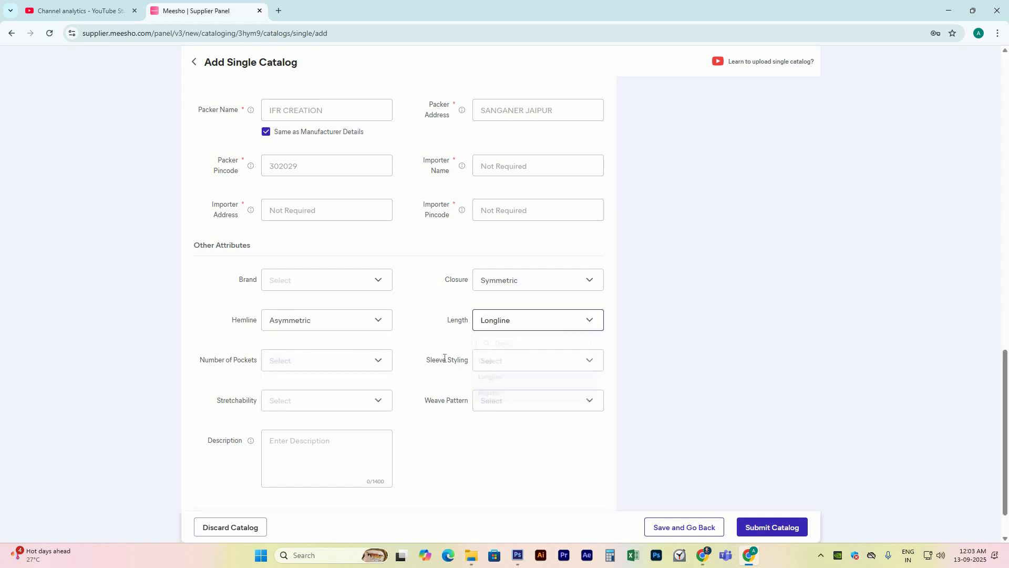
pyautogui.click(303, 362)
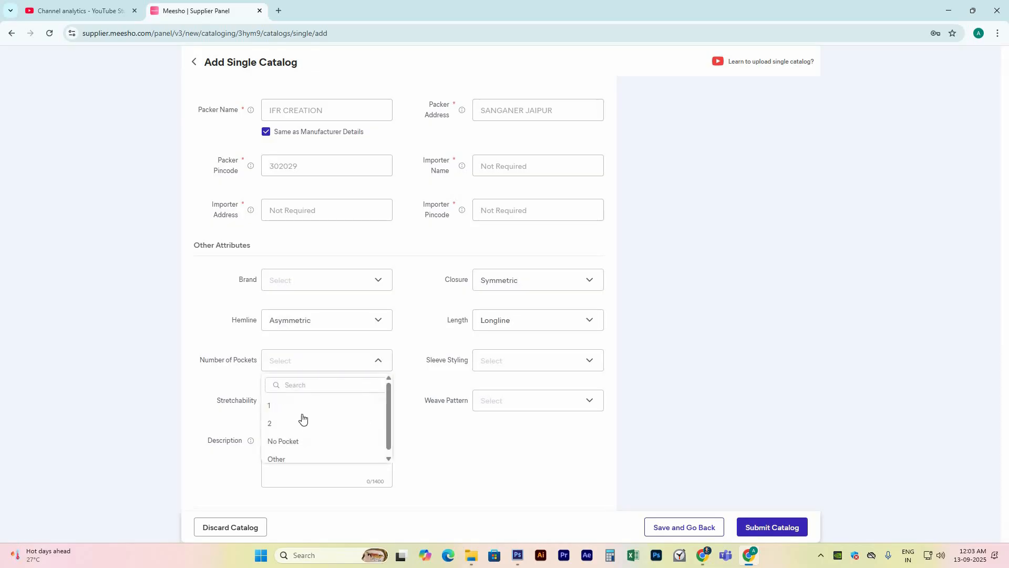
pyautogui.click(298, 410)
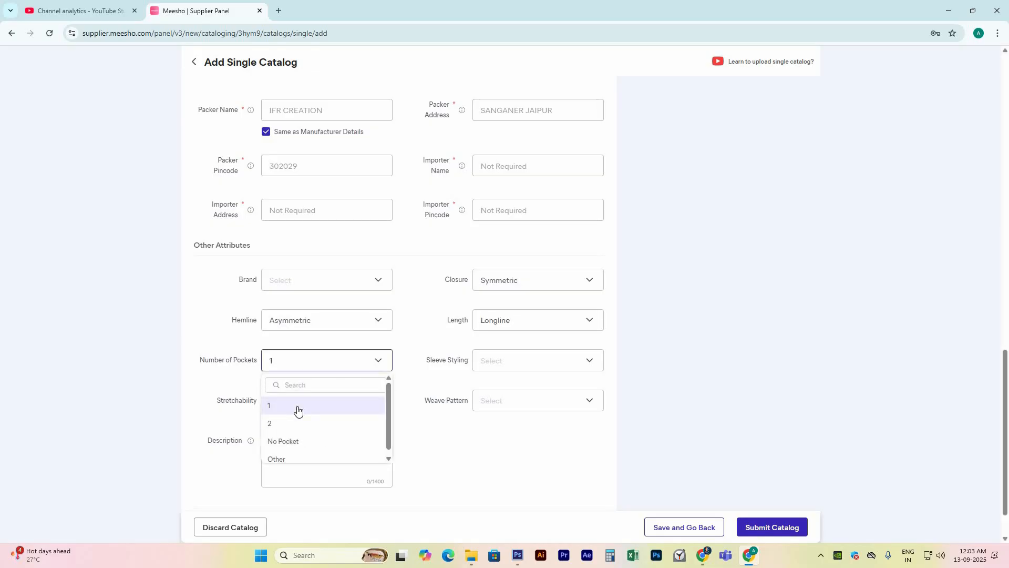
pyautogui.click(289, 368)
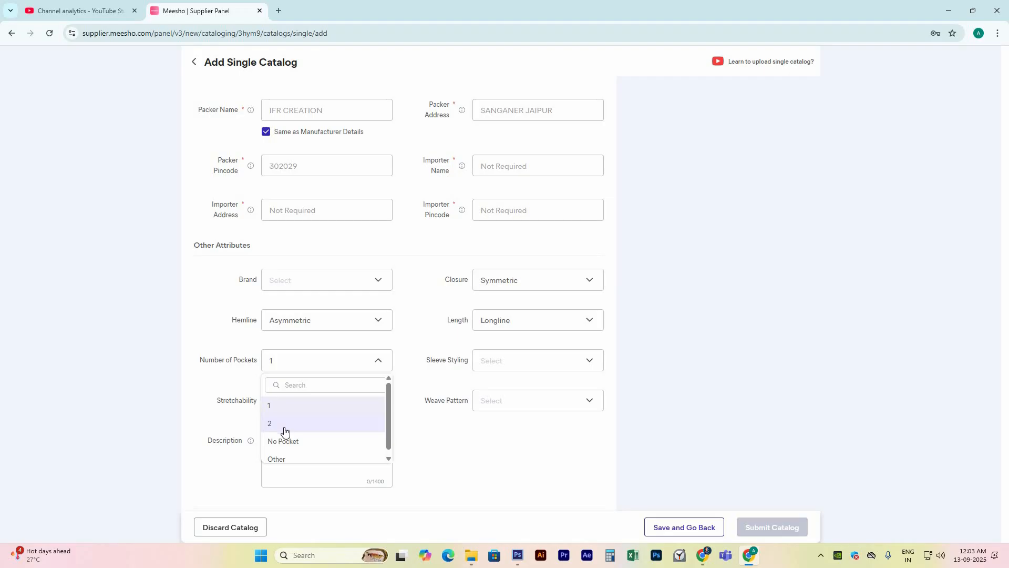
pyautogui.click(442, 448)
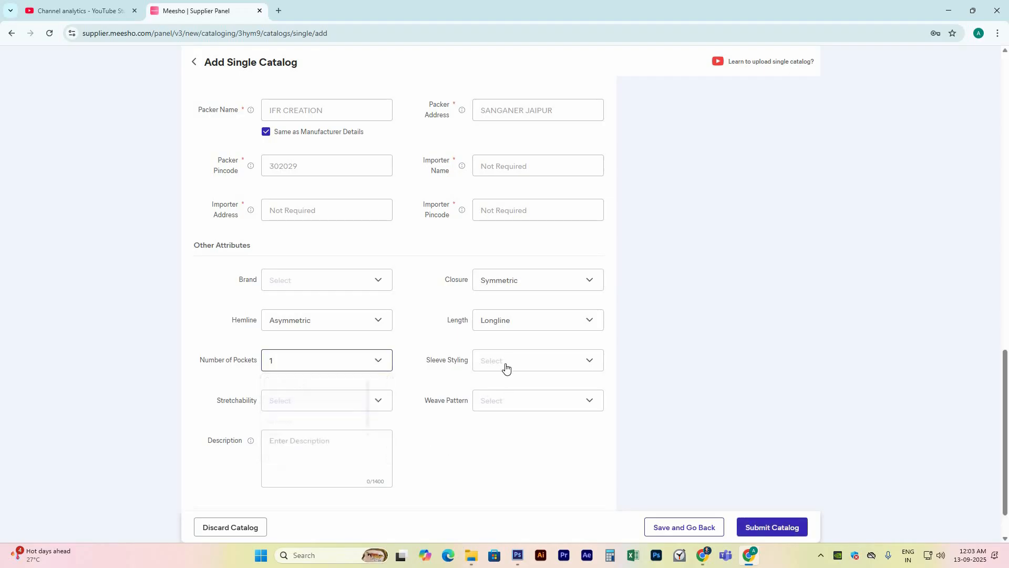
# Step: Choose Cuffed as the shirt's sleeve styling and set its stretchability to No
pyautogui.click(506, 366)
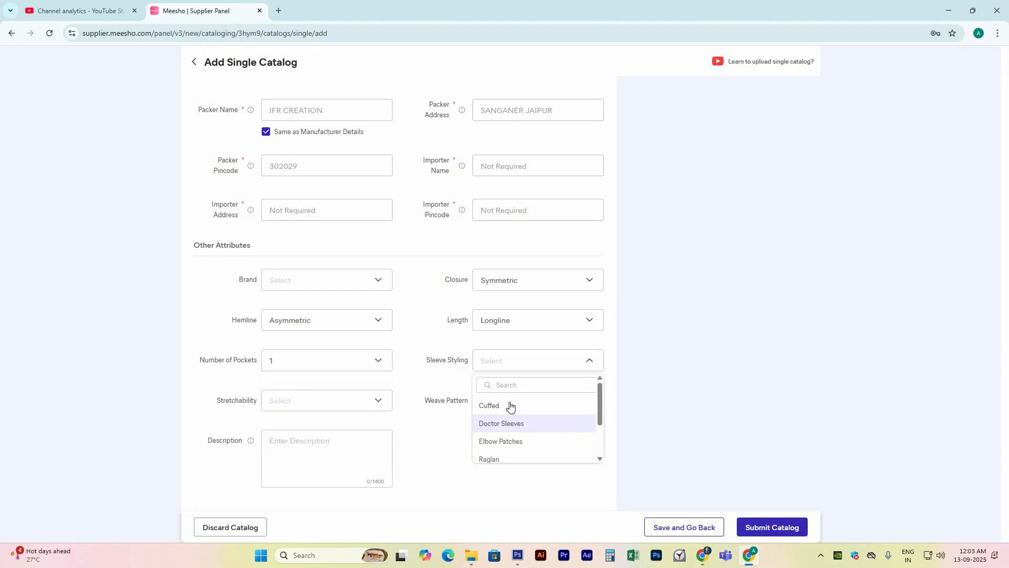
pyautogui.scroll(-2, 527, 431)
pyautogui.scroll(5, 530, 446)
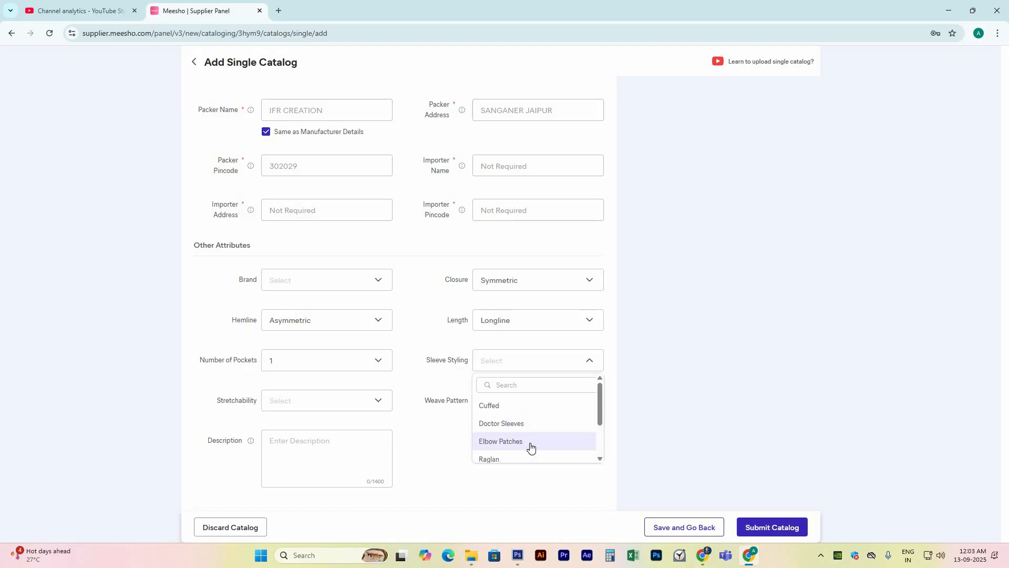
pyautogui.click(509, 408)
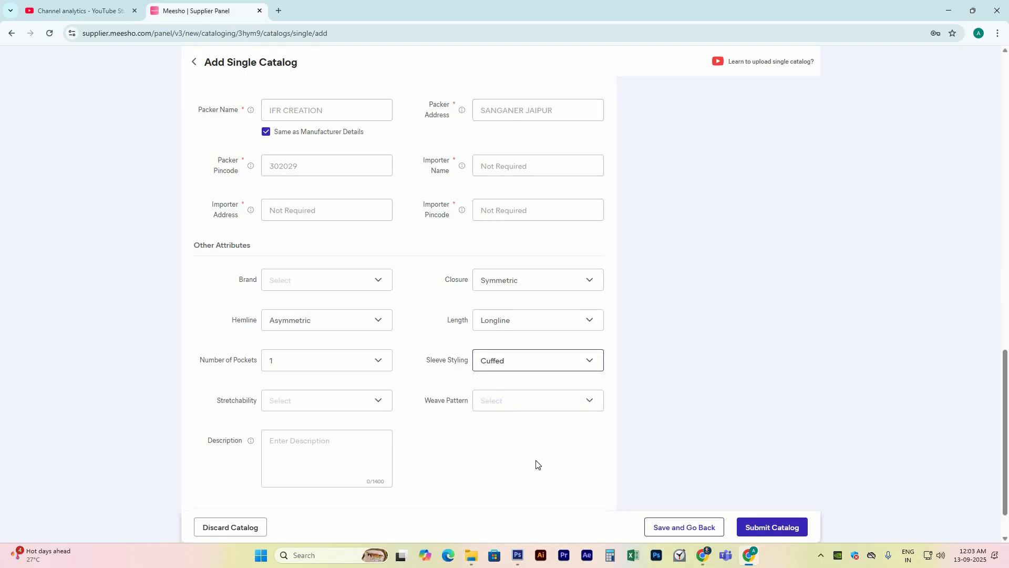
pyautogui.scroll(-1, 536, 464)
pyautogui.click(280, 346)
pyautogui.click(284, 348)
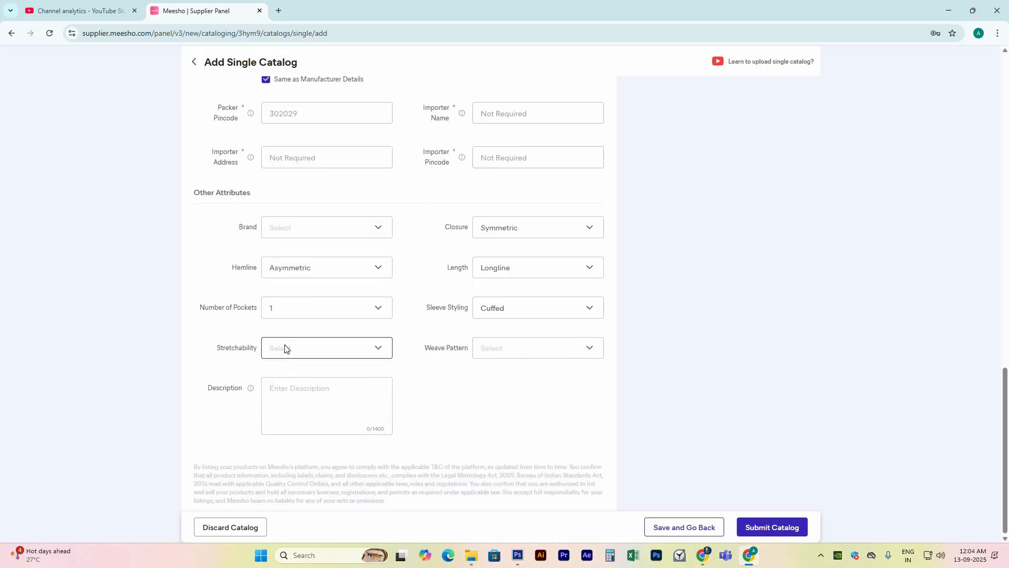
pyautogui.click(284, 348)
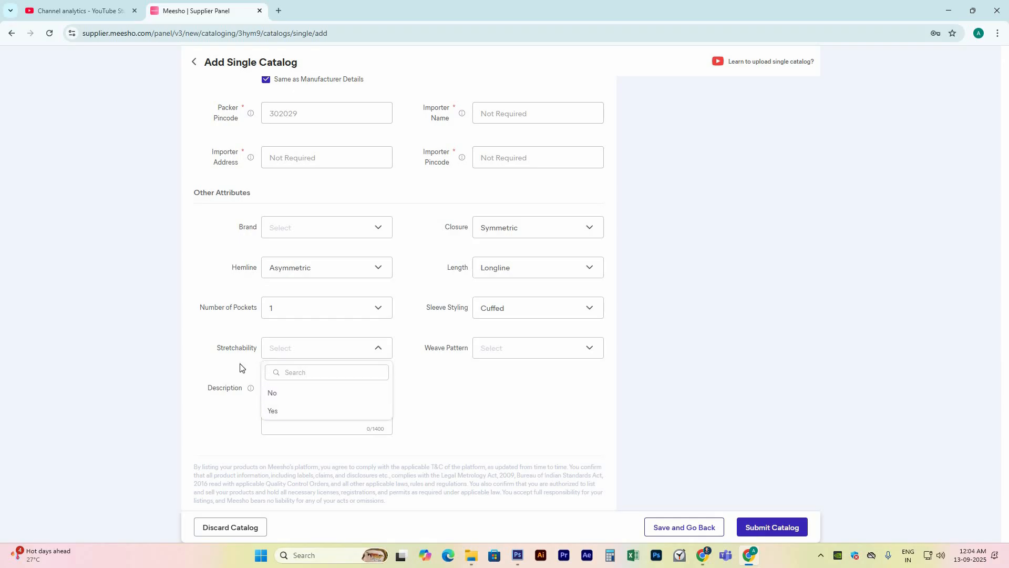
pyautogui.click(282, 395)
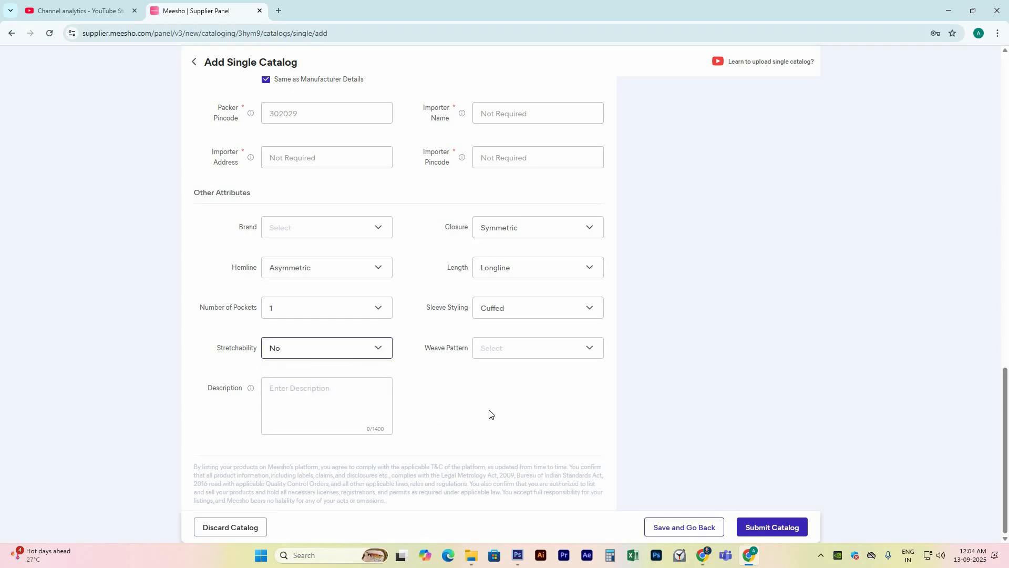
# Step: Set the shirt's weave pattern to Regular
pyautogui.click(518, 357)
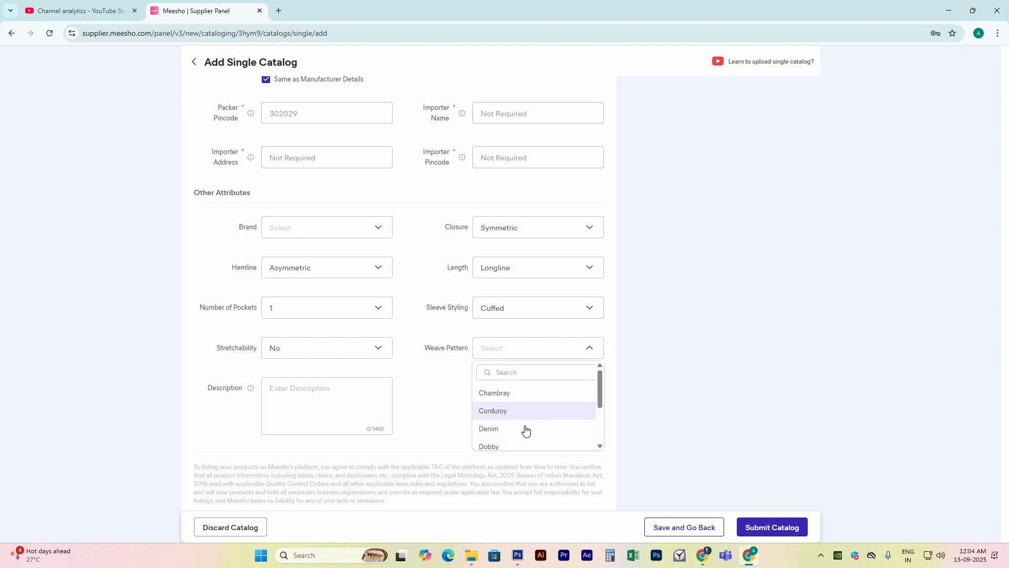
pyautogui.scroll(-3, 526, 411)
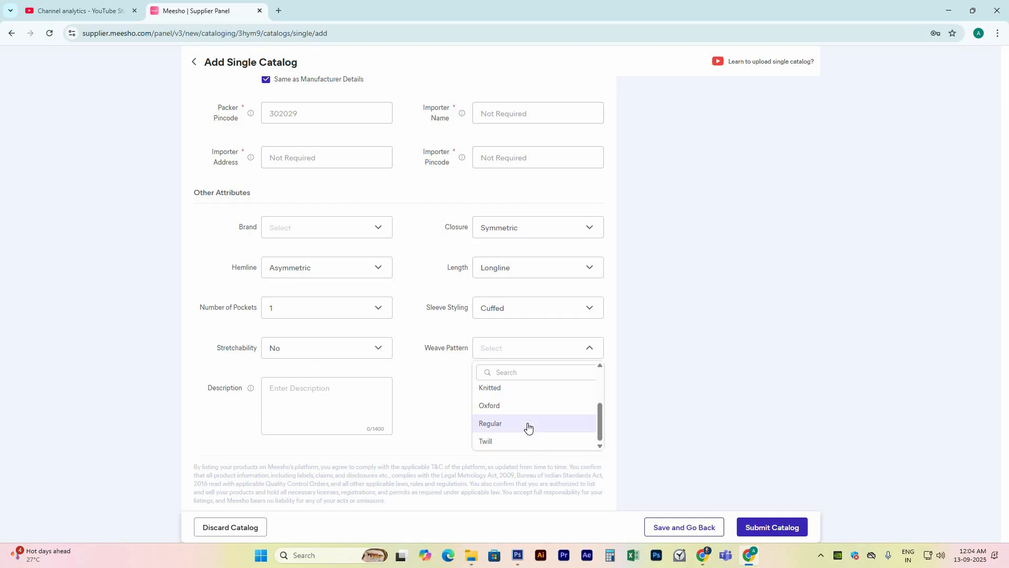
pyautogui.click(528, 427)
# Step: Enter the description "Presenting Brand New Cotton Solid Shirt For Boys and Men its color and fabric quality Give You Perfect look and Comfort"
pyautogui.click(306, 389)
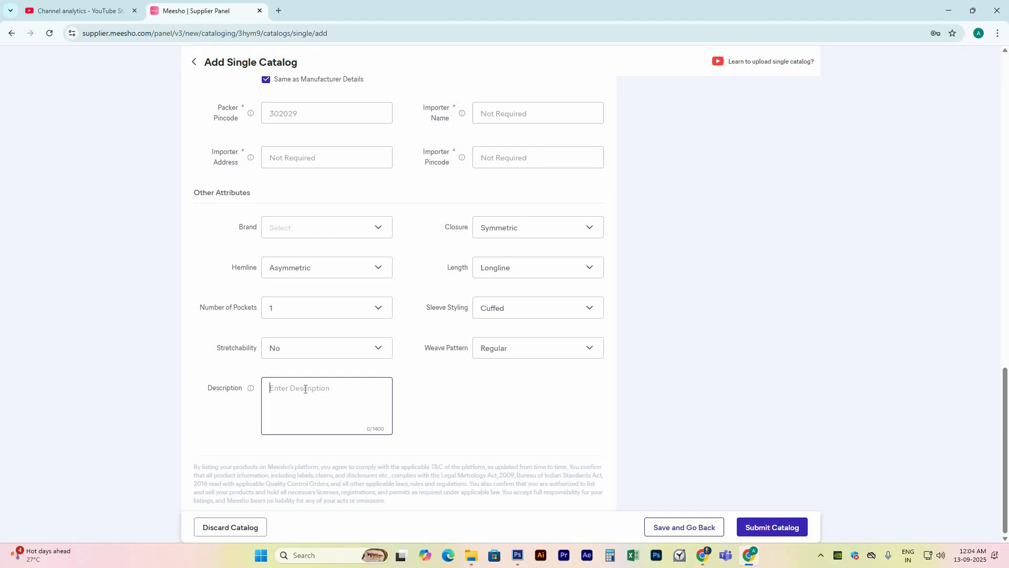
pyautogui.write('Presenting Brand New Cotton Solid Shirt For Boys and Men its color and fabric quality Give You Perfect look and Comfort')
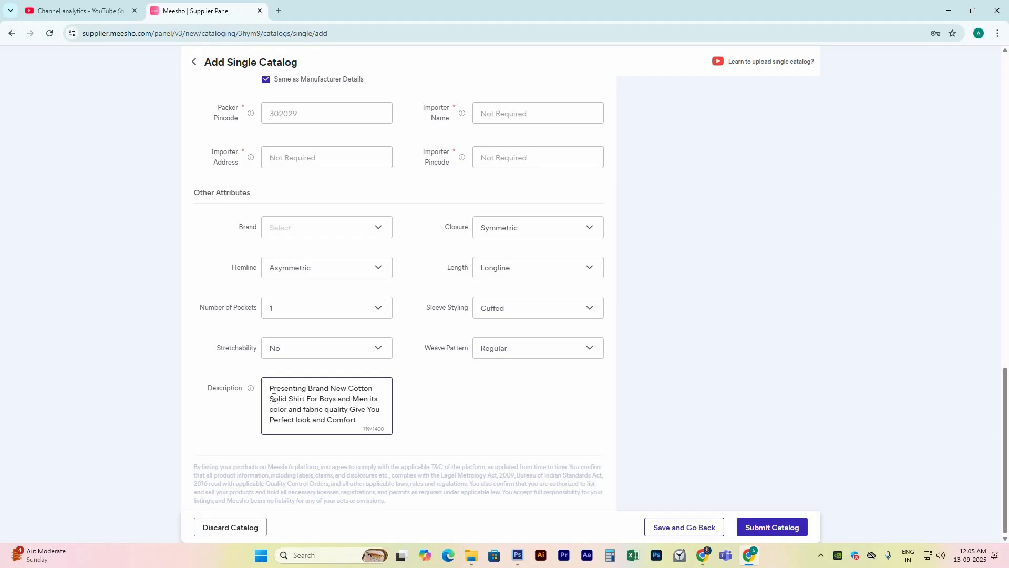
pyautogui.moveTo(273, 398); pyautogui.dragTo(442, 419)
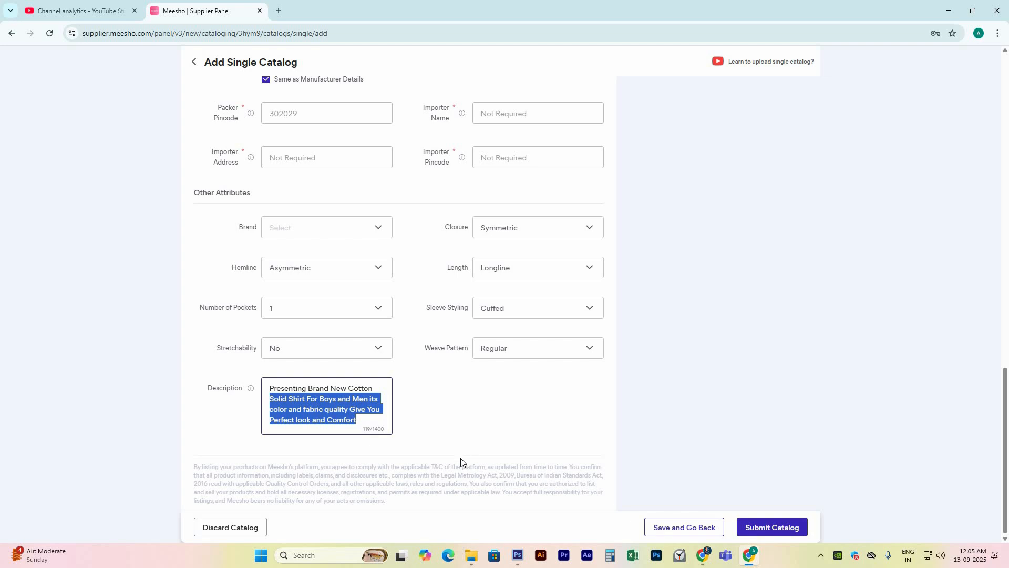
# Step: Open Product 2, the light green shirt, and examine which of its details still need filling in
pyautogui.scroll(17, 461, 466)
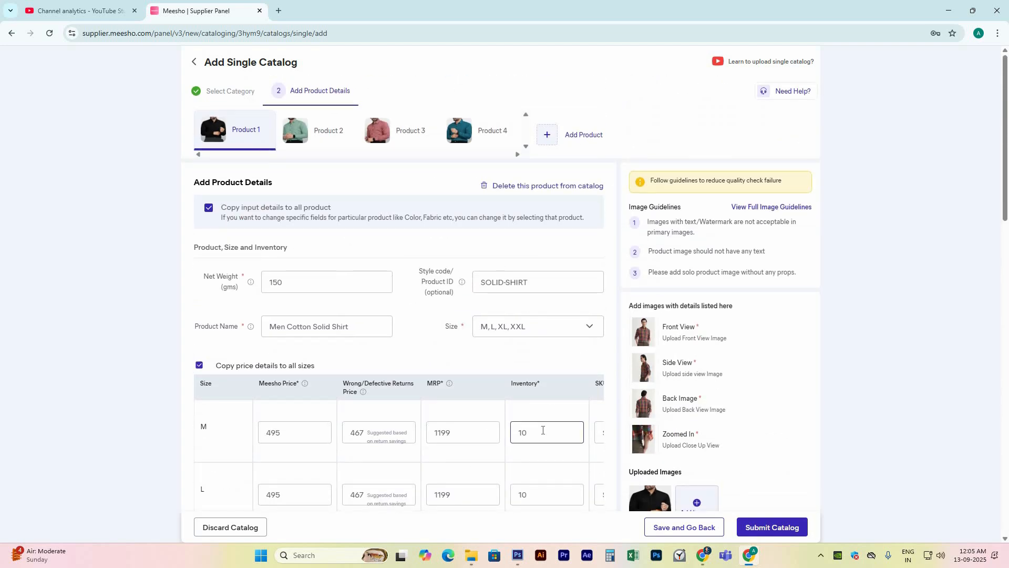
pyautogui.click(336, 142)
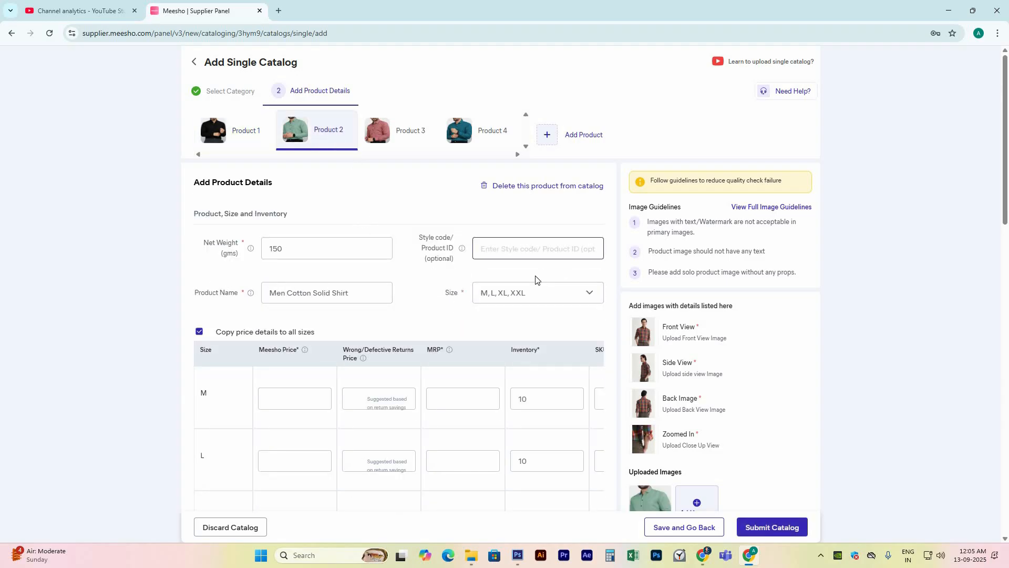
pyautogui.click(500, 253)
pyautogui.scroll(-3, 439, 371)
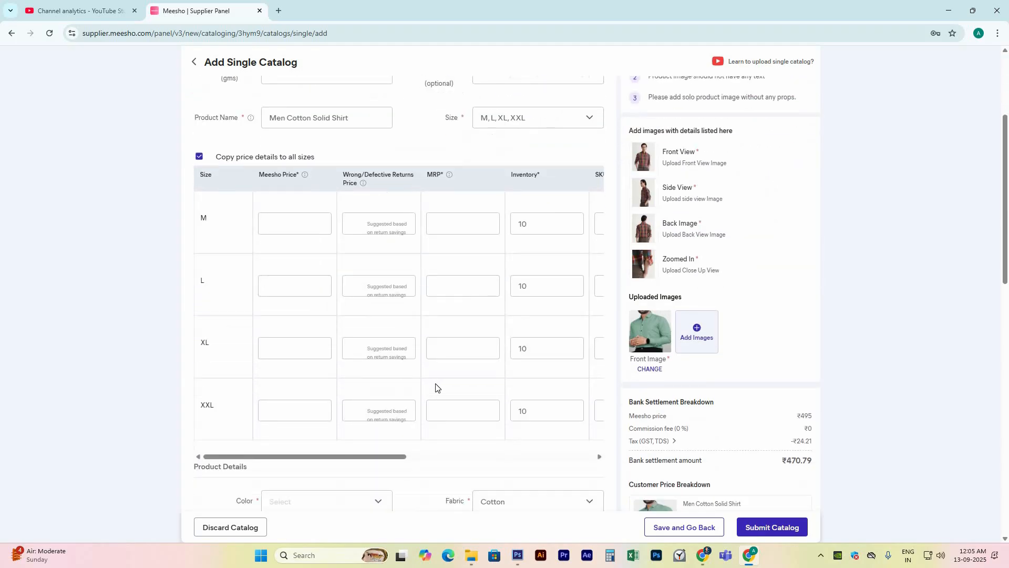
pyautogui.scroll(-5, 435, 388)
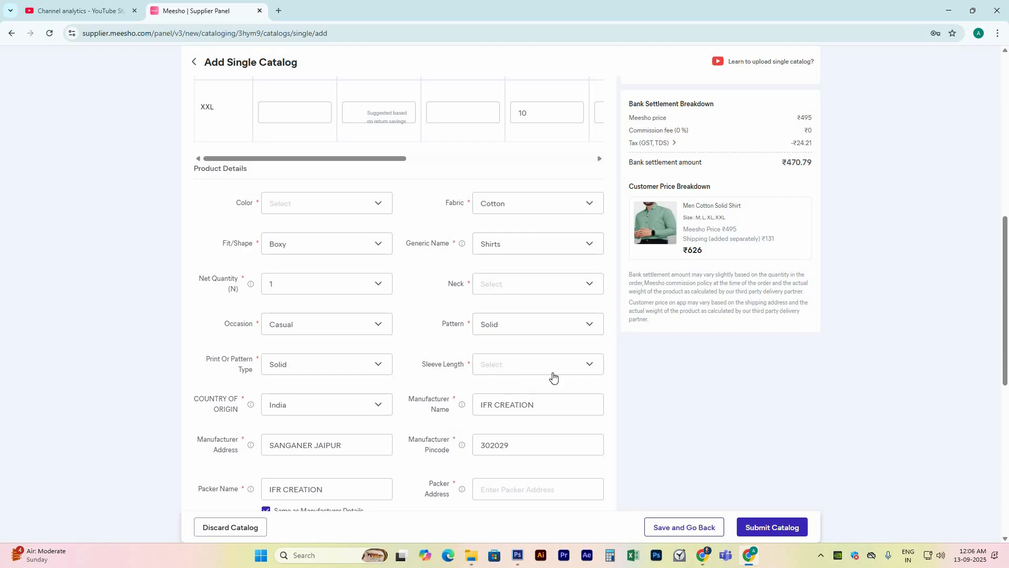
pyautogui.scroll(-3, 500, 419)
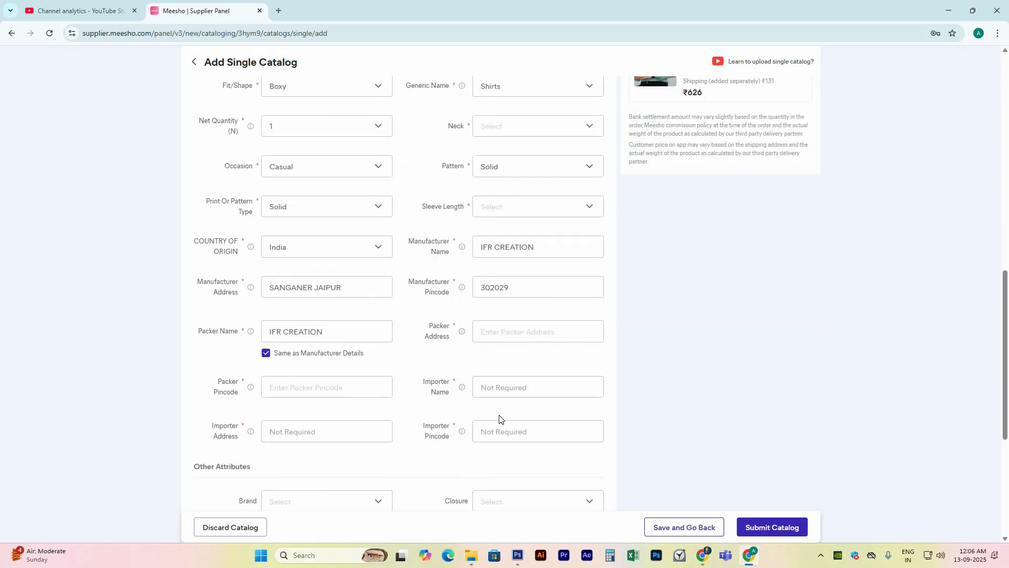
pyautogui.scroll(7, 500, 419)
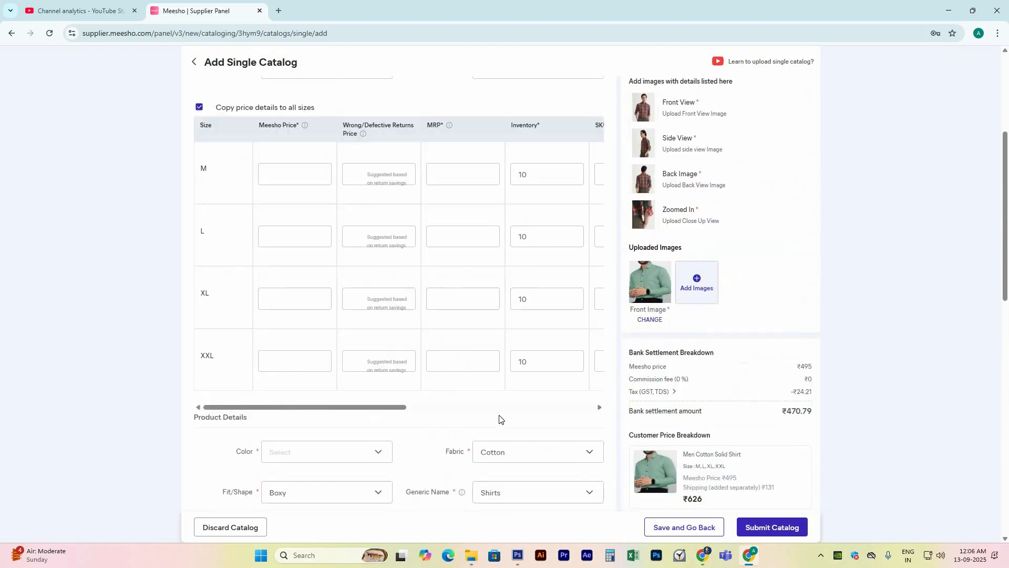
pyautogui.scroll(4, 500, 419)
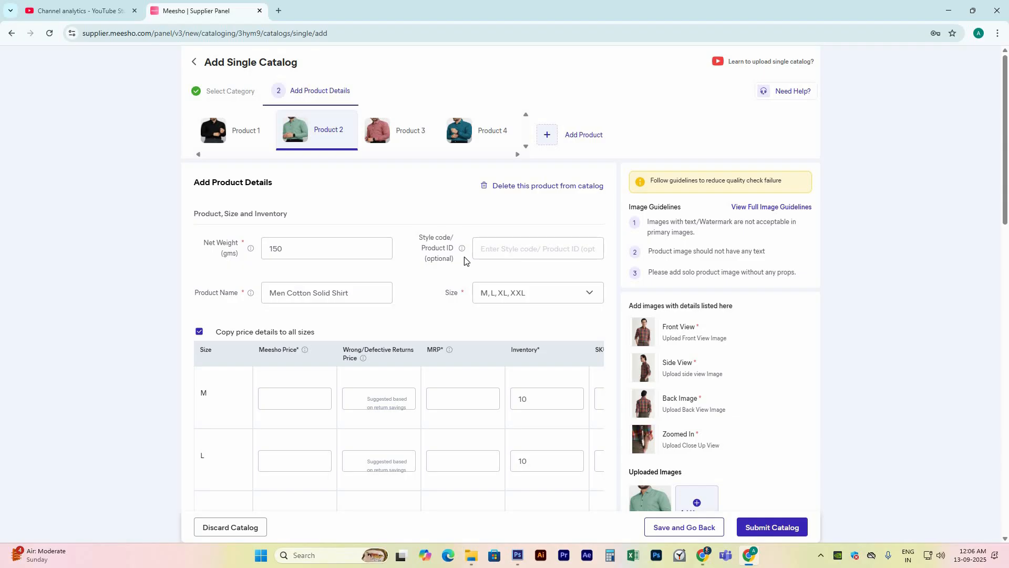
# Step: Enter SOLID-SHIRT-G as the style code of Product 2
pyautogui.click(518, 247)
pyautogui.press('Down')
pyautogui.press('Return')
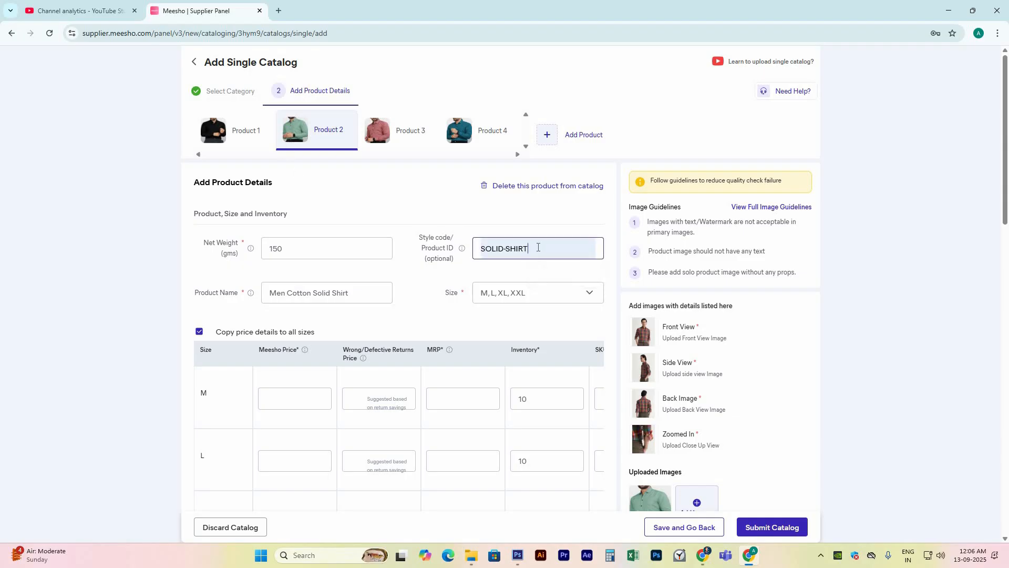
pyautogui.write('-G')
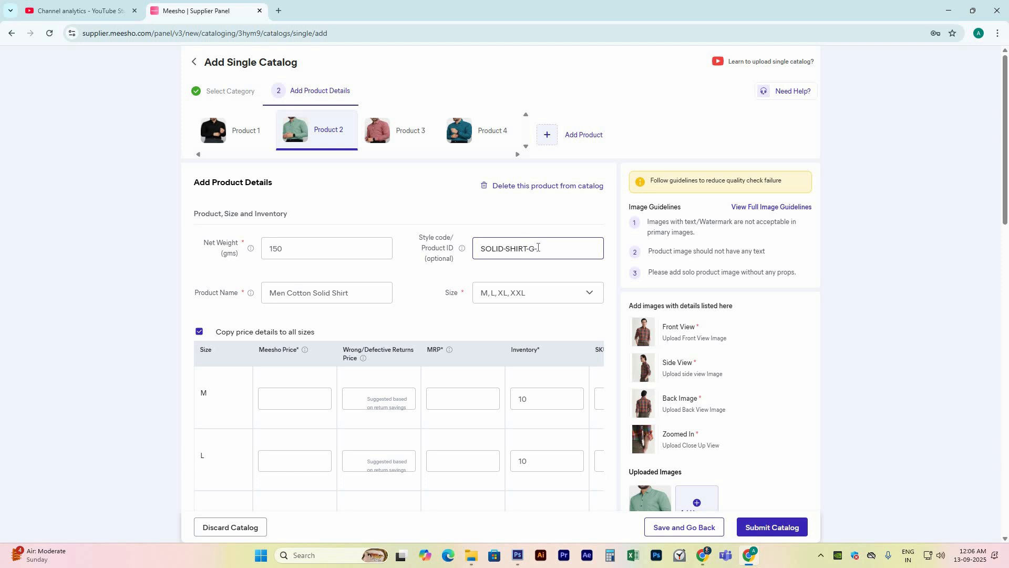
# Step: Copy the style code SOLID-SHIRT-G into the SKU ID of all four sizes of Product 2
pyautogui.moveTo(536, 248); pyautogui.dragTo(482, 246)
pyautogui.hotkey('ctrl', 'c')
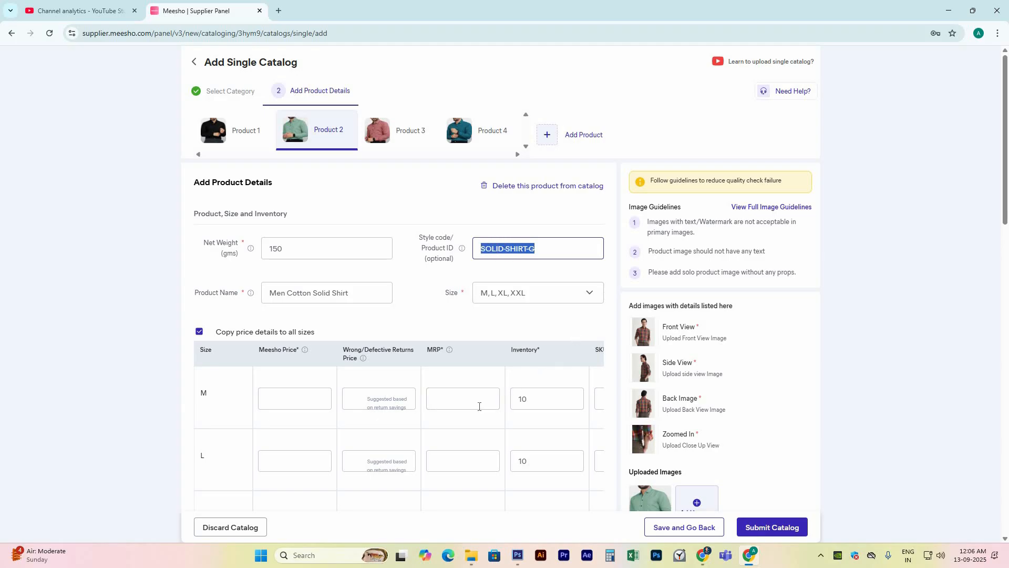
pyautogui.scroll(-2, 402, 473)
pyautogui.scroll(-2, 315, 440)
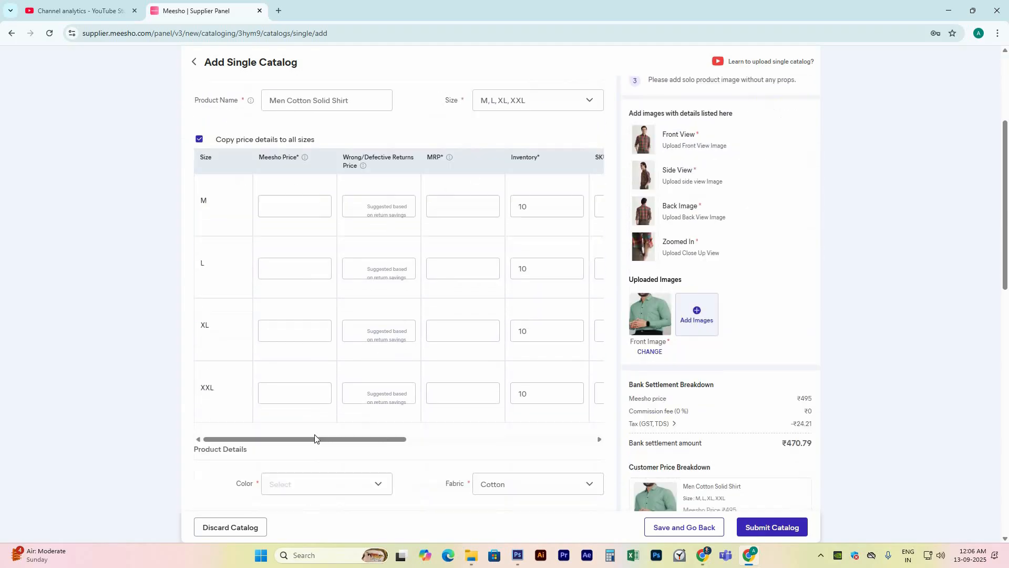
pyautogui.moveTo(316, 422); pyautogui.dragTo(429, 412)
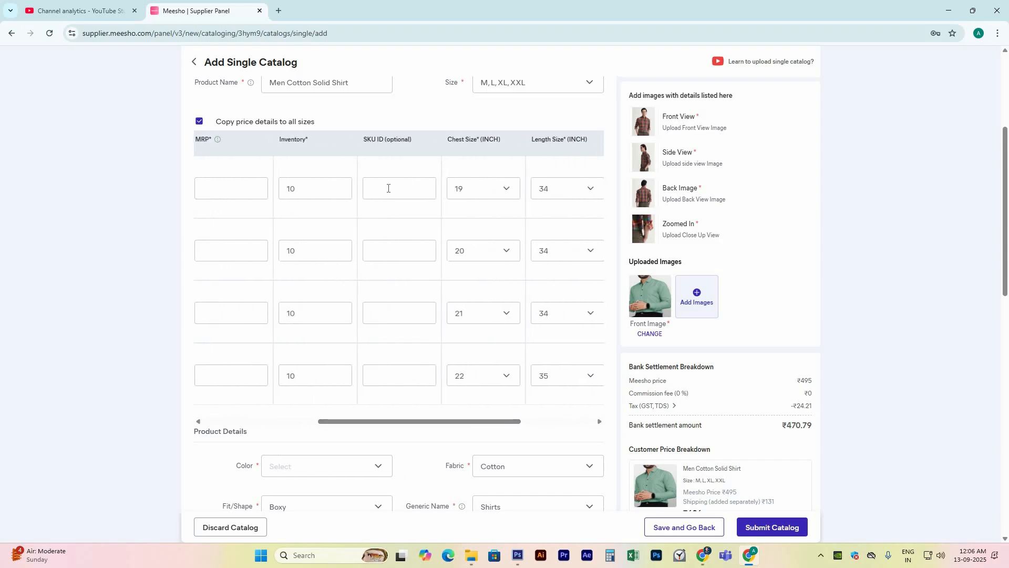
pyautogui.click(388, 189)
pyautogui.hotkey('ctrl', 'v')
pyautogui.click(397, 252)
pyautogui.hotkey('ctrl', 'v')
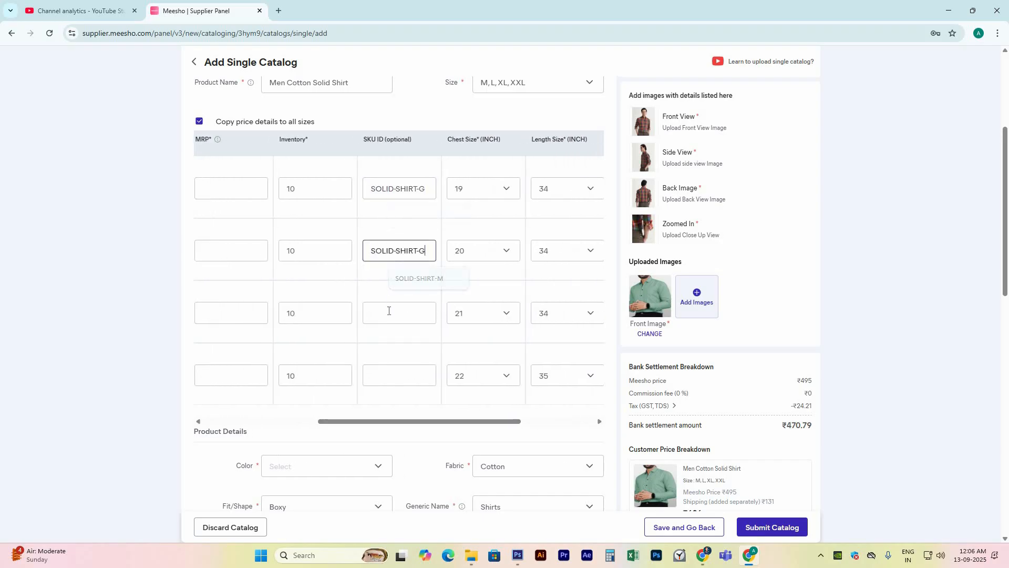
pyautogui.click(389, 313)
pyautogui.hotkey('ctrl', 'v')
pyautogui.click(390, 368)
pyautogui.hotkey('ctrl', 'v')
# Step: Append a size suffix to the SKU ID of each of Product 2's four sizes
pyautogui.click(430, 190)
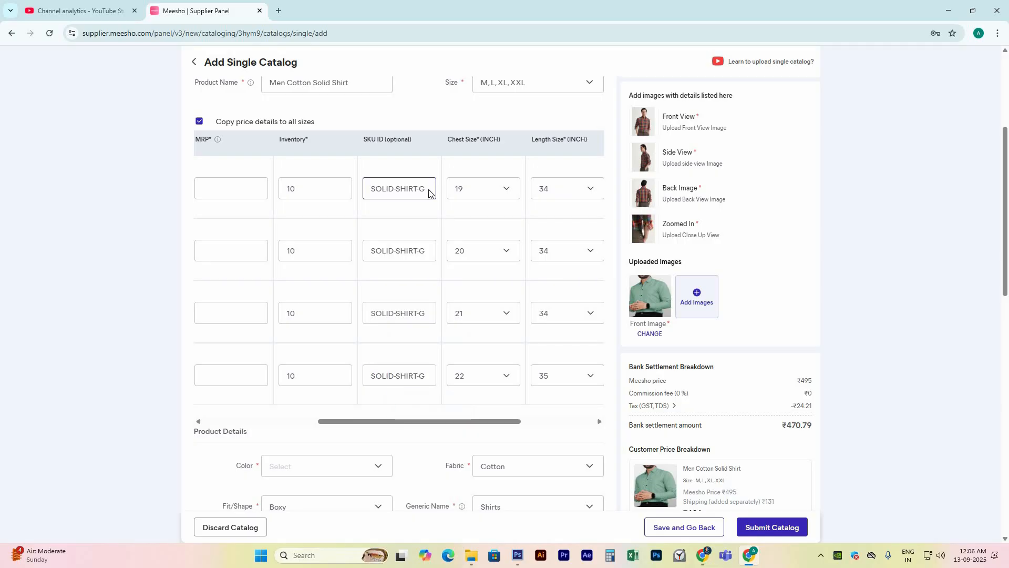
pyautogui.write('-M')
pyautogui.click(430, 251)
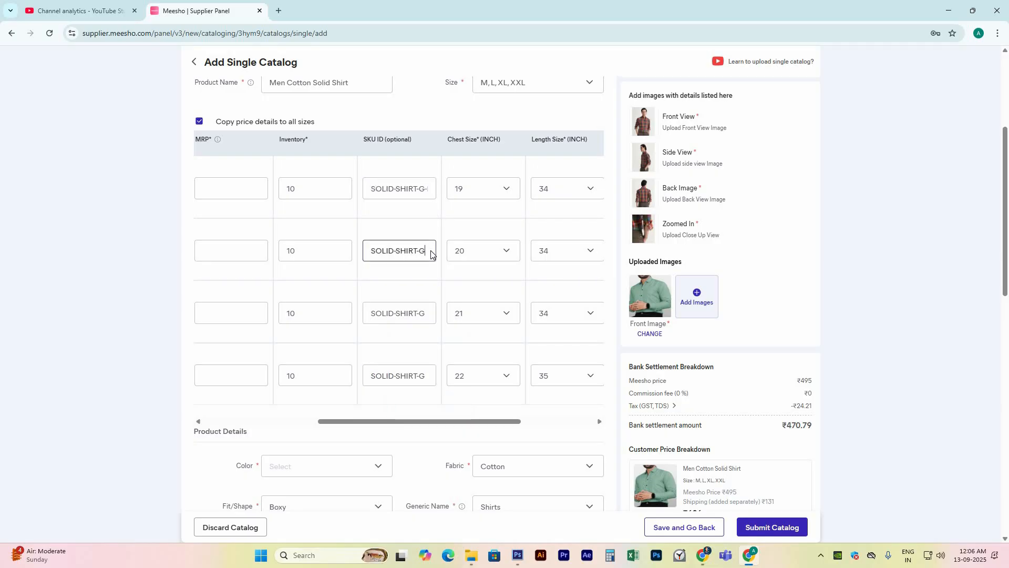
pyautogui.write('-M')
pyautogui.click(427, 313)
pyautogui.write('-')
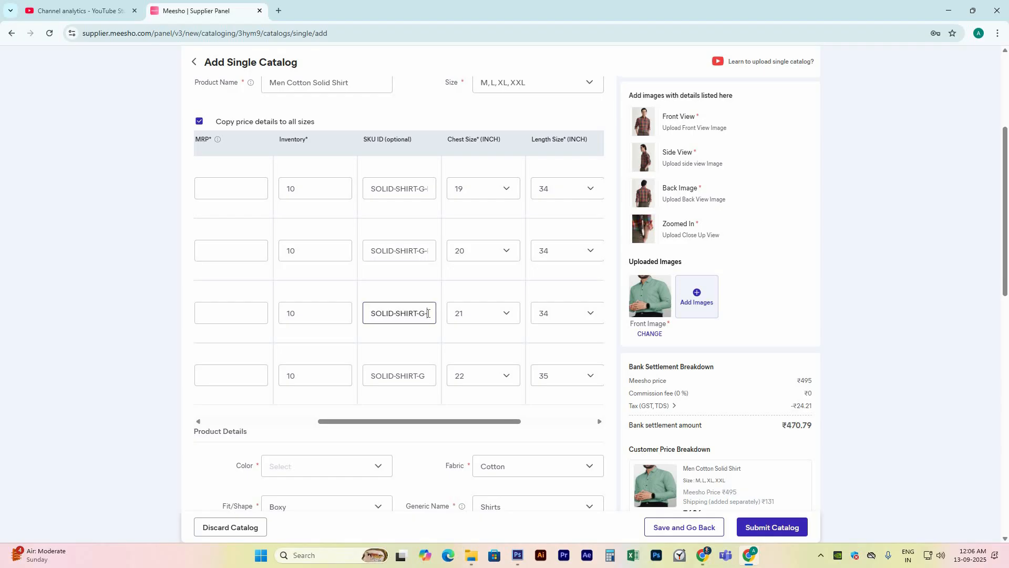
pyautogui.write('L')
pyautogui.click(432, 376)
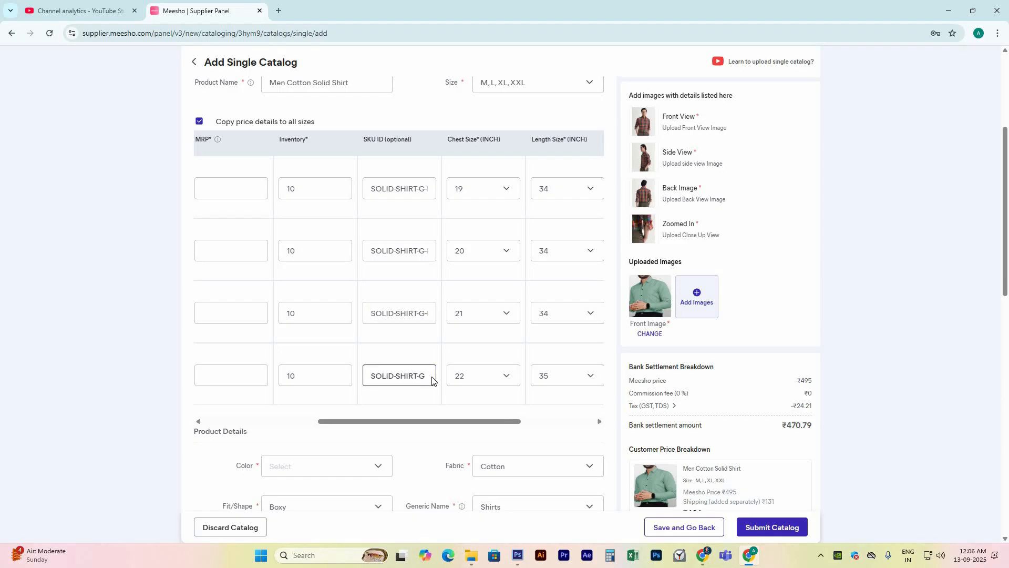
pyautogui.write('-M')
# Step: Check the pricing entered for Product 1 and return to Product 2
pyautogui.moveTo(435, 419); pyautogui.dragTo(320, 421)
pyautogui.click(487, 383)
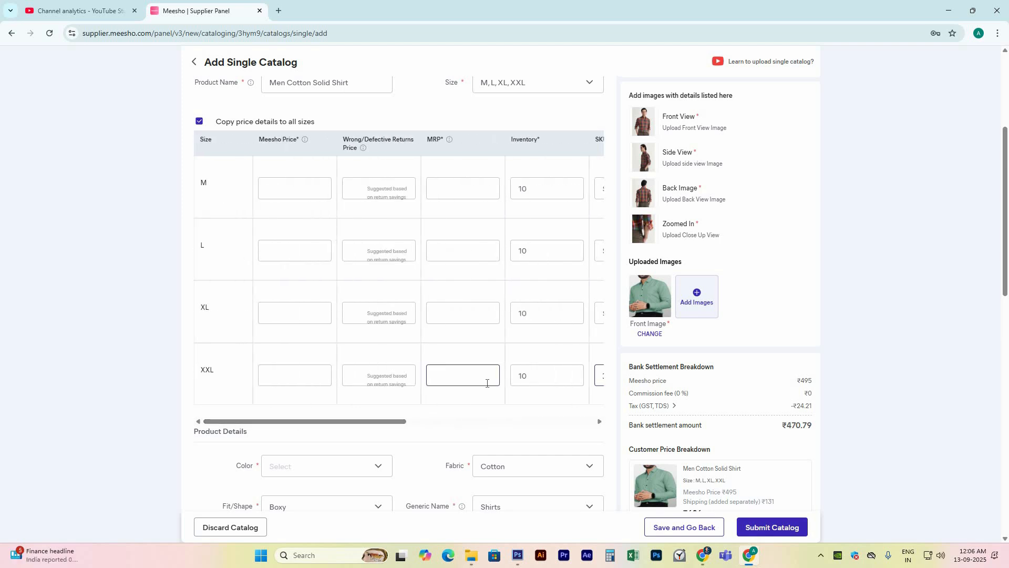
pyautogui.click(350, 237)
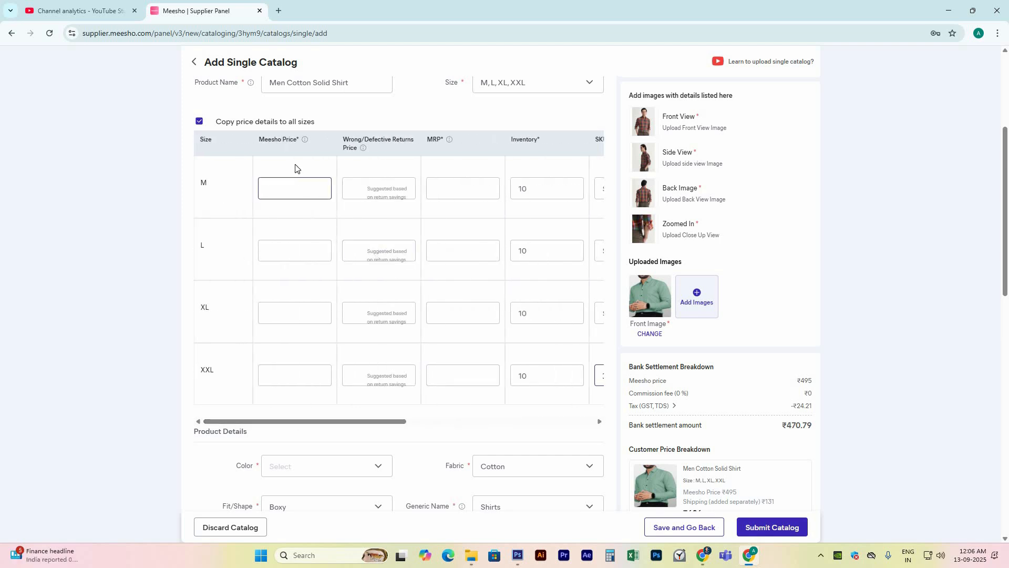
pyautogui.click(295, 191)
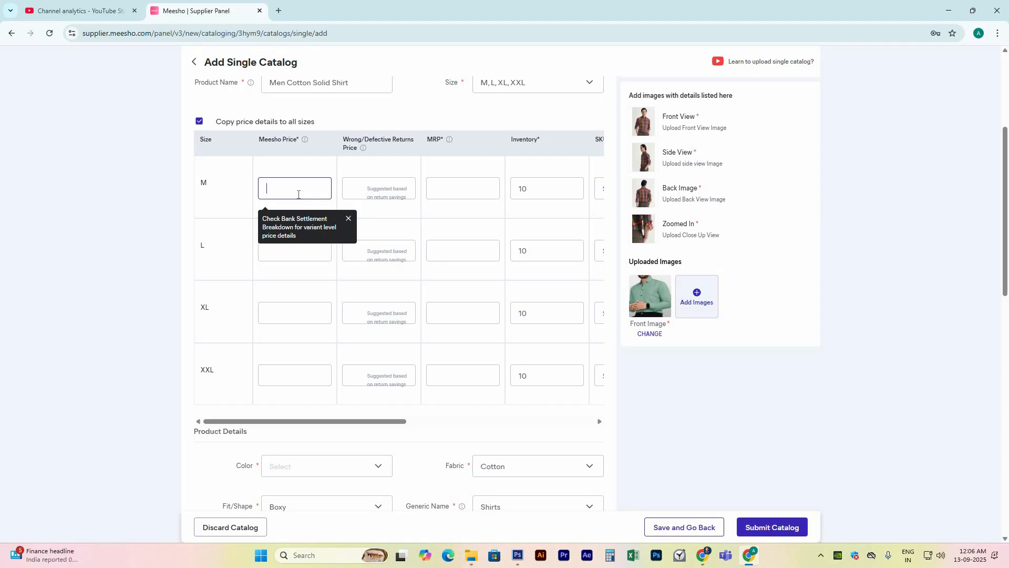
pyautogui.scroll(2, 373, 194)
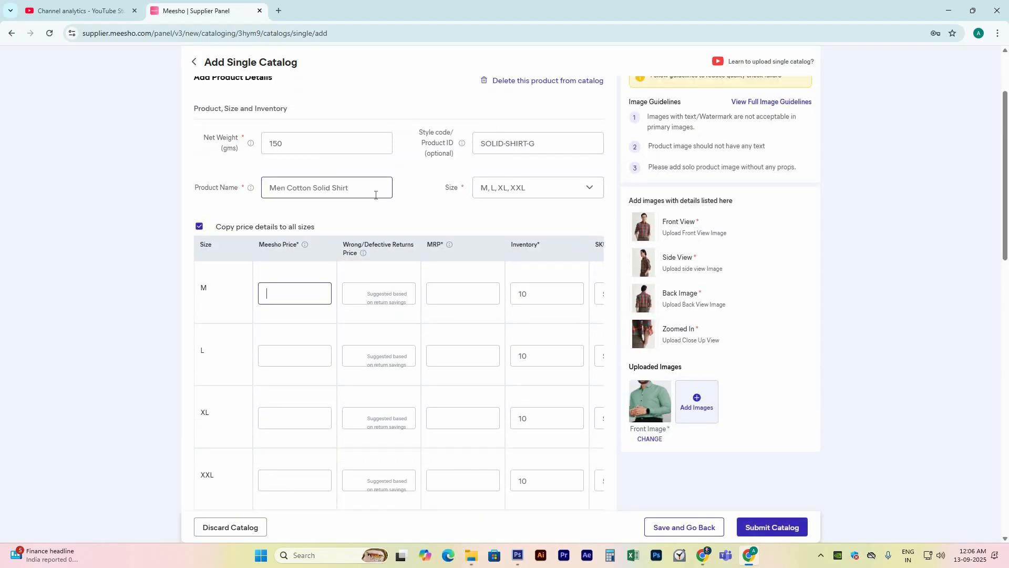
pyautogui.scroll(1, 375, 195)
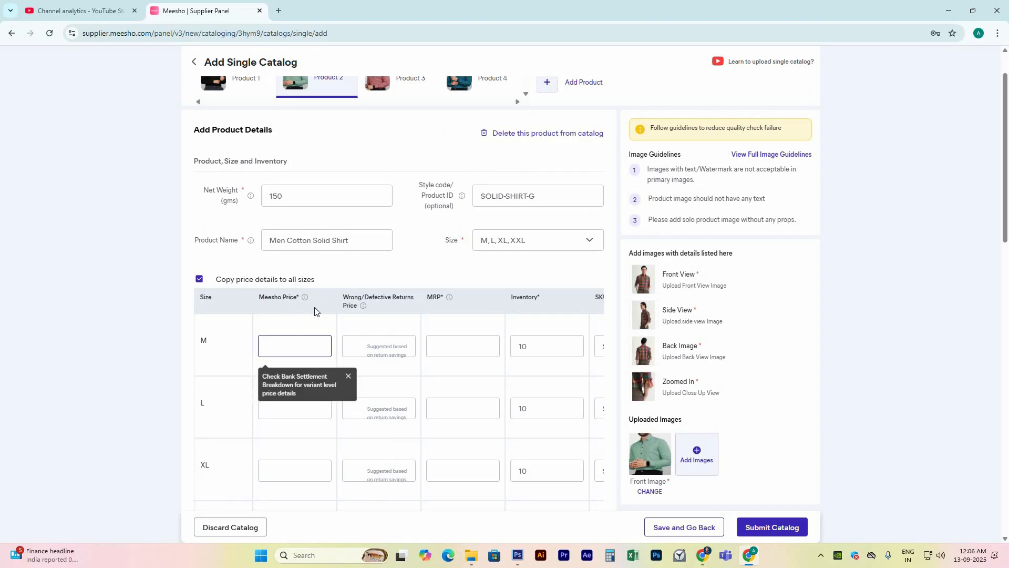
pyautogui.scroll(1, 273, 326)
pyautogui.click(227, 133)
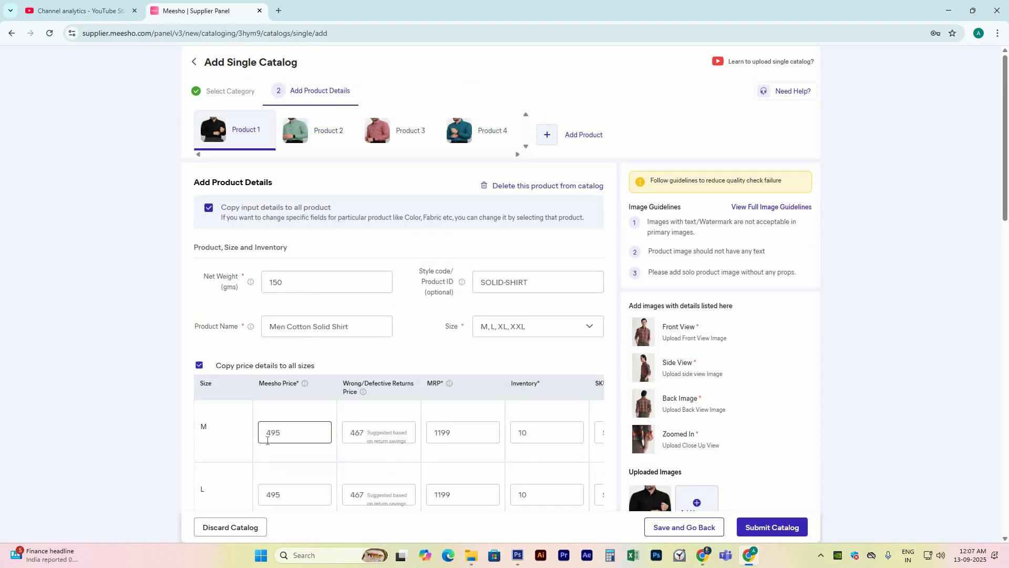
pyautogui.click(318, 140)
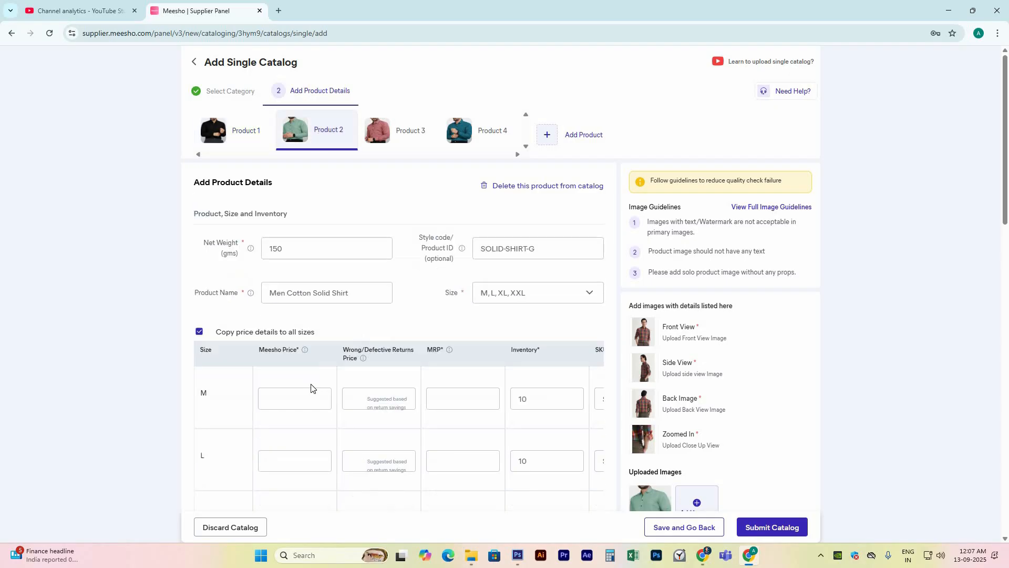
# Step: Set Product 2's Meesho price to 494 and its MRP to 1199 for all sizes
pyautogui.click(306, 392)
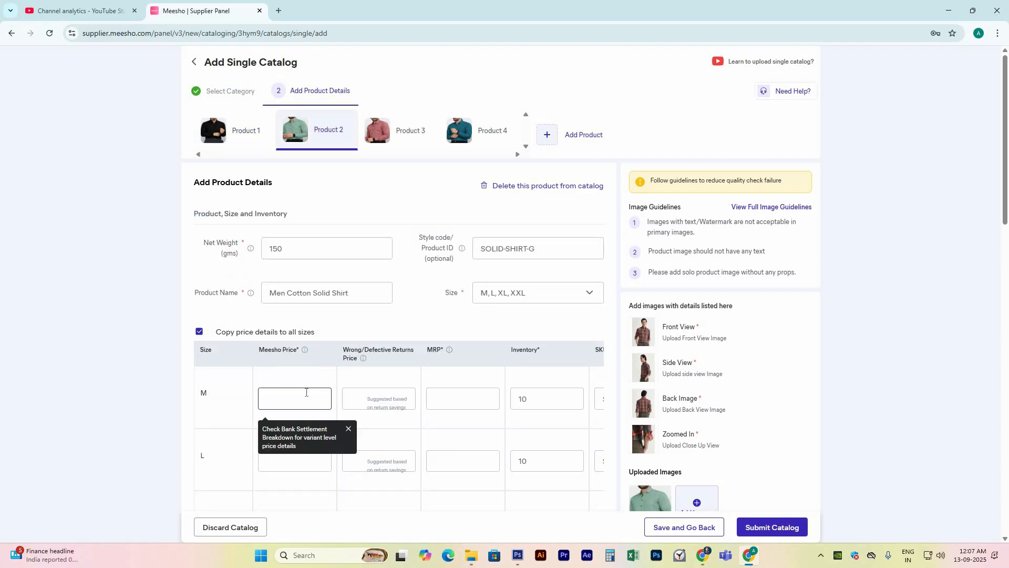
pyautogui.write('495')
pyautogui.press('BackSpace')
pyautogui.write('4')
pyautogui.scroll(-1, 307, 403)
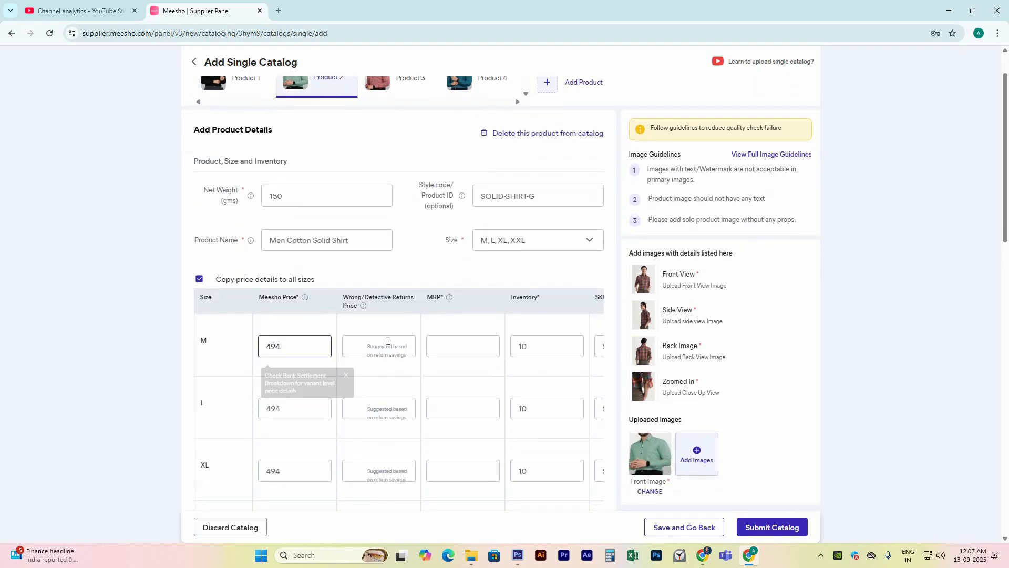
pyautogui.click(455, 348)
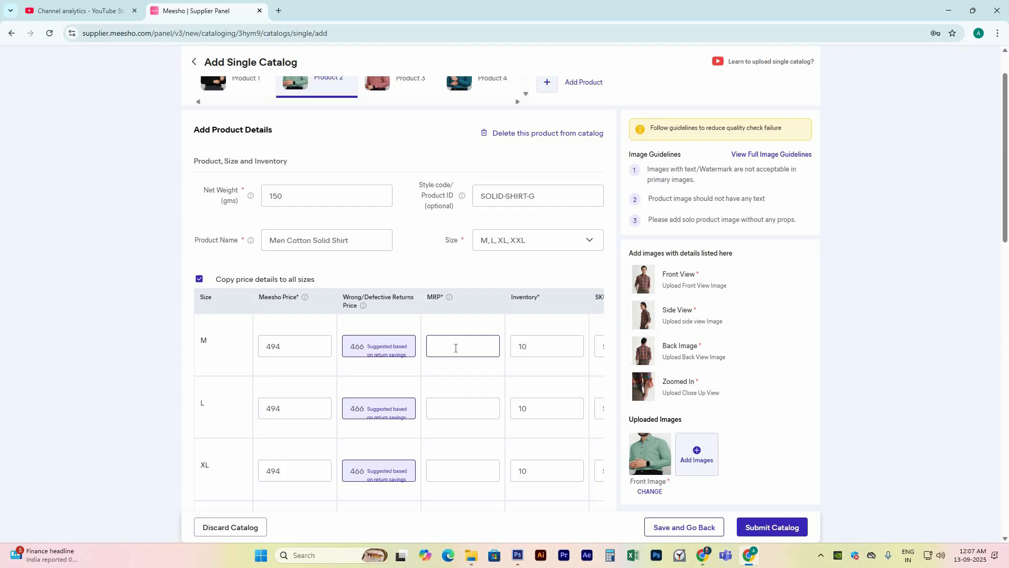
pyautogui.write('1199')
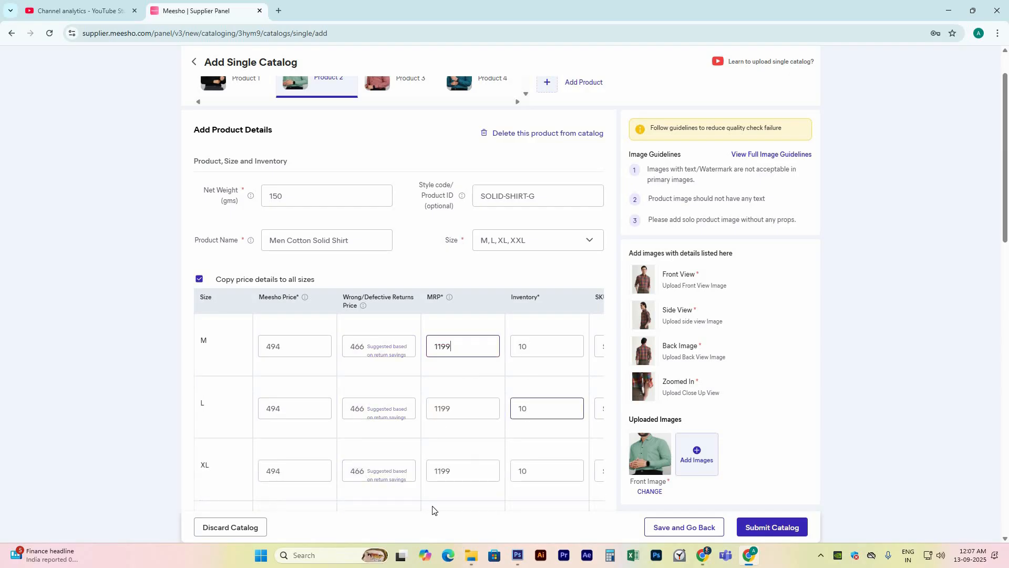
# Step: Set Product 2's shoulder size to 11 inches for size M and 11.5 inches for size L
pyautogui.scroll(-2, 410, 489)
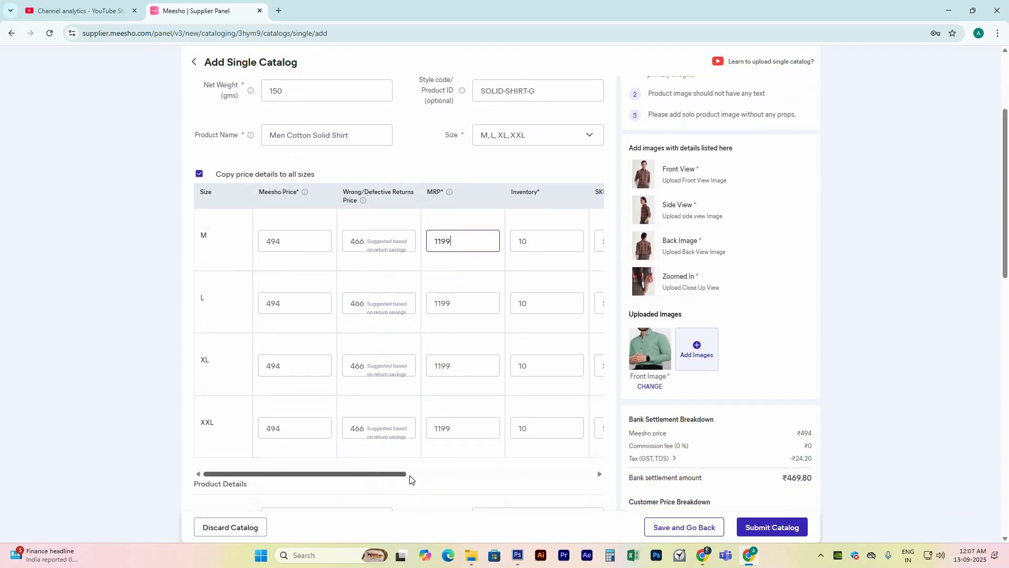
pyautogui.moveTo(410, 479); pyautogui.dragTo(586, 481)
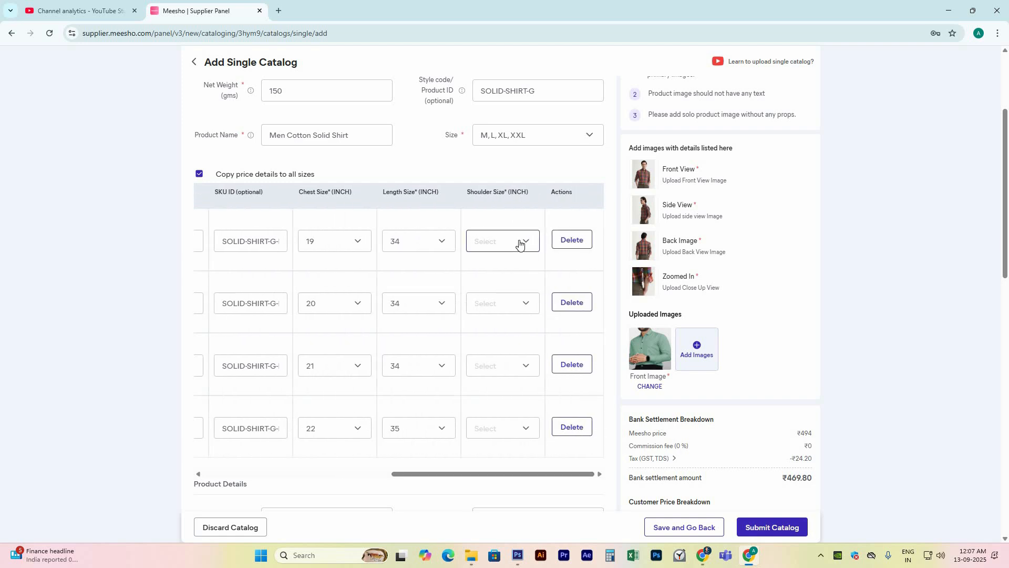
pyautogui.scroll(3, 424, 388)
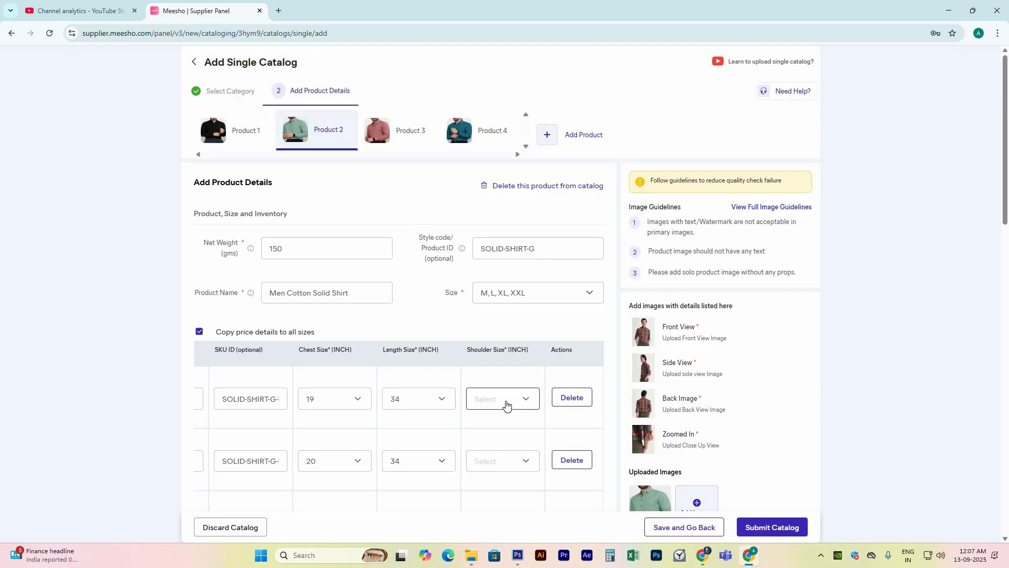
pyautogui.click(506, 400)
pyautogui.click(499, 479)
pyautogui.scroll(-1, 502, 415)
pyautogui.click(507, 473)
pyautogui.scroll(-1, 501, 468)
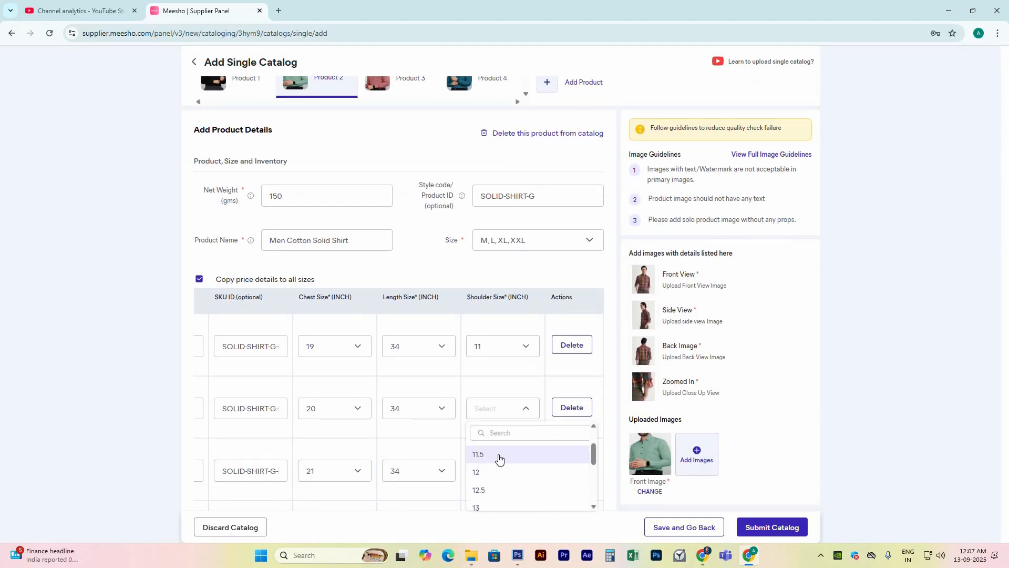
pyautogui.click(499, 454)
# Step: Set Product 2's shoulder size to 12 inches for size XL and 12.5 inches for size XXL
pyautogui.scroll(-1, 499, 446)
pyautogui.click(502, 418)
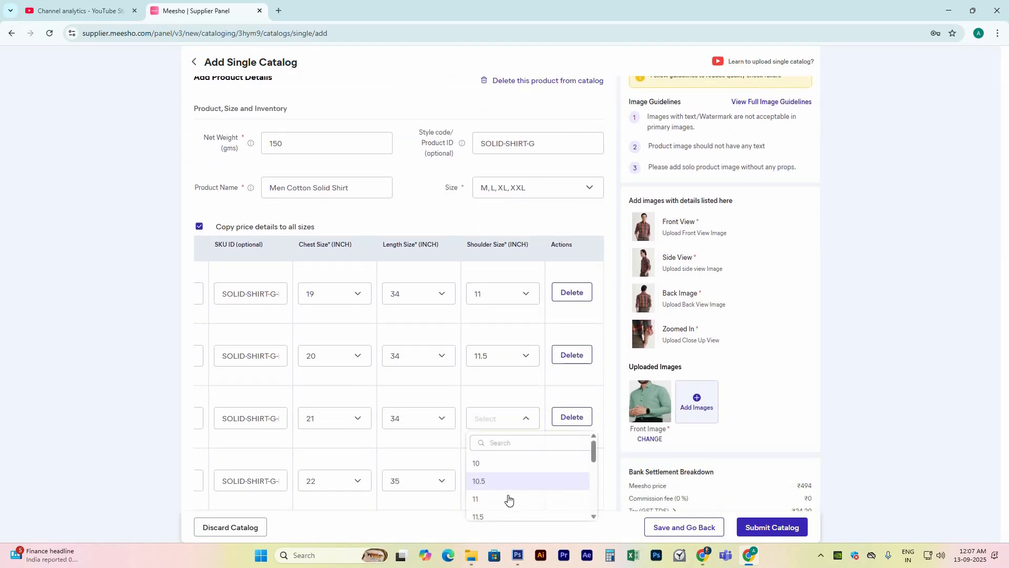
pyautogui.click(494, 482)
pyautogui.scroll(-1, 508, 436)
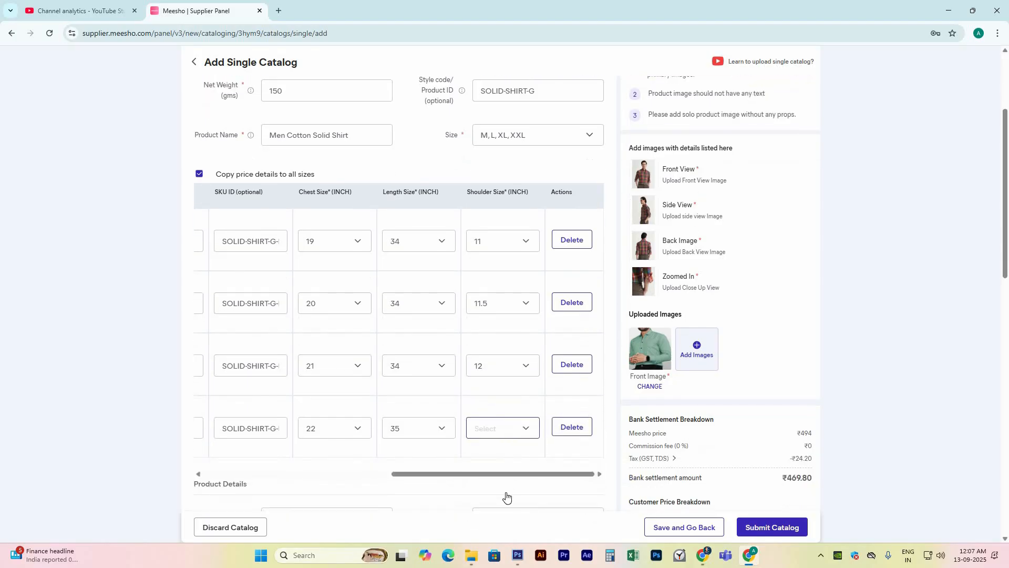
pyautogui.click(503, 428)
pyautogui.scroll(-3, 506, 504)
pyautogui.click(508, 507)
pyautogui.moveTo(507, 475); pyautogui.dragTo(466, 475)
# Step: Set Product 2's color to Green in the product details
pyautogui.scroll(-2, 345, 415)
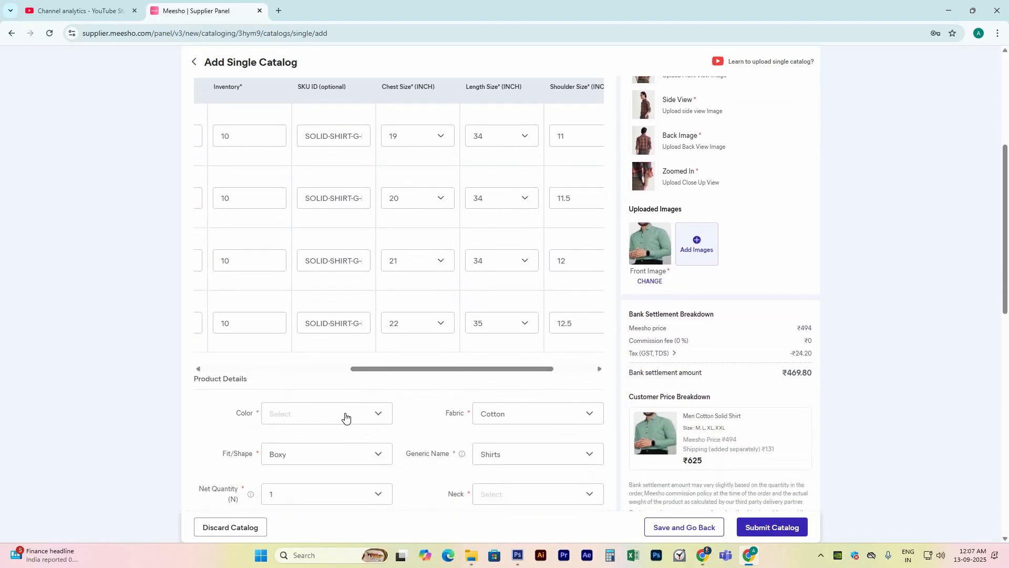
pyautogui.click(345, 415)
pyautogui.scroll(-4, 314, 481)
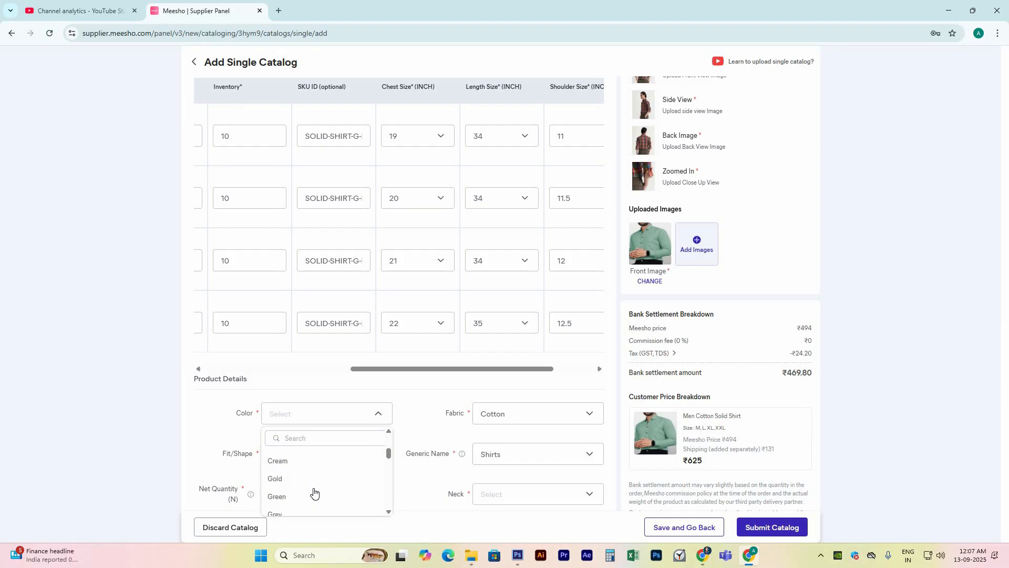
pyautogui.scroll(-2, 314, 481)
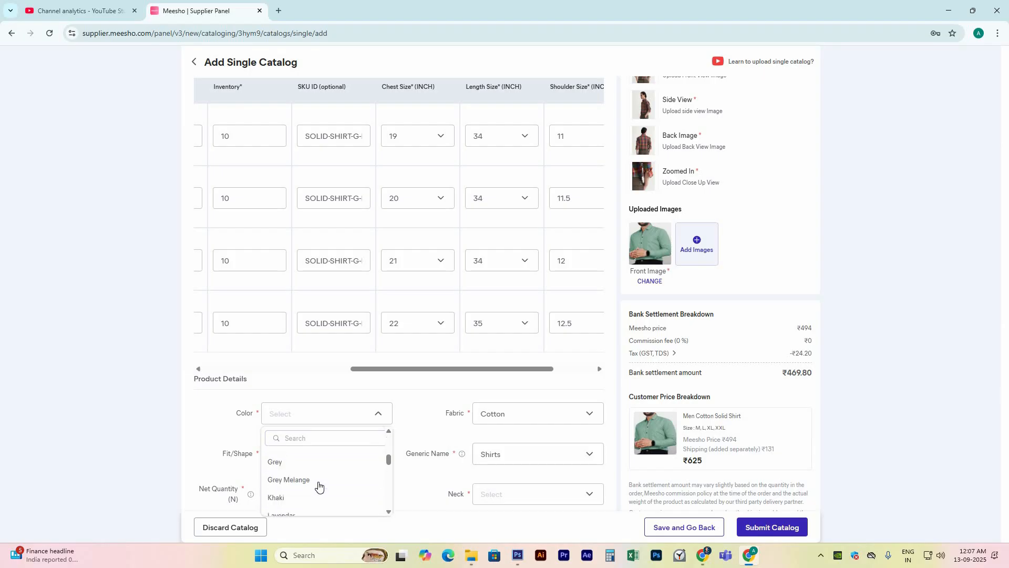
pyautogui.scroll(1, 306, 496)
pyautogui.click(316, 475)
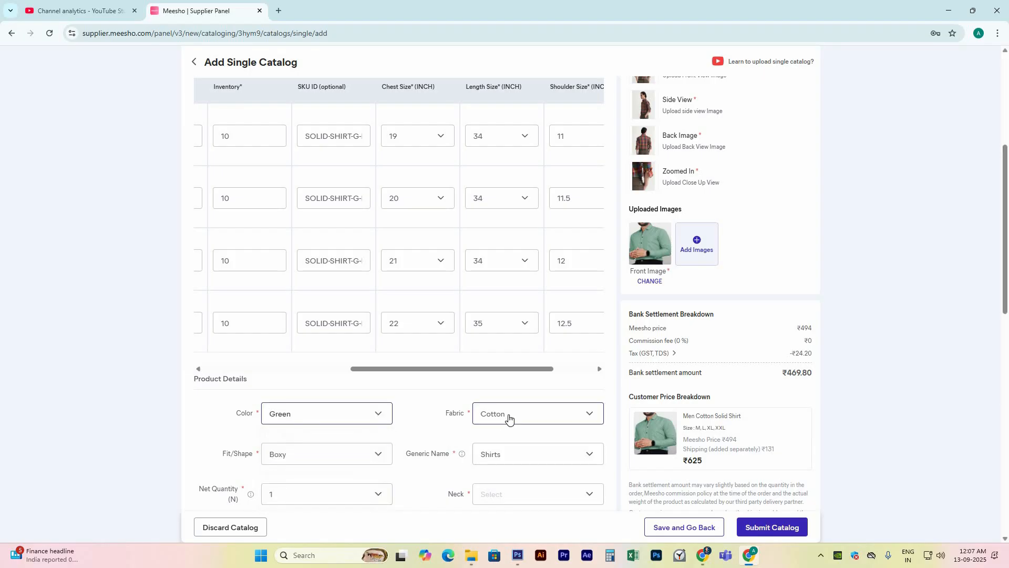
# Step: Set Product 2's neck to Slim Collar and its sleeve length to Long Sleeves, keeping the occasion Casual
pyautogui.scroll(-1, 543, 453)
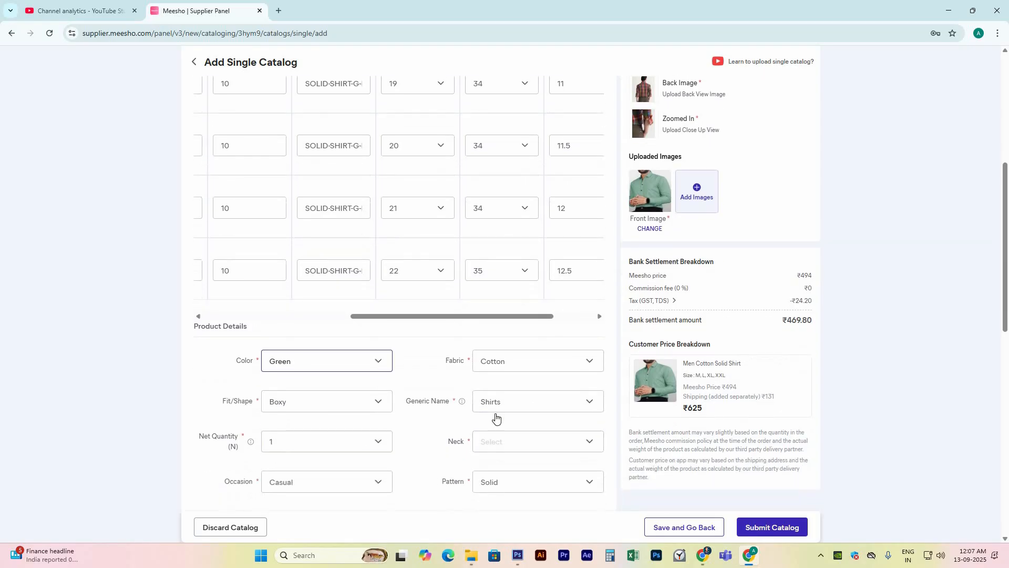
pyautogui.scroll(-1, 510, 404)
pyautogui.click(525, 393)
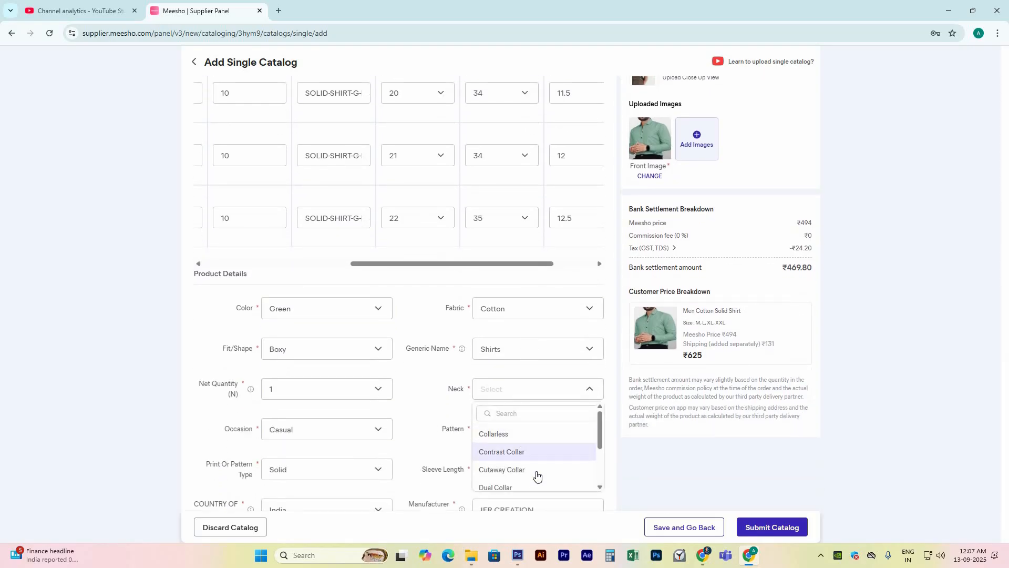
pyautogui.scroll(-3, 537, 475)
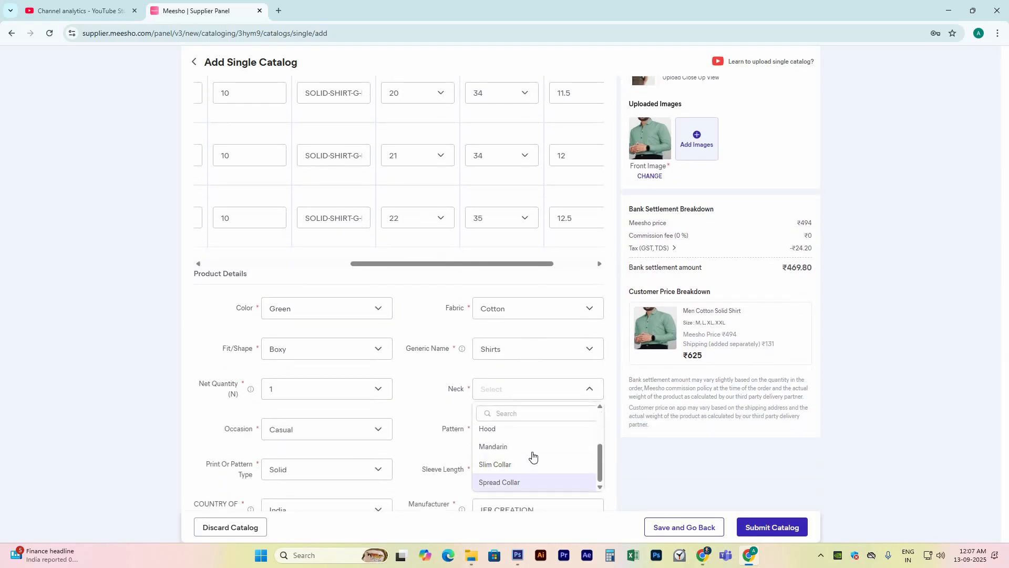
pyautogui.click(473, 466)
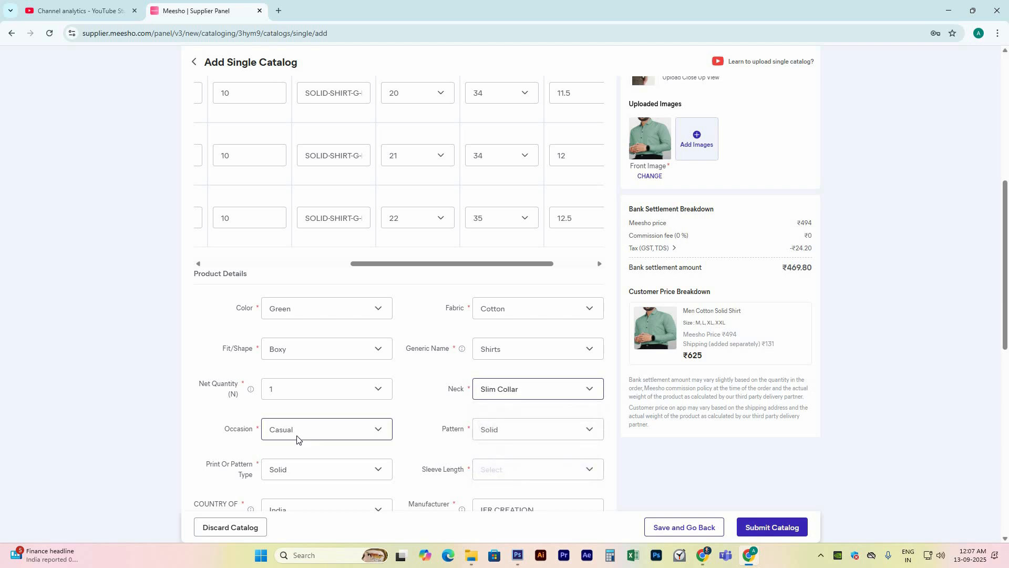
pyautogui.click(297, 439)
pyautogui.click(539, 455)
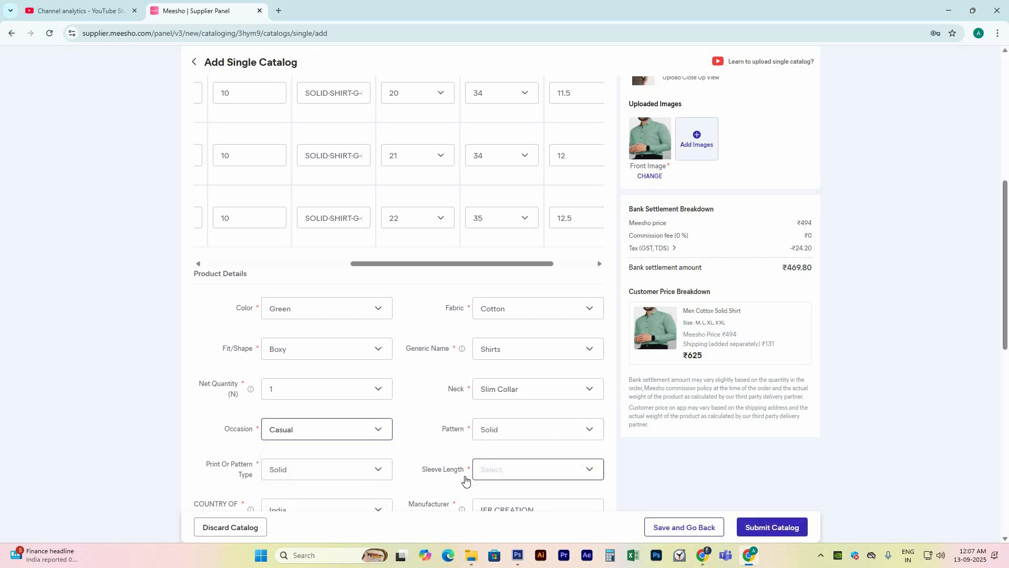
pyautogui.scroll(-1, 558, 452)
pyautogui.click(534, 418)
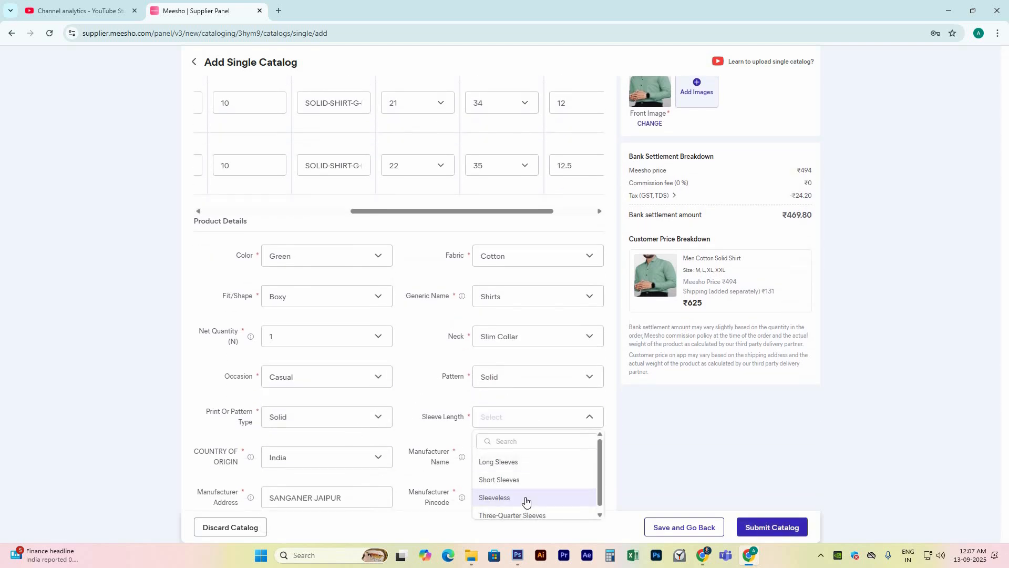
pyautogui.click(502, 458)
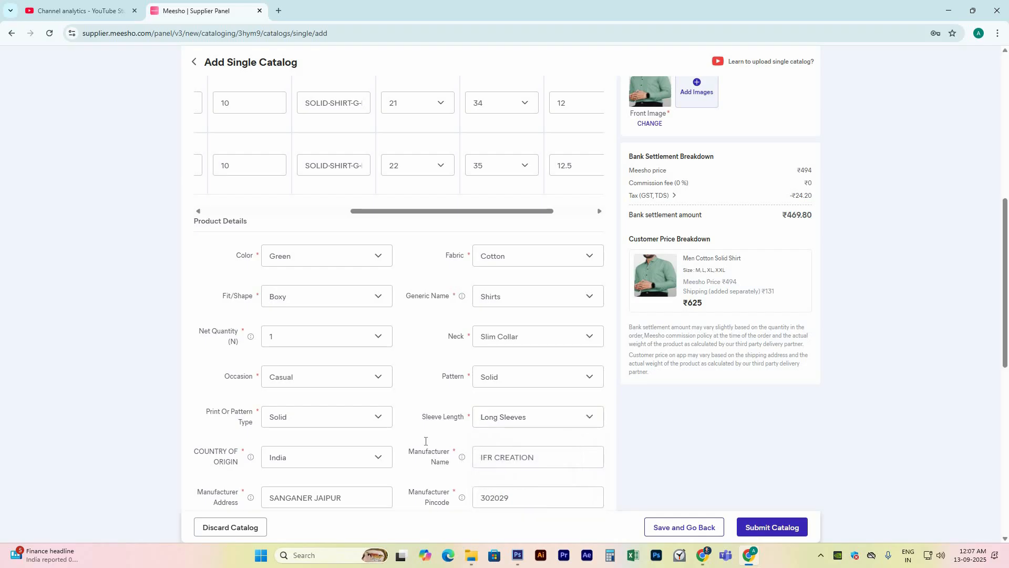
# Step: Fill in Product 2's packer pincode with the same pincode as the manufacturer
pyautogui.scroll(-3, 428, 445)
pyautogui.scroll(-6, 408, 445)
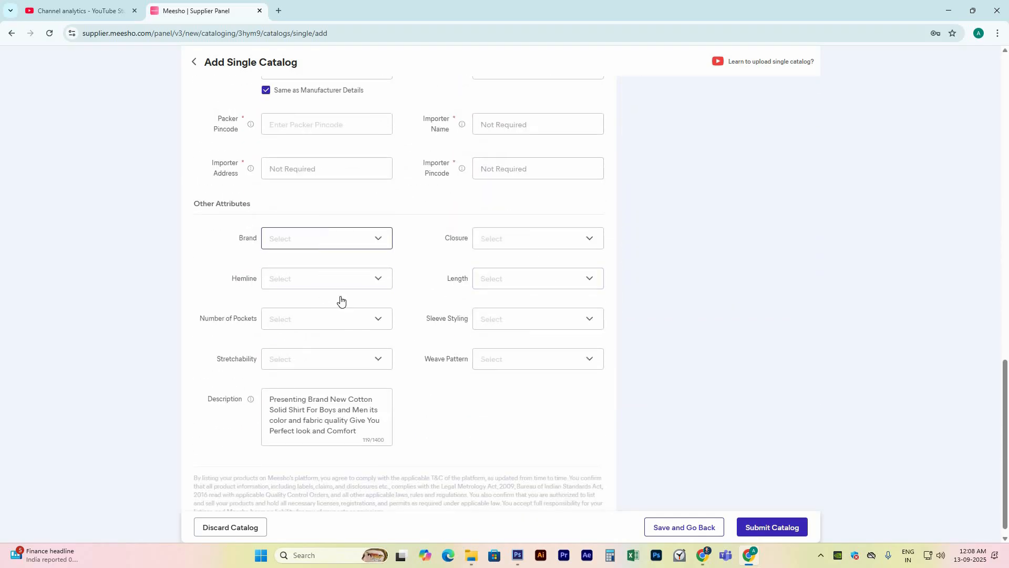
pyautogui.scroll(1, 337, 263)
pyautogui.click(307, 173)
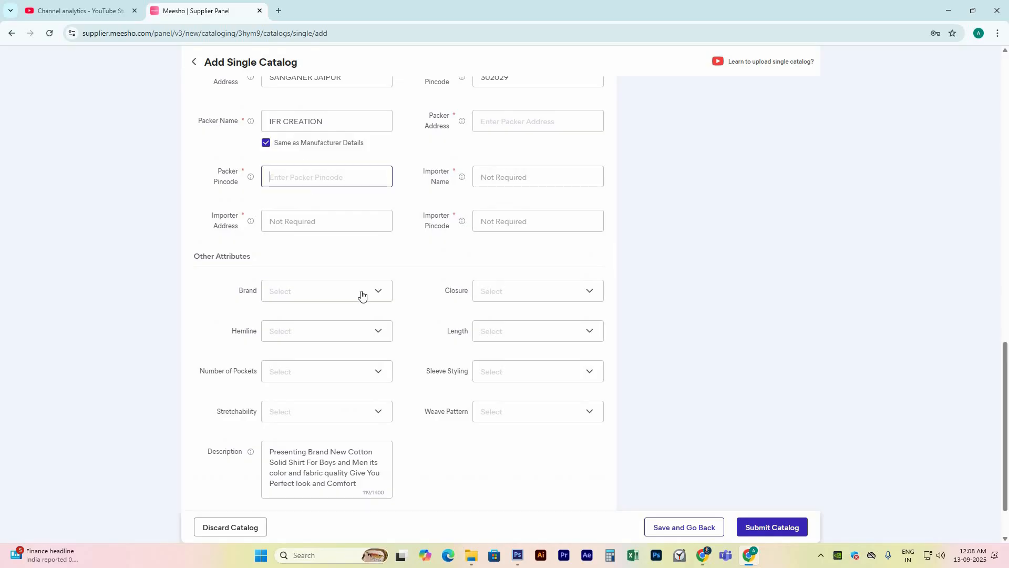
pyautogui.scroll(1, 361, 294)
pyautogui.scroll(1, 362, 294)
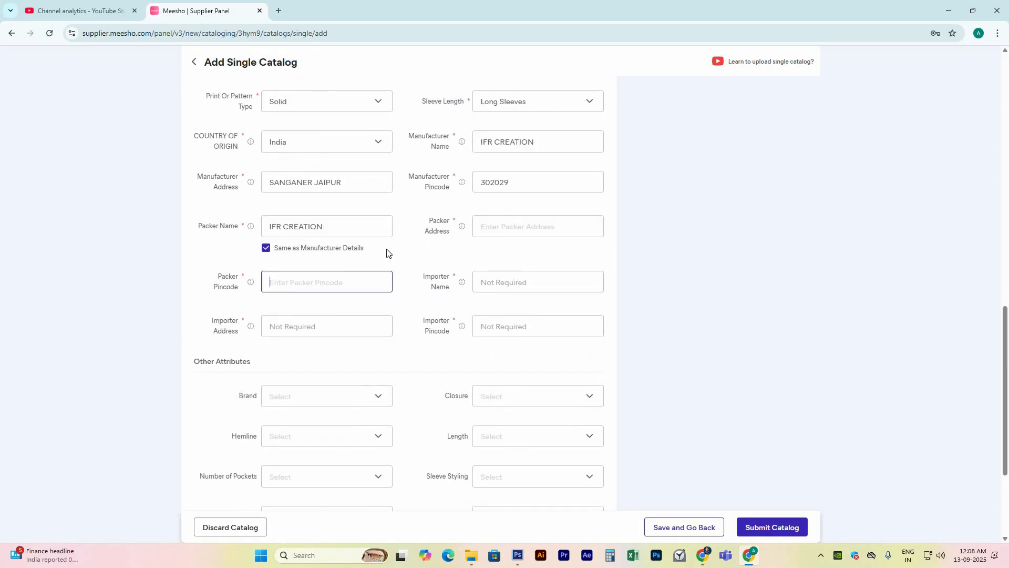
pyautogui.write('302029')
pyautogui.click(391, 250)
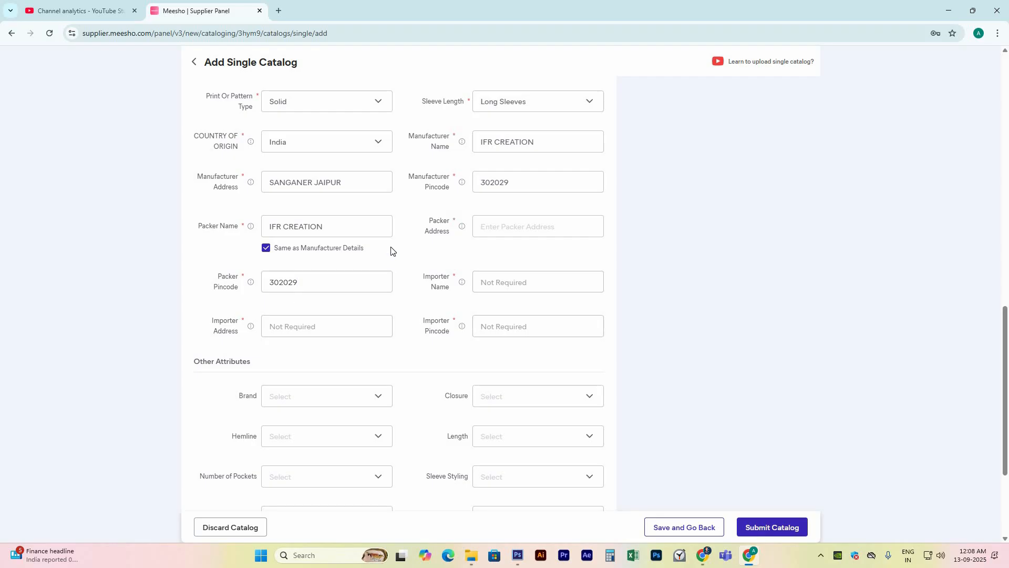
# Step: Set Product 2's hemline to Asymmetric and its closure to Asymmetrical in the other attributes
pyautogui.scroll(-2, 317, 345)
pyautogui.click(299, 291)
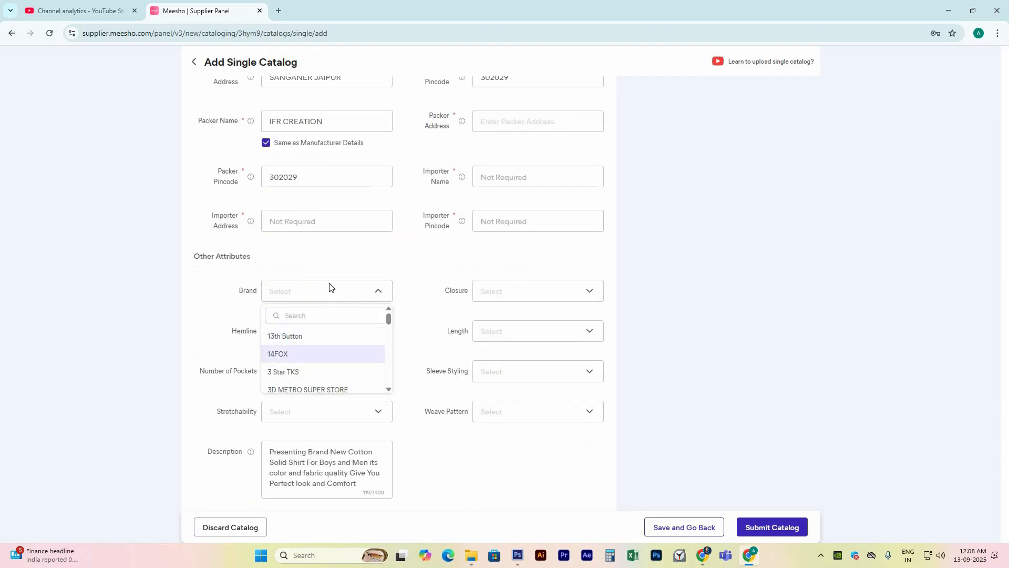
pyautogui.click(507, 299)
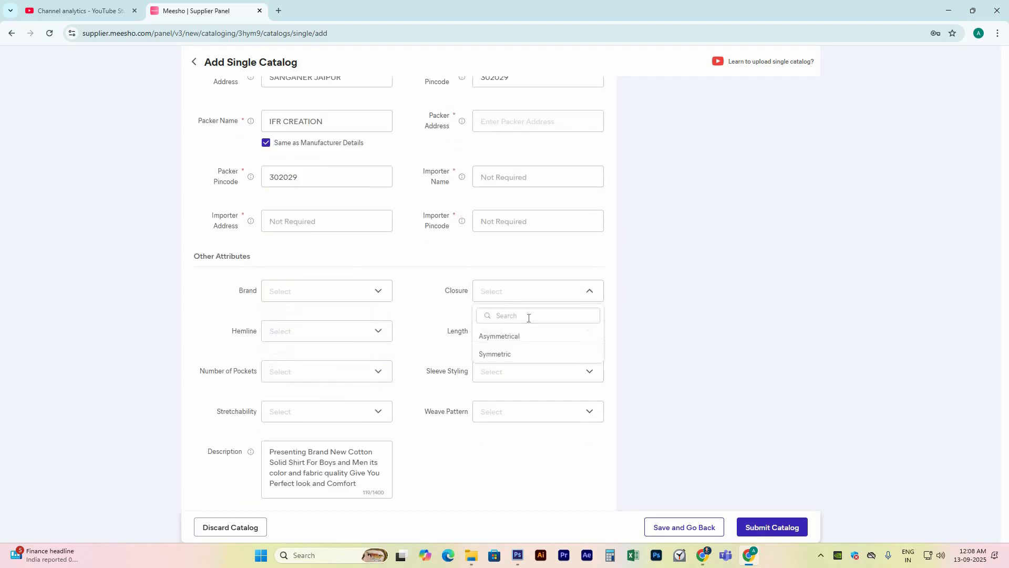
pyautogui.click(519, 353)
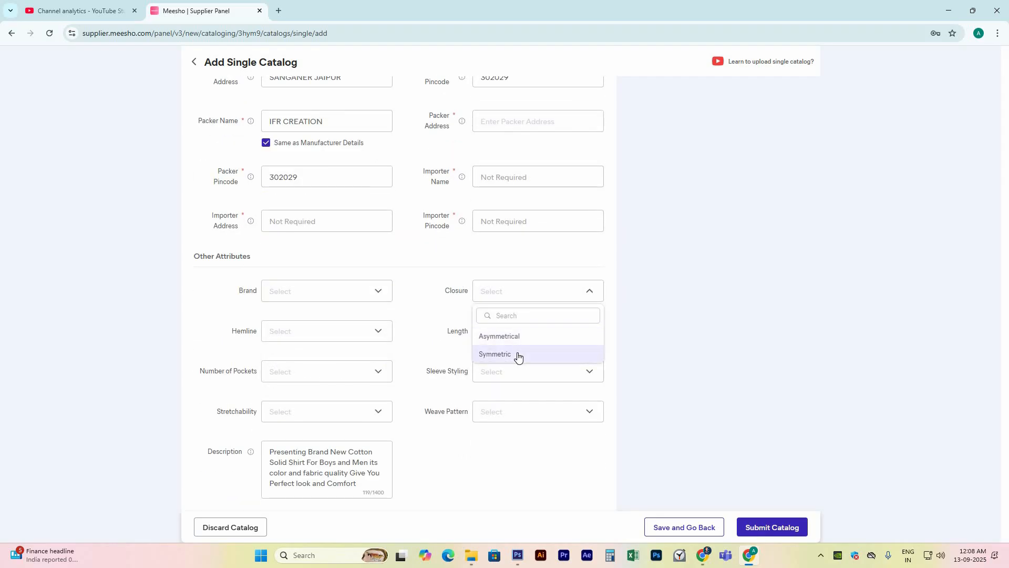
pyautogui.click(321, 337)
pyautogui.click(326, 374)
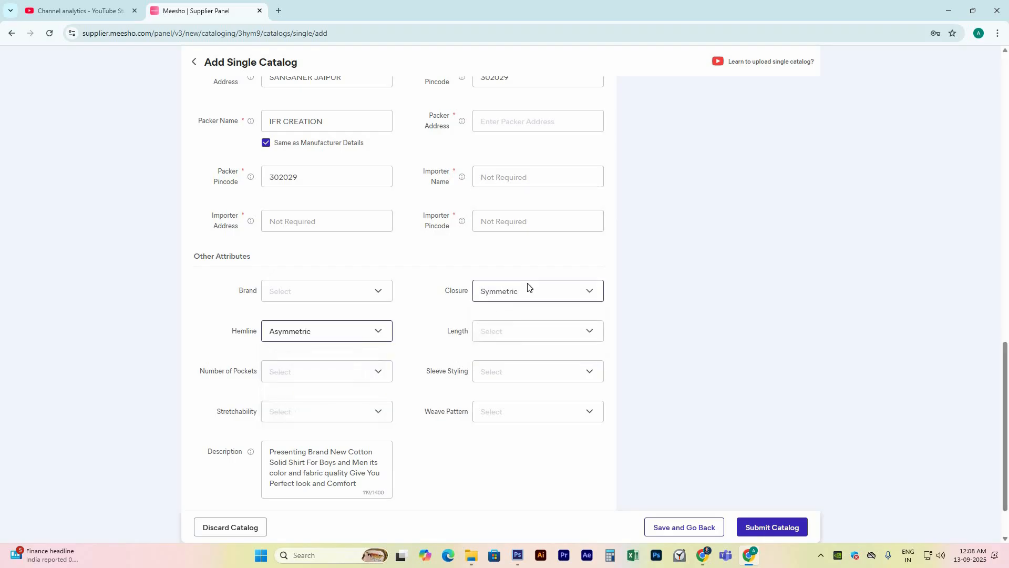
pyautogui.click(527, 290)
pyautogui.click(508, 339)
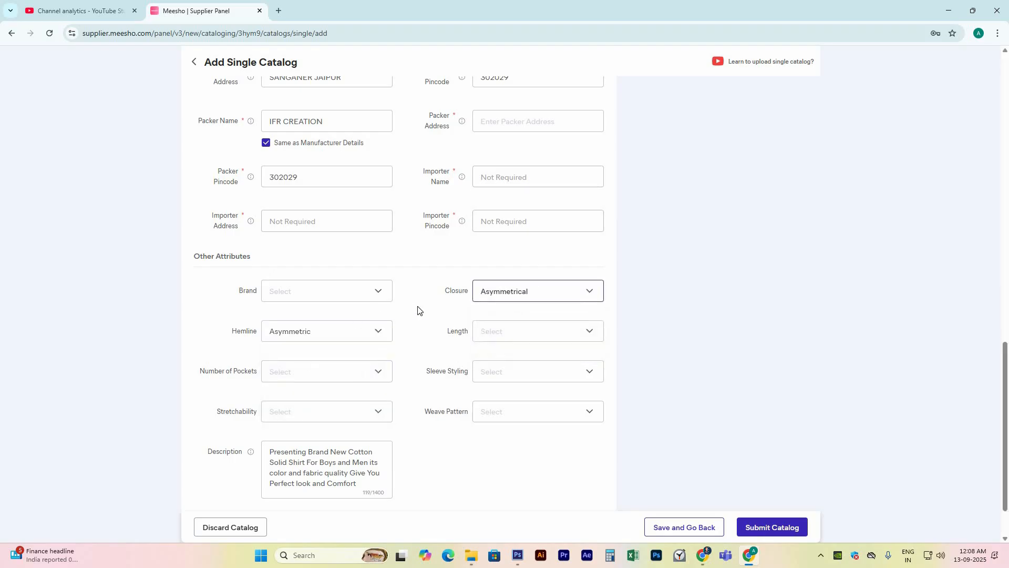
# Step: Set Product 2's length to Longline and its number of pockets to 1
pyautogui.click(504, 331)
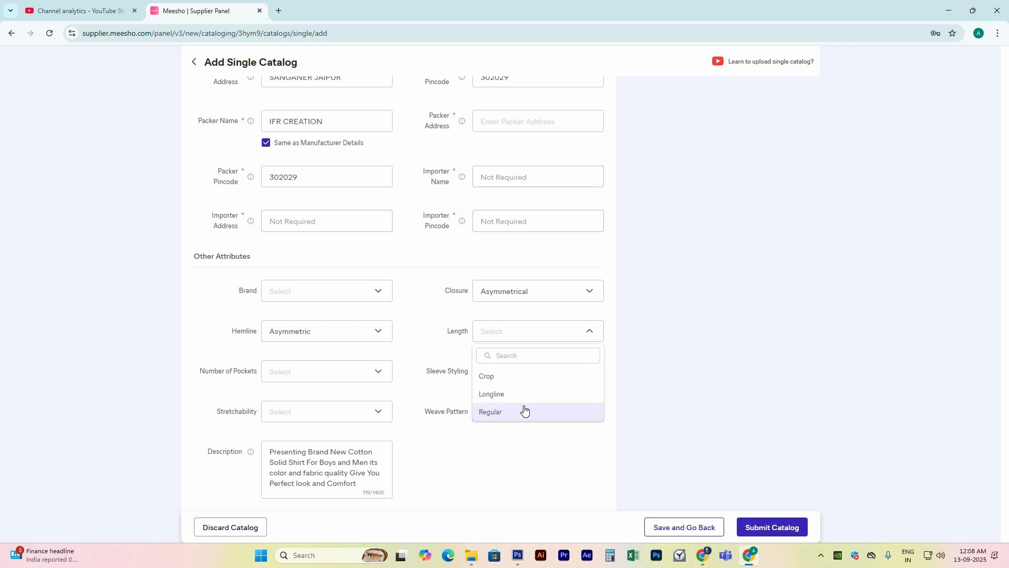
pyautogui.click(490, 394)
pyautogui.click(314, 374)
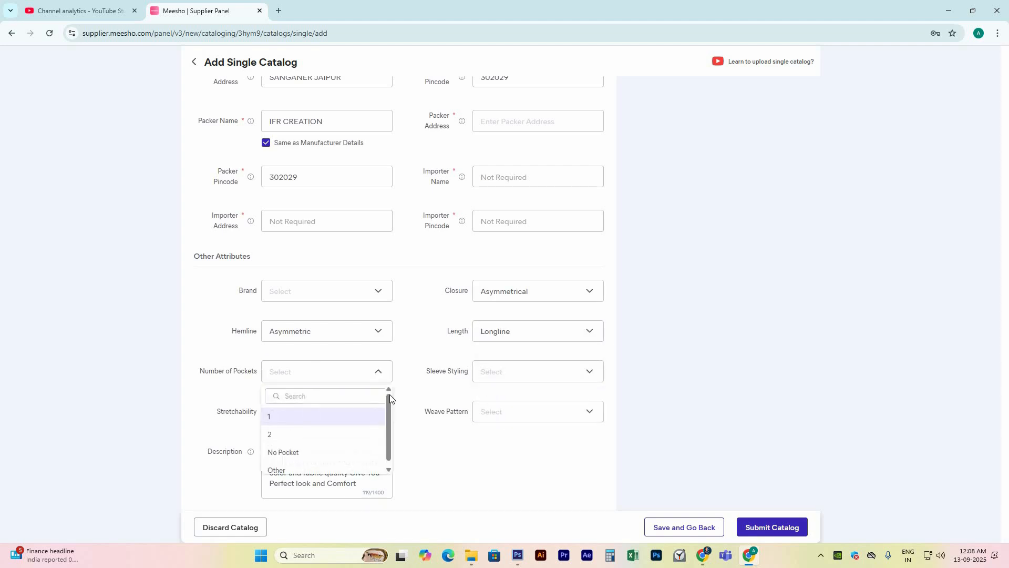
pyautogui.click(295, 415)
# Step: Set Product 2's sleeve styling to Cuffed
pyautogui.click(516, 375)
pyautogui.scroll(-1, 518, 453)
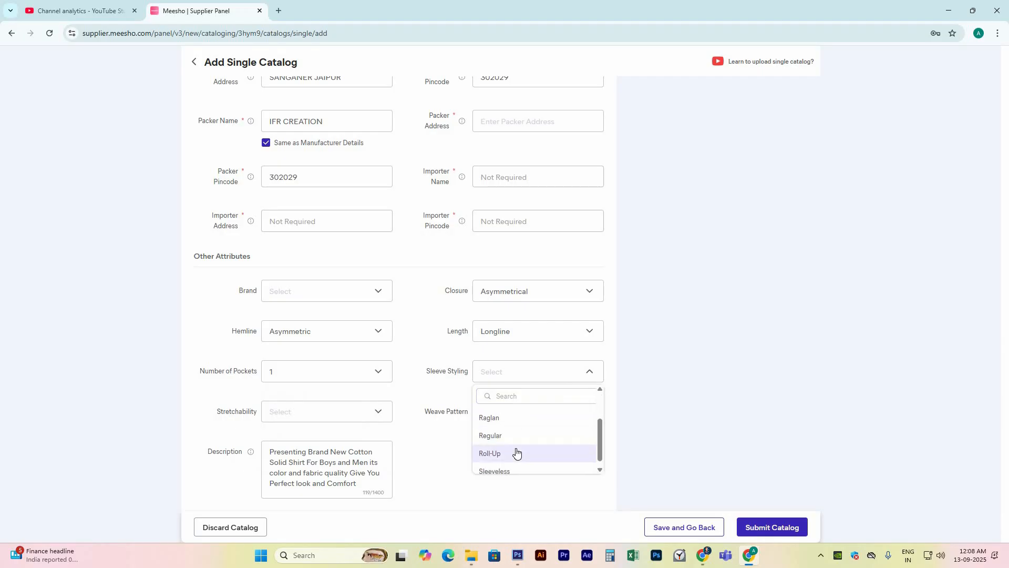
pyautogui.scroll(1, 513, 424)
pyautogui.scroll(-1, 326, 400)
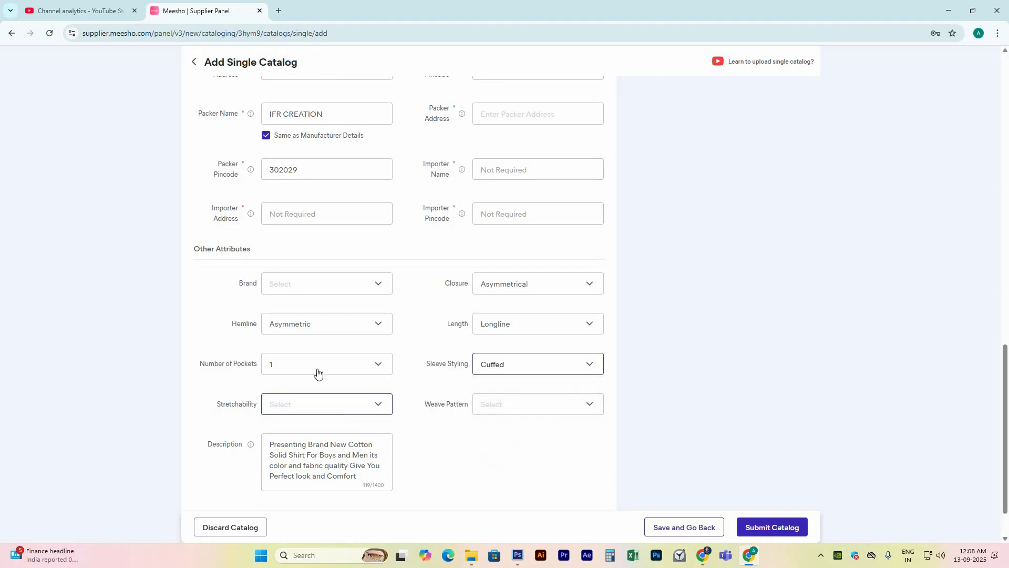
# Step: Set Product 2's stretchability to No and choose a weave pattern for it
pyautogui.click(316, 358)
pyautogui.click(287, 412)
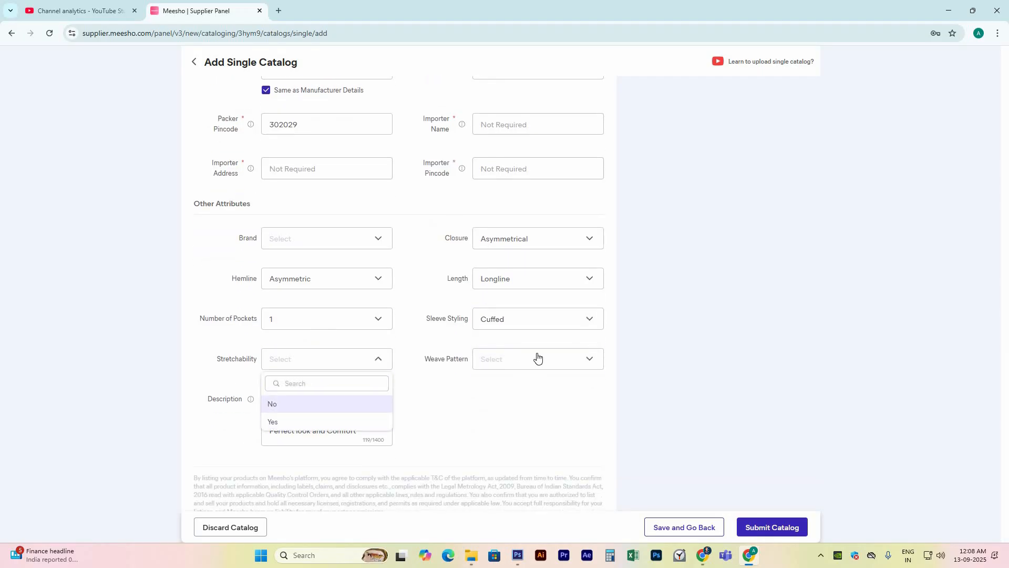
pyautogui.click(536, 358)
pyautogui.scroll(-3, 537, 431)
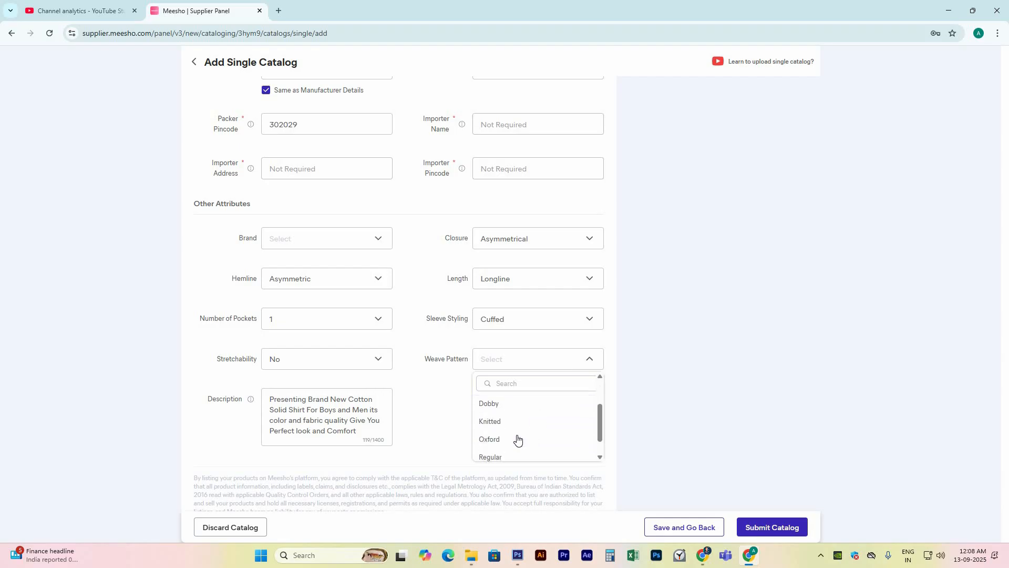
pyautogui.click(496, 433)
# Step: Give Product 3 the style code SOLID-SHIRT-P and size-specific SKU IDs based on it, such as SOLID-SHIRT-P-L
pyautogui.scroll(15, 459, 436)
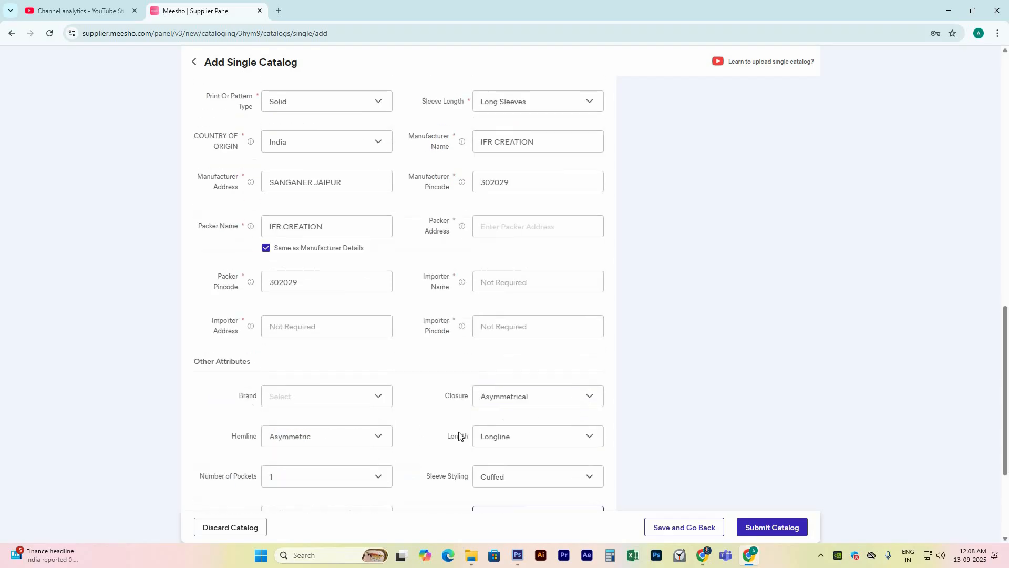
pyautogui.scroll(1, 472, 361)
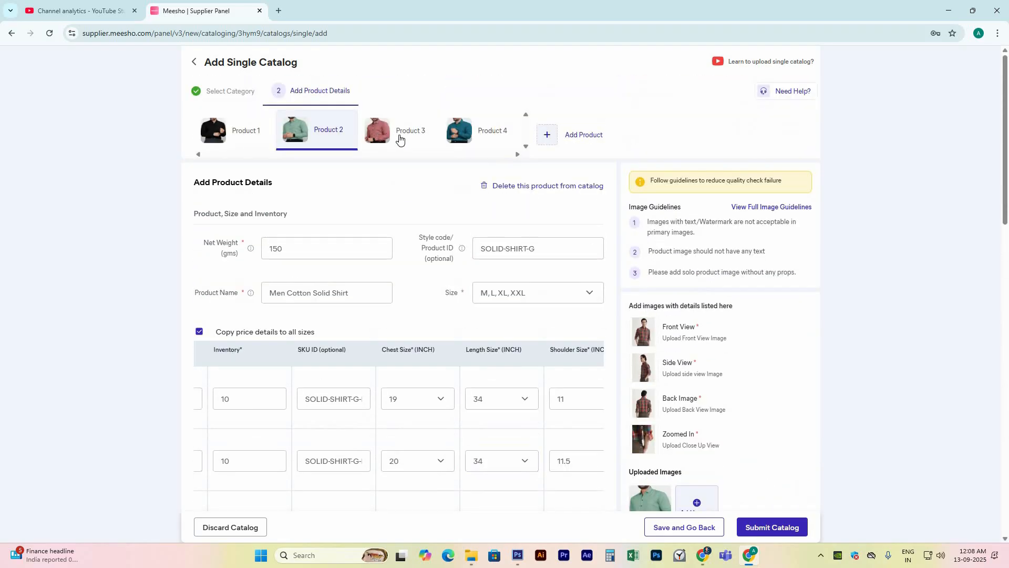
pyautogui.click(400, 132)
pyautogui.tripleClick(527, 248)
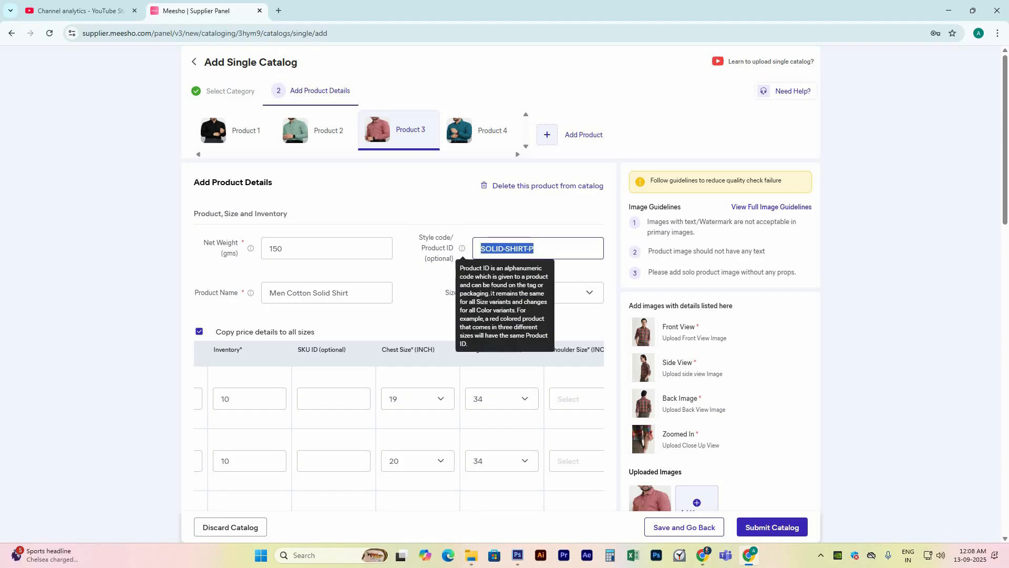
pyautogui.click(336, 399)
pyautogui.click(323, 462)
pyautogui.write('SOLID-SHIRT-P-L')
# Step: Fill in Product 3's shoulder sizes for all four sizes, from 11 inches for M up to 12.5 inches for XXL
pyautogui.scroll(-2, 324, 462)
pyautogui.scroll(-2, 368, 368)
pyautogui.hscroll(2, 400, 368)
pyautogui.click(502, 188)
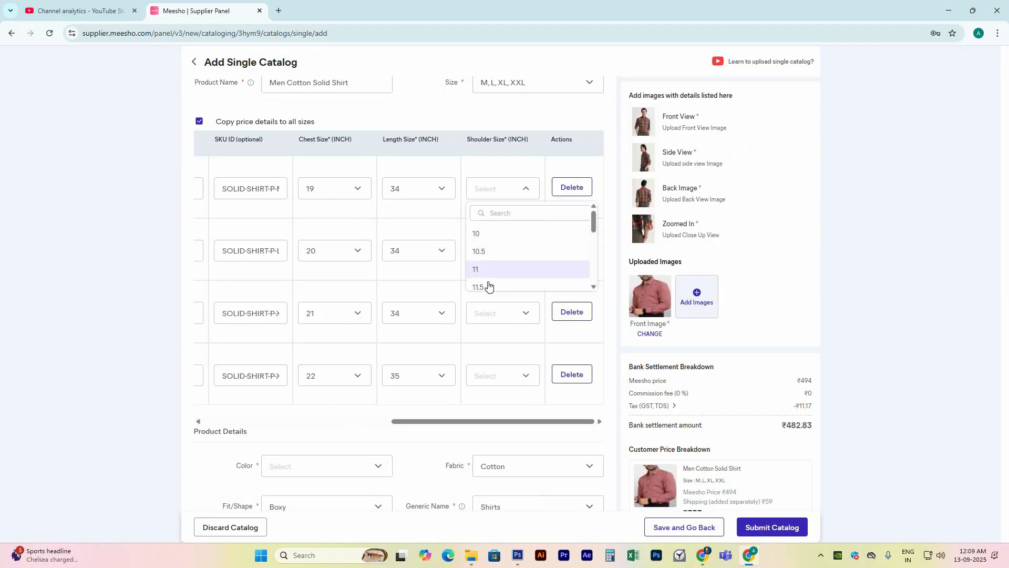
pyautogui.click(487, 268)
pyautogui.click(502, 376)
pyautogui.click(502, 463)
# Step: Set Product 3's color to Peach and its neck to Slim Collar, and choose its sleeve length
pyautogui.scroll(-5, 399, 368)
pyautogui.click(326, 412)
pyautogui.click(327, 484)
pyautogui.scroll(-3, 400, 368)
pyautogui.click(537, 336)
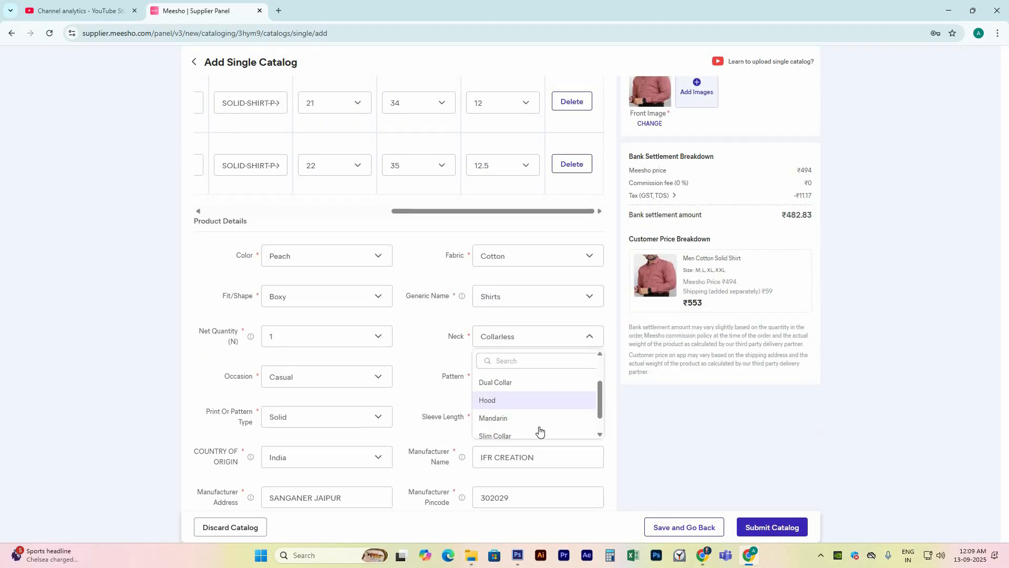
pyautogui.click(536, 428)
pyautogui.click(536, 312)
pyautogui.click(512, 358)
# Step: Set Product 3's closure to Asymmetrical, hemline to Asymmetric, length to Longline, number of pockets to 1 and sleeve styling to Cuffed
pyautogui.scroll(-5, 399, 368)
pyautogui.click(500, 387)
pyautogui.click(326, 383)
pyautogui.click(536, 383)
pyautogui.click(326, 424)
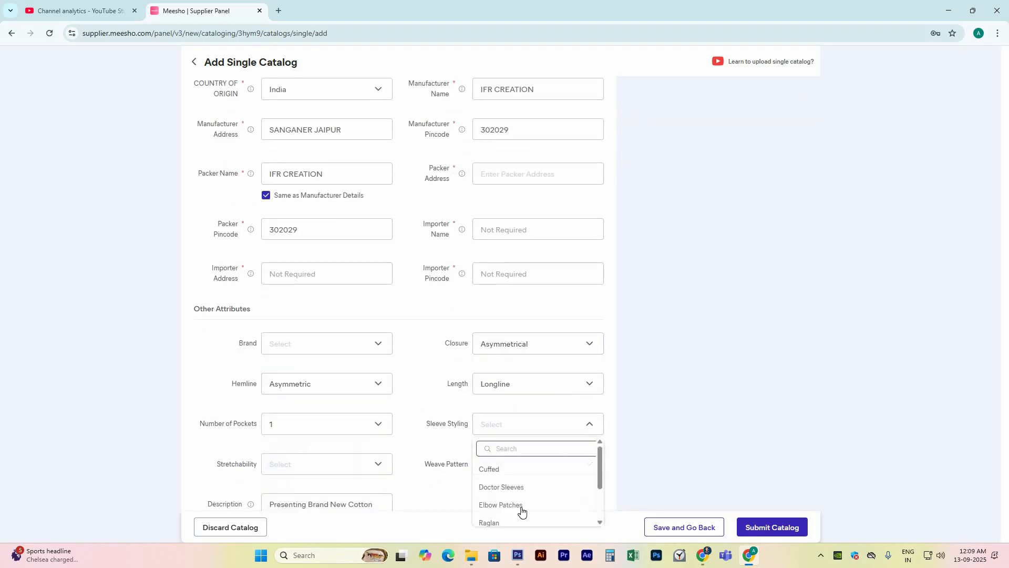
pyautogui.click(494, 466)
pyautogui.click(537, 464)
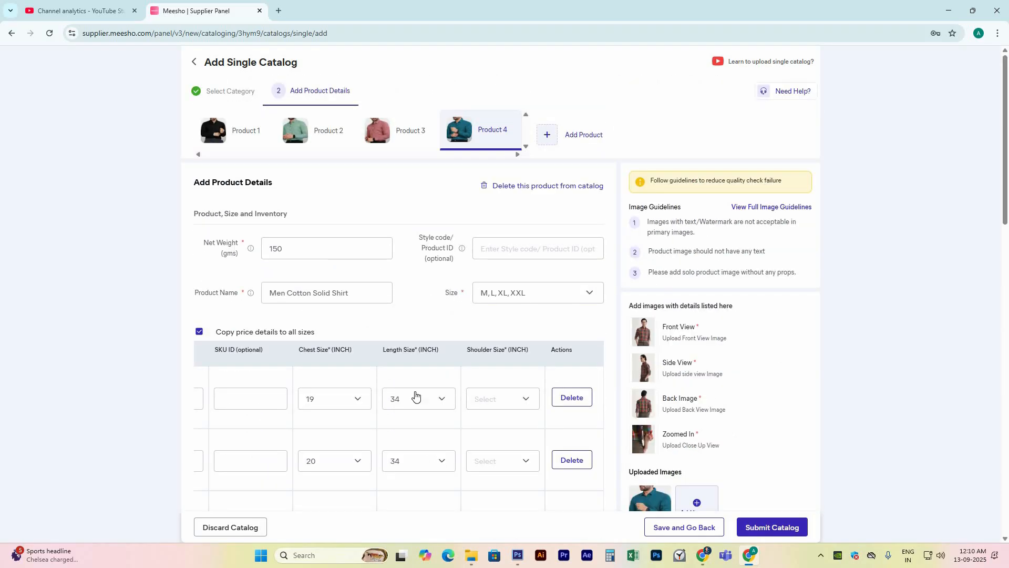
# Step: Set Product 4's style code to SOLID-SHIRT-PB and copy that code into the SKU ID of every size
pyautogui.click(552, 250)
pyautogui.write('SOLID-SHIRT-PG')
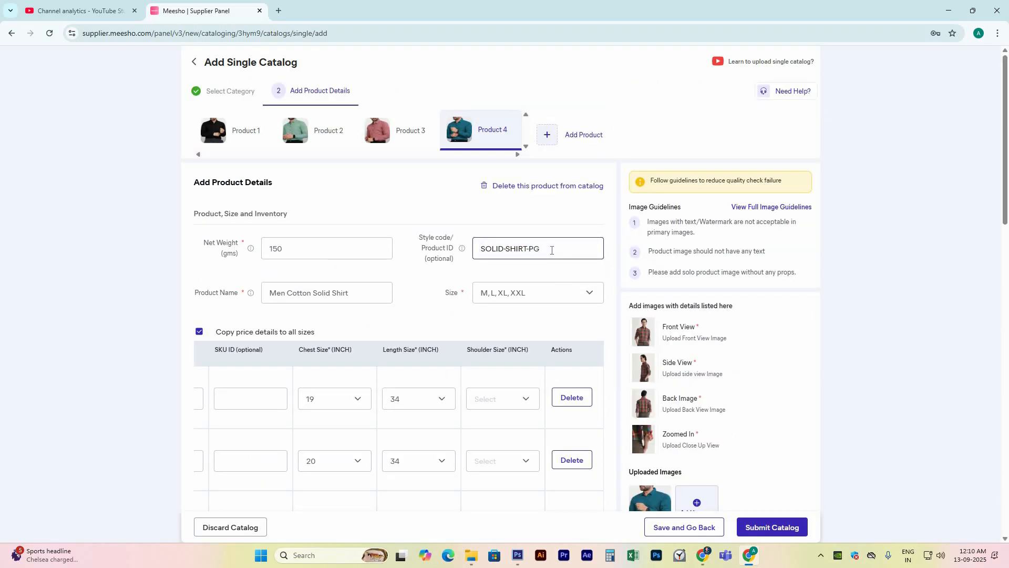
pyautogui.press('BackSpace')
pyautogui.write('B')
pyautogui.hotkey('ctrl', 'a')
pyautogui.hotkey('ctrl', 'c')
pyautogui.click(251, 346)
pyautogui.hotkey('ctrl', 'v')
pyautogui.click(254, 408)
pyautogui.hotkey('ctrl', 'v')
# Step: Choose Product 4's shoulder size, and set its Meesho price to 495 and MRP to 1199
pyautogui.click(500, 241)
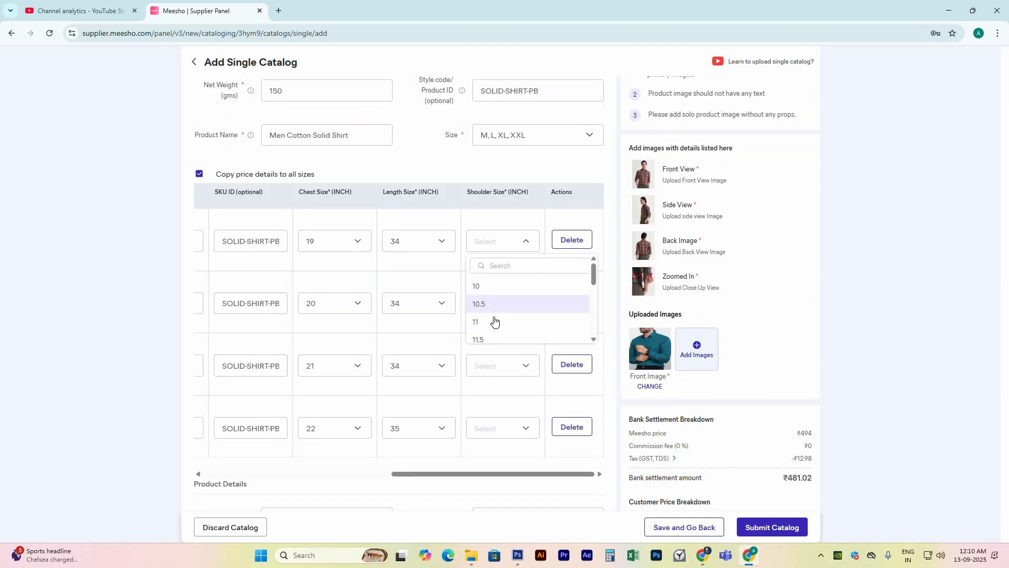
pyautogui.scroll(-1, 494, 321)
pyautogui.moveTo(491, 421); pyautogui.dragTo(211, 421)
pyautogui.click(294, 189)
pyautogui.press('BackSpace')
pyautogui.write('5')
pyautogui.click(441, 188)
pyautogui.write('1')
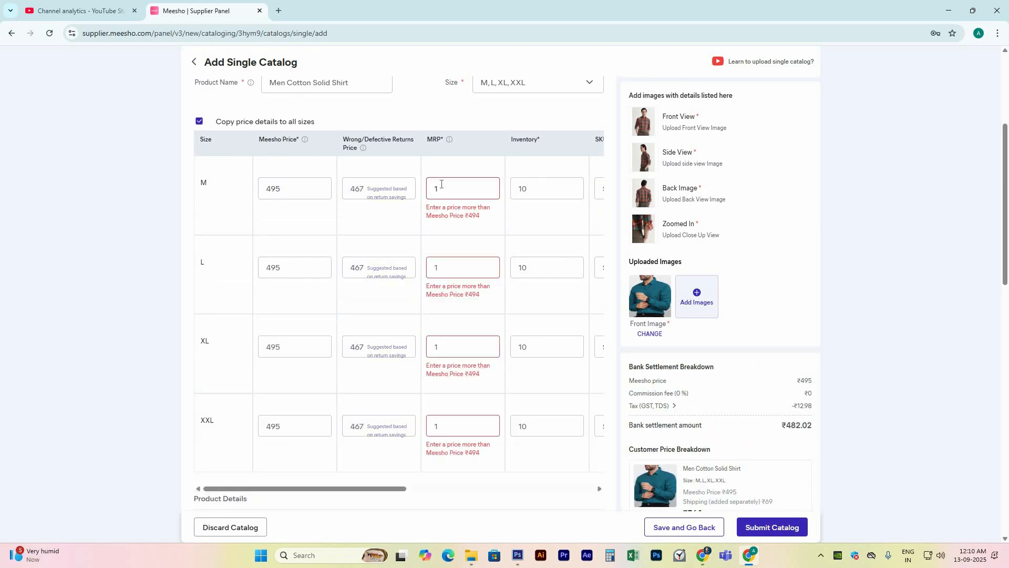
# Step: Set Product 4's color to Blue, neck to Slim Collar and sleeve length to Long Sleeves, and enter the packer pincode
pyautogui.click(333, 365)
pyautogui.click(541, 405)
pyautogui.click(491, 378)
pyautogui.click(301, 391)
pyautogui.write('3020')
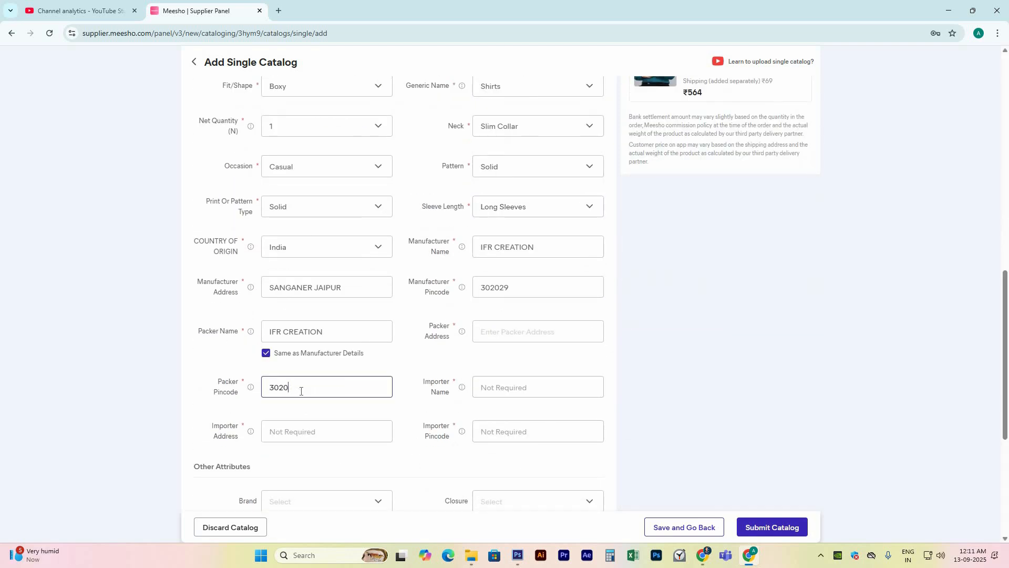
pyautogui.write('29')
# Step: Complete the selections in Product 4's other attributes, including its closure
pyautogui.scroll(-5, 368, 394)
pyautogui.click(537, 395)
pyautogui.click(500, 440)
pyautogui.click(318, 474)
pyautogui.click(505, 500)
# Step: Examine Product 4's bank settlement breakdown and expand the tax entry into its GST and TDS parts
pyautogui.scroll(15, 392, 491)
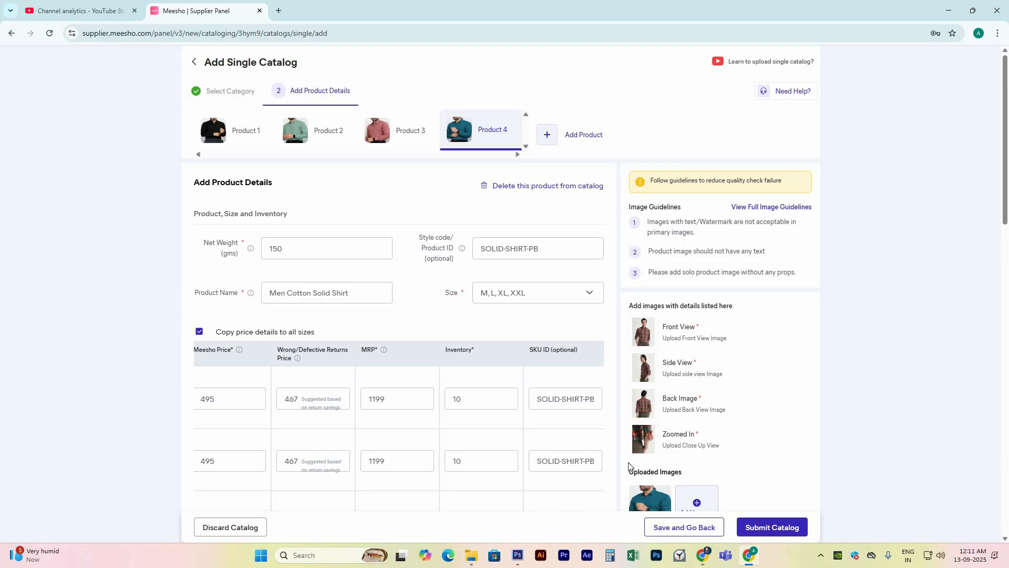
pyautogui.scroll(-2, 631, 460)
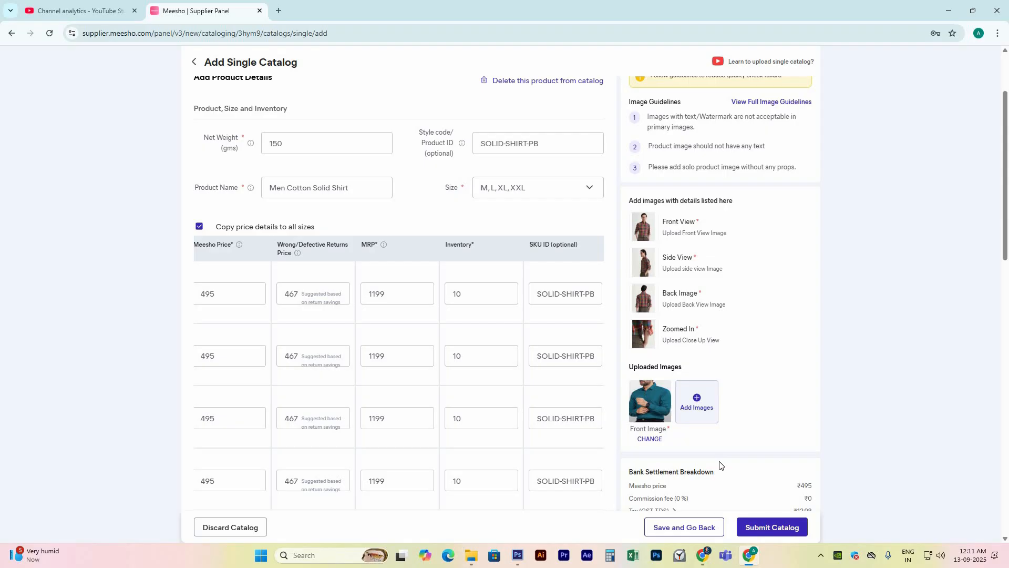
pyautogui.scroll(-1, 721, 467)
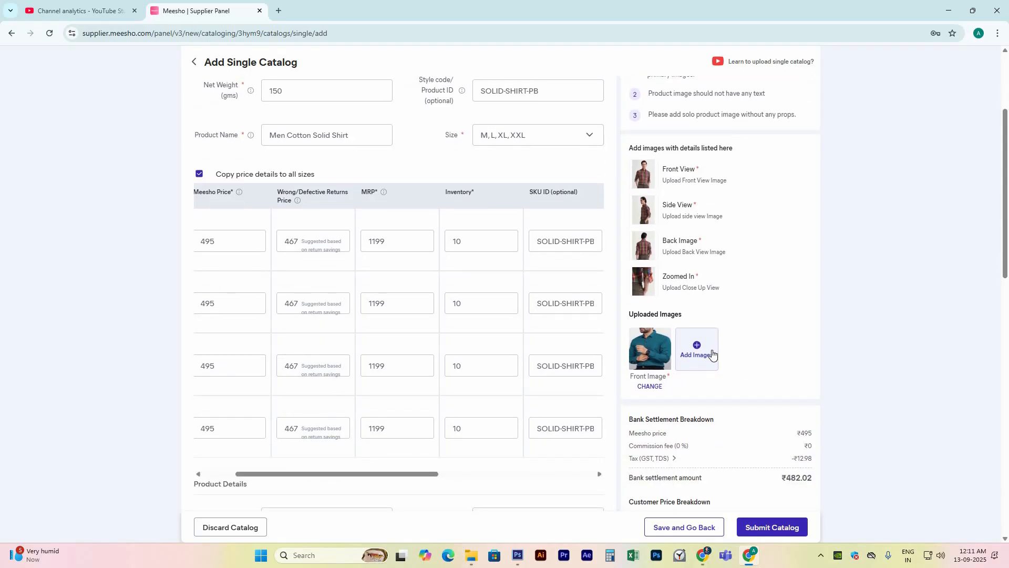
pyautogui.scroll(-1, 694, 425)
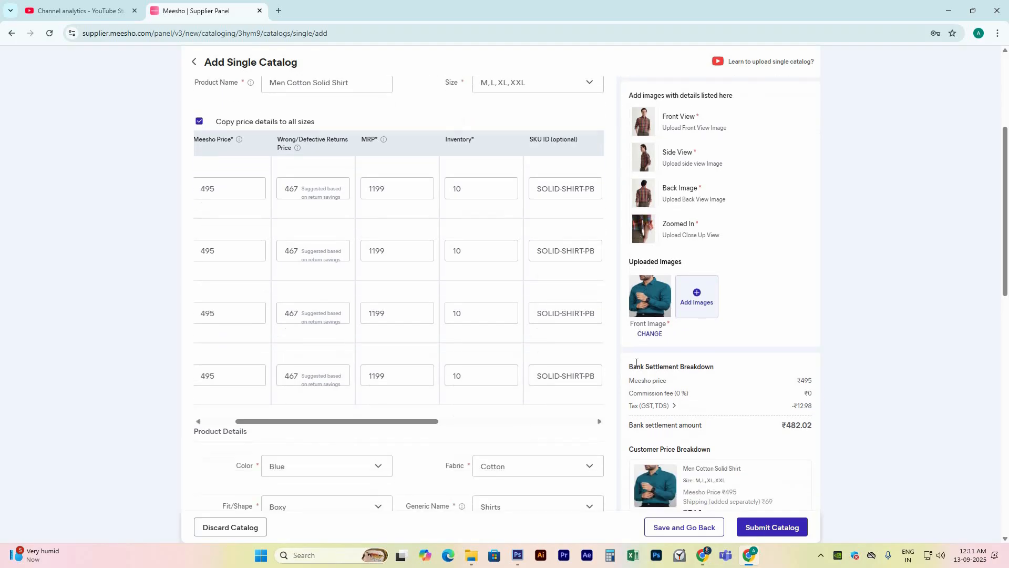
pyautogui.tripleClick(709, 367)
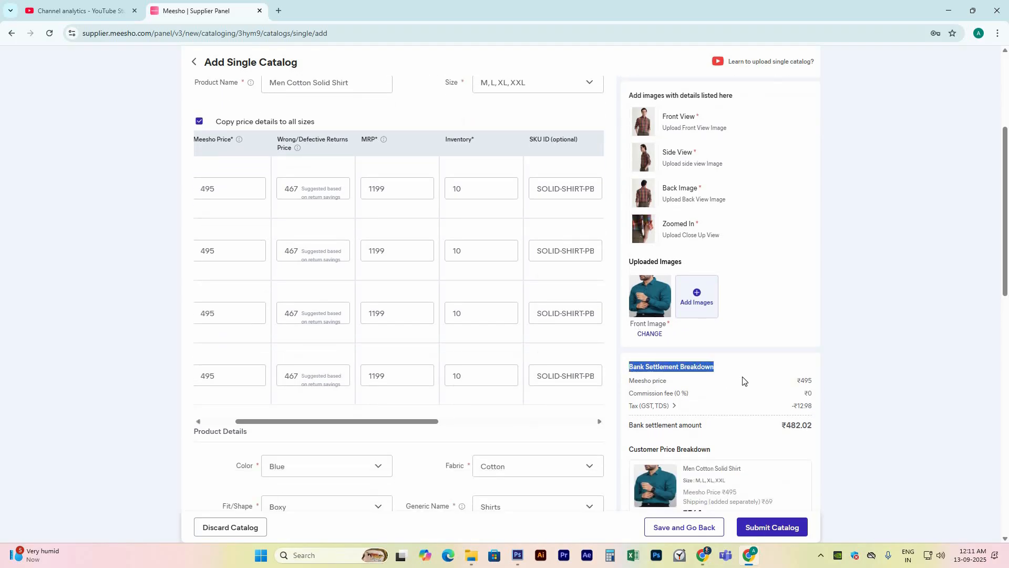
pyautogui.scroll(-1, 743, 380)
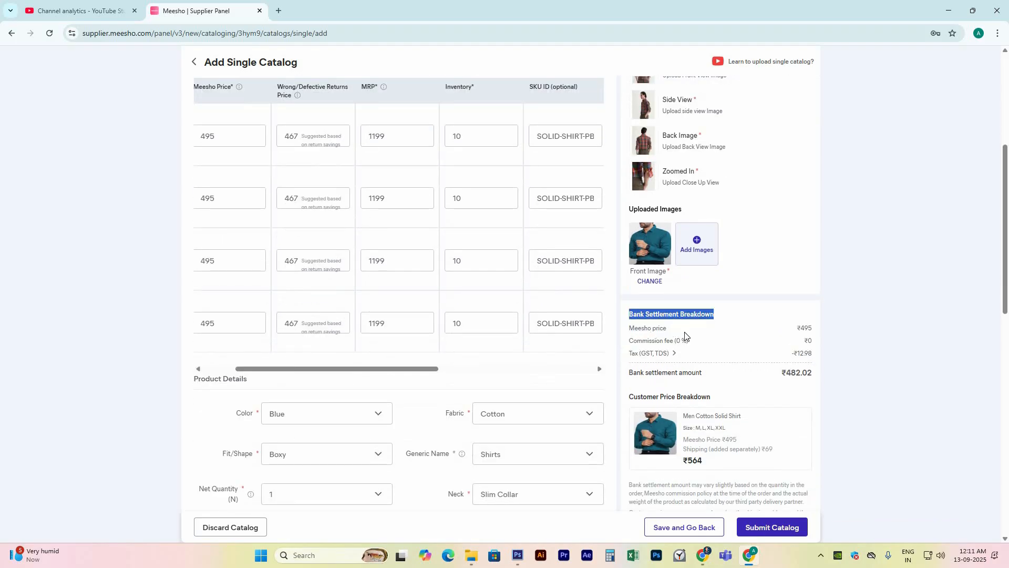
pyautogui.moveTo(685, 336); pyautogui.dragTo(661, 349)
pyautogui.moveTo(809, 362); pyautogui.dragTo(686, 369)
pyautogui.click(661, 367)
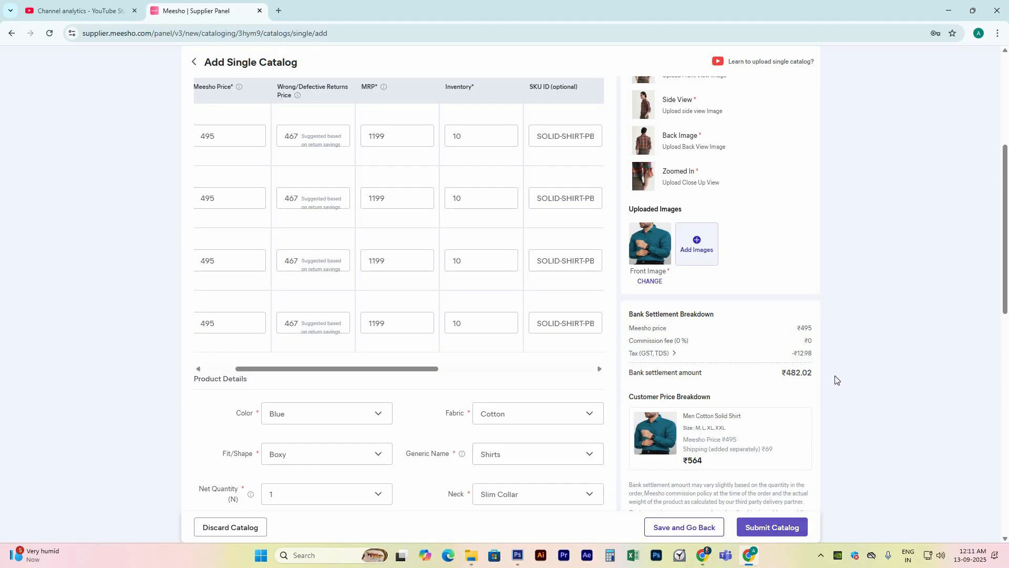
pyautogui.click(802, 353)
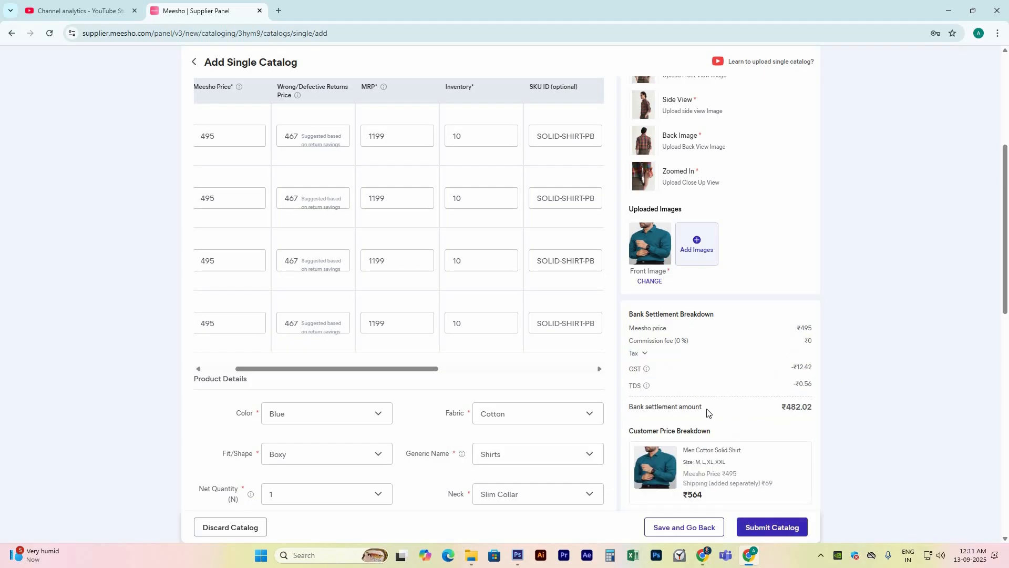
# Step: Examine Product 4's customer price breakdown, including the separately added shipping charge and the final customer price
pyautogui.scroll(-1, 704, 403)
pyautogui.scroll(-1, 796, 359)
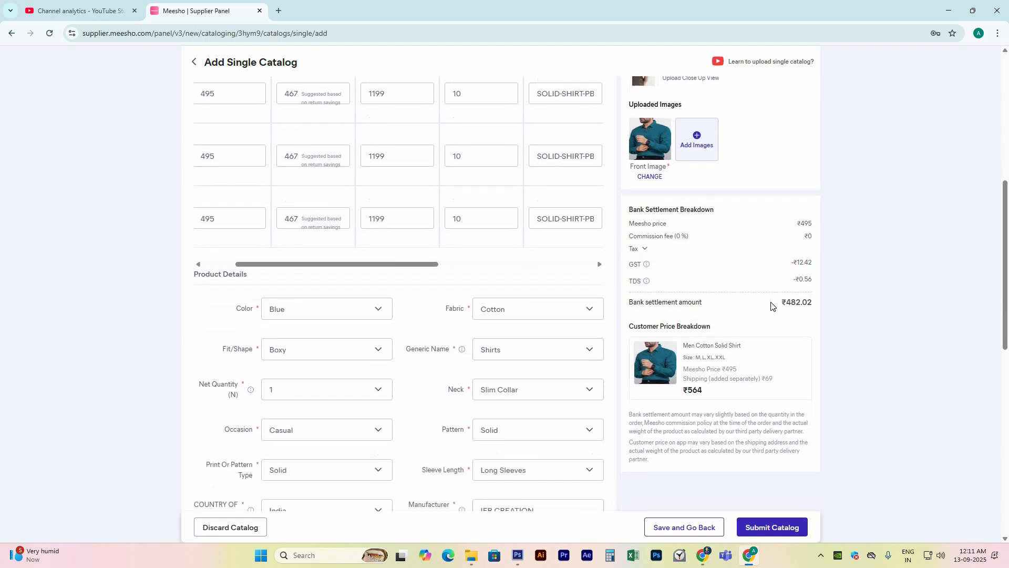
pyautogui.moveTo(633, 326); pyautogui.dragTo(701, 337)
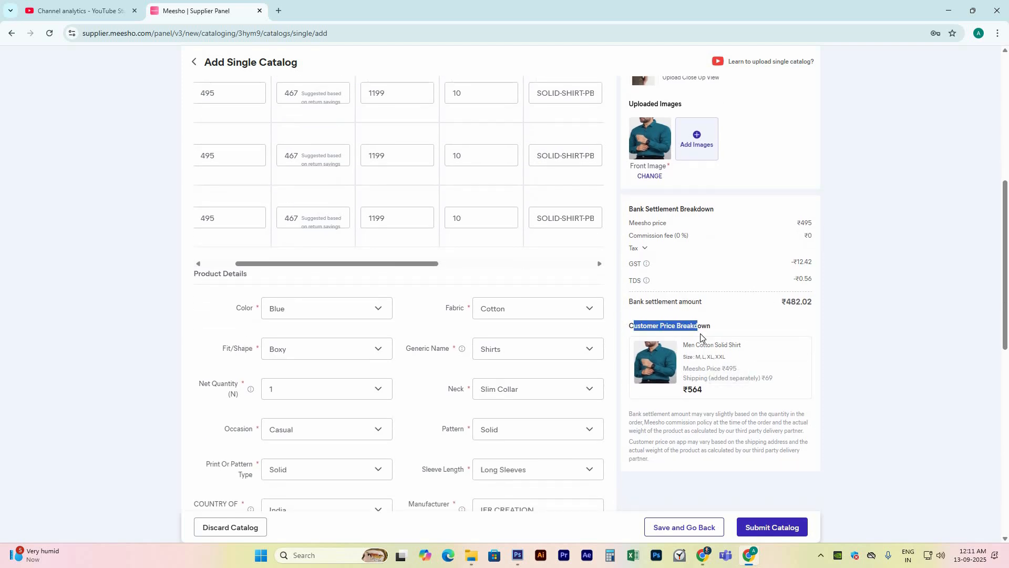
pyautogui.doubleClick(690, 392)
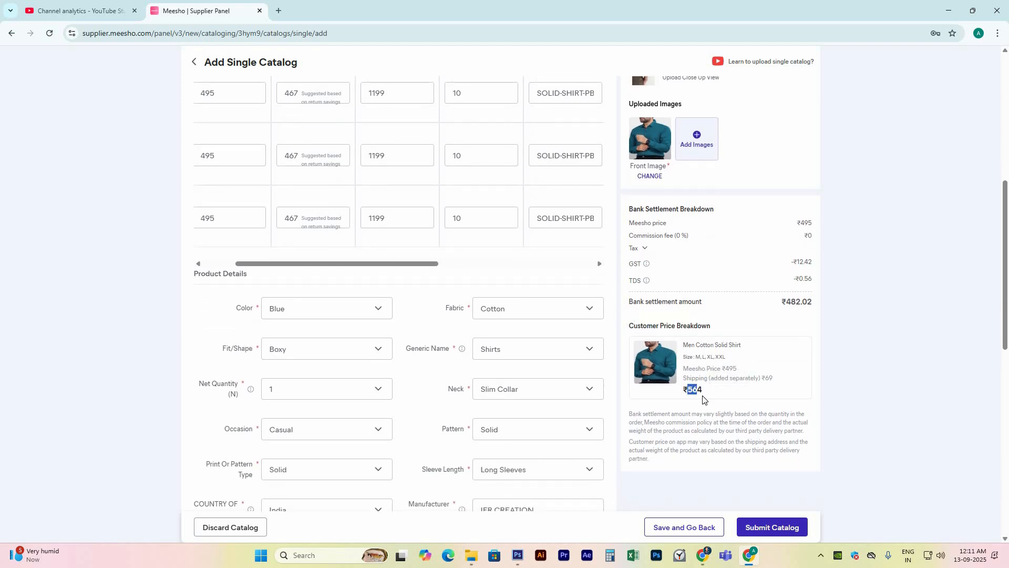
pyautogui.doubleClick(774, 380)
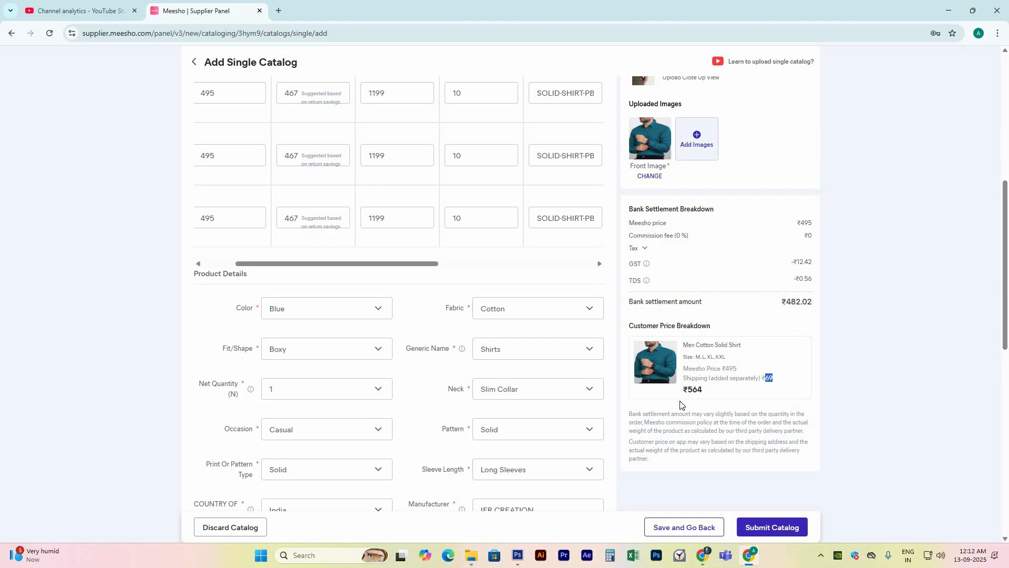
# Step: Add the images Black (3), Black (4) and Black (1) to Product 1
pyautogui.scroll(1, 680, 404)
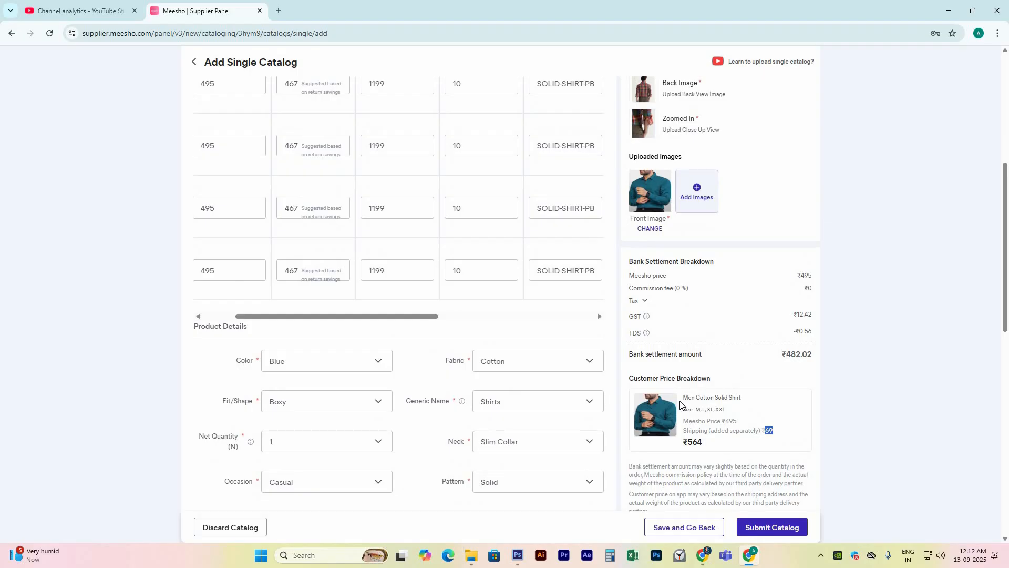
pyautogui.scroll(6, 718, 377)
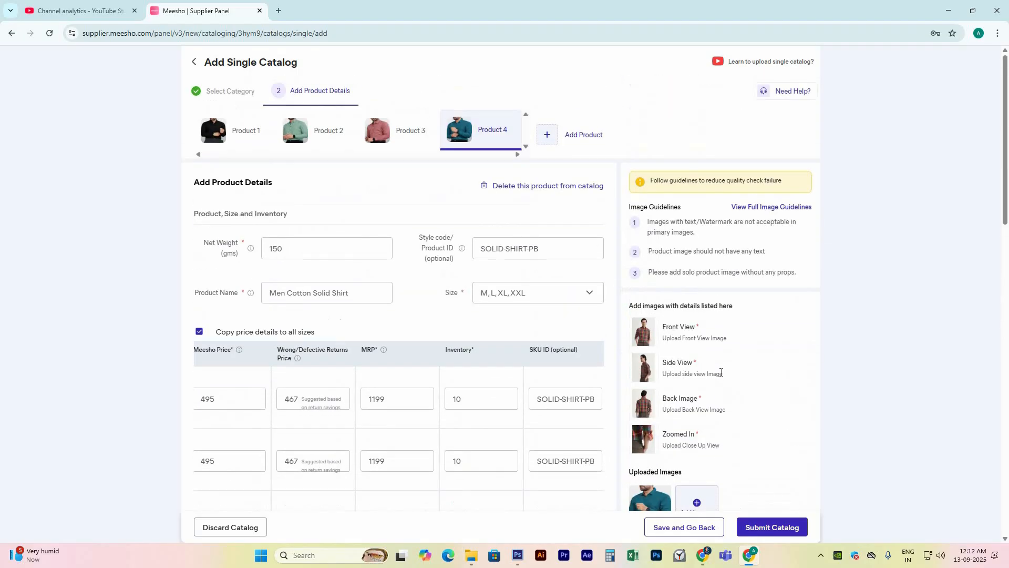
pyautogui.click(246, 145)
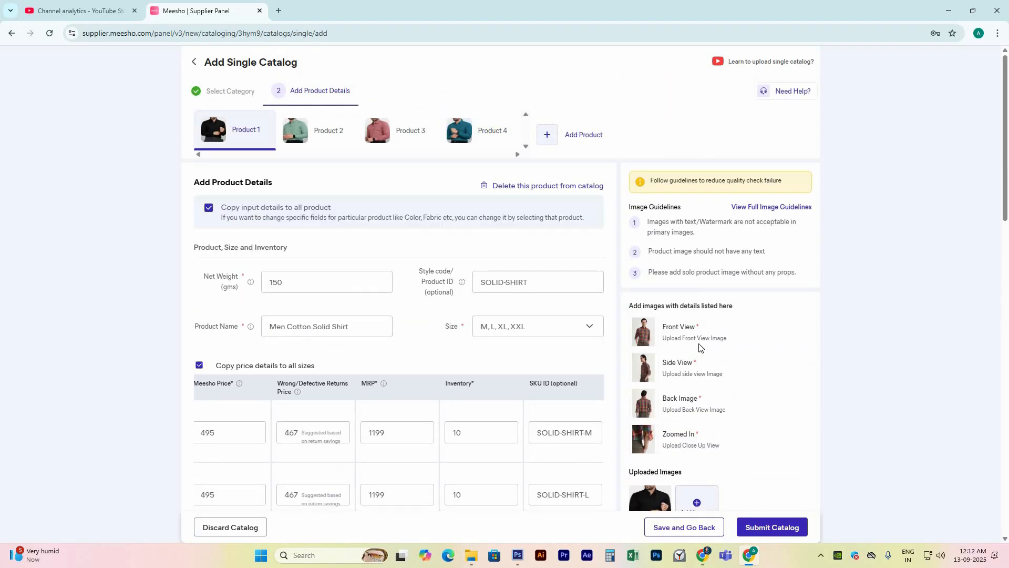
pyautogui.scroll(-4, 700, 310)
pyautogui.click(700, 310)
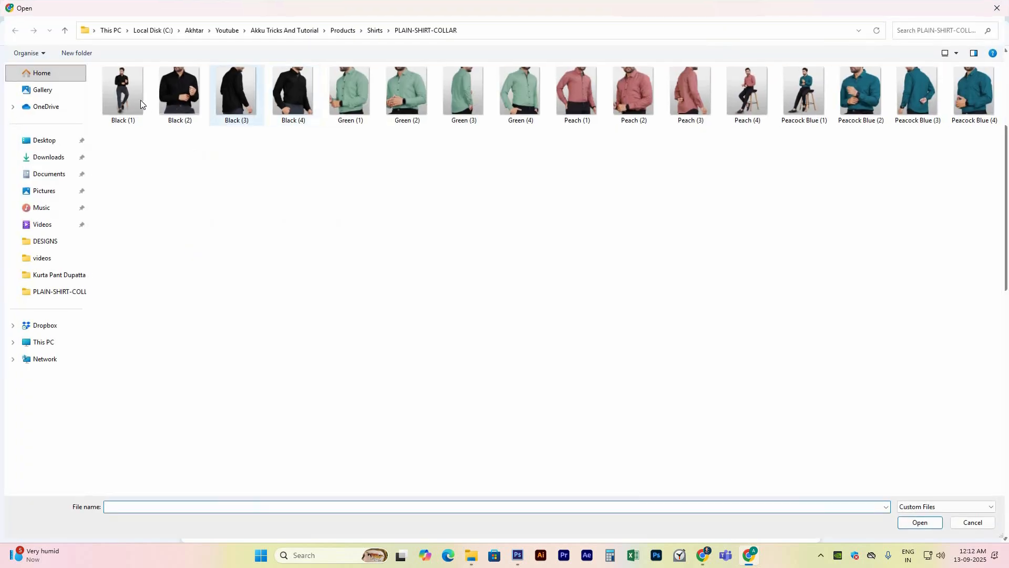
pyautogui.doubleClick(232, 90)
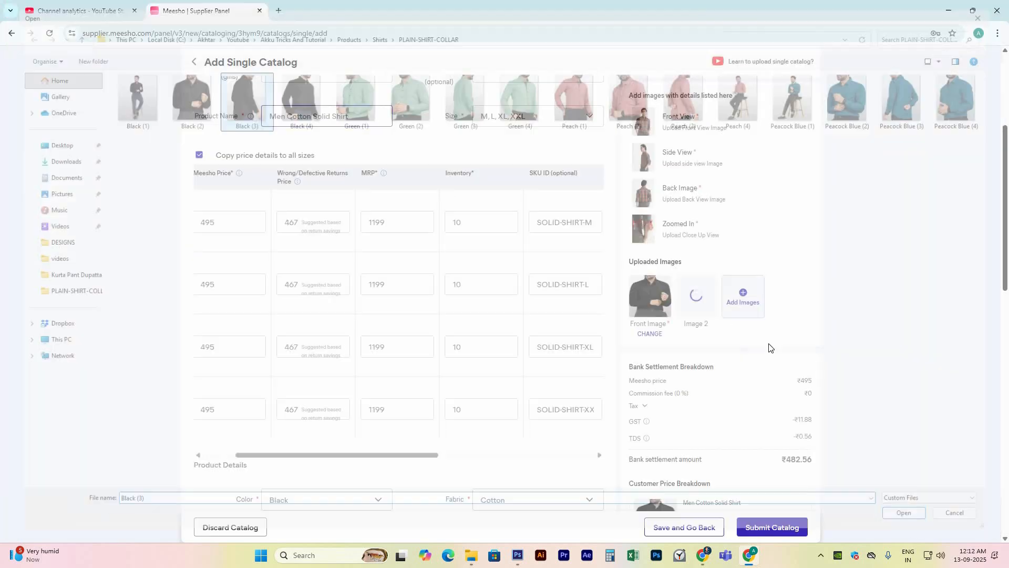
pyautogui.click(744, 304)
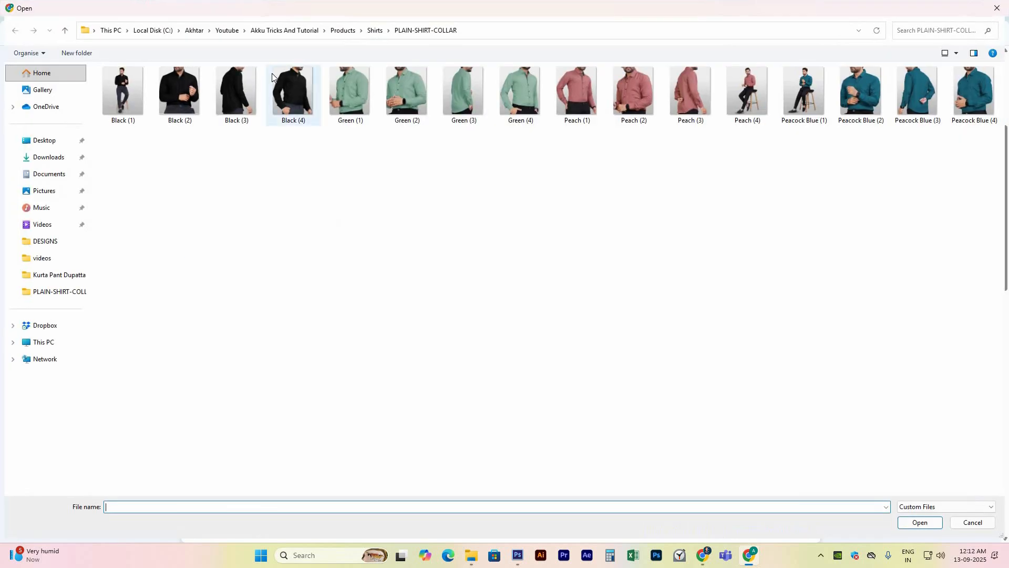
pyautogui.doubleClick(292, 90)
pyautogui.click(790, 300)
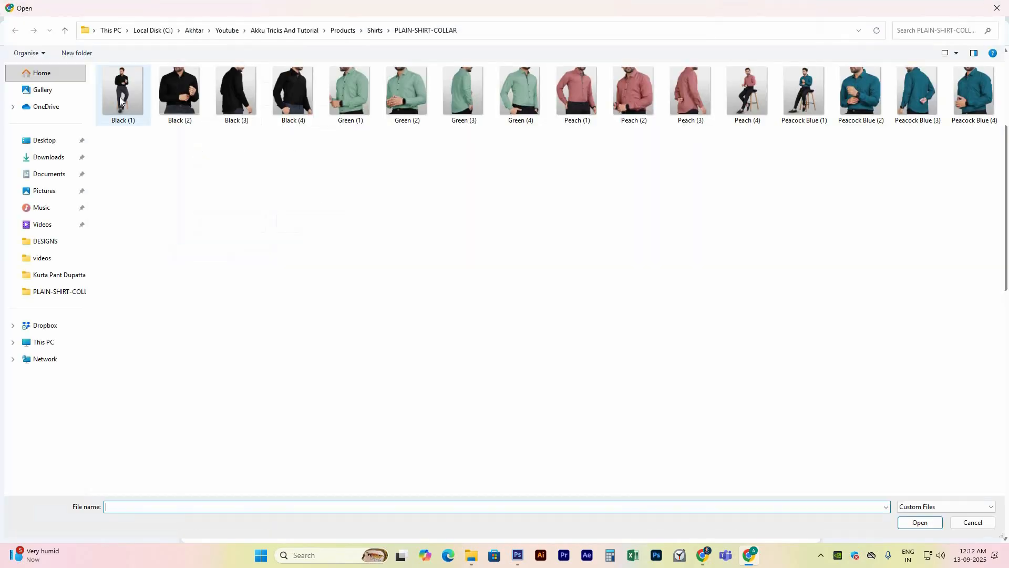
pyautogui.doubleClick(124, 91)
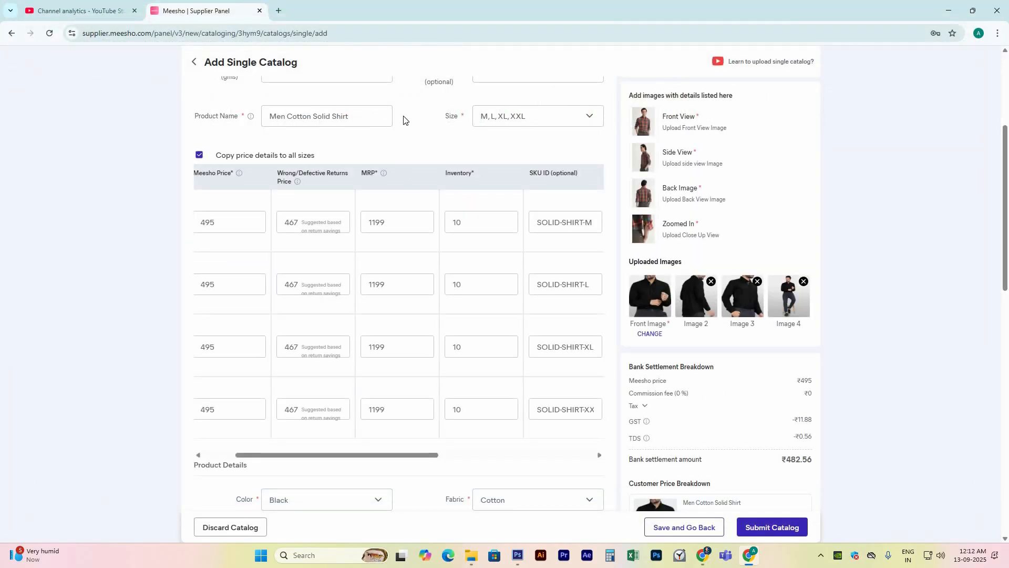
# Step: Add the images Green (1), Green (3) and Green (4) to Product 2
pyautogui.scroll(4, 523, 277)
pyautogui.click(327, 135)
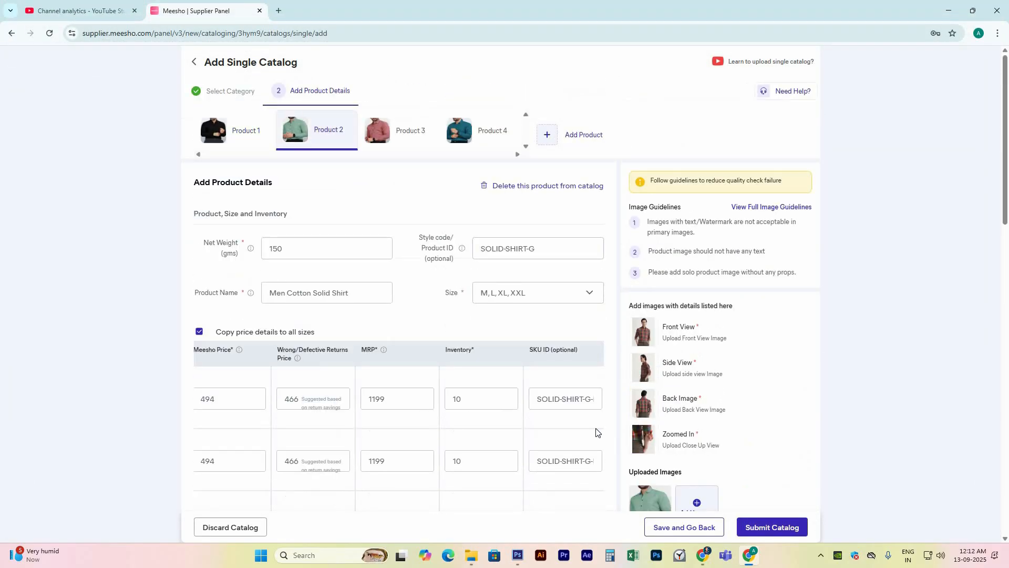
pyautogui.scroll(-3, 702, 347)
pyautogui.click(697, 350)
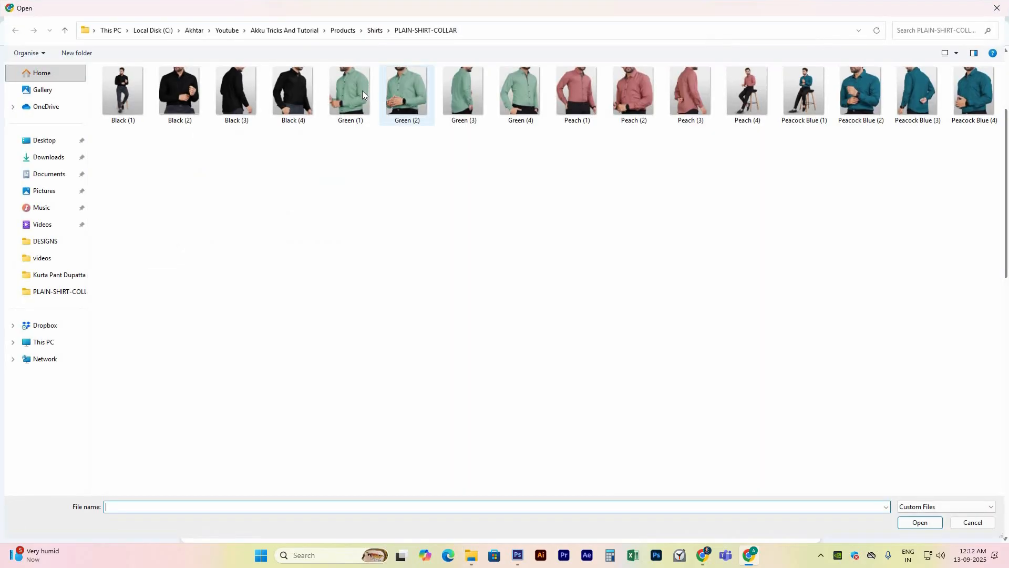
pyautogui.click(359, 90)
pyautogui.doubleClick(358, 91)
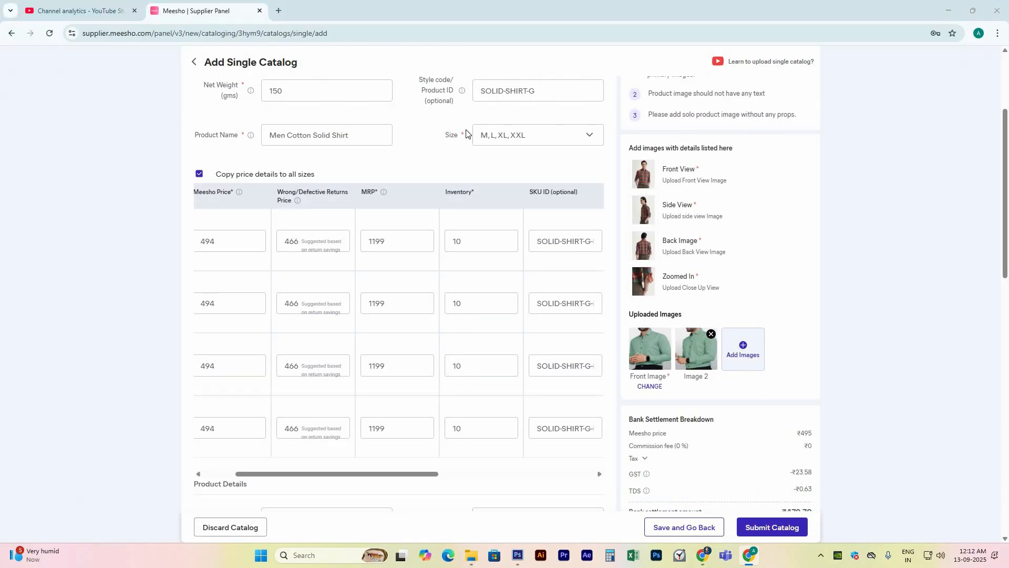
pyautogui.click(742, 349)
pyautogui.click(465, 92)
pyautogui.press('Return')
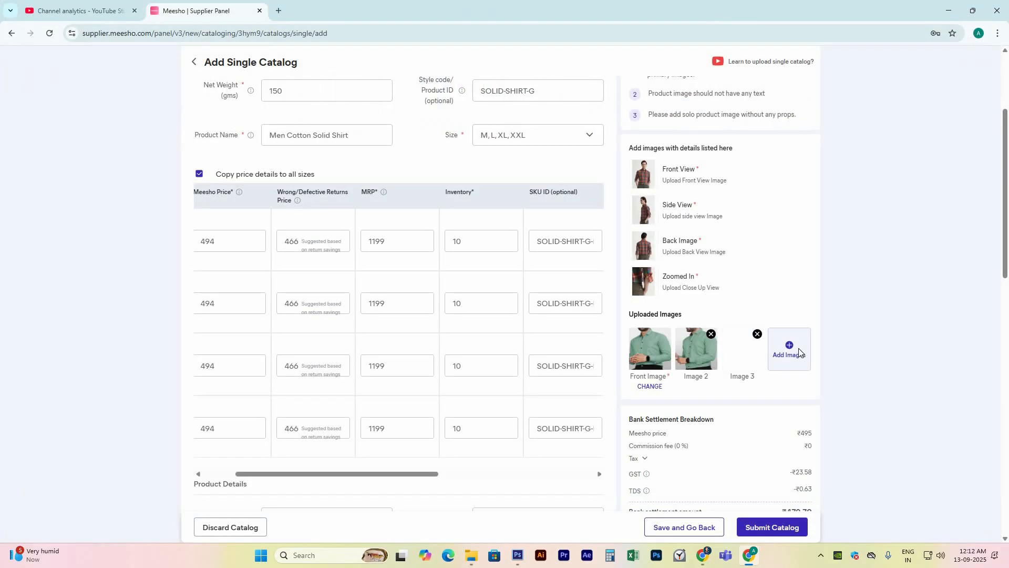
pyautogui.click(795, 349)
pyautogui.doubleClick(534, 94)
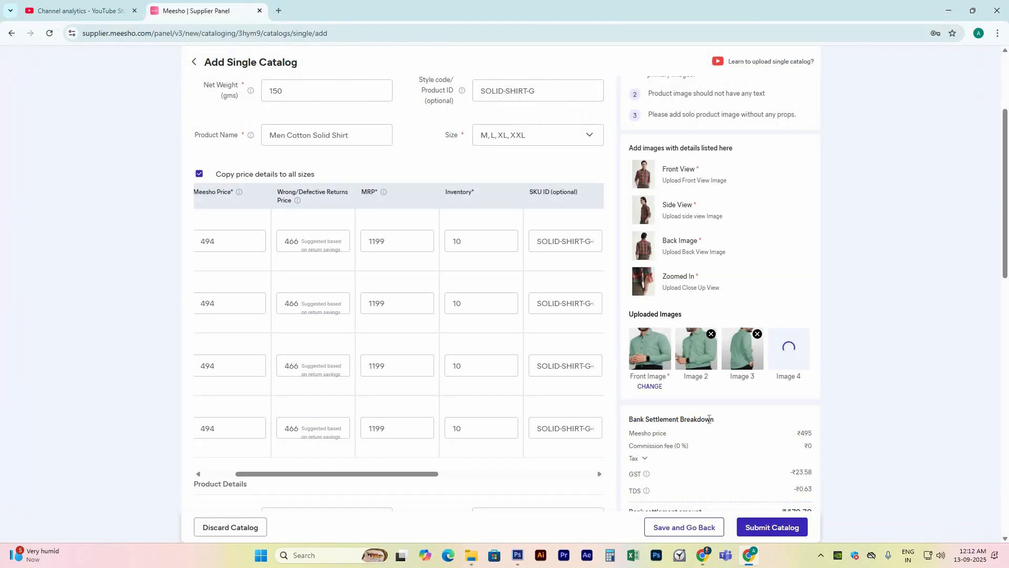
pyautogui.scroll(-4, 715, 415)
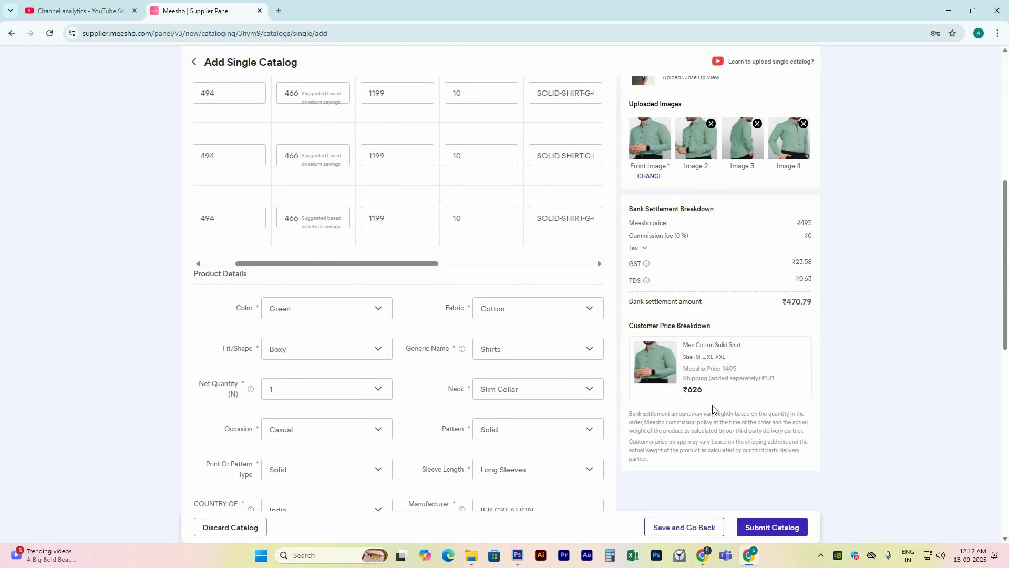
# Step: Add the images Peach (1), Peach (3) and Peach (4) to Product 3
pyautogui.scroll(6, 714, 413)
pyautogui.click(399, 94)
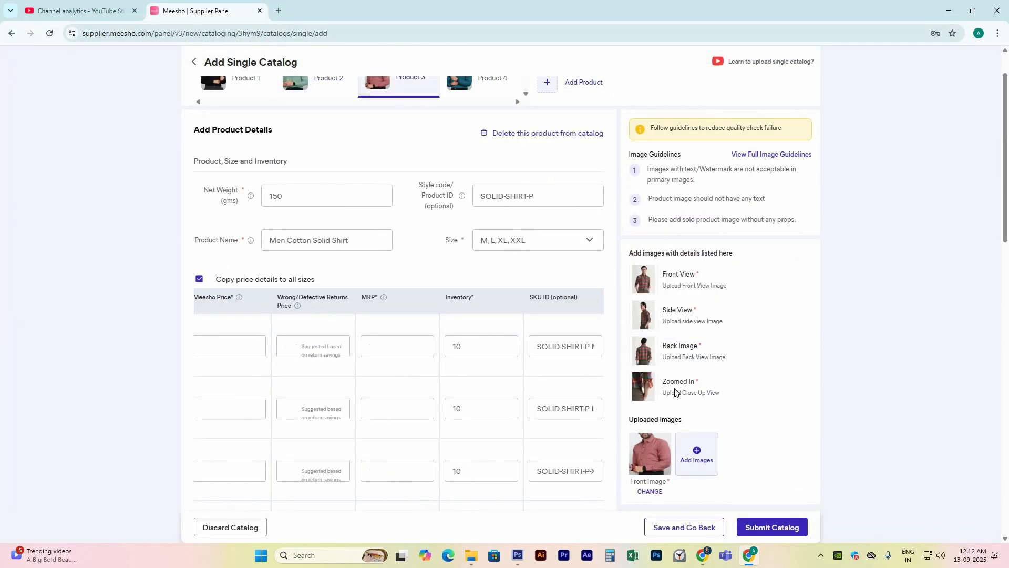
pyautogui.click(704, 452)
pyautogui.doubleClick(577, 105)
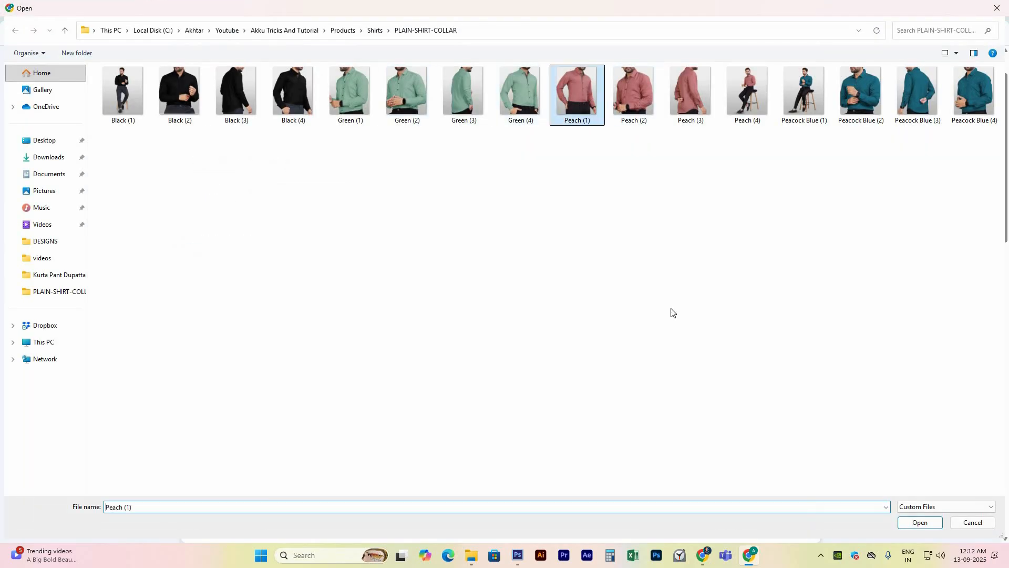
pyautogui.click(734, 461)
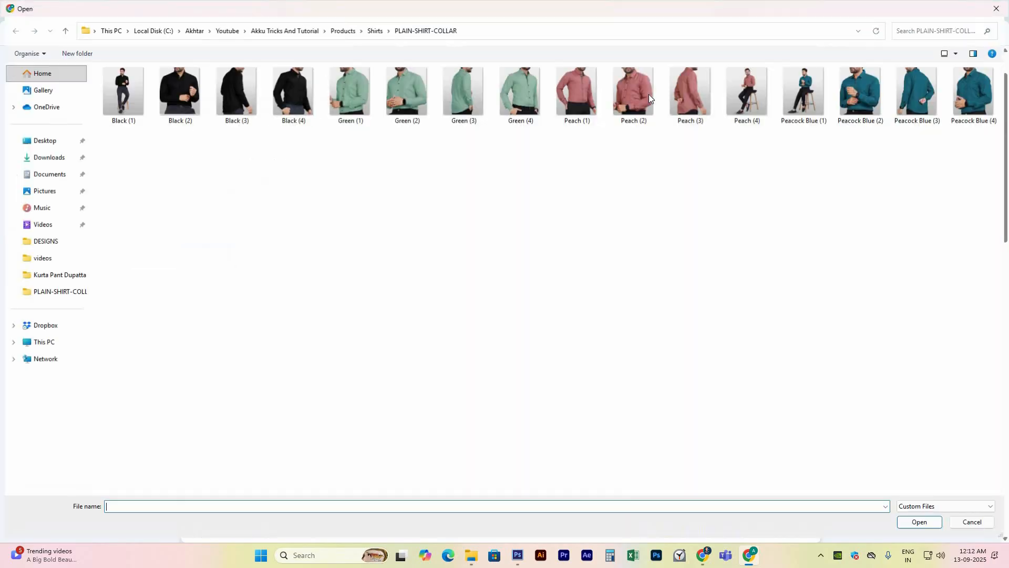
pyautogui.click(678, 90)
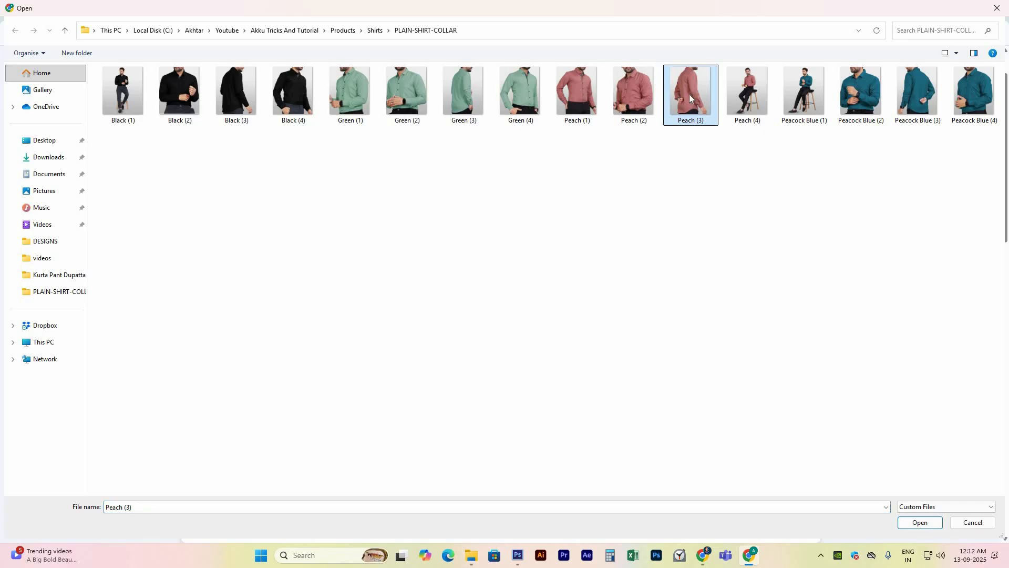
pyautogui.doubleClick(690, 94)
pyautogui.click(792, 448)
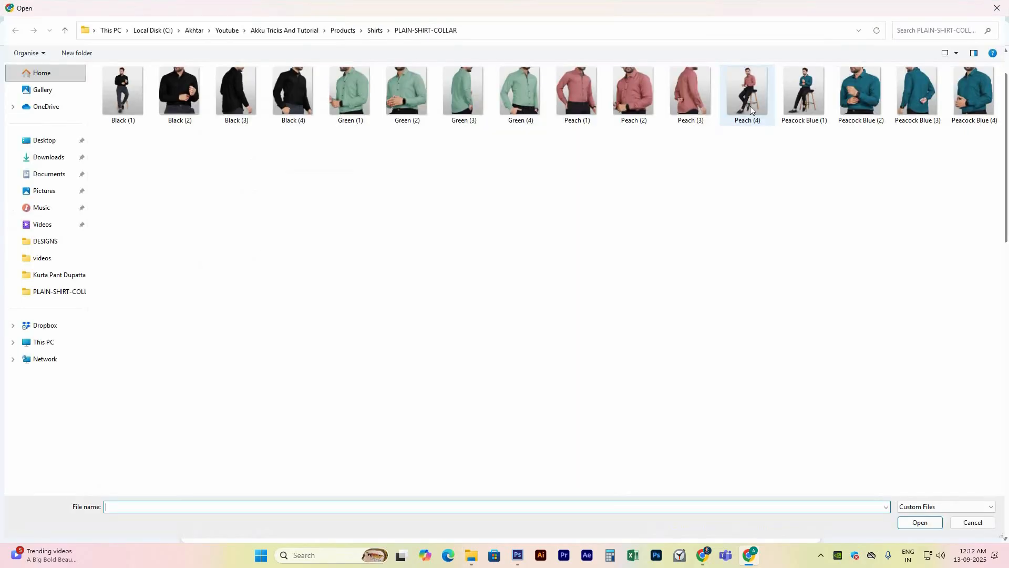
pyautogui.doubleClick(749, 106)
# Step: Add the images Peacock Blue (3), Peacock Blue (4) and Peacock Blue (1) to Product 4
pyautogui.click(479, 79)
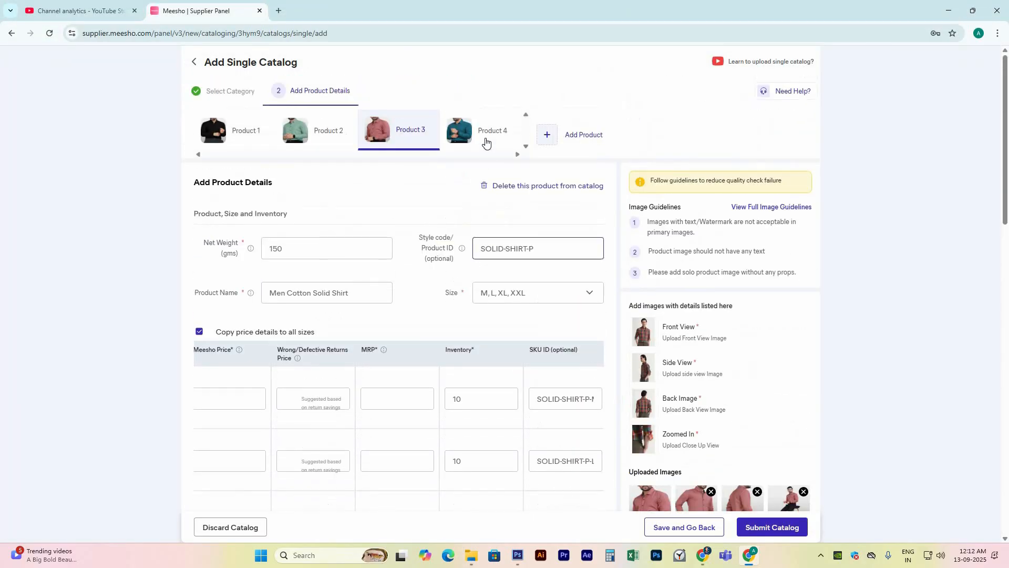
pyautogui.scroll(-3, 776, 408)
pyautogui.click(710, 349)
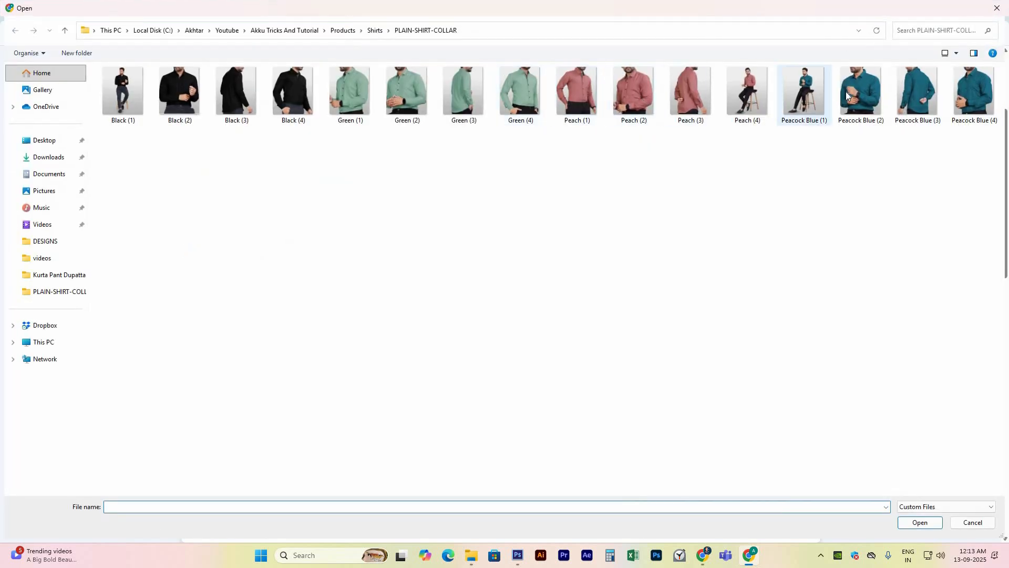
pyautogui.click(916, 95)
pyautogui.press('Return')
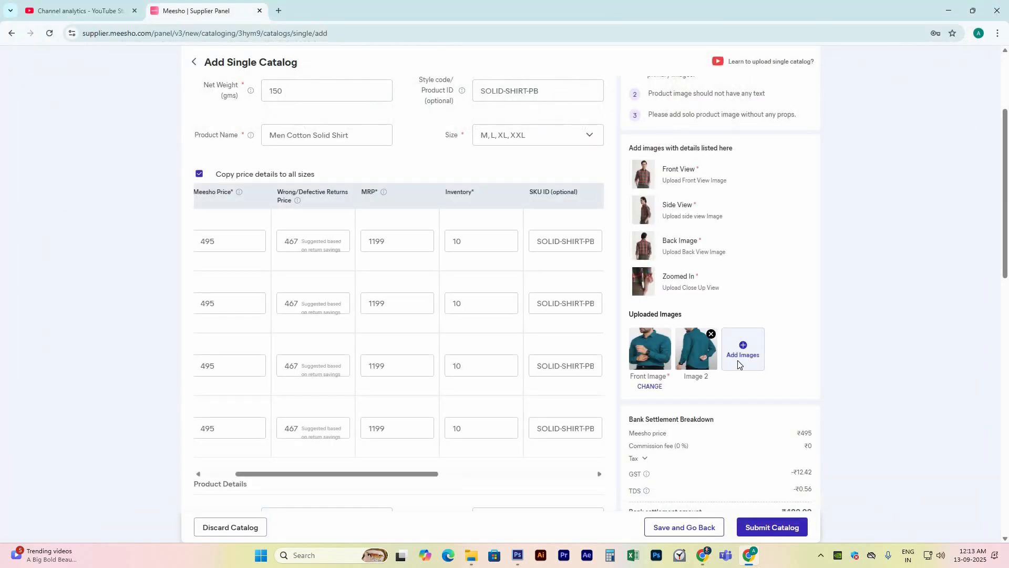
pyautogui.click(737, 361)
pyautogui.click(969, 96)
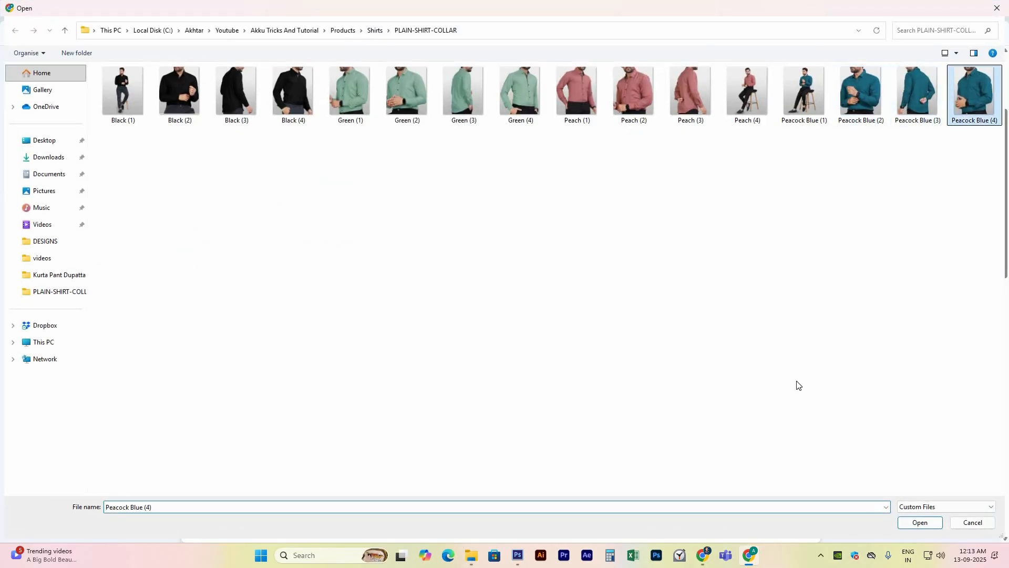
pyautogui.press('Return')
pyautogui.click(790, 349)
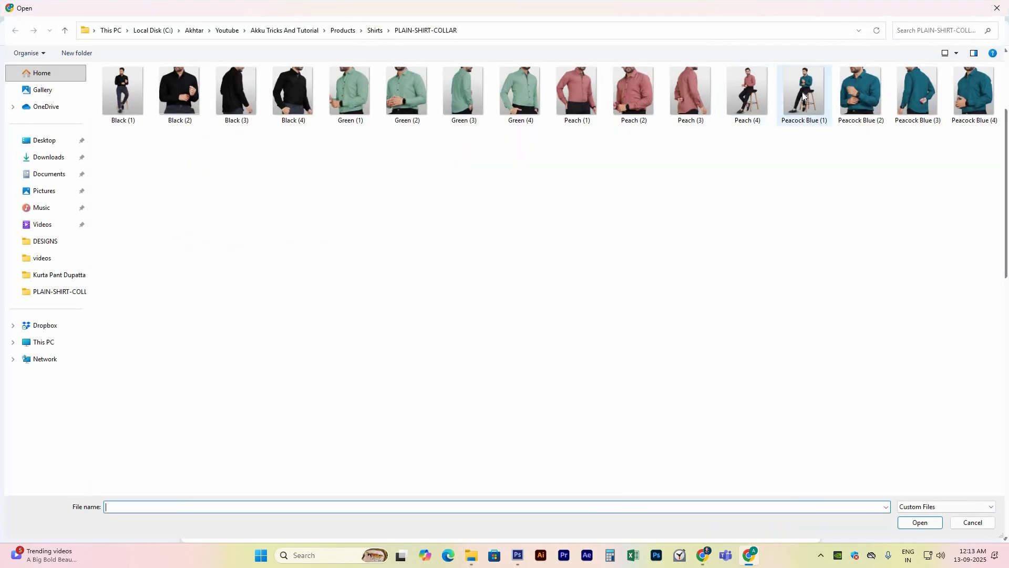
pyautogui.click(804, 94)
pyautogui.press('Return')
pyautogui.scroll(-5, 731, 404)
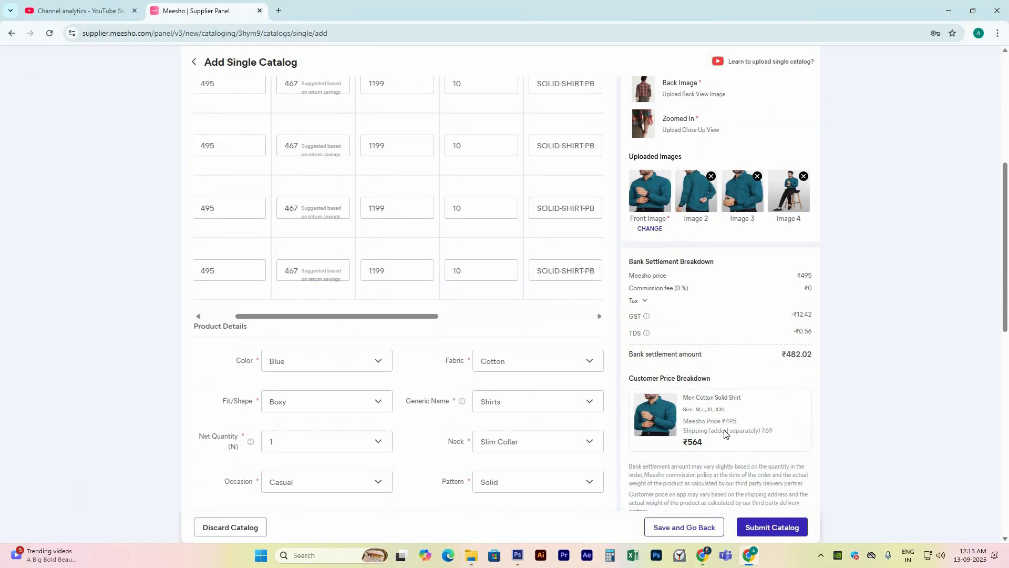
# Step: Look back through the products to Product 1, check its prices and images, and try to submit the catalog
pyautogui.scroll(6, 725, 434)
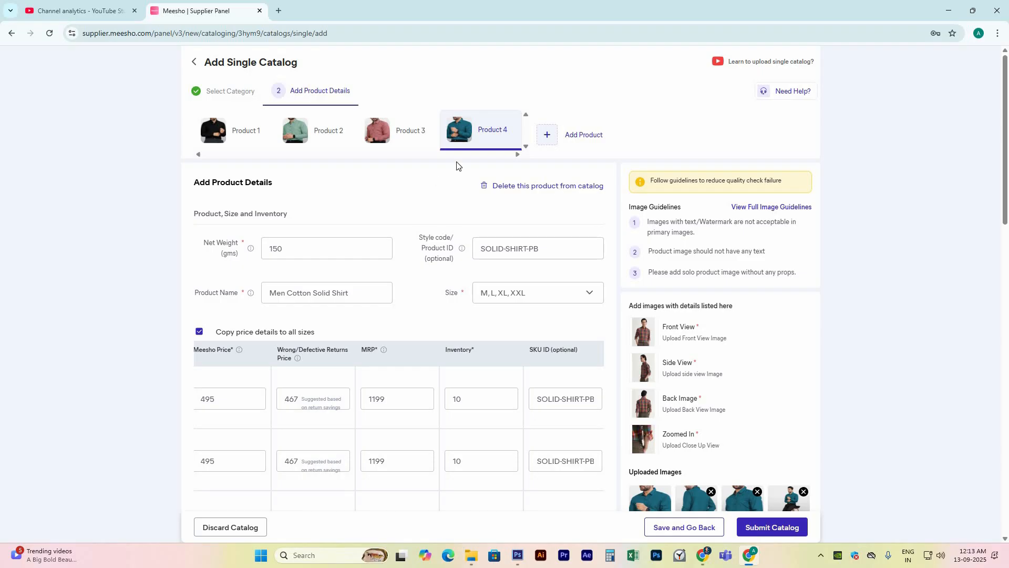
pyautogui.click(410, 134)
pyautogui.click(315, 141)
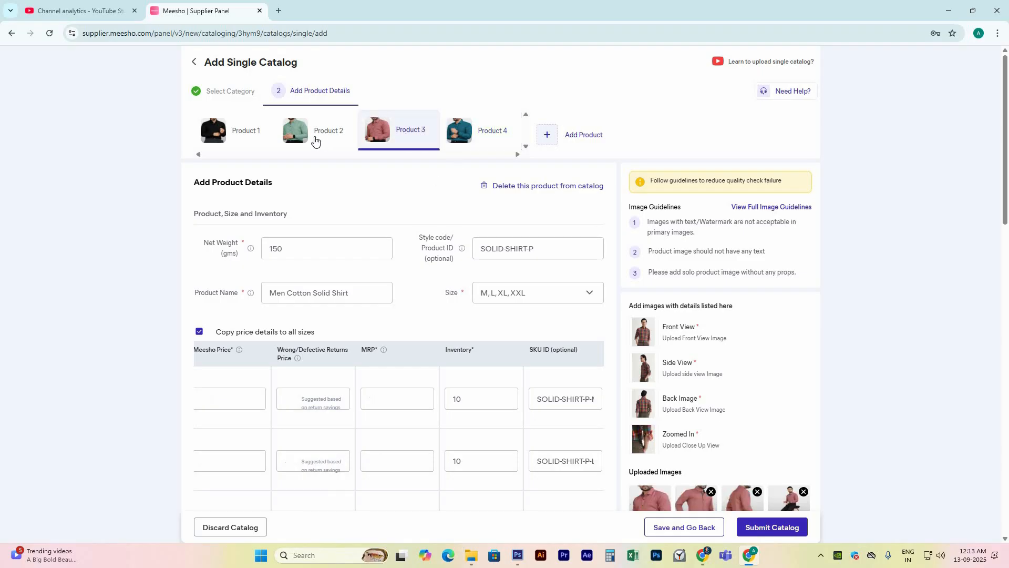
pyautogui.click(238, 141)
pyautogui.scroll(-5, 522, 219)
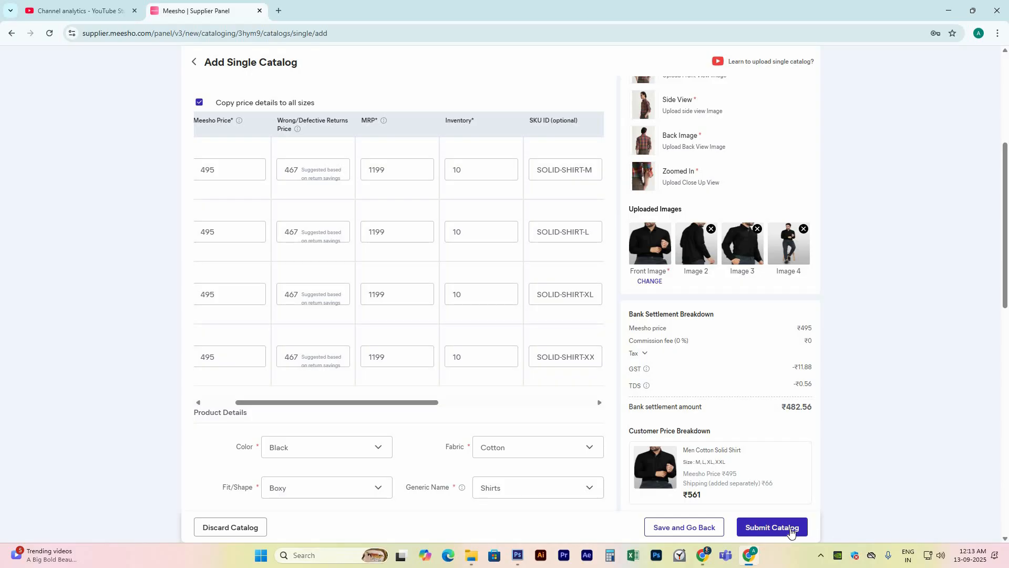
pyautogui.click(788, 530)
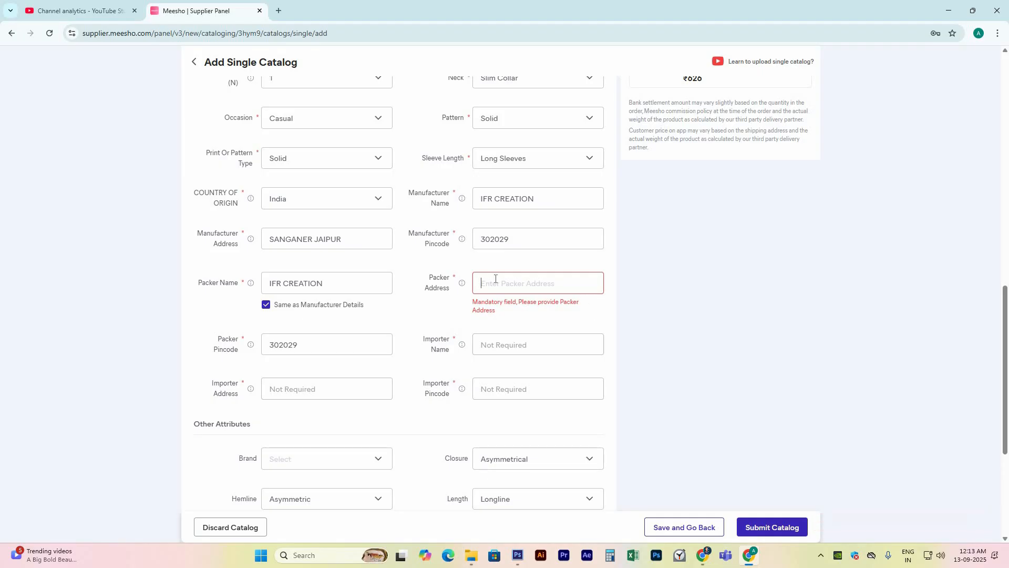
# Step: Fill in Product 2's missing packer address with a copy of its manufacturer address
pyautogui.click(305, 239)
pyautogui.hotkey('ctrl', 'a')
pyautogui.hotkey('ctrl', 'c')
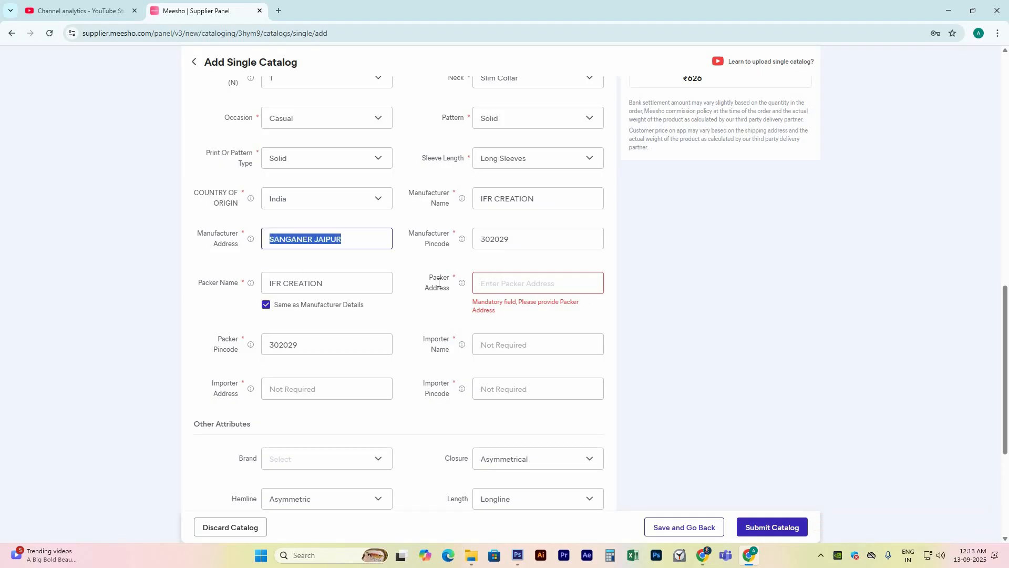
pyautogui.click(578, 290)
pyautogui.hotkey('ctrl', 'v')
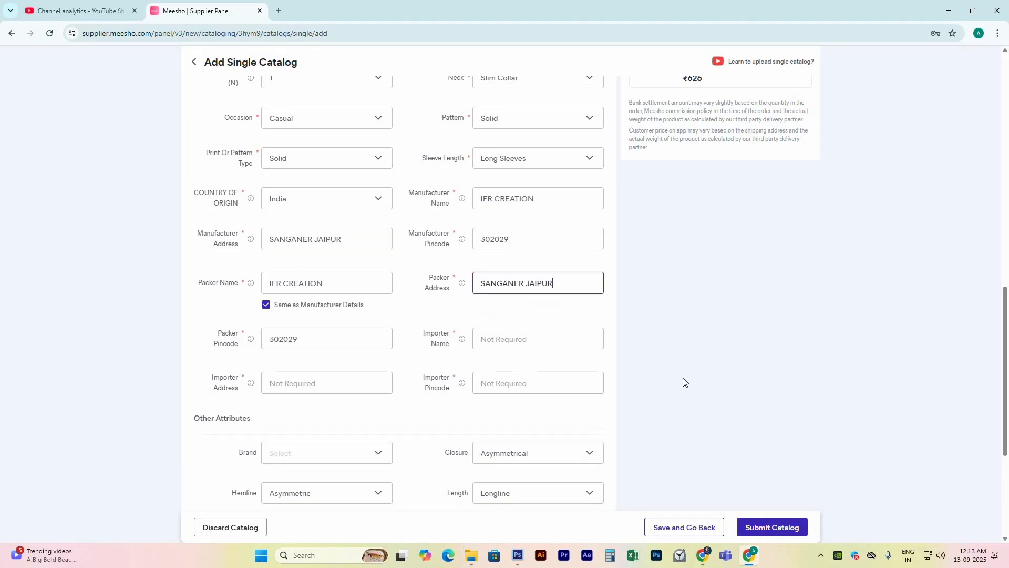
# Step: Examine Product 2's size and price table, product details and other attributes for any remaining missing mandatory fields
pyautogui.scroll(-5, 590, 372)
pyautogui.scroll(4, 590, 371)
pyautogui.scroll(14, 590, 372)
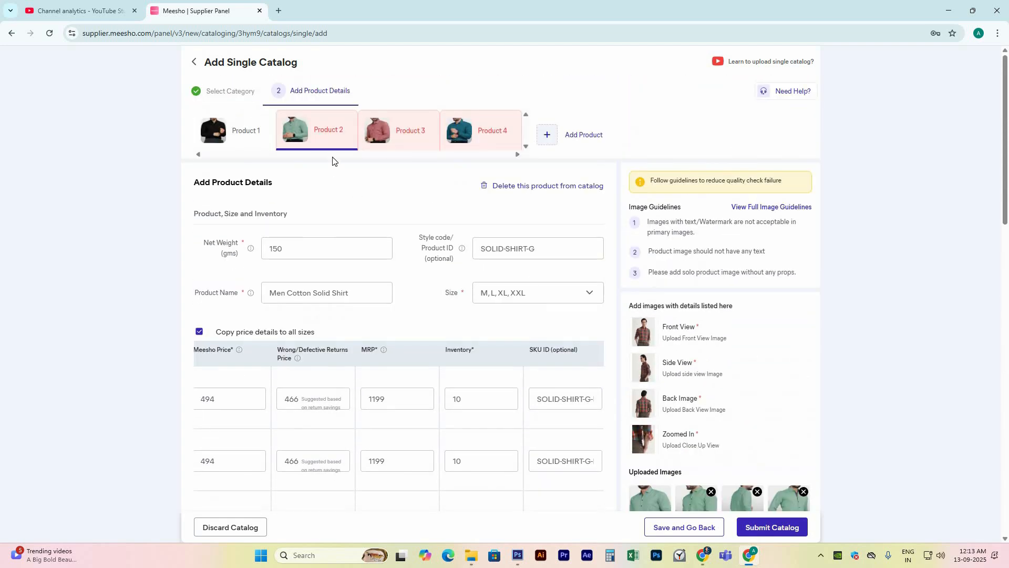
pyautogui.scroll(-3, 476, 352)
pyautogui.click(475, 359)
pyautogui.scroll(-1, 405, 465)
pyautogui.moveTo(402, 421); pyautogui.dragTo(349, 421)
pyautogui.scroll(-9, 421, 442)
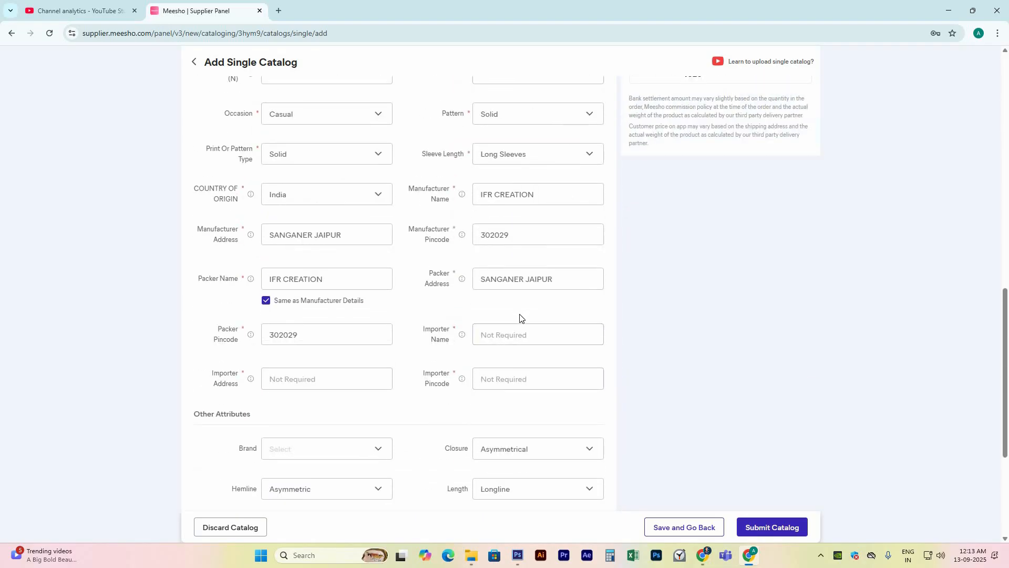
pyautogui.scroll(-1, 520, 318)
pyautogui.scroll(-1, 500, 349)
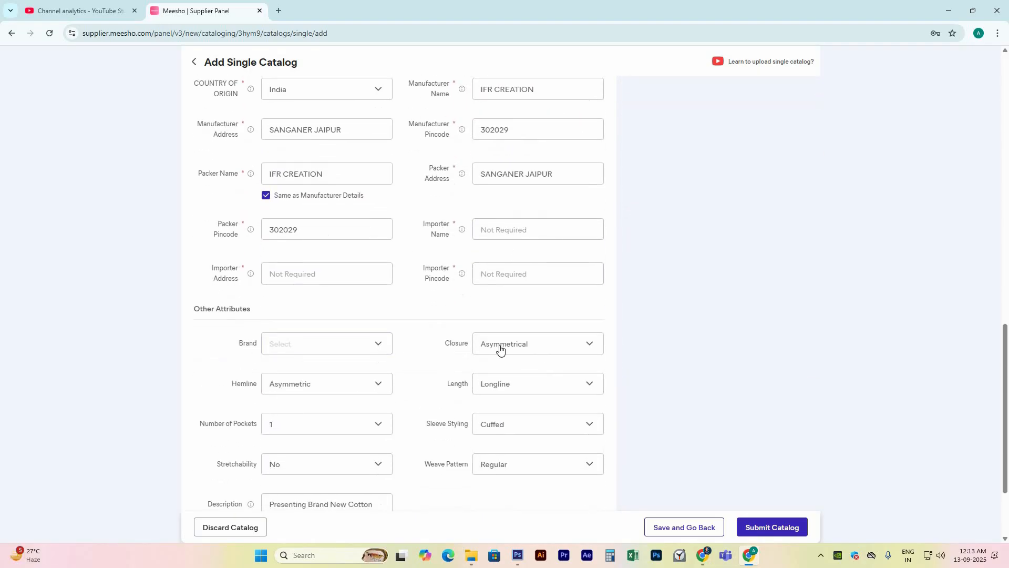
pyautogui.scroll(1, 455, 344)
pyautogui.scroll(10, 455, 345)
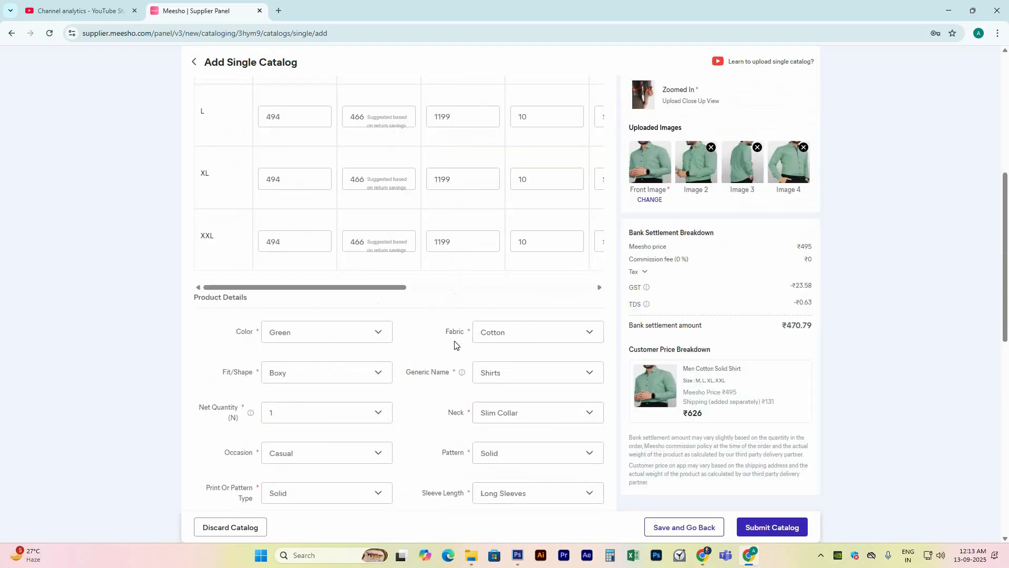
# Step: Set Product 3's Meesho price to 495 and its MRP to 1199 for all sizes
pyautogui.click(423, 138)
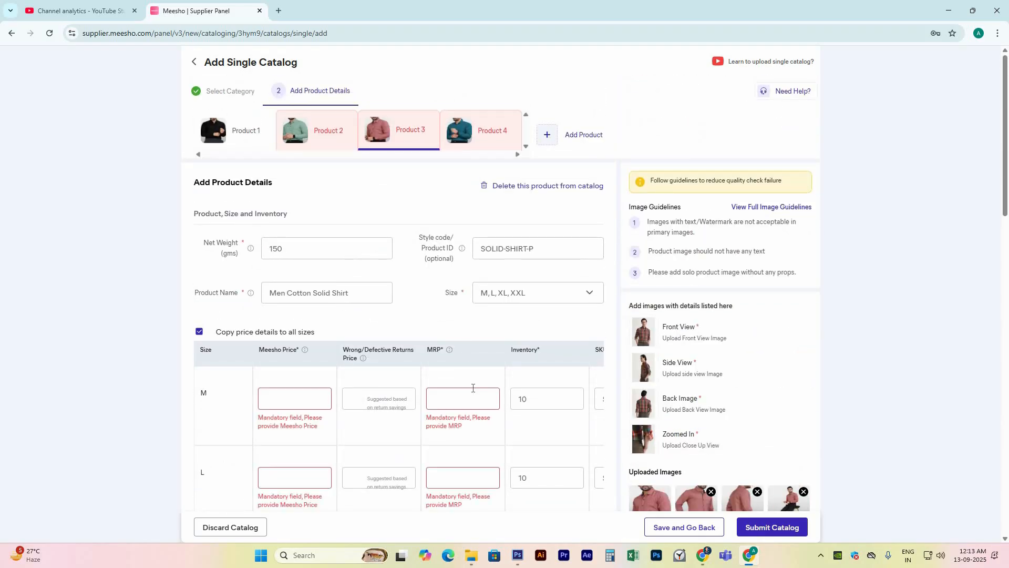
pyautogui.scroll(-2, 412, 442)
pyautogui.scroll(-3, 371, 426)
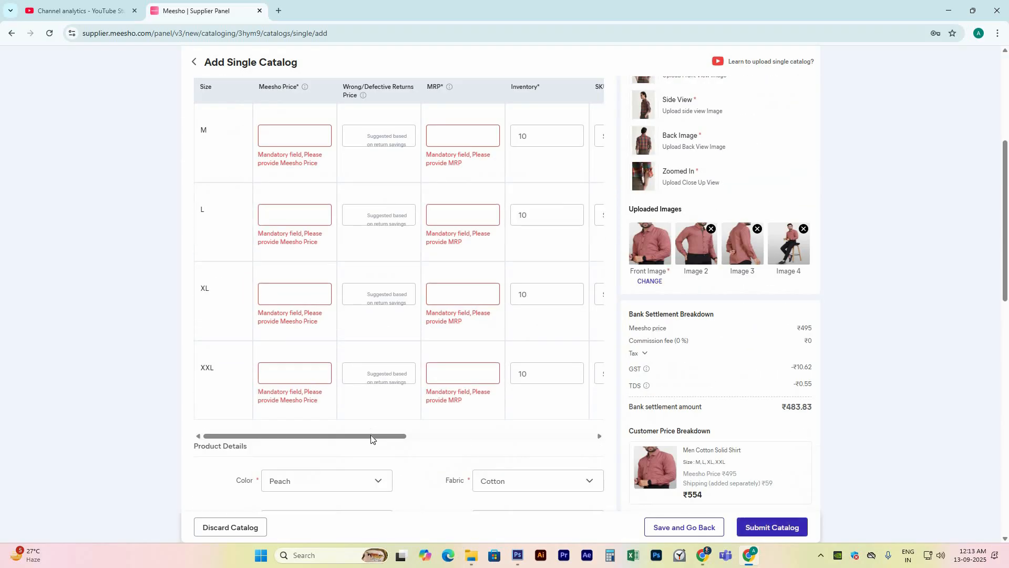
pyautogui.moveTo(371, 439); pyautogui.dragTo(221, 439)
pyautogui.scroll(3, 343, 256)
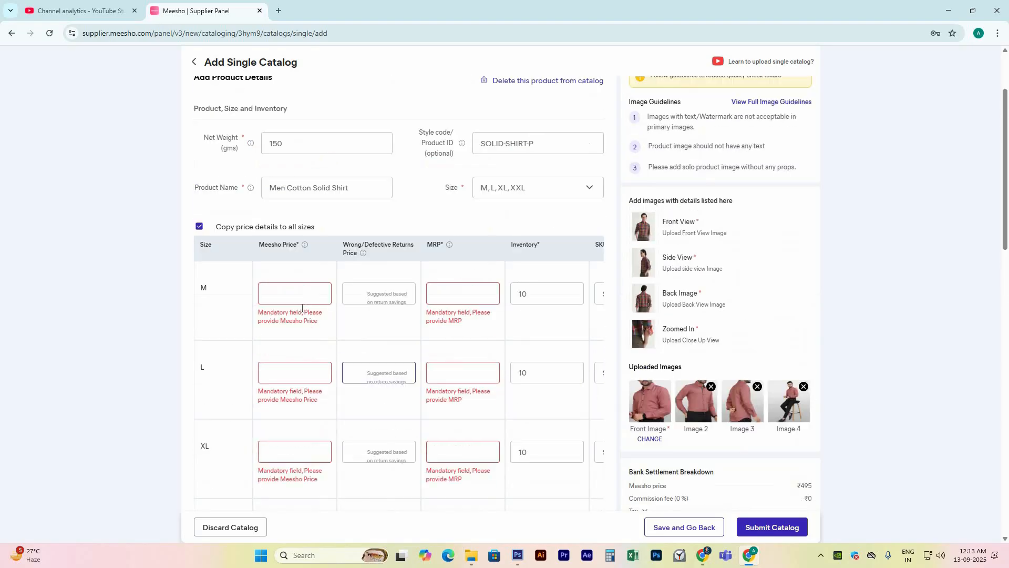
pyautogui.click(300, 297)
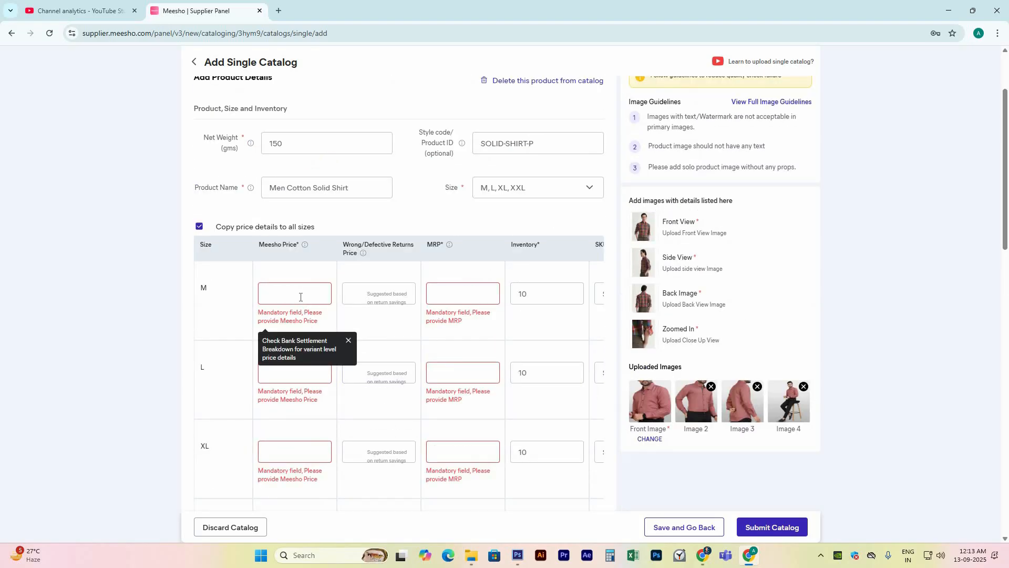
pyautogui.write('495')
pyautogui.click(446, 293)
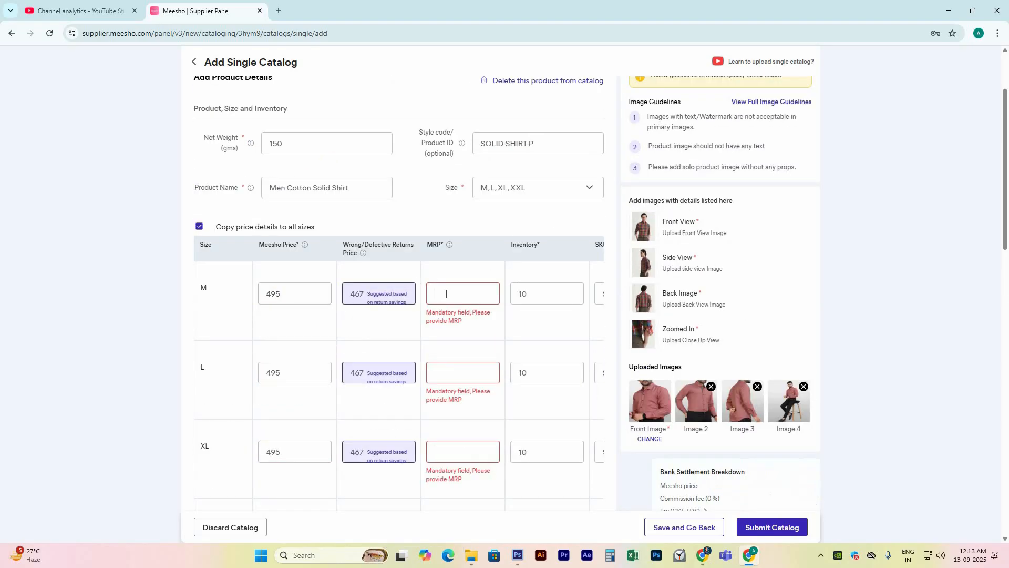
pyautogui.write('11999')
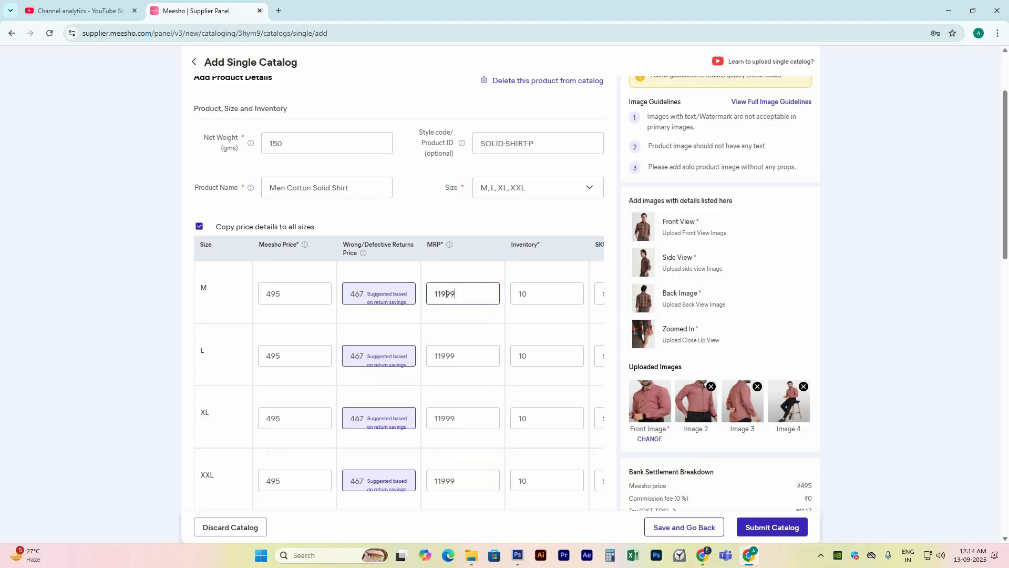
pyautogui.press('BackSpace')
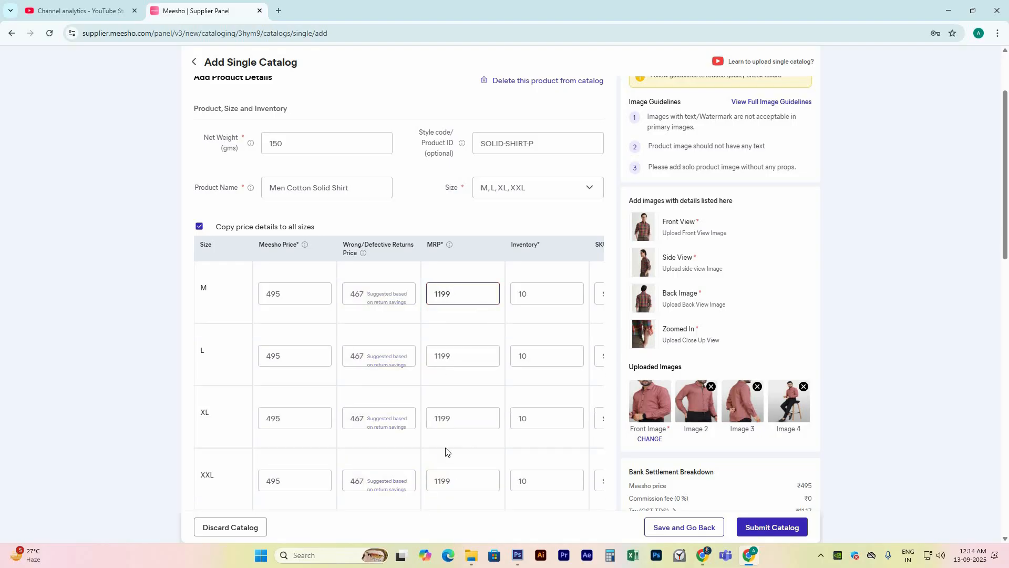
pyautogui.scroll(-1, 446, 451)
pyautogui.moveTo(361, 475)
pyautogui.mouseDown()
pyautogui.moveTo(584, 473)
pyautogui.moveTo(361, 469)
pyautogui.mouseUp()
pyautogui.scroll(3, 541, 474)
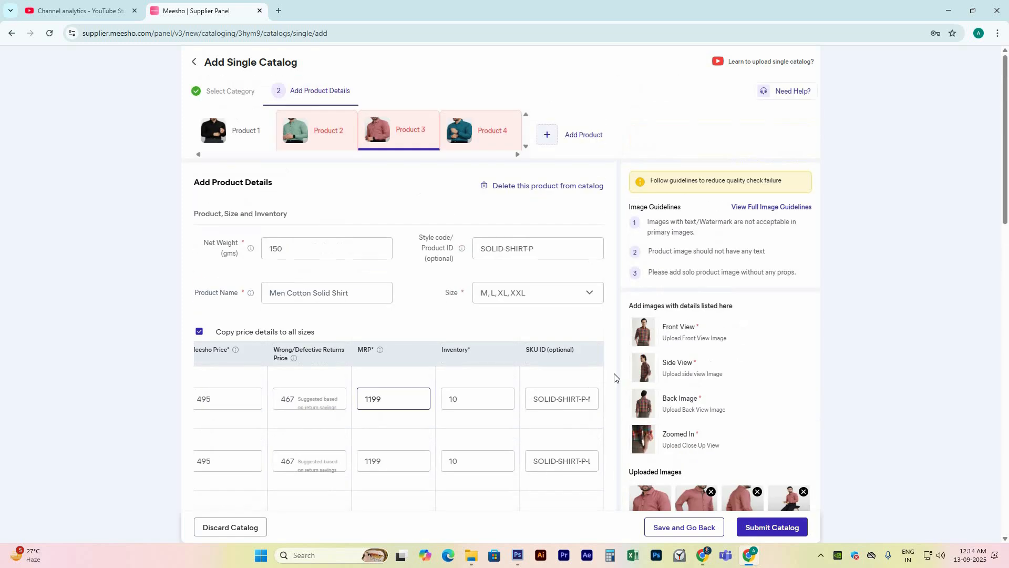
# Step: Try submitting the catalog, fill the missing packer address it points to with the copied manufacturer address, and resubmit
pyautogui.click(760, 530)
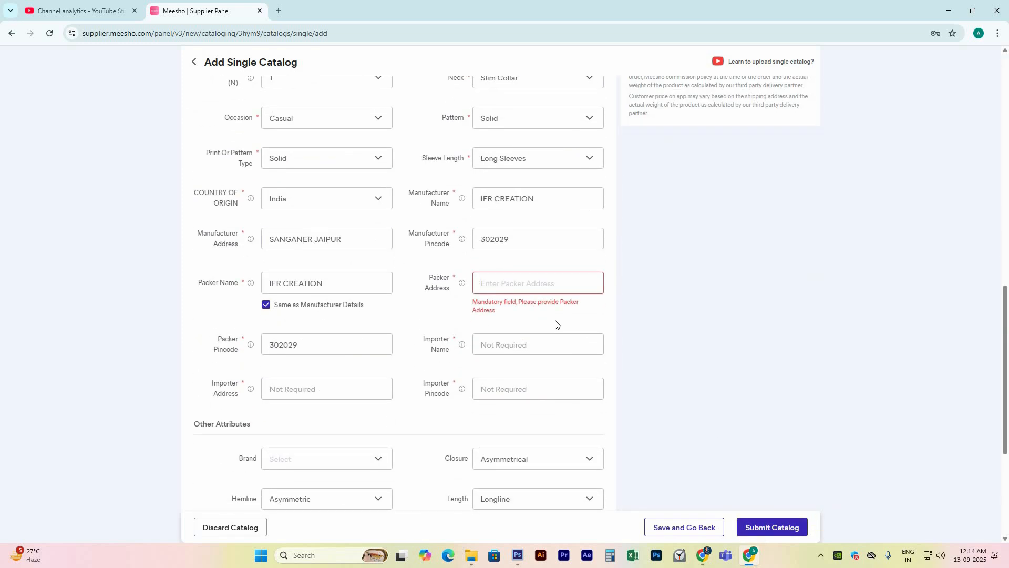
pyautogui.hotkey('ctrl', 'v')
pyautogui.click(762, 527)
# Step: Fill the next product's missing packer address with a copy of its manufacturer address and submit the catalog
pyautogui.doubleClick(377, 241)
pyautogui.hotkey('ctrl', 'a')
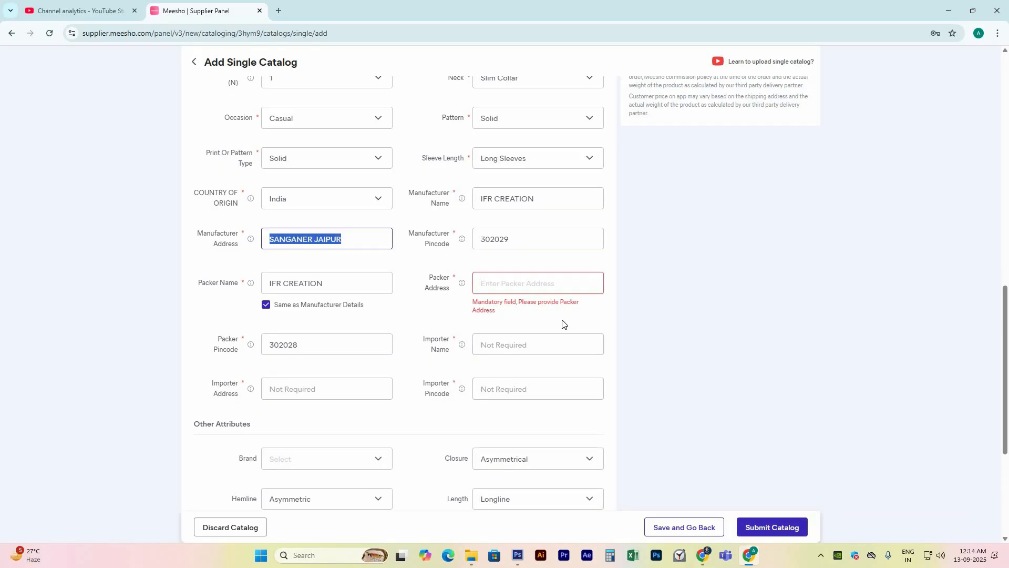
pyautogui.hotkey('ctrl', 'c')
pyautogui.click(535, 284)
pyautogui.hotkey('ctrl', 'v')
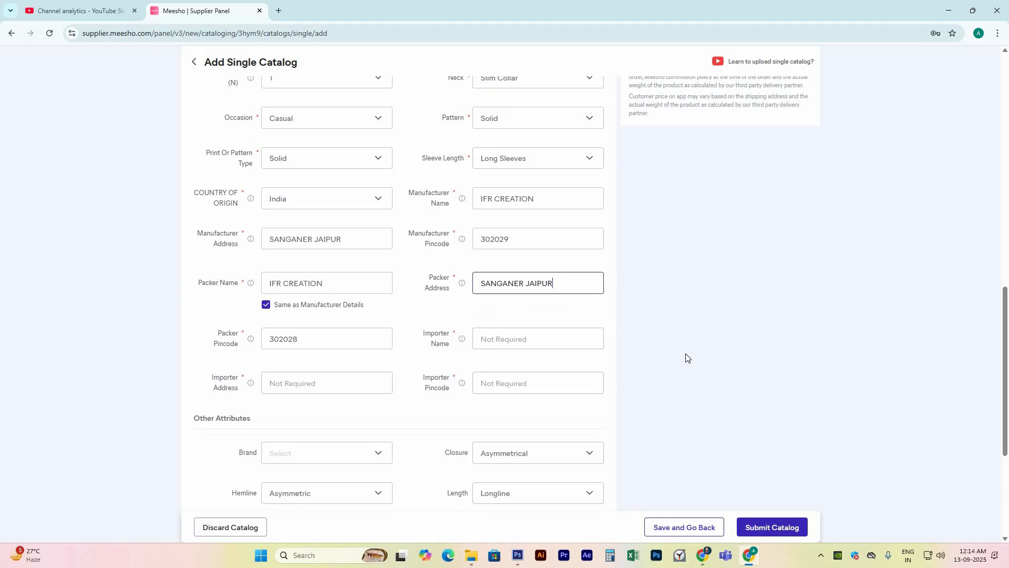
pyautogui.click(760, 527)
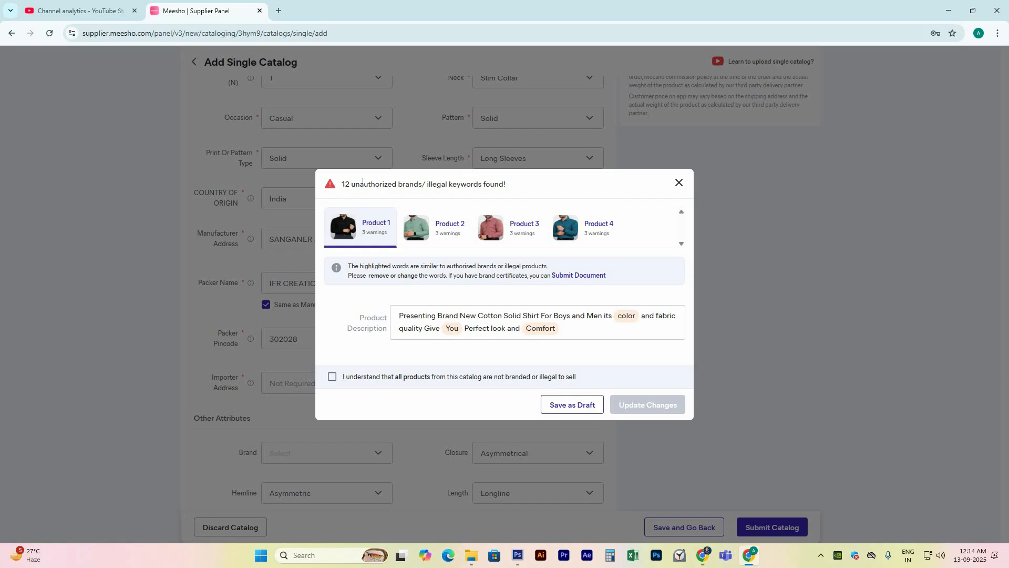
# Step: Examine the unauthorized brand and keyword warnings on the descriptions of Product 1 and Product 2, including the words "You" and "Comfort"
pyautogui.moveTo(342, 184); pyautogui.dragTo(425, 184)
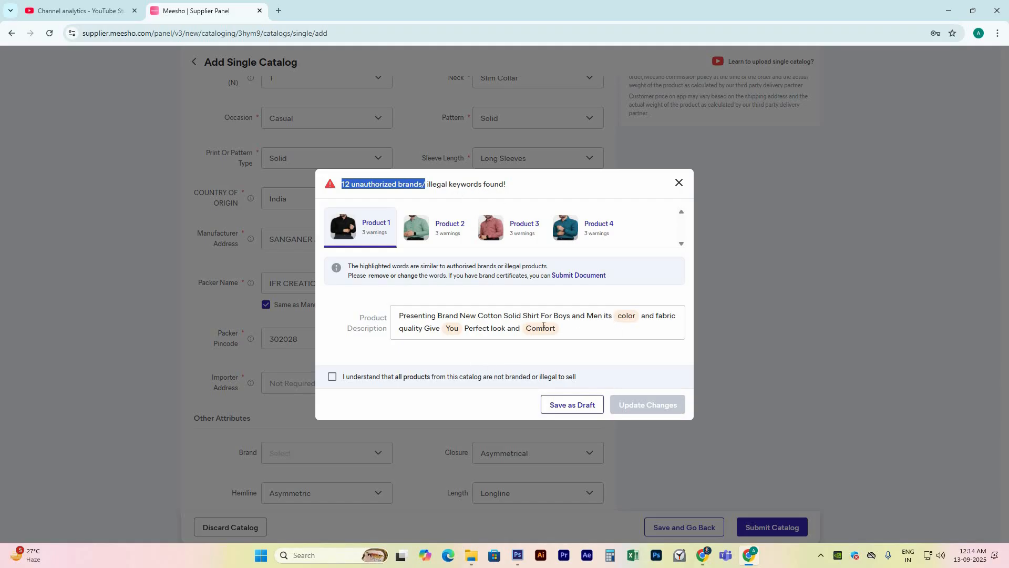
pyautogui.click(530, 327)
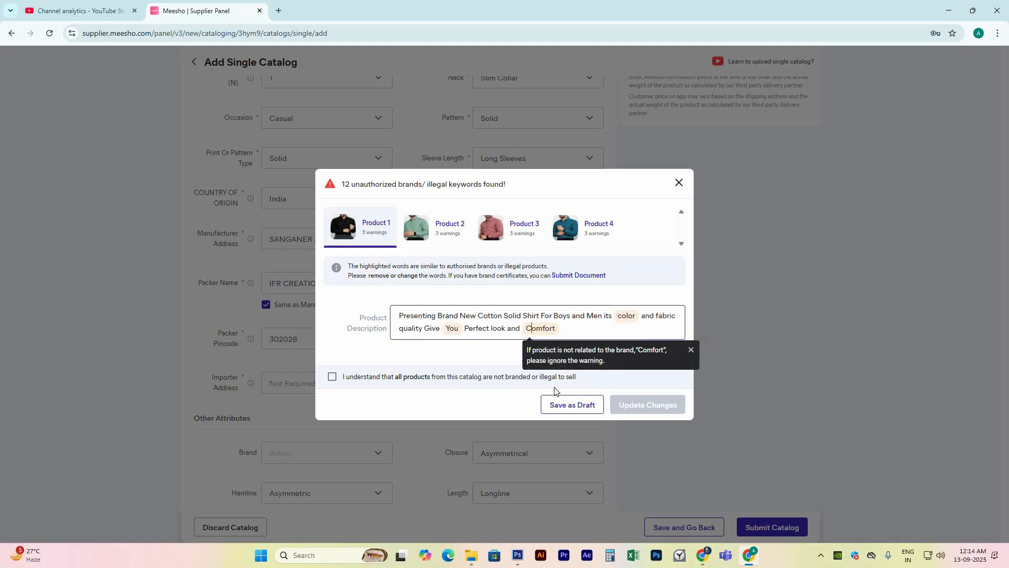
pyautogui.click(691, 350)
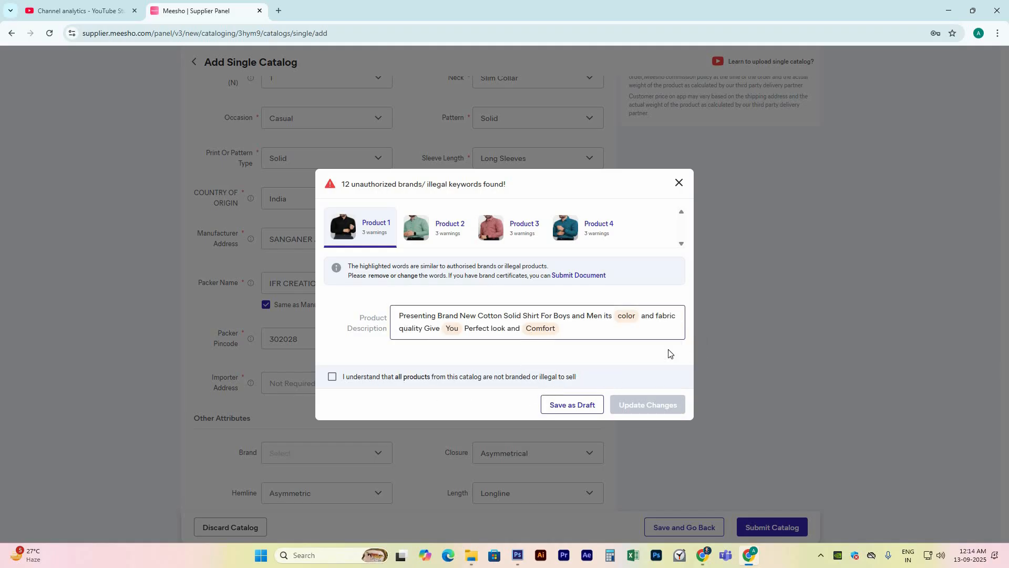
pyautogui.click(650, 233)
pyautogui.click(465, 242)
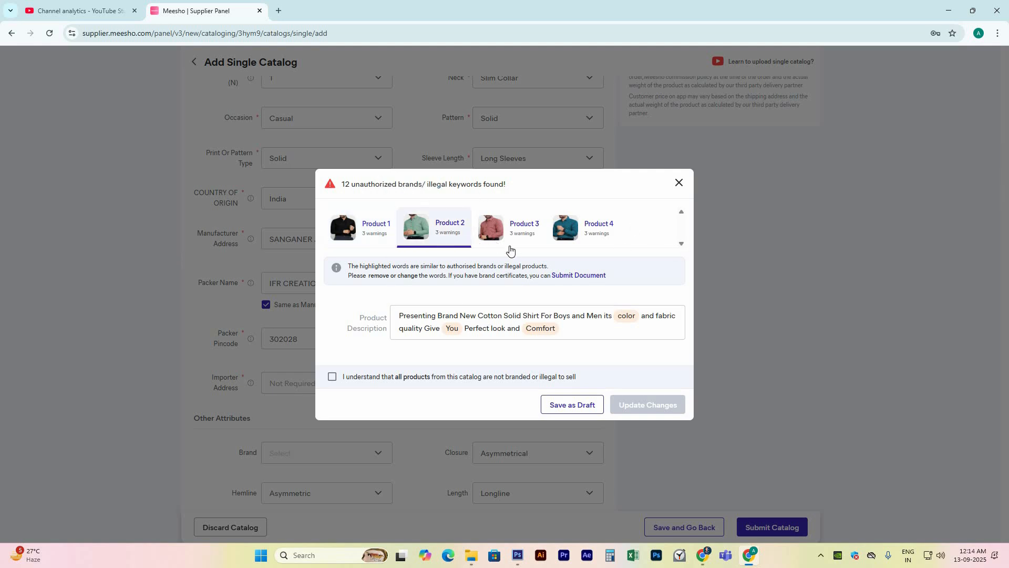
pyautogui.doubleClick(452, 329)
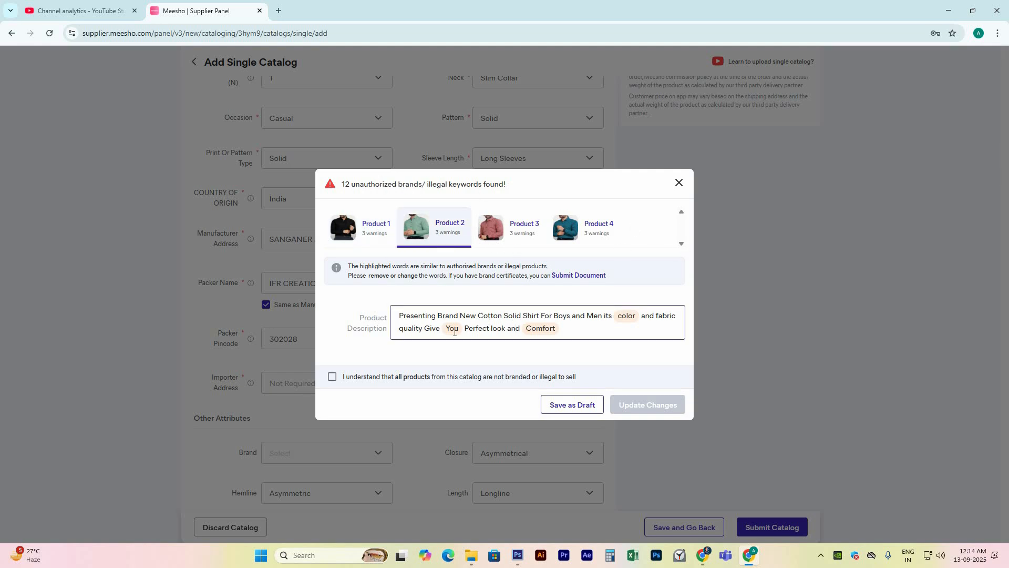
pyautogui.doubleClick(537, 329)
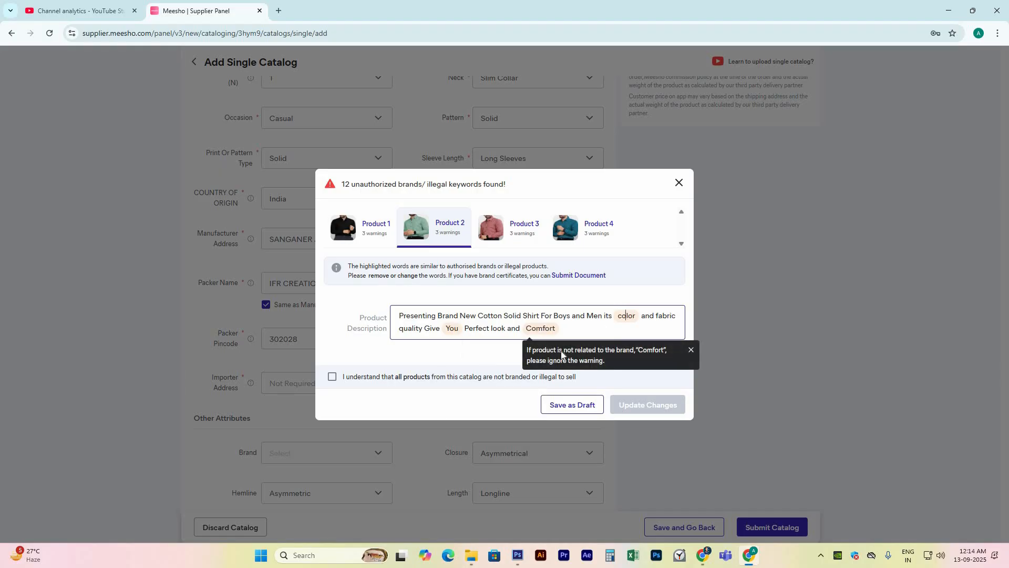
pyautogui.doubleClick(534, 330)
pyautogui.click(445, 328)
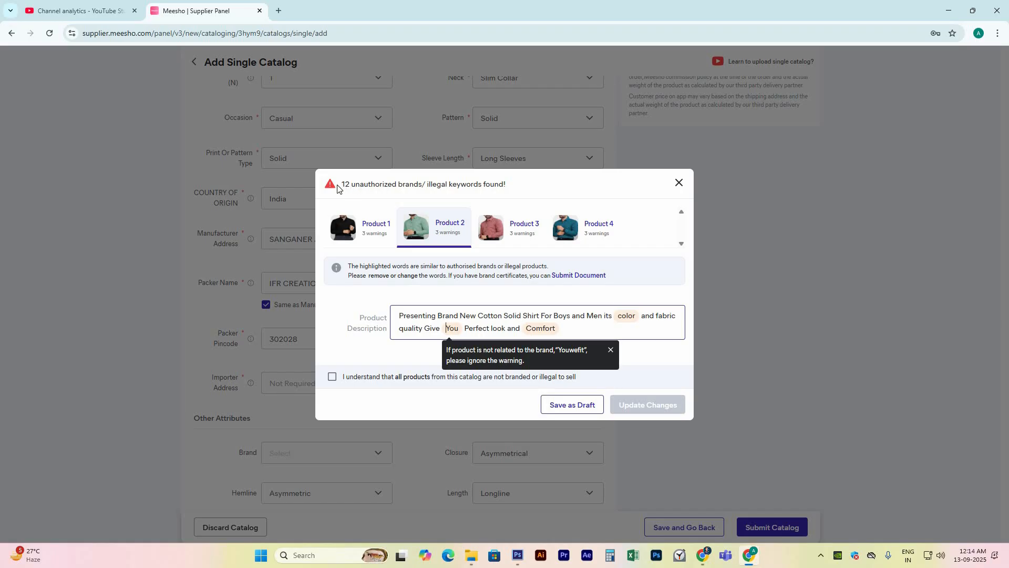
pyautogui.moveTo(342, 184); pyautogui.dragTo(398, 185)
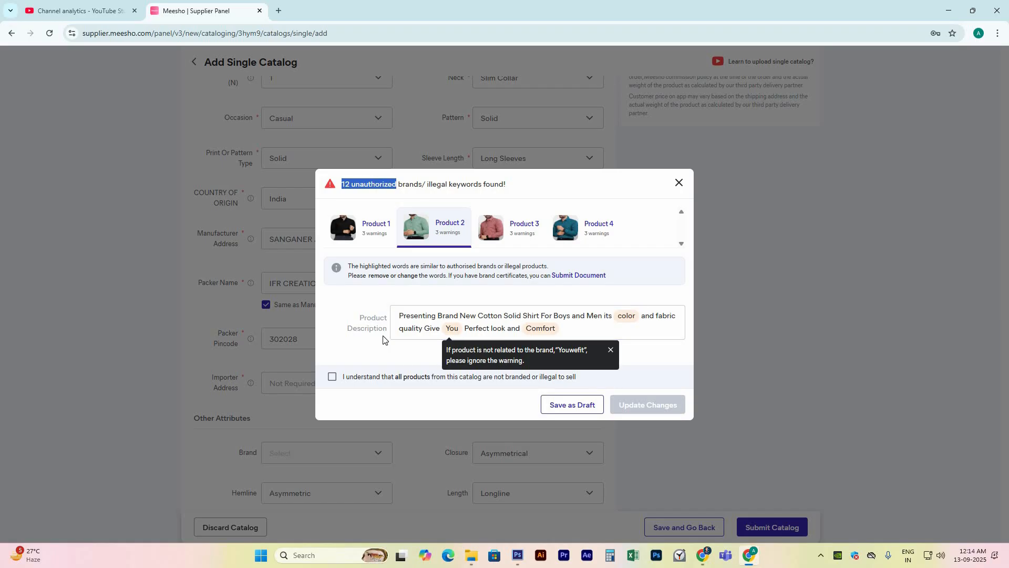
pyautogui.click(422, 327)
# Step: Acknowledge that all products are not branded or illegal to sell, submit the catalog for quality check, and return home
pyautogui.click(333, 378)
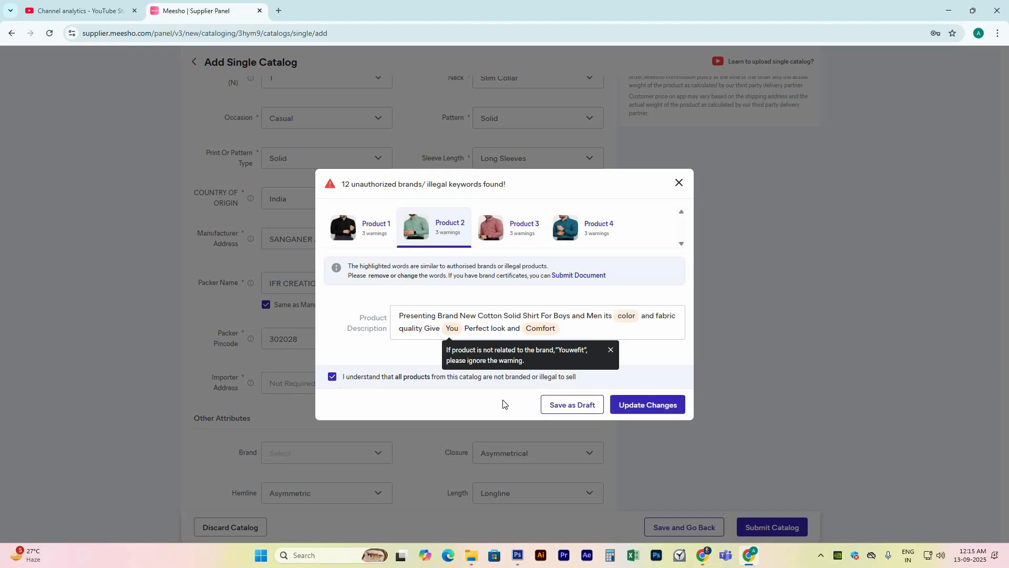
pyautogui.click(638, 406)
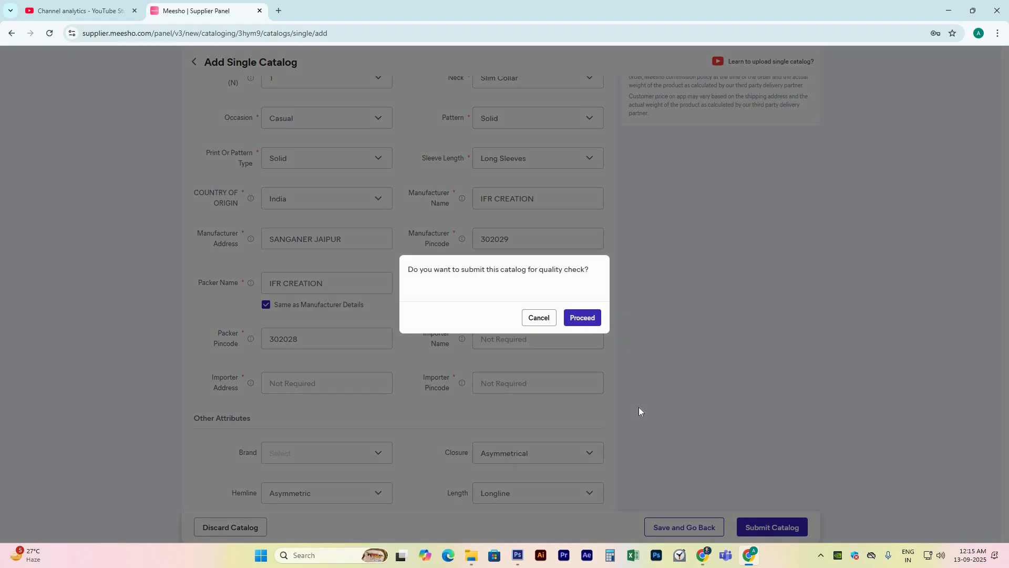
pyautogui.click(584, 318)
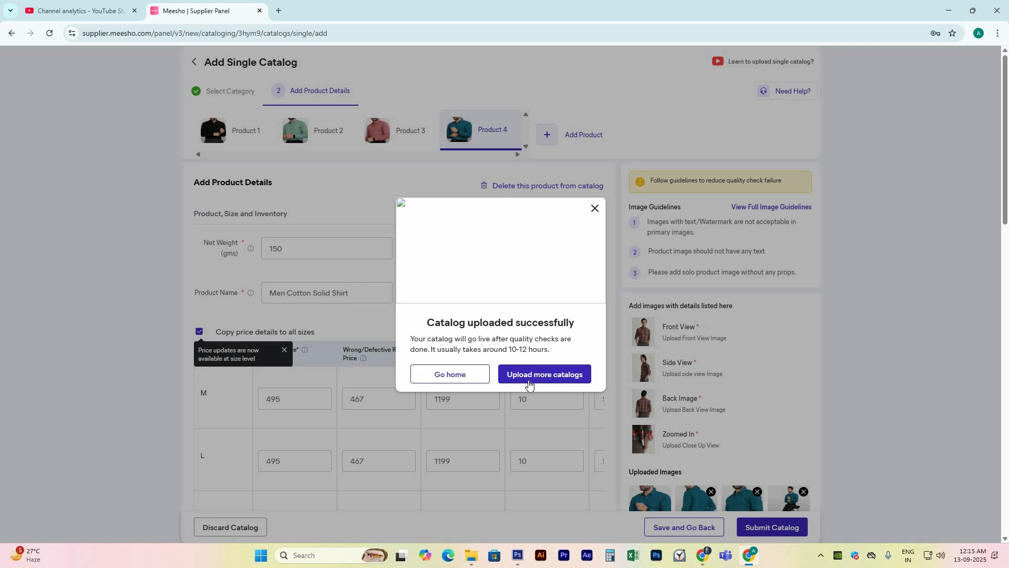
pyautogui.click(462, 376)
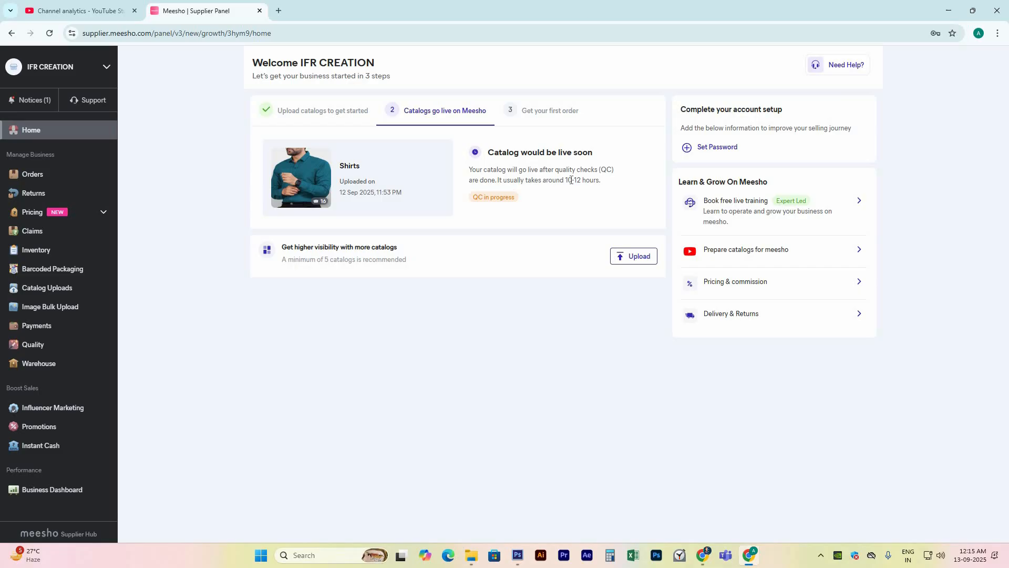
# Step: Check the submitted shirt catalog's QC status on the home page and among the bulk and single catalog uploads
pyautogui.moveTo(506, 153); pyautogui.dragTo(604, 157)
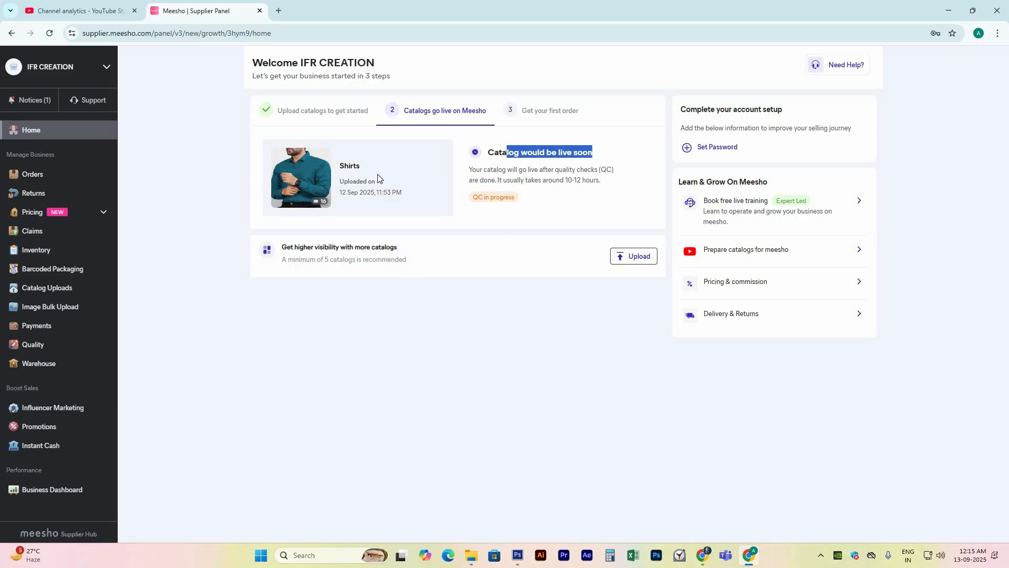
pyautogui.click(76, 290)
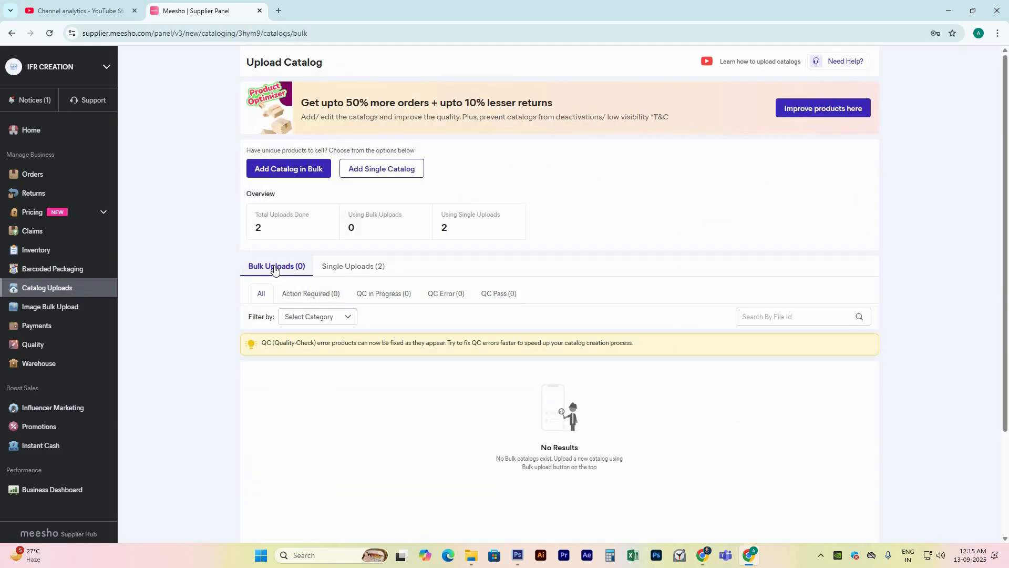
pyautogui.click(262, 294)
pyautogui.click(351, 271)
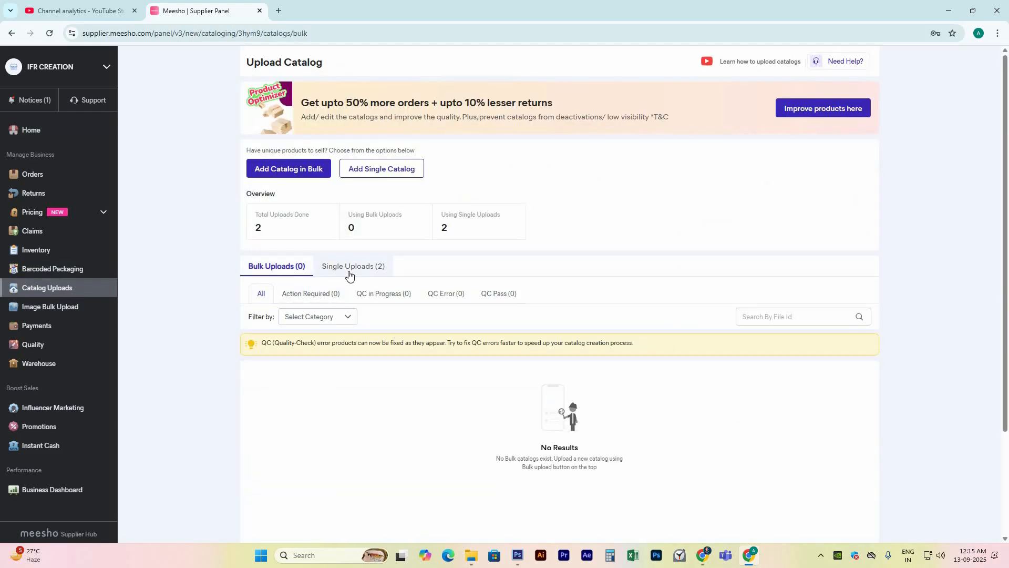
pyautogui.scroll(-1, 444, 412)
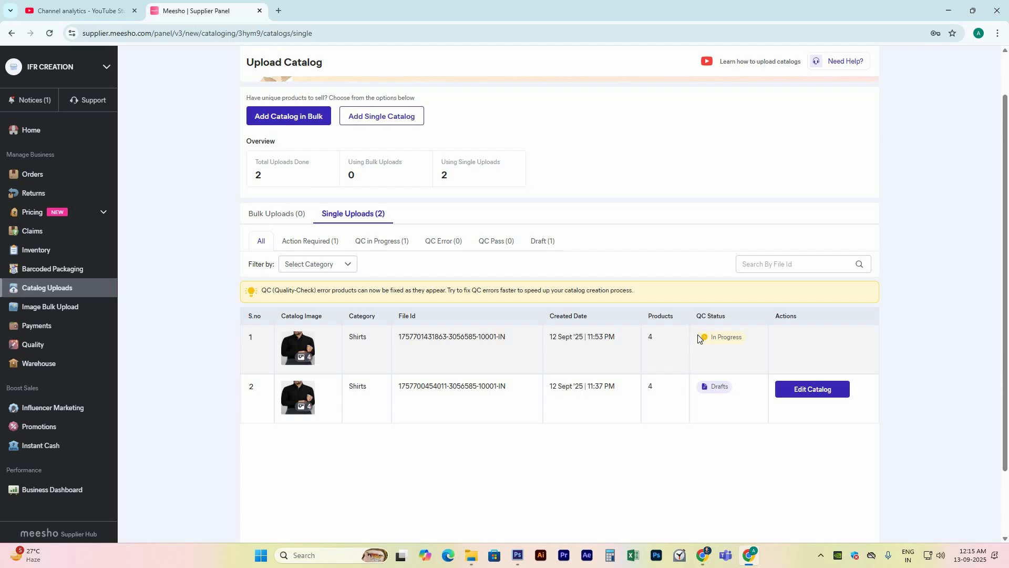
pyautogui.tripleClick(734, 336)
pyautogui.click(301, 217)
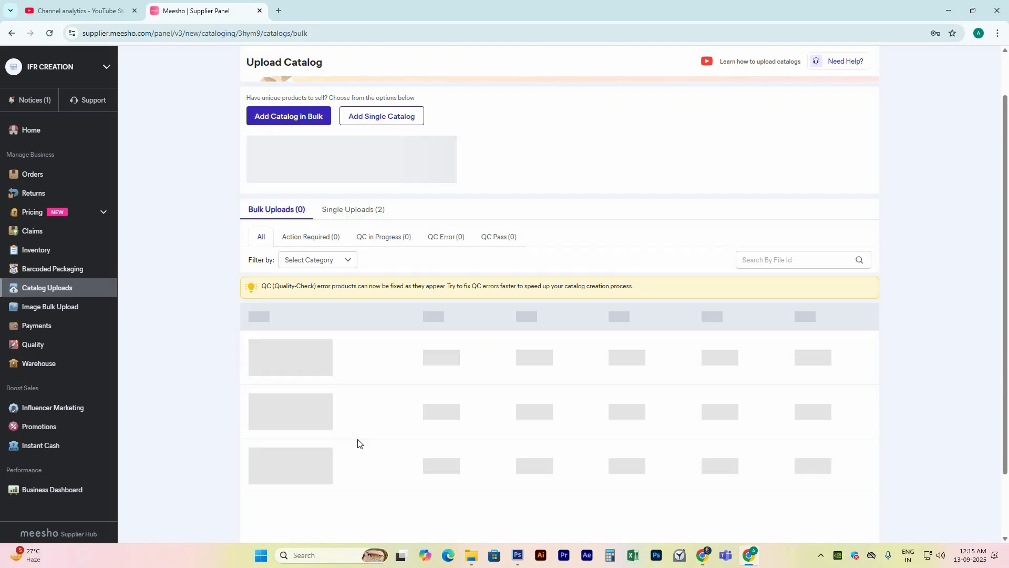
pyautogui.click(341, 218)
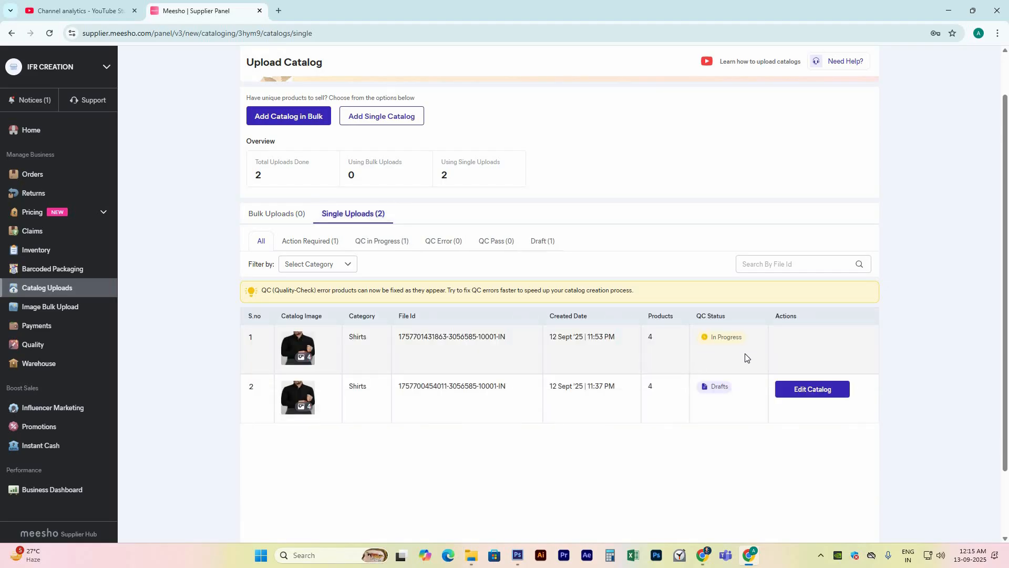
pyautogui.scroll(-1, 745, 358)
pyautogui.scroll(2, 575, 440)
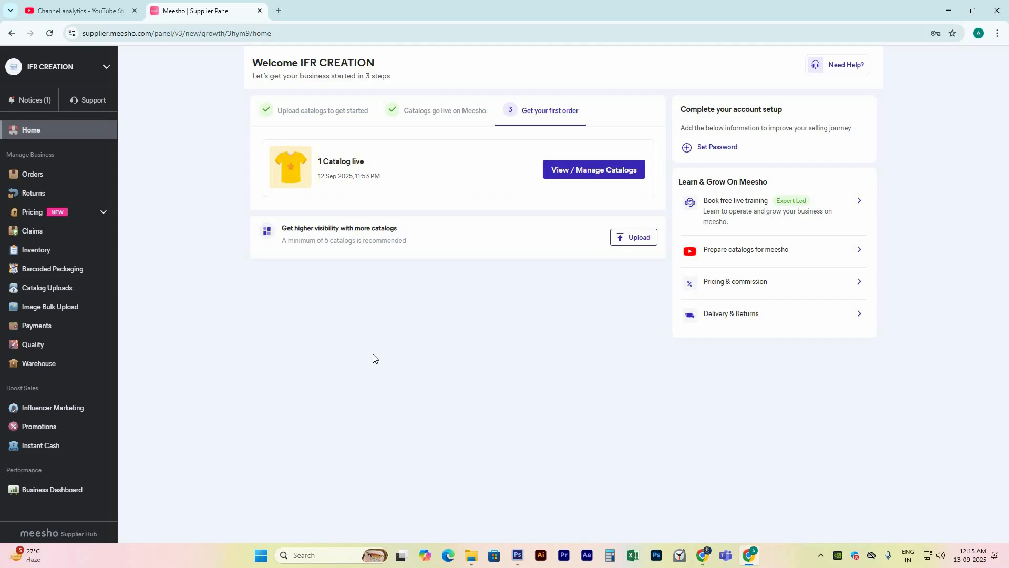
# Step: Open the live catalog in the inventory and review the variations, prices and stock of its SKUs
pyautogui.tripleClick(363, 165)
pyautogui.click(604, 181)
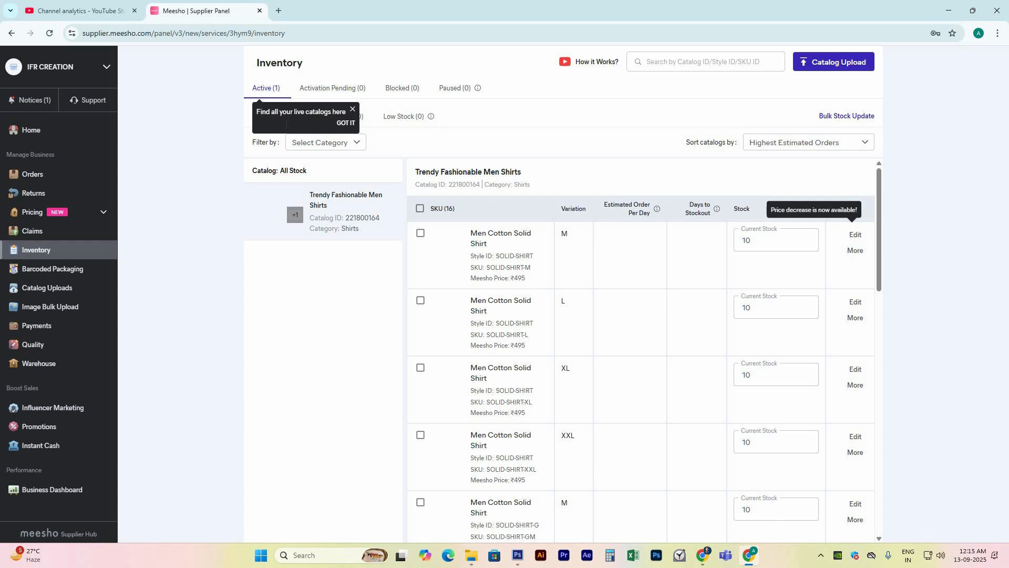
pyautogui.scroll(-13, 610, 355)
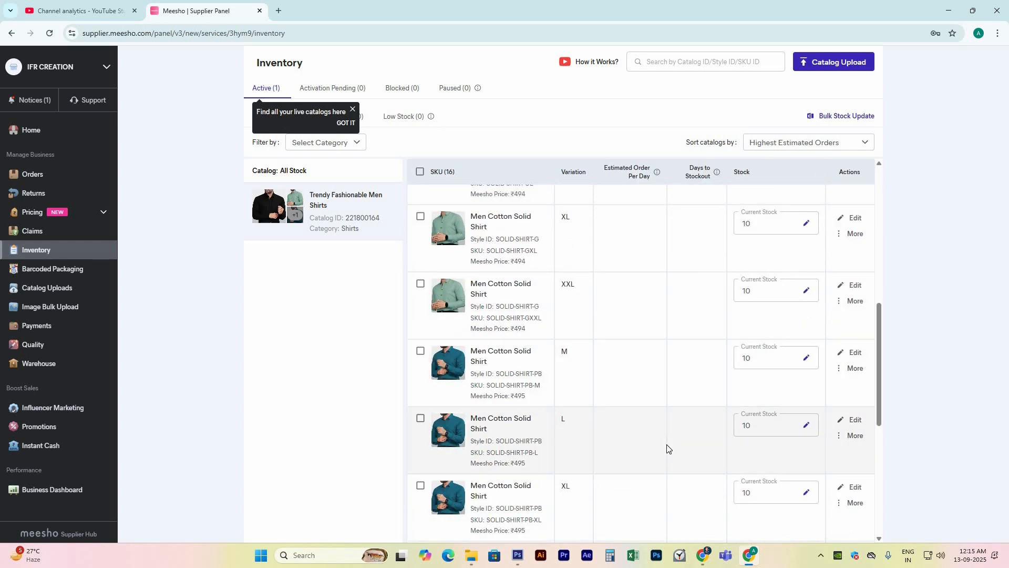
pyautogui.scroll(12, 663, 453)
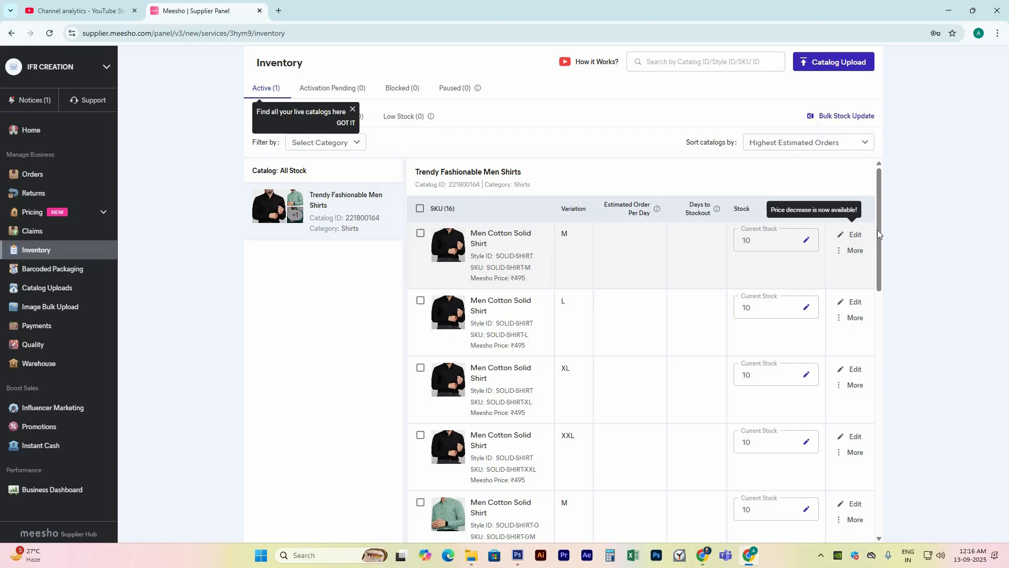
pyautogui.scroll(-3, 886, 291)
pyautogui.scroll(3, 884, 207)
# Step: Set the current stock of the black shirt in size M to 0
pyautogui.click(774, 241)
pyautogui.hotkey('ctrl', 'a')
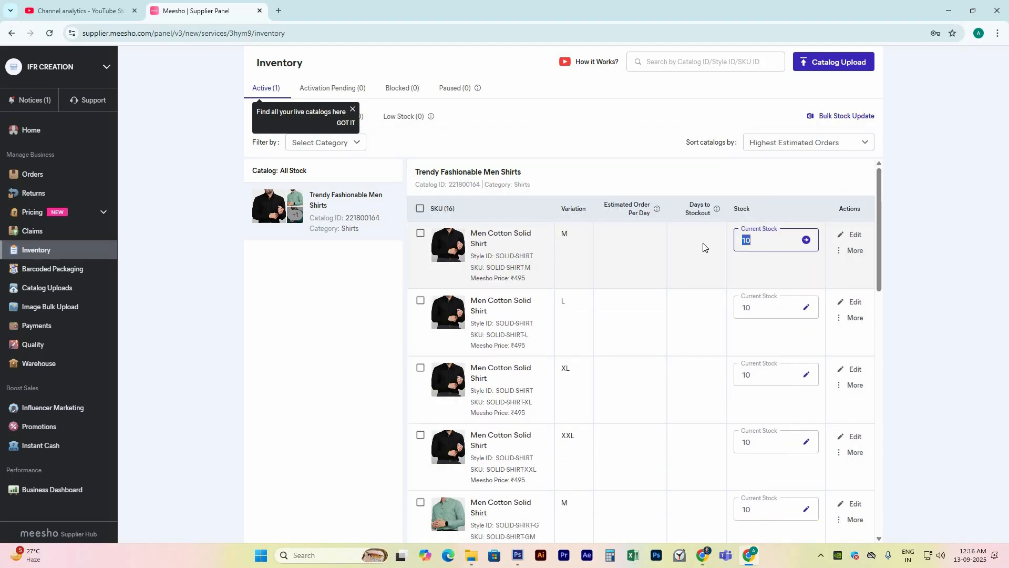
pyautogui.write('0')
pyautogui.click(800, 296)
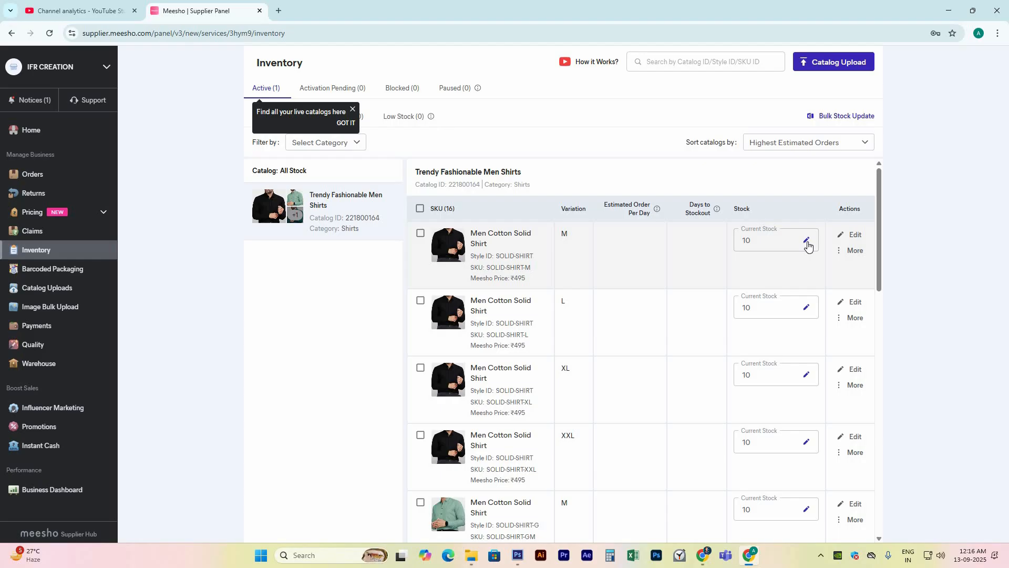
pyautogui.click(807, 244)
pyautogui.hotkey('ctrl', 'a')
pyautogui.write('0')
# Step: Enter 100 as the stock of the black shirt in size L and pause its zero-stock size M product
pyautogui.click(771, 307)
pyautogui.write('0')
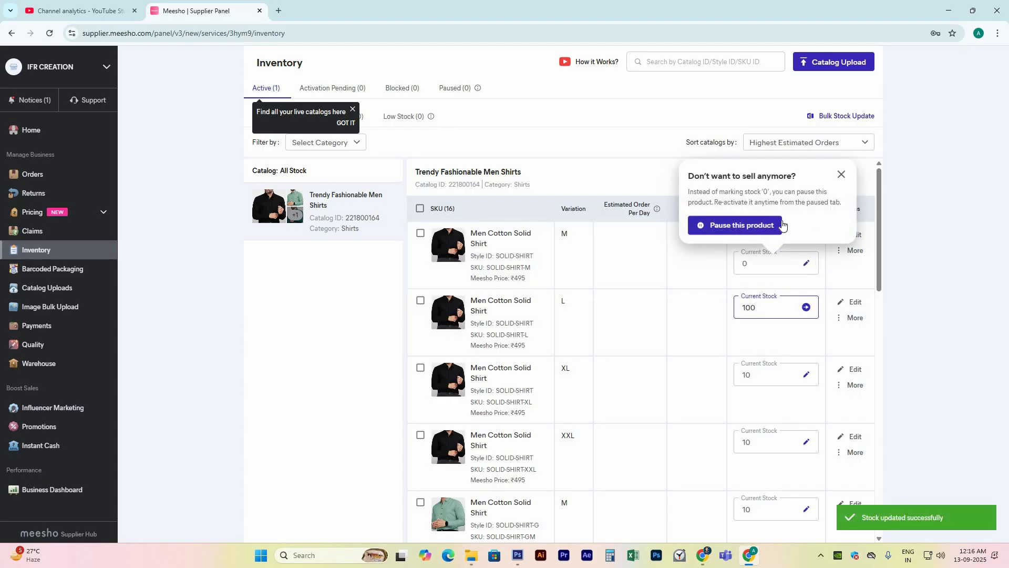
pyautogui.click(782, 225)
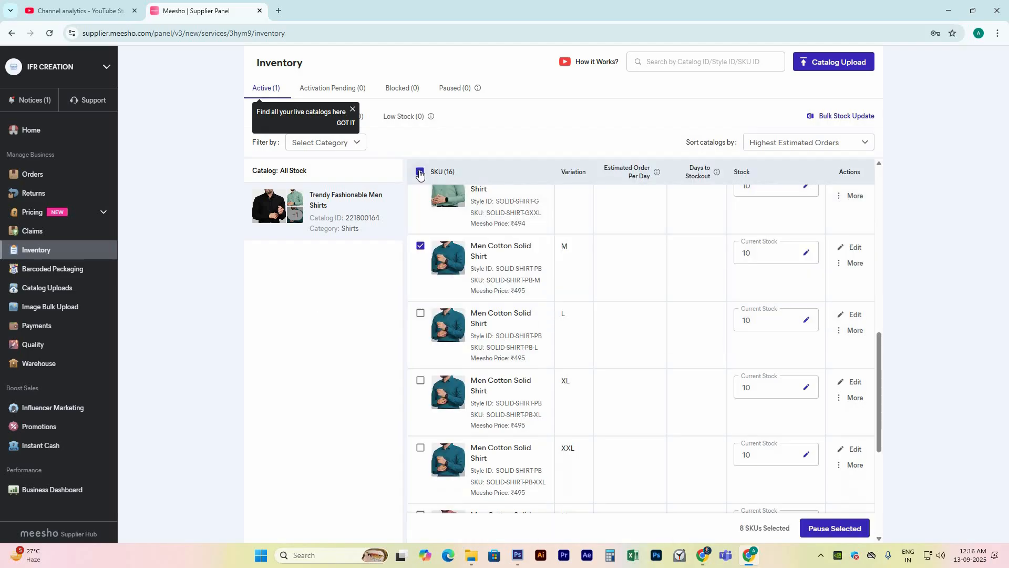
# Step: Select all remaining SKUs of the Trendy Fashionable Men Shirts catalog and pause them
pyautogui.click(420, 172)
pyautogui.click(420, 171)
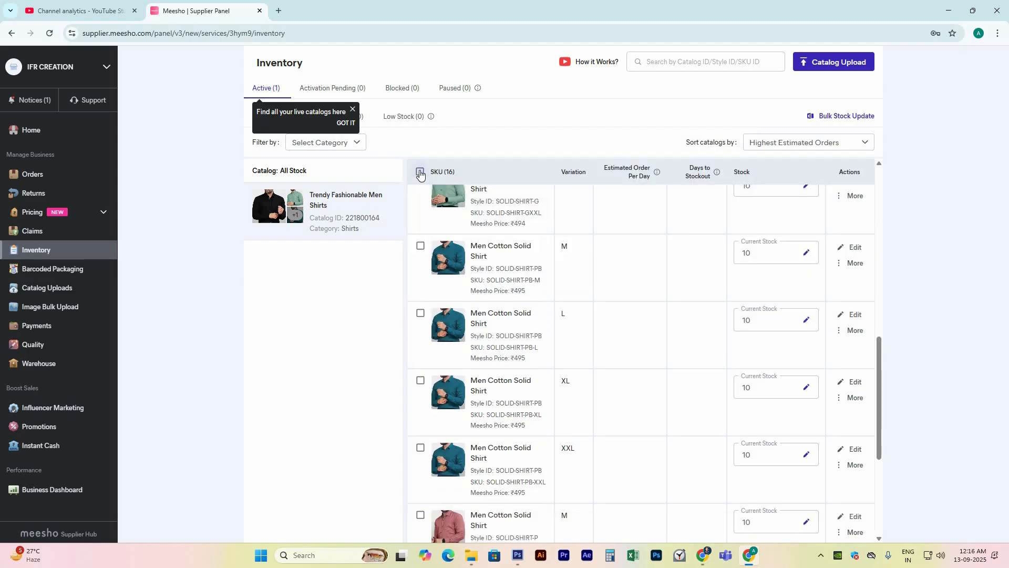
pyautogui.click(420, 172)
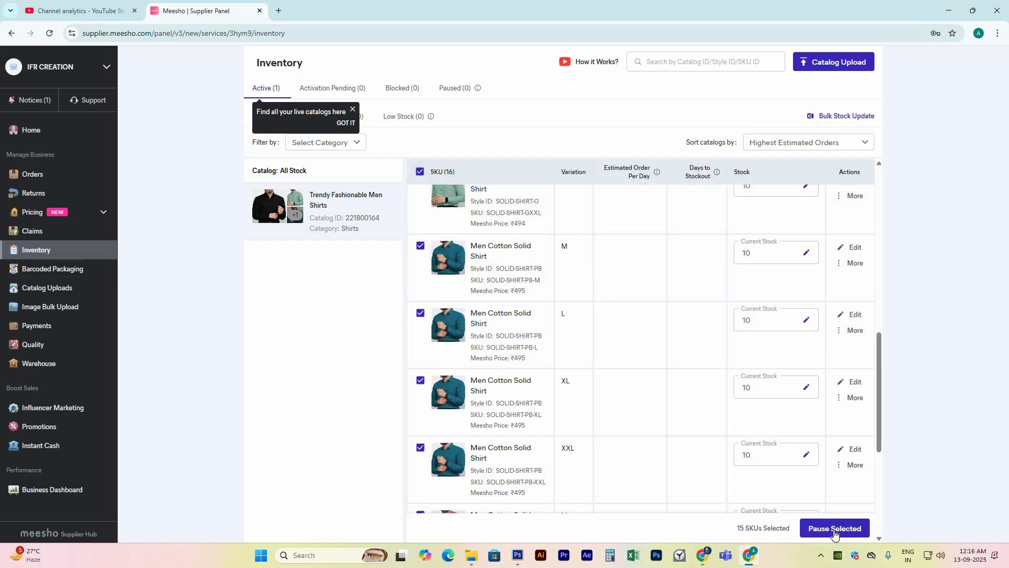
pyautogui.click(834, 528)
pyautogui.scroll(5, 673, 323)
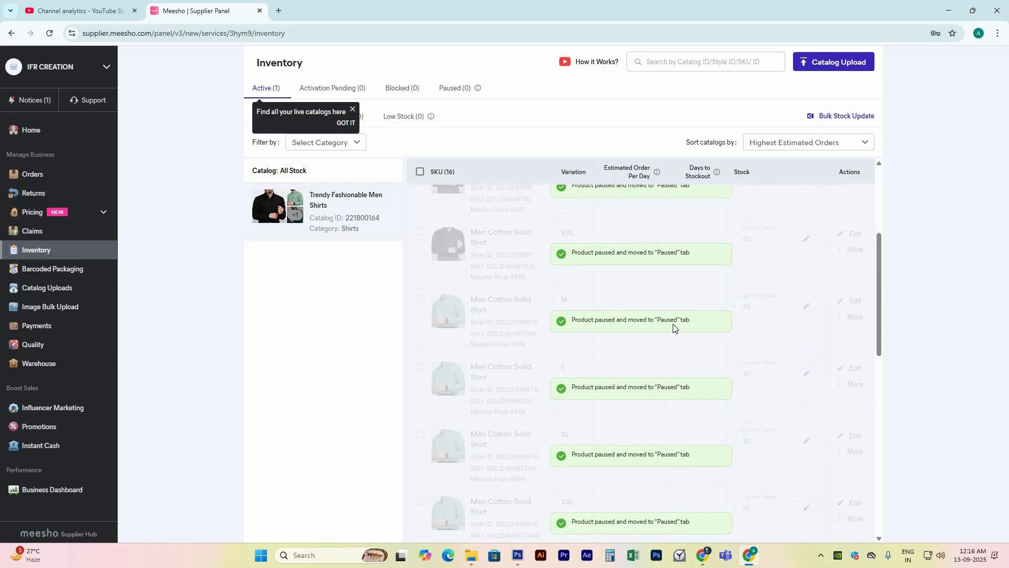
pyautogui.scroll(3, 674, 327)
pyautogui.scroll(-15, 700, 273)
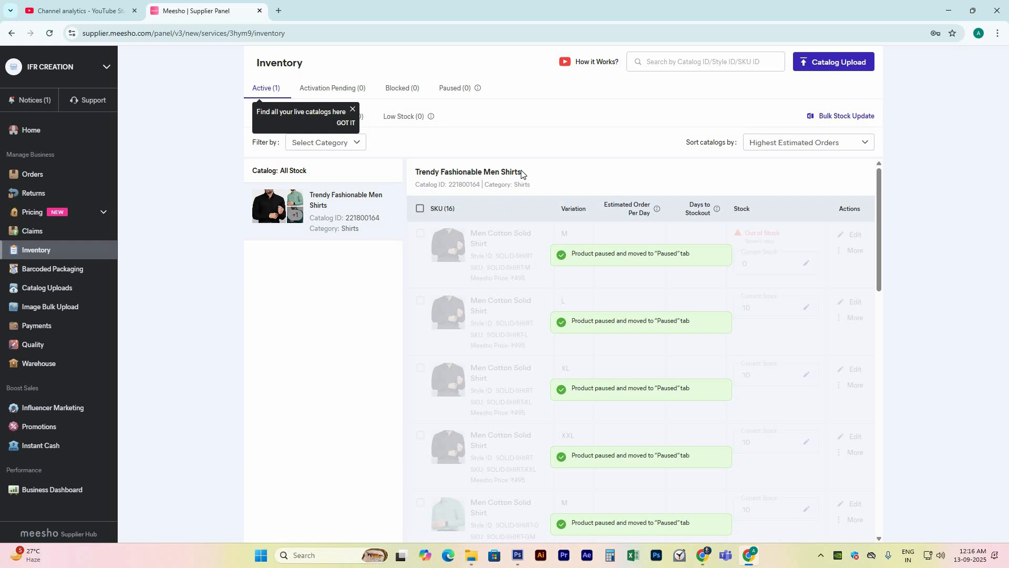
pyautogui.moveTo(457, 177); pyautogui.dragTo(501, 177)
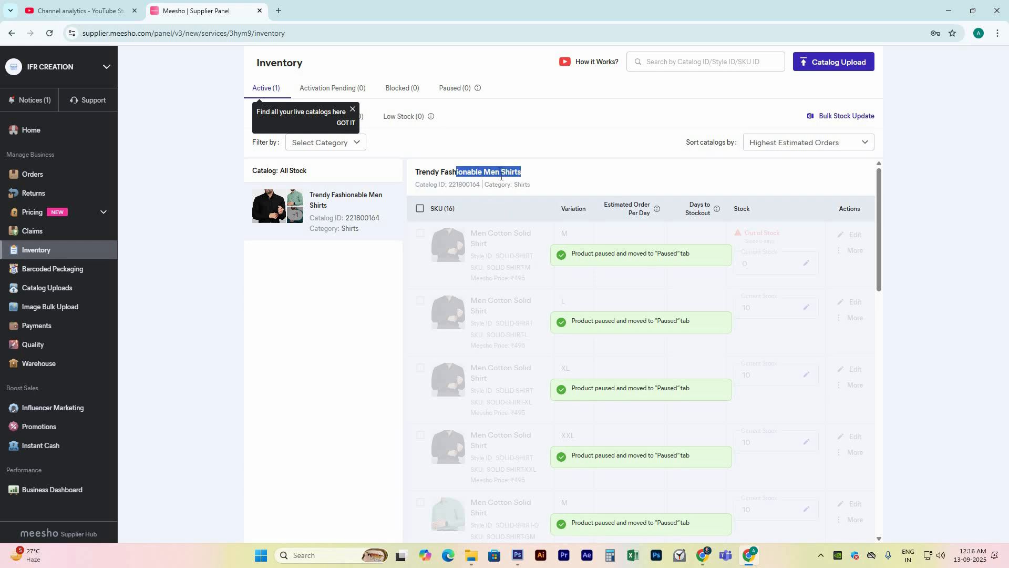
pyautogui.click(528, 172)
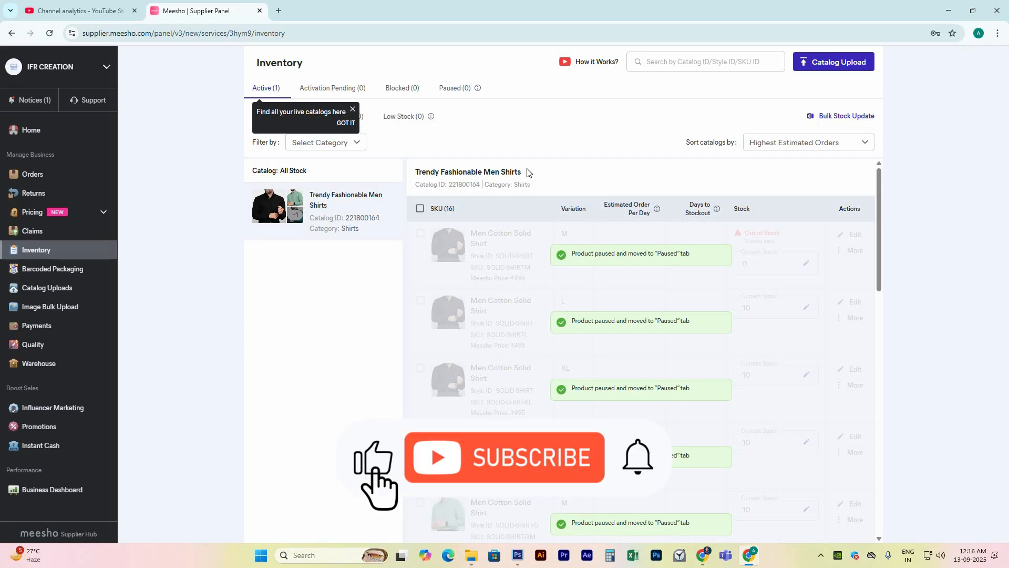
pyautogui.moveTo(514, 175)
pyautogui.mouseDown()
pyautogui.moveTo(537, 181)
pyautogui.moveTo(498, 184)
pyautogui.mouseUp()
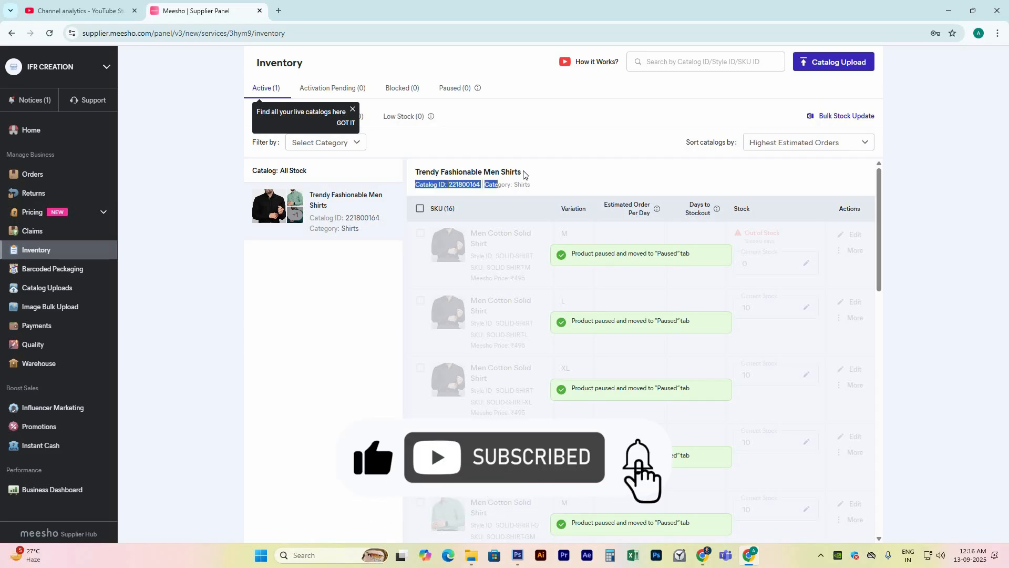
pyautogui.click(525, 175)
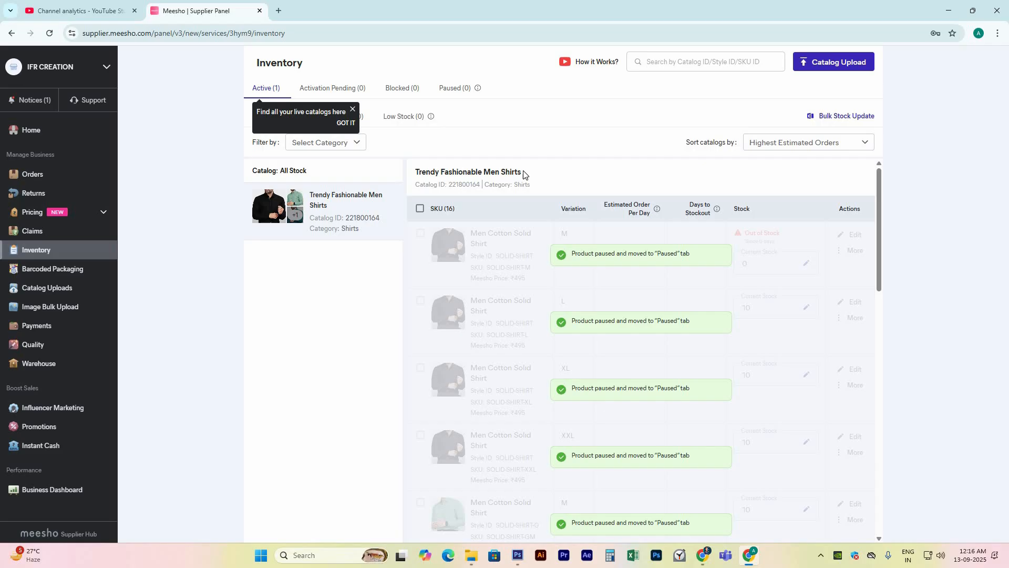
pyautogui.moveTo(521, 172); pyautogui.dragTo(426, 170)
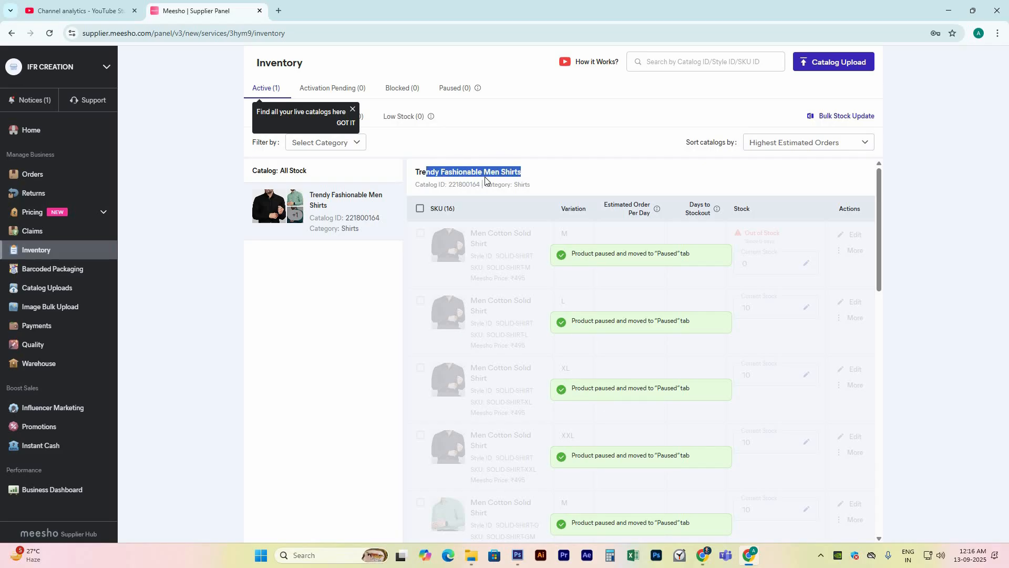
pyautogui.click(519, 168)
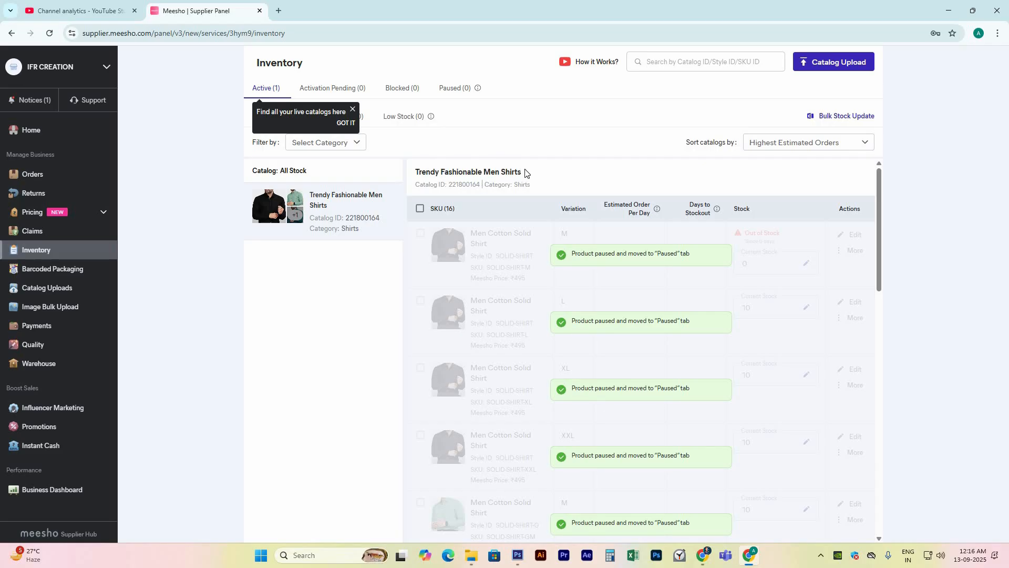